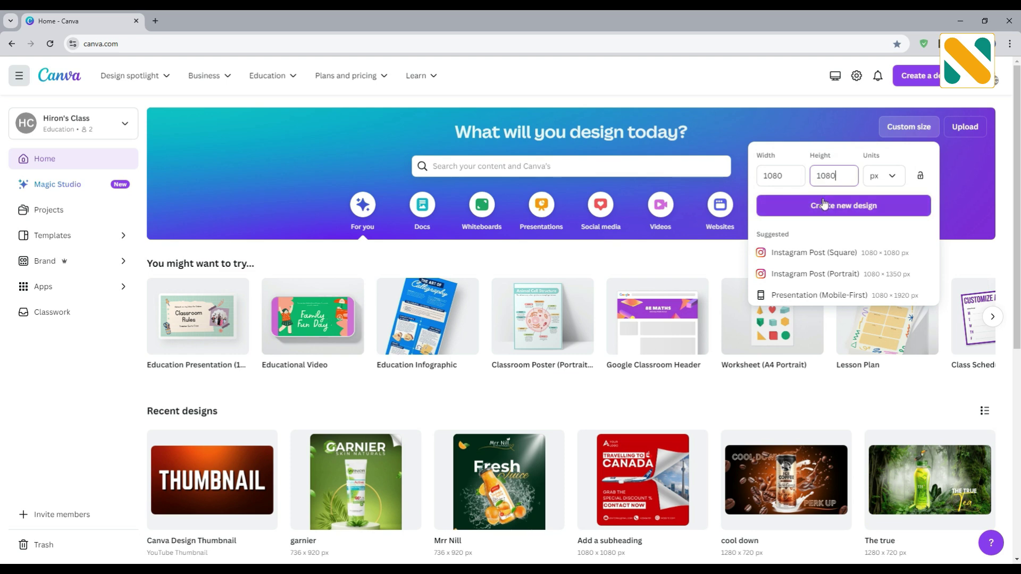
Step: Create a new 1080 × 1080 px design and search the element photos for "green white gradient"
left_click(824, 206)
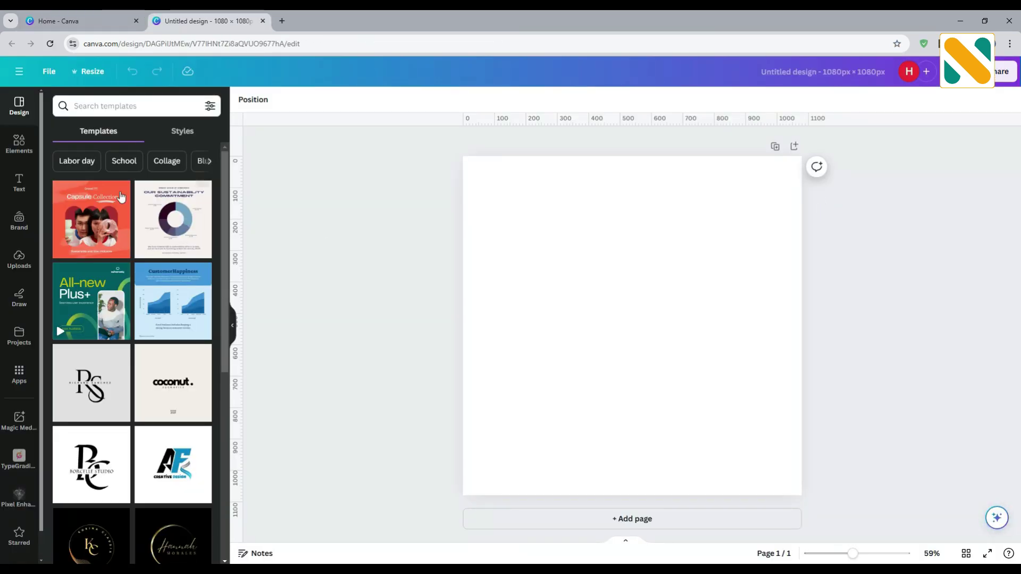
left_click(30, 155)
left_click(109, 106)
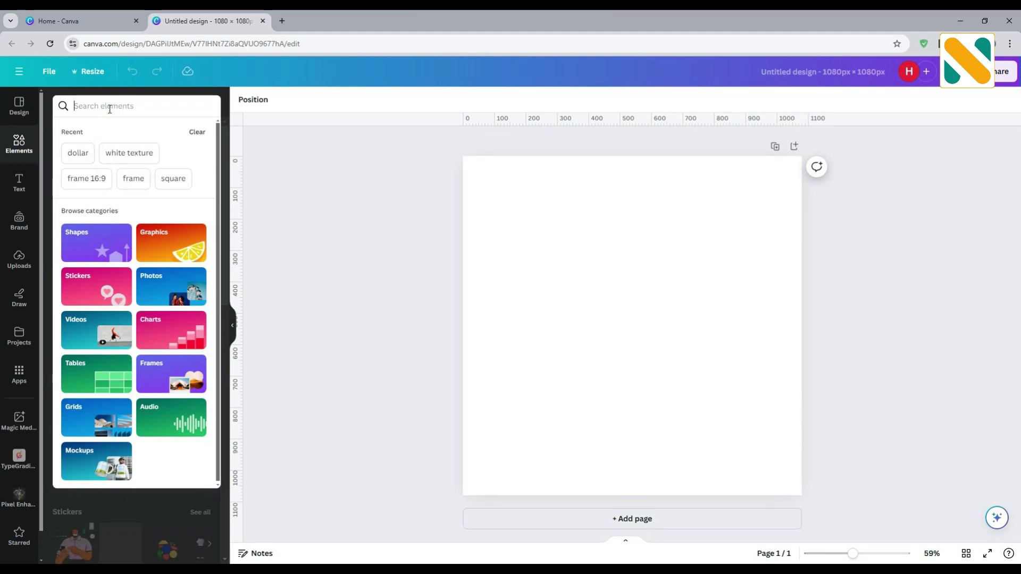
type("green ")
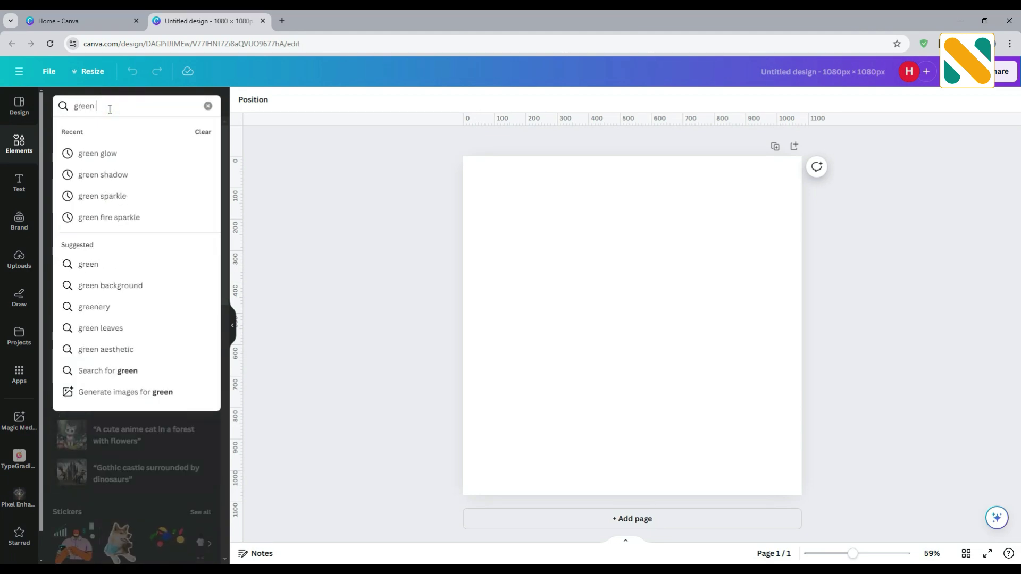
type("white gradient")
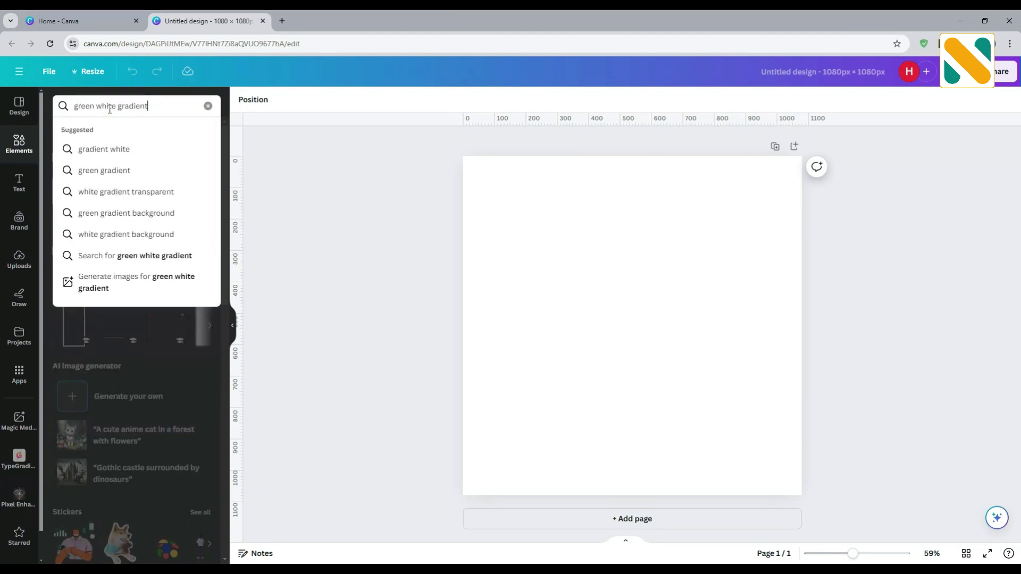
key("Return")
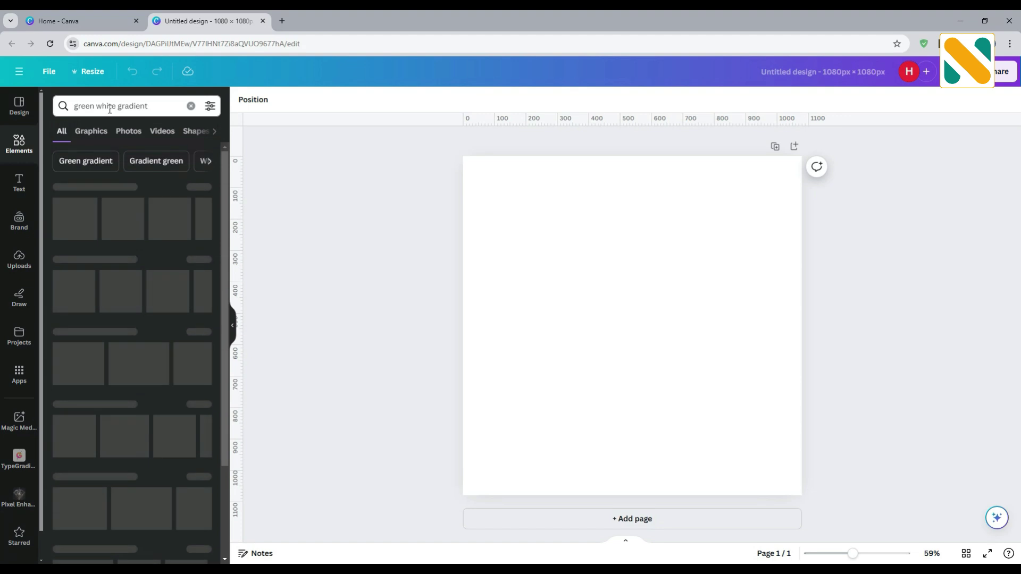
left_click(131, 131)
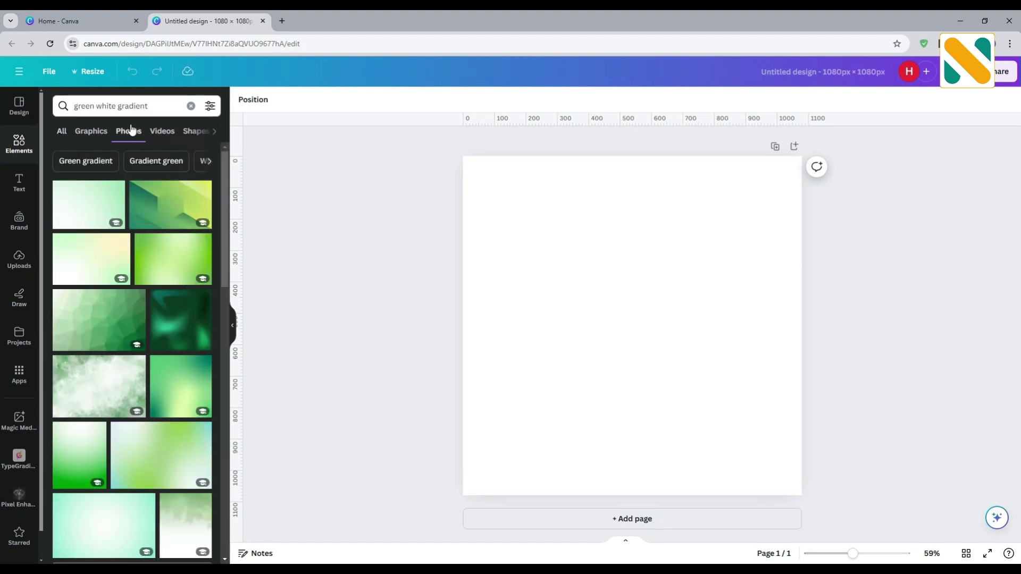
Step: Insert the green, yellow and white gradient photo, rotate it a quarter turn and make it the page background
scroll(119, 311, "down", 5)
scroll(118, 312, "up", 5)
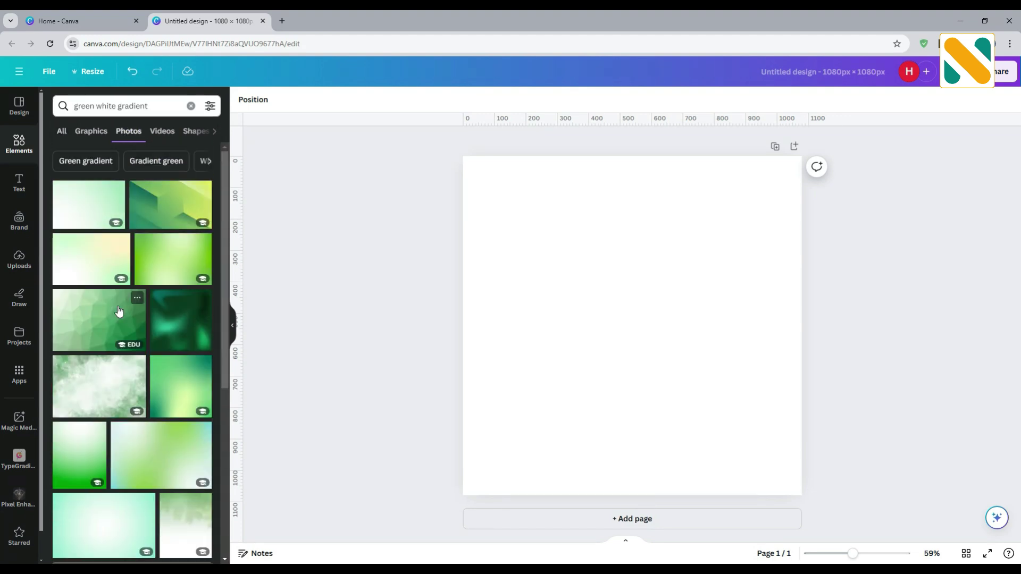
scroll(119, 312, "down", 8)
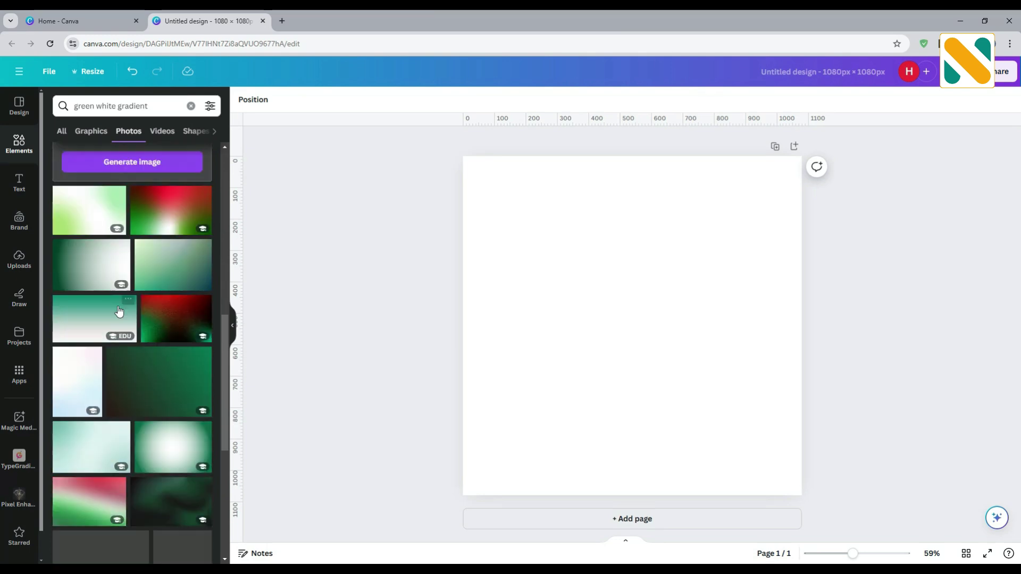
scroll(119, 312, "down", 10)
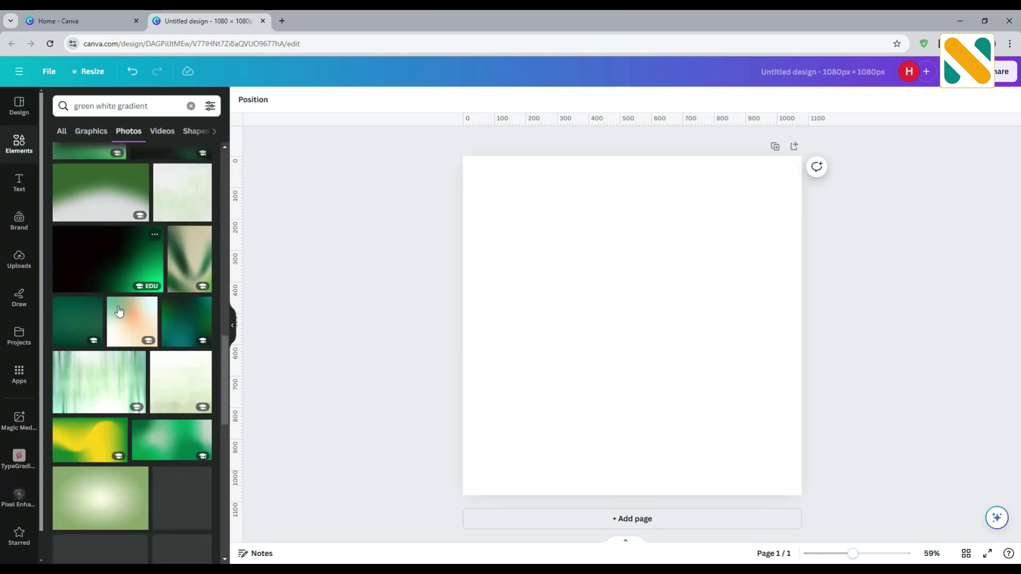
scroll(118, 312, "down", 10)
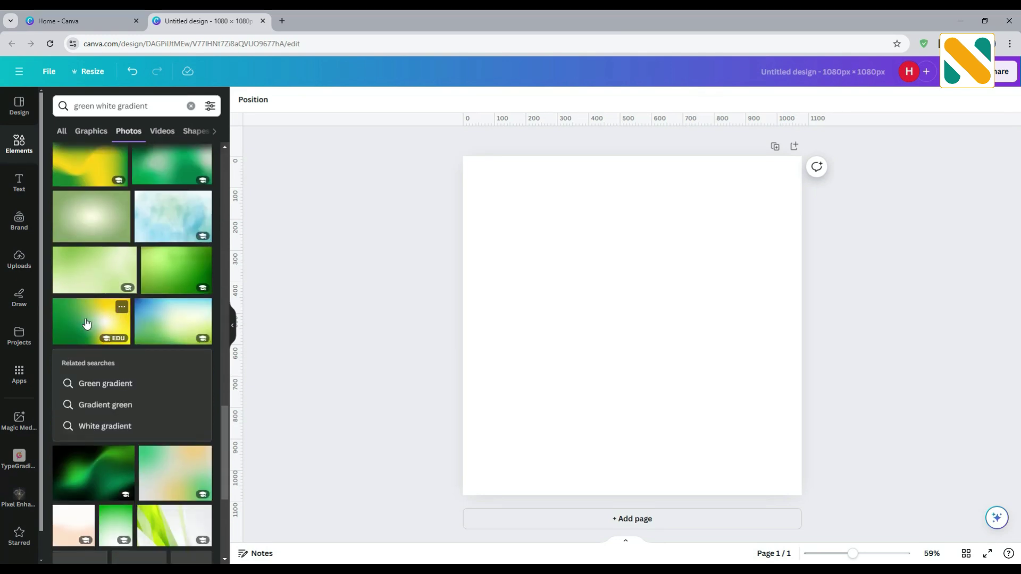
left_click(87, 323)
left_click_drag(631, 432, 547, 322)
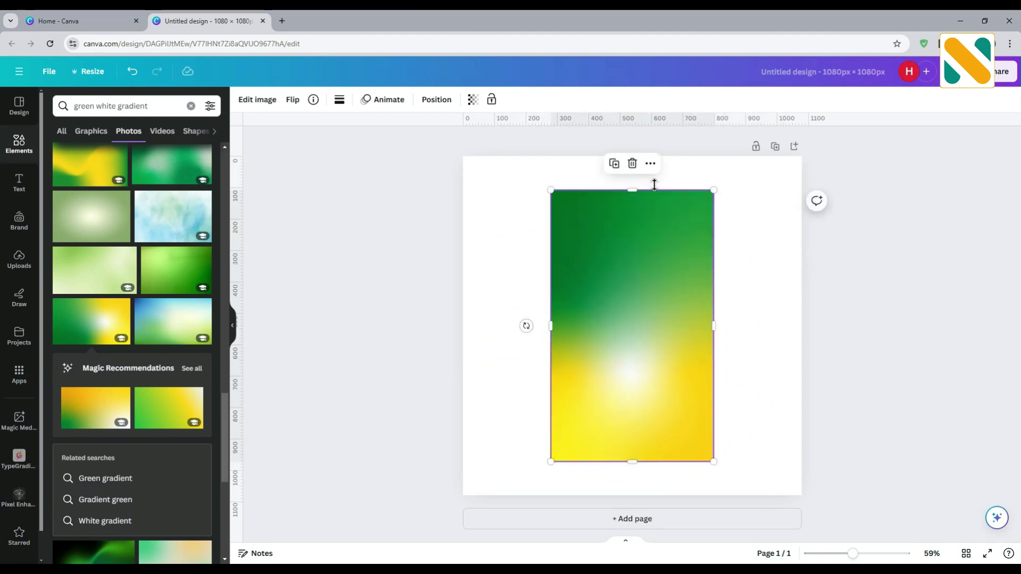
left_click(654, 168)
left_click(687, 429)
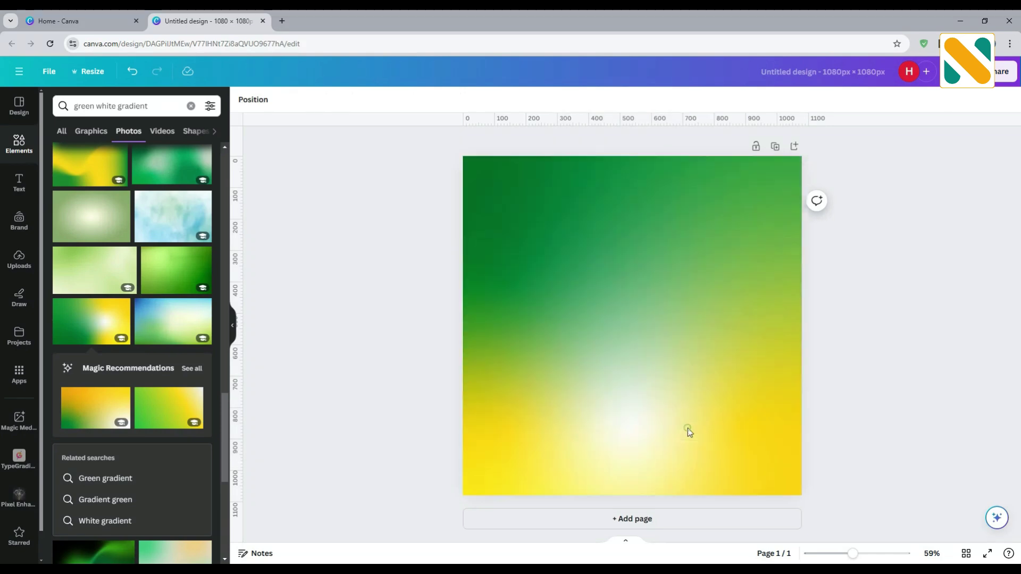
Step: Search the frames for "blob" and insert the wide, flat blob frame with a bump on its upper edge
left_click(25, 143)
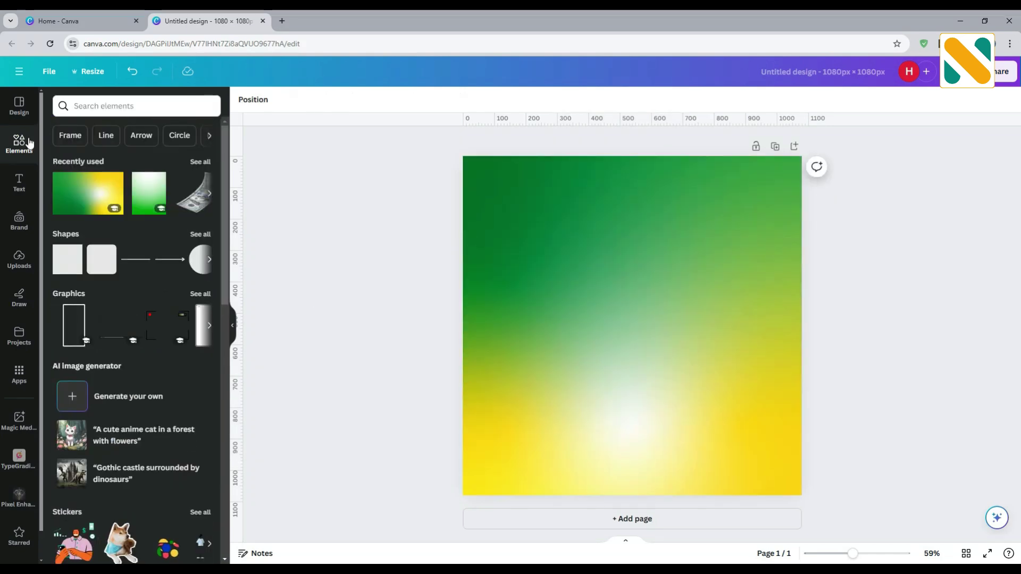
scroll(112, 227, "down", 8)
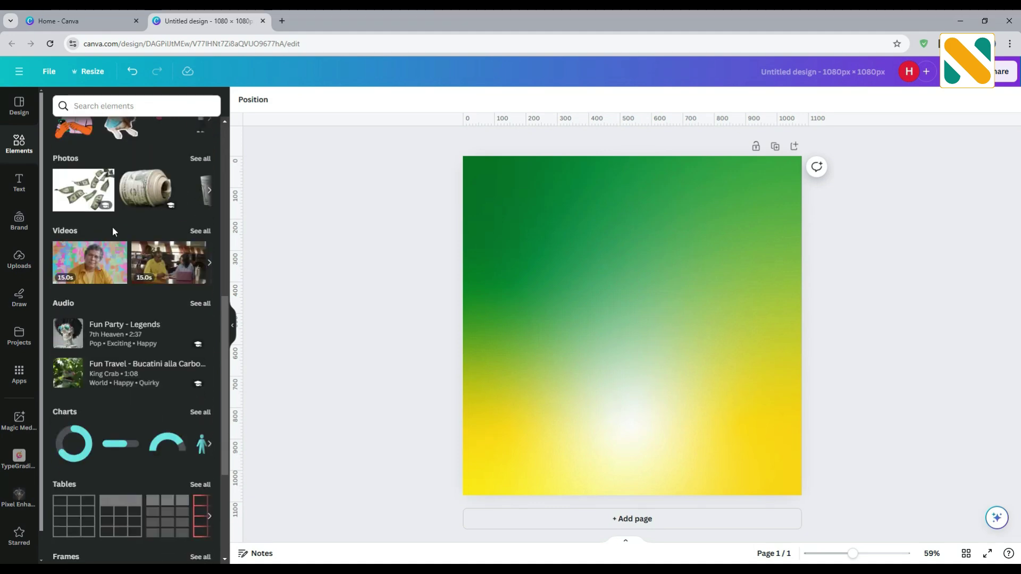
scroll(113, 227, "down", 4)
left_click(207, 358)
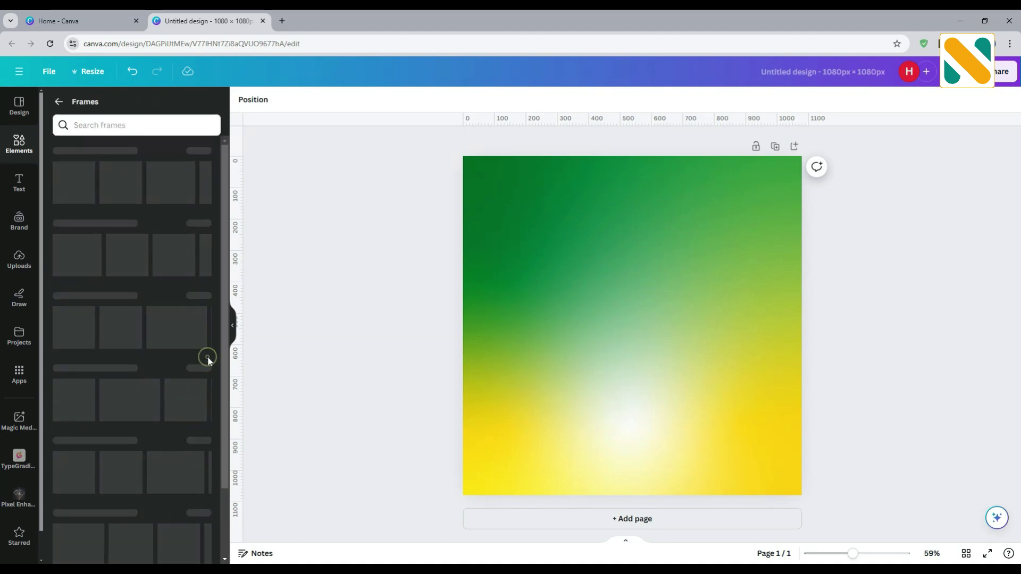
left_click(129, 125)
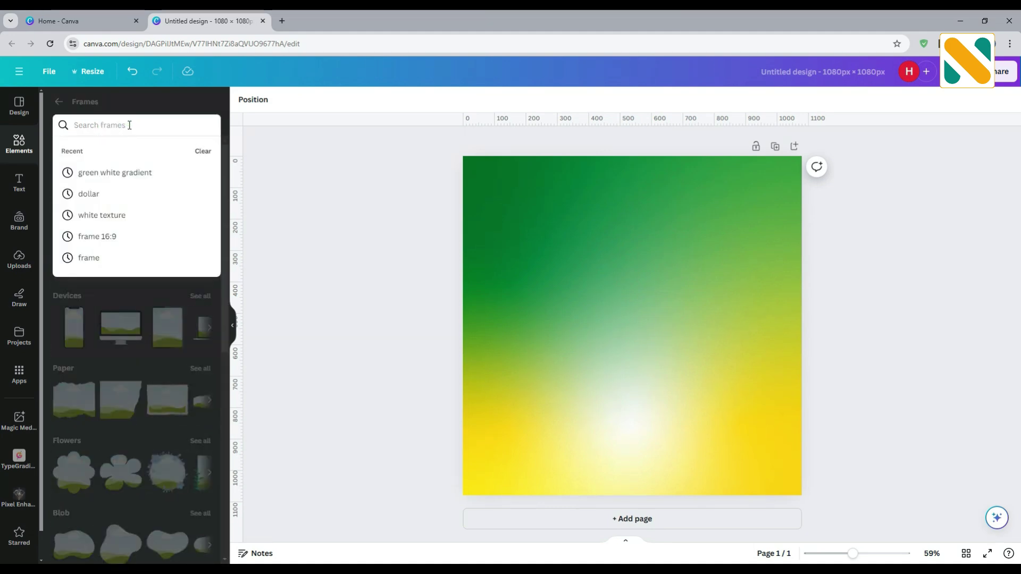
type("blob")
key("Return")
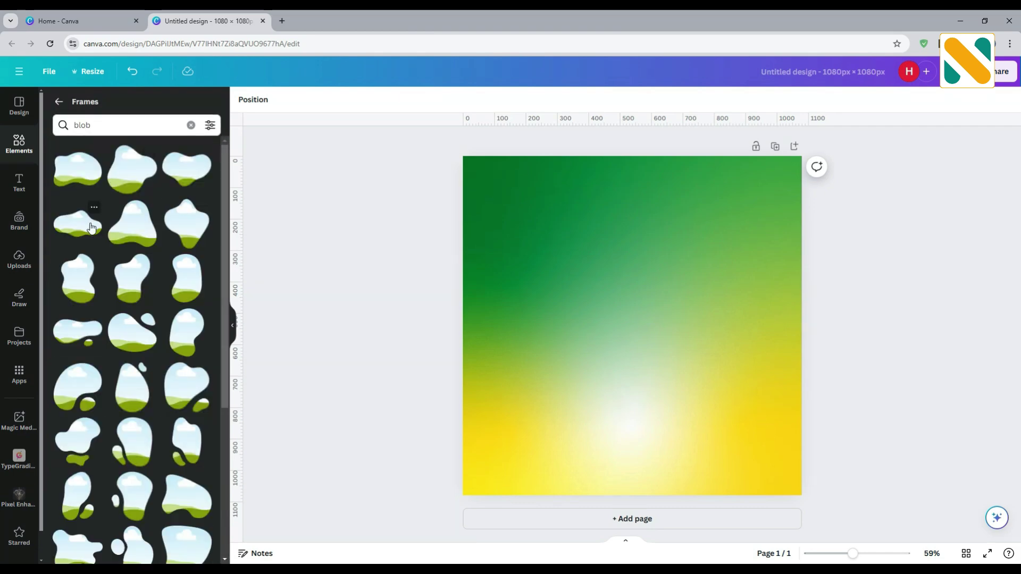
left_click(85, 222)
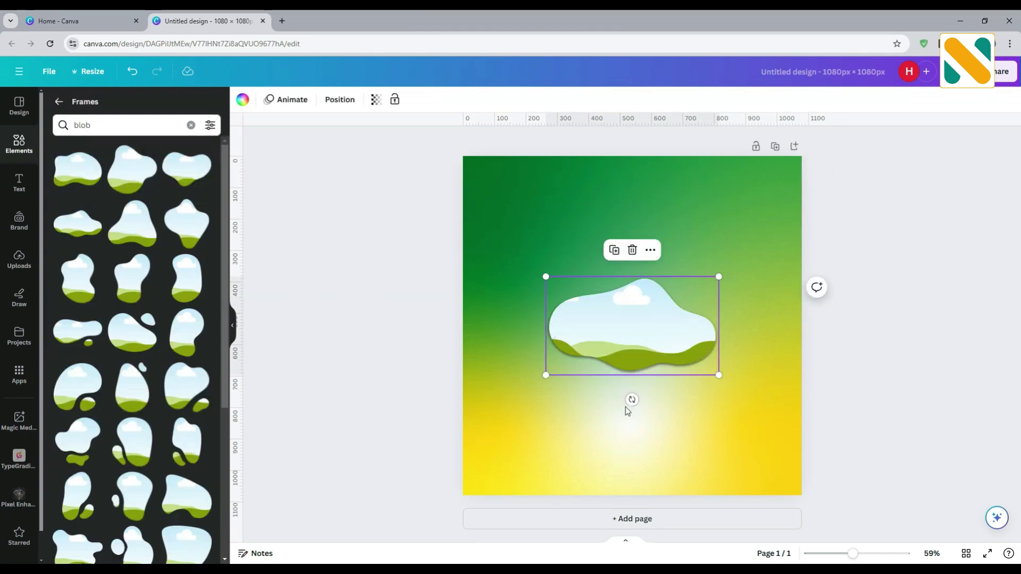
Step: Tilt the blob frame counter-clockwise and enlarge it across the page, leaving the upper corners and a wavy lower strip of background uncovered
mouse_move(632, 400)
left_mouse_down()
mouse_move(675, 401)
mouse_move(645, 417)
mouse_move(649, 405)
left_mouse_up()
left_click_drag(559, 394, 308, 440)
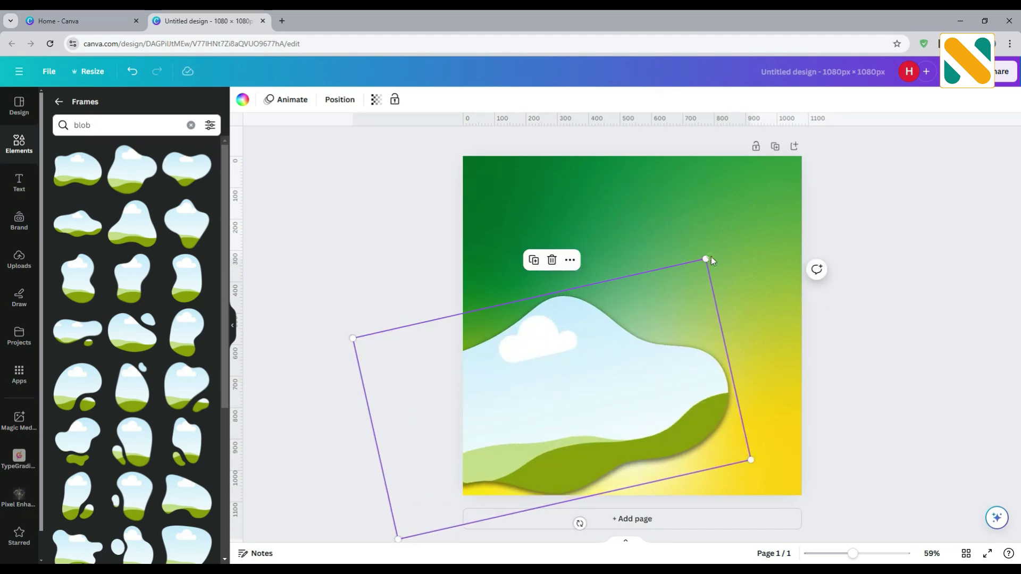
left_click_drag(772, 234, 951, 114)
left_click_drag(685, 381, 665, 383)
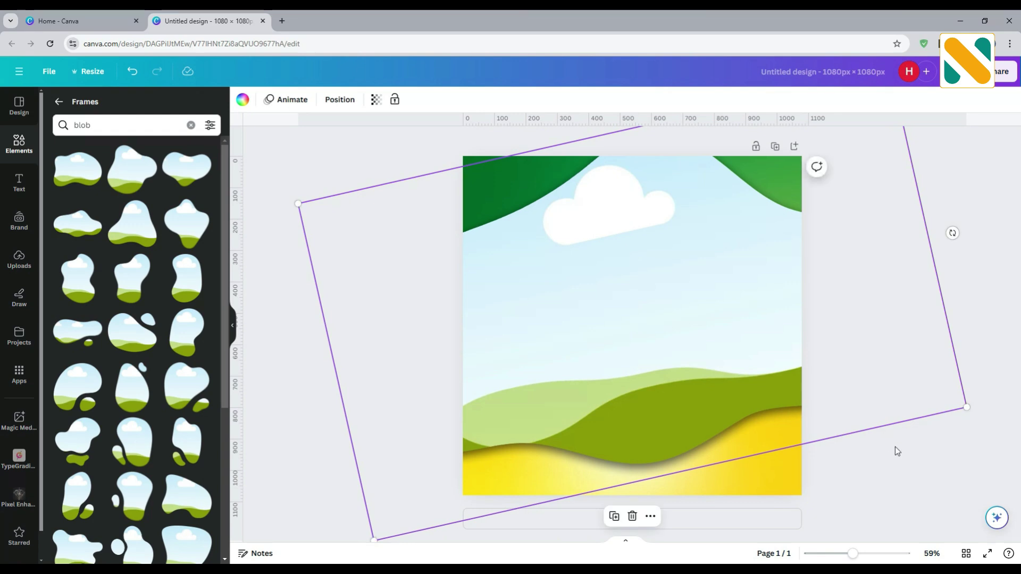
left_click_drag(968, 408, 1017, 423)
left_click_drag(705, 380, 680, 356)
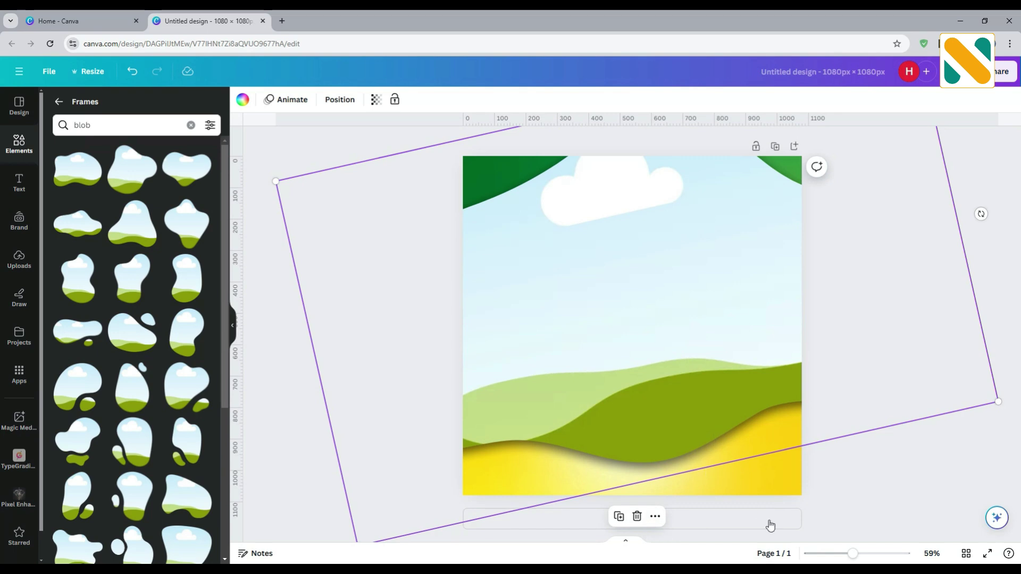
Step: Reduce the blob frame's counter-clockwise tilt and shift it slightly down the page
left_click_drag(842, 549, 845, 552)
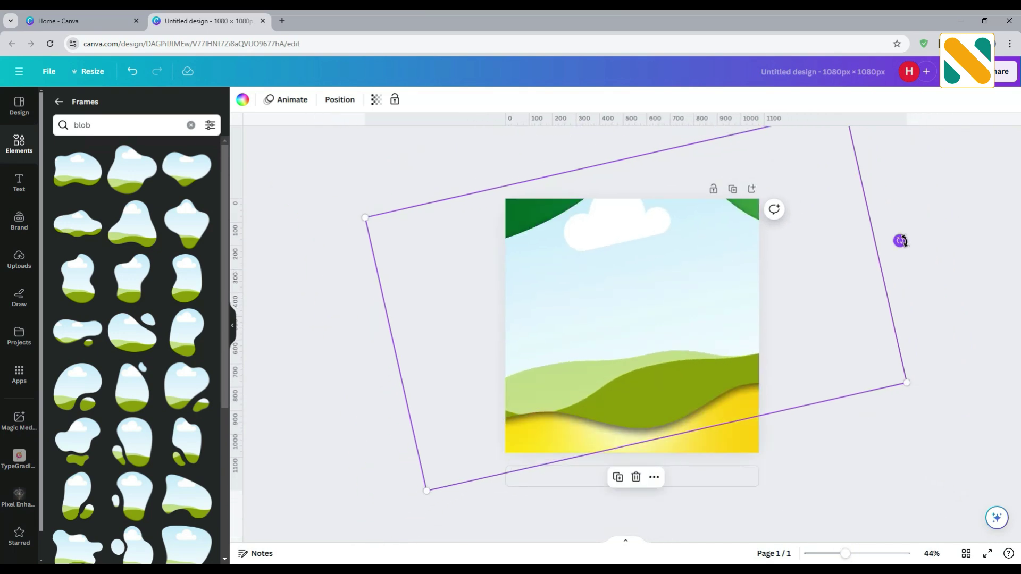
left_click_drag(900, 241, 914, 269)
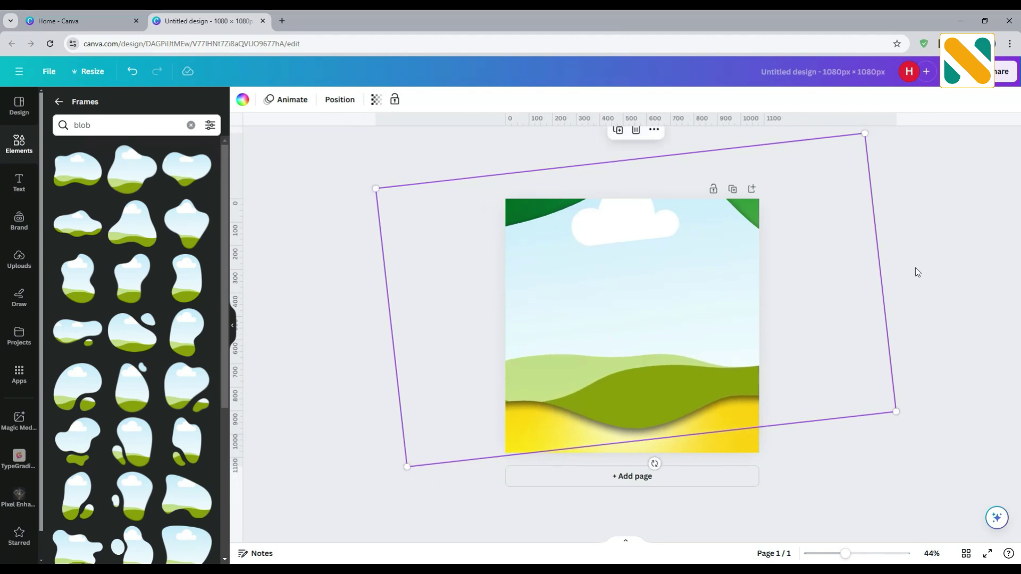
left_click(929, 311)
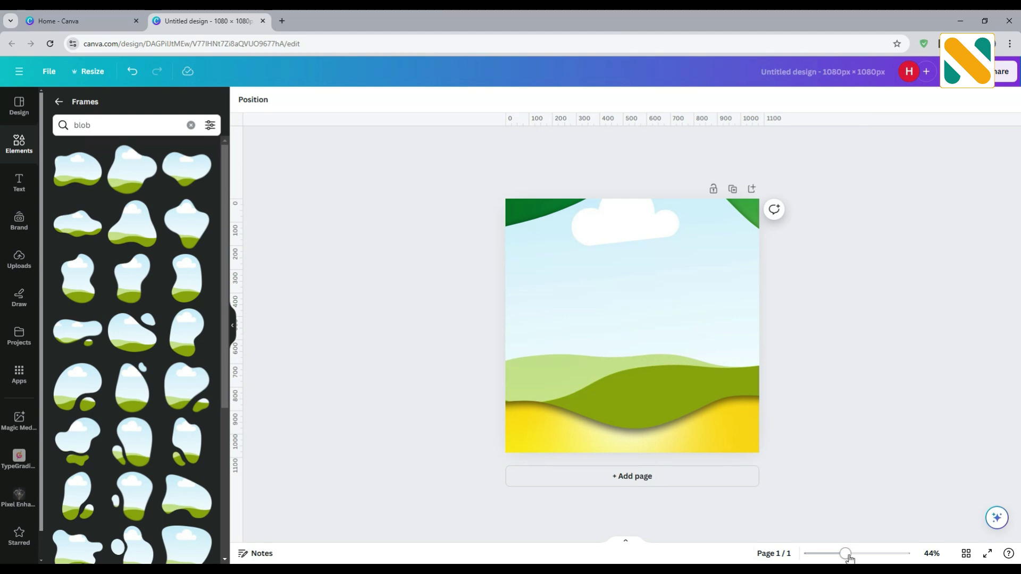
left_click_drag(849, 556, 856, 556)
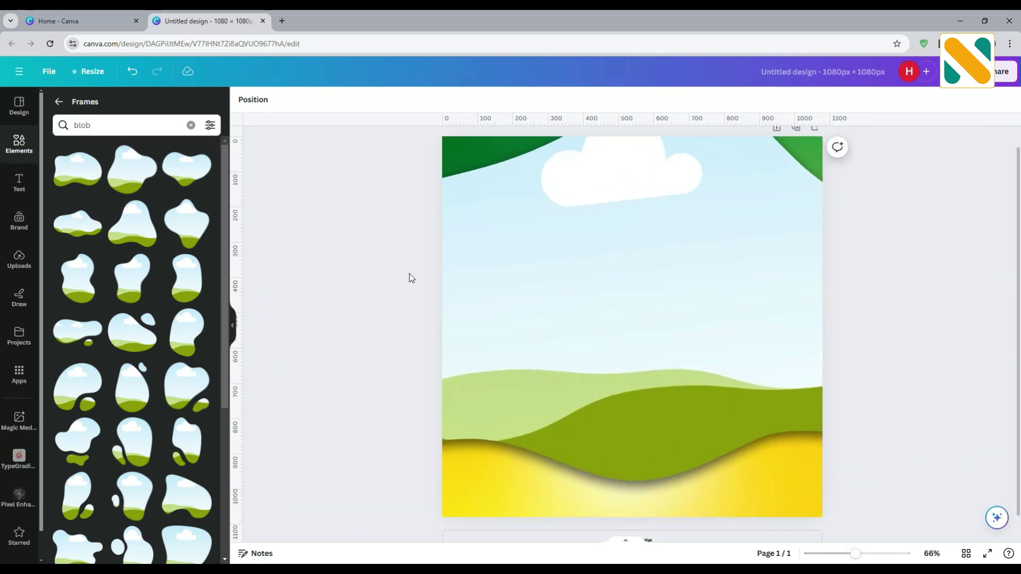
left_click(544, 307)
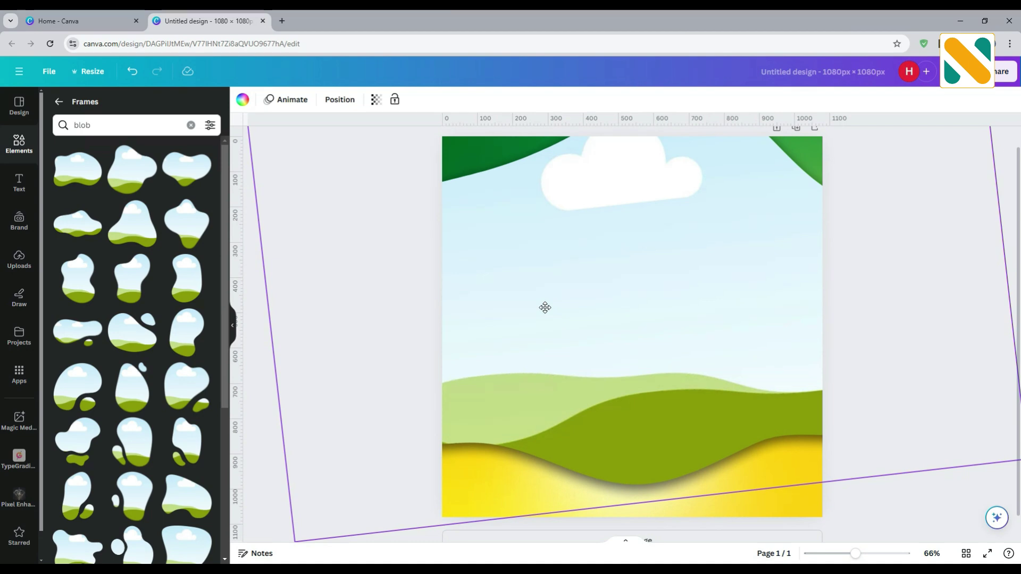
Step: Search the element photos for "green gradient" and insert the blurred lime-to-dark-green photo
left_click(19, 145)
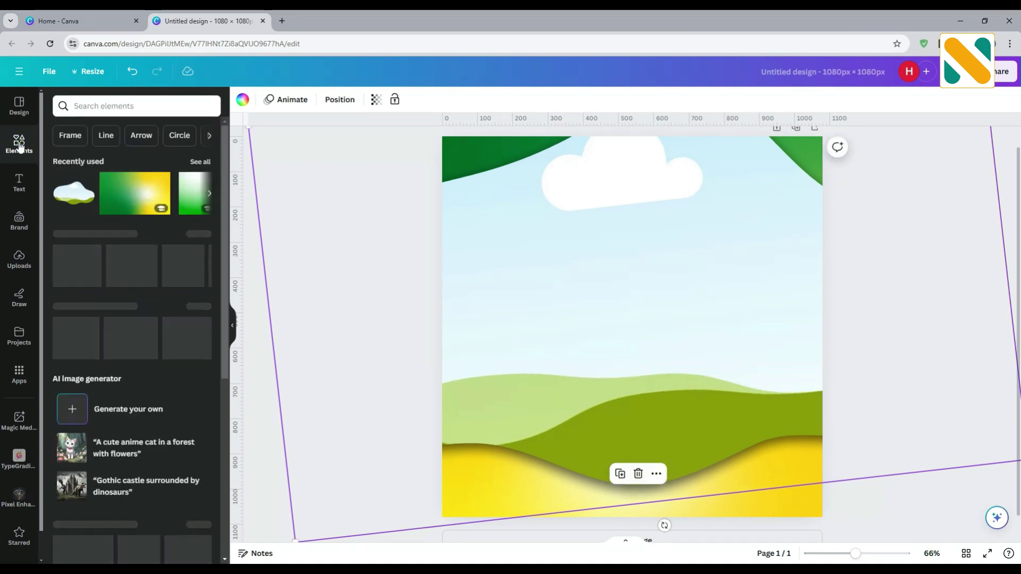
left_click(129, 101)
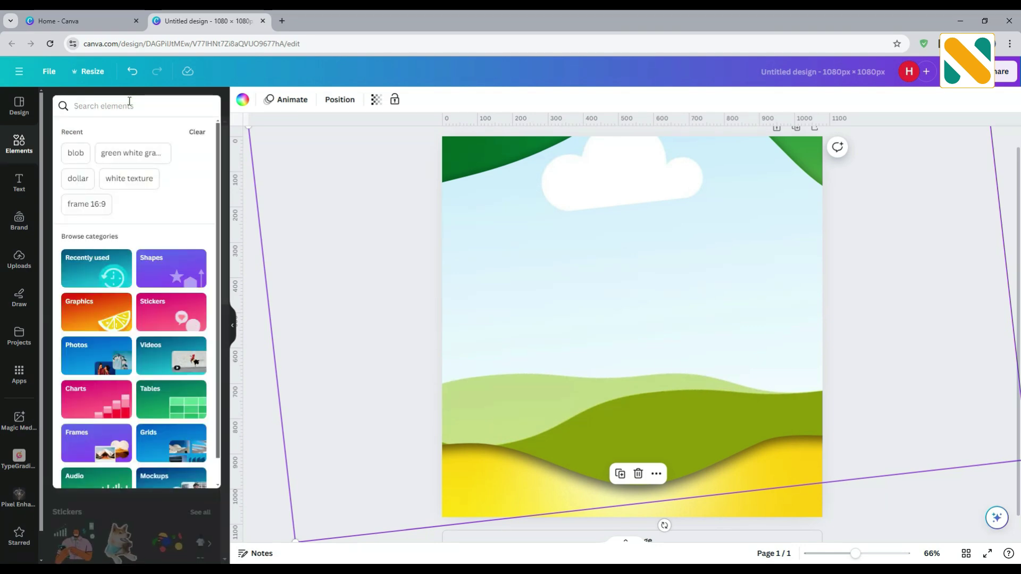
type("green")
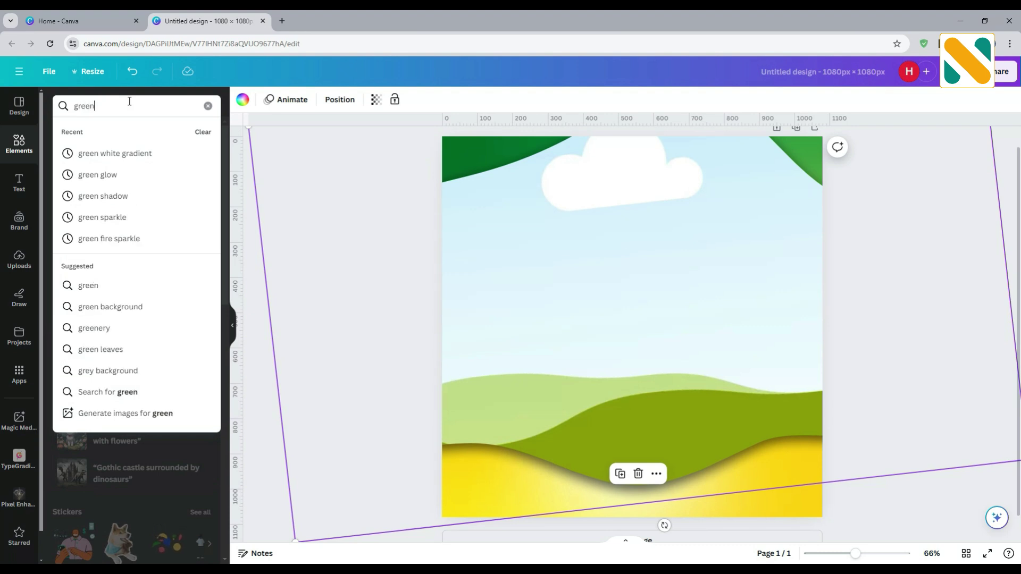
type(" gradient")
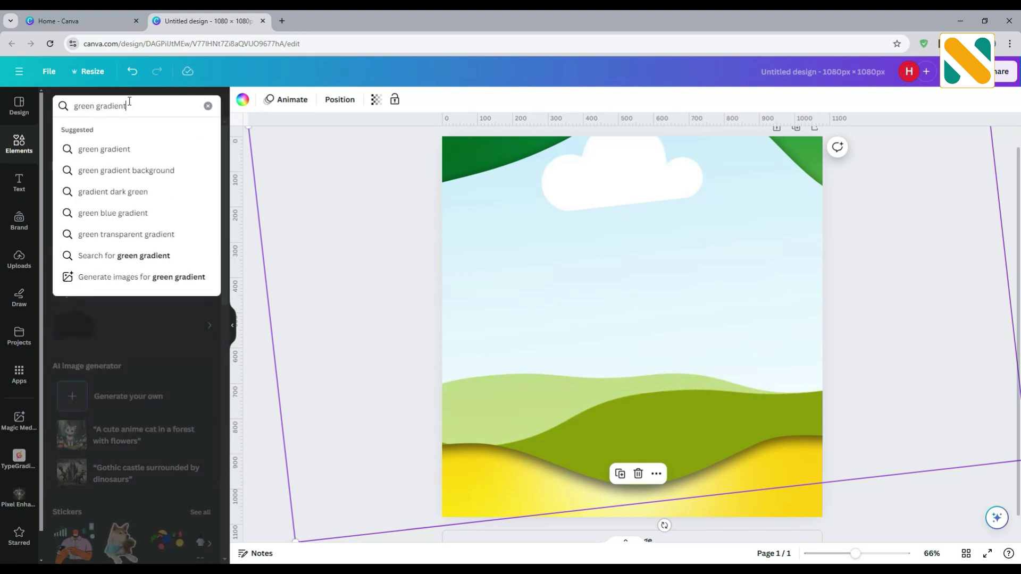
key("Return")
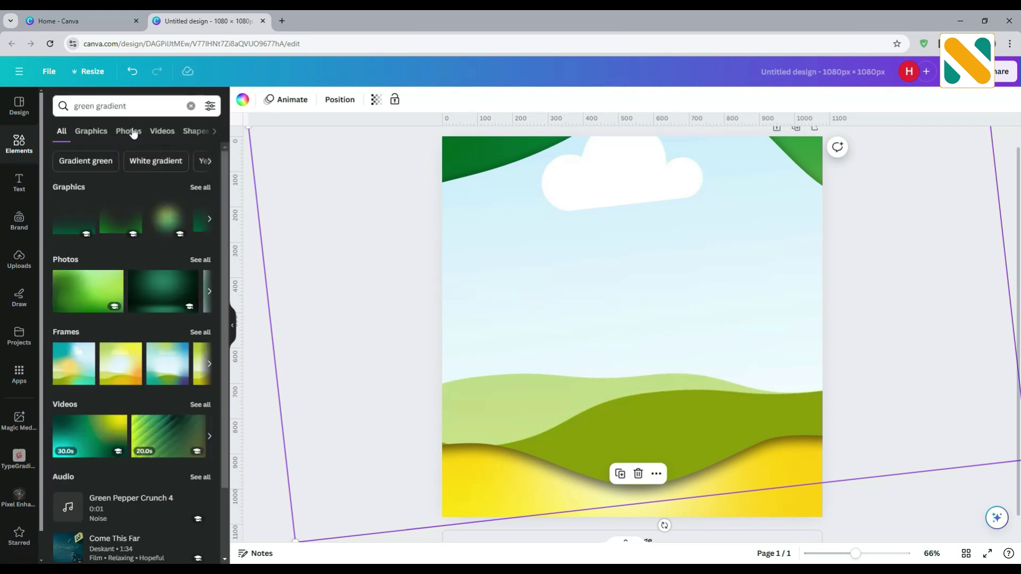
left_click(133, 137)
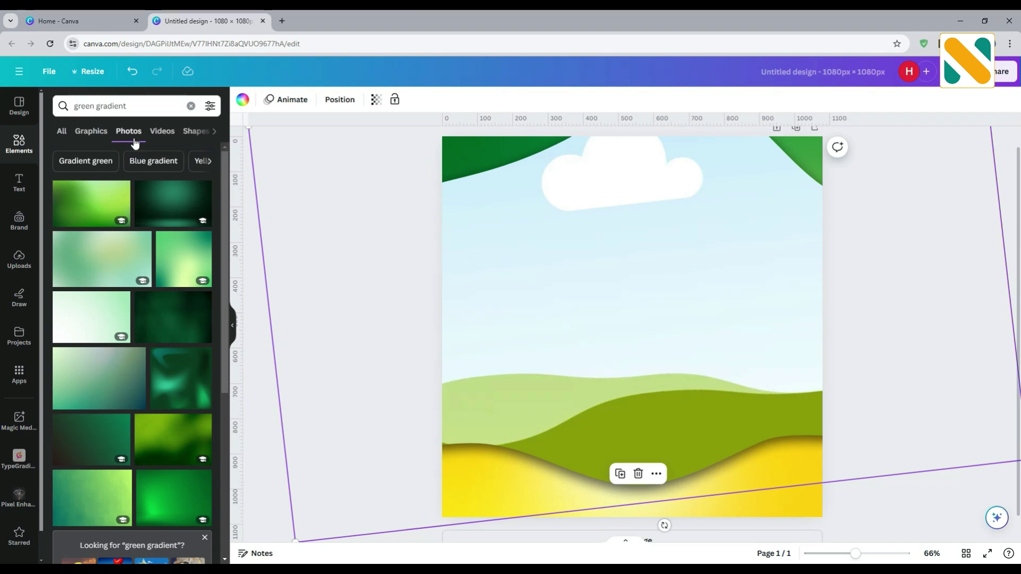
scroll(127, 277, "down", 5)
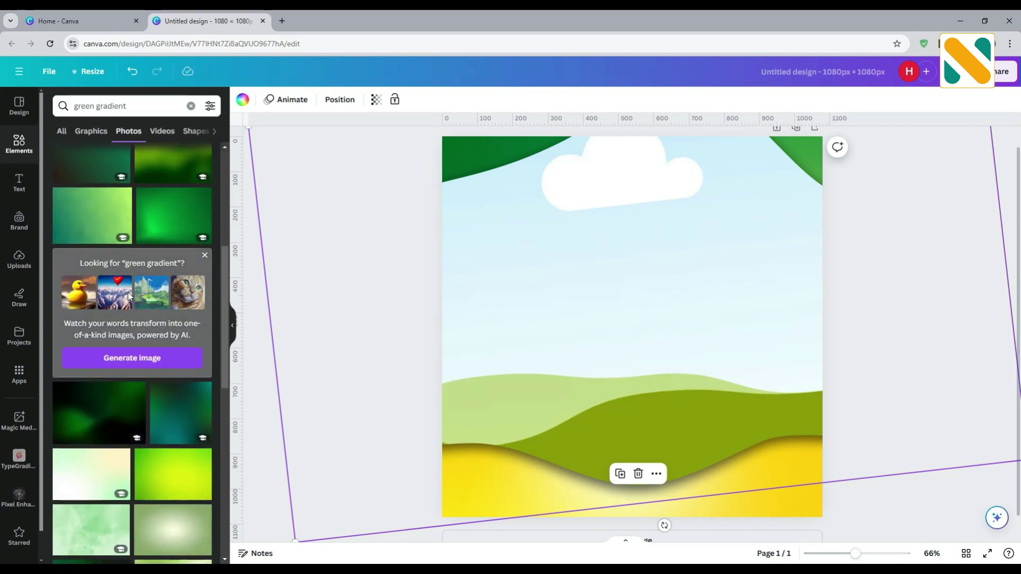
scroll(128, 296, "up", 1)
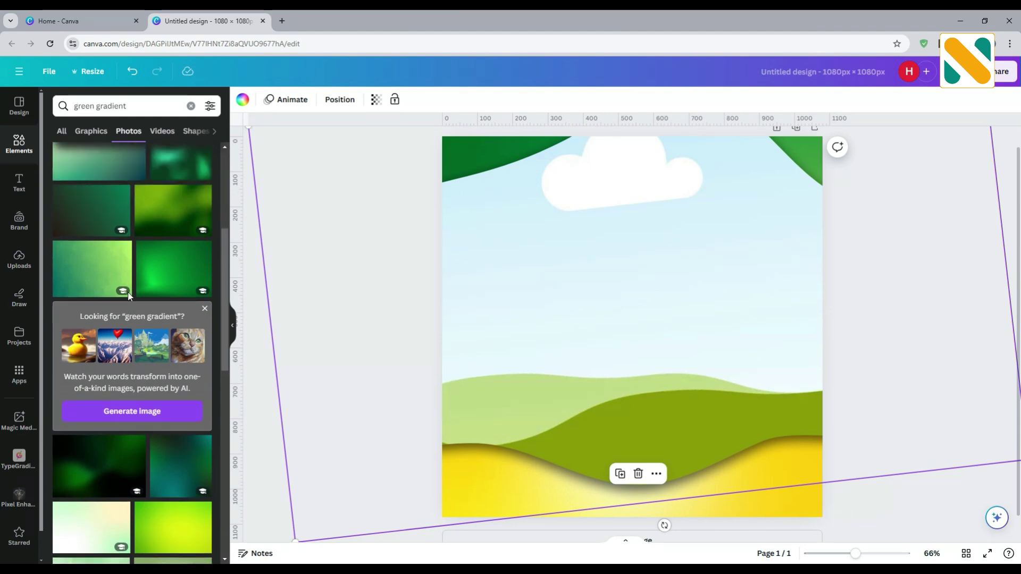
left_click(175, 213)
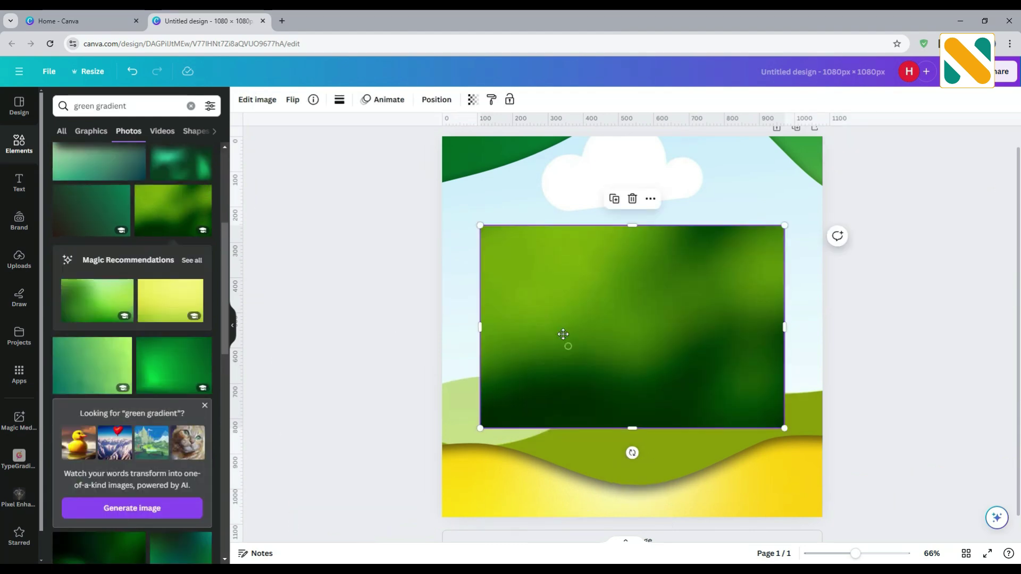
Step: Place the green gradient photo inside the large blob frame and darken it by lowering the whole image's brightness
left_click_drag(562, 337, 561, 334)
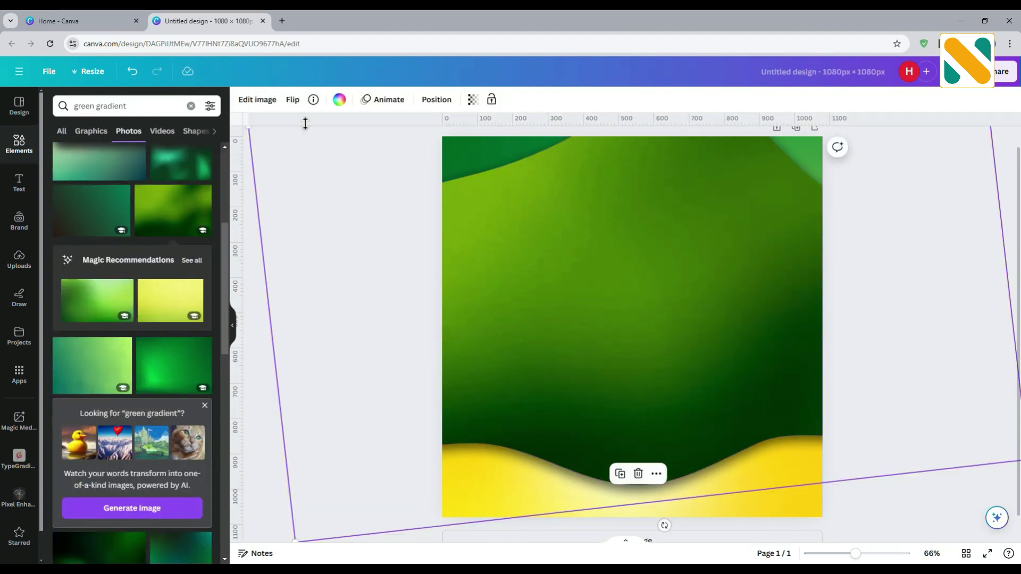
left_click(272, 101)
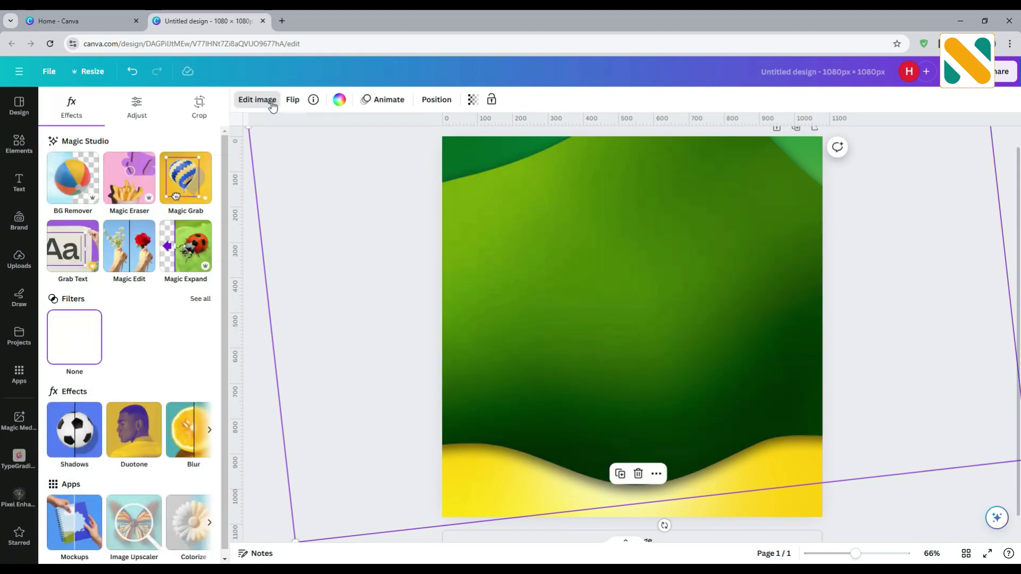
left_click(136, 109)
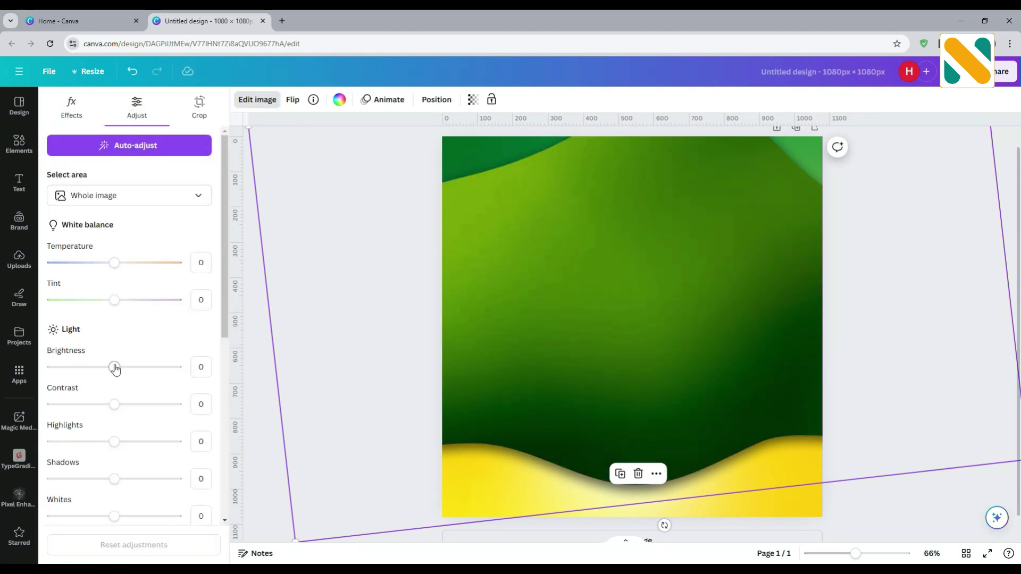
left_click_drag(115, 369, 87, 371)
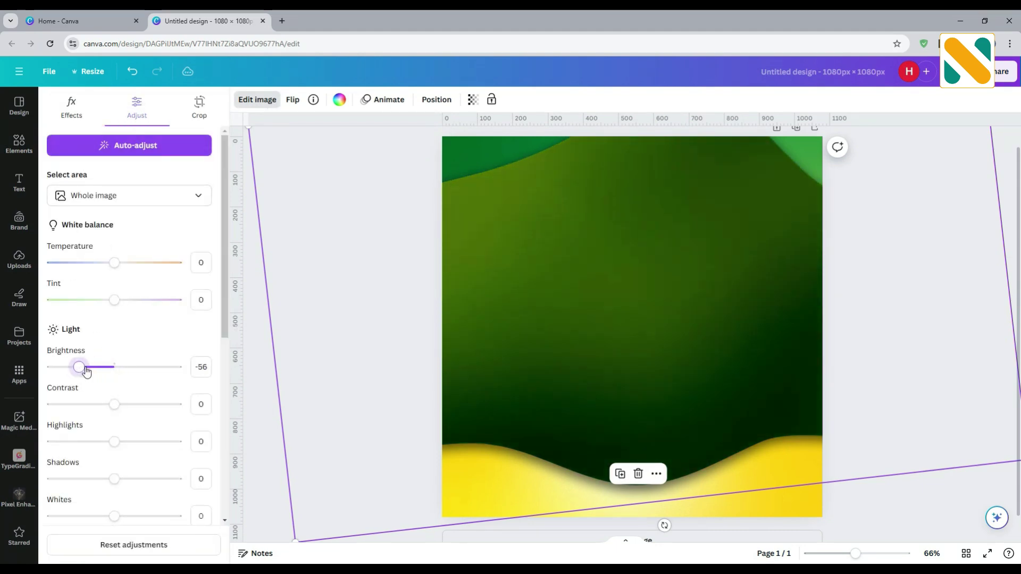
left_click(258, 396)
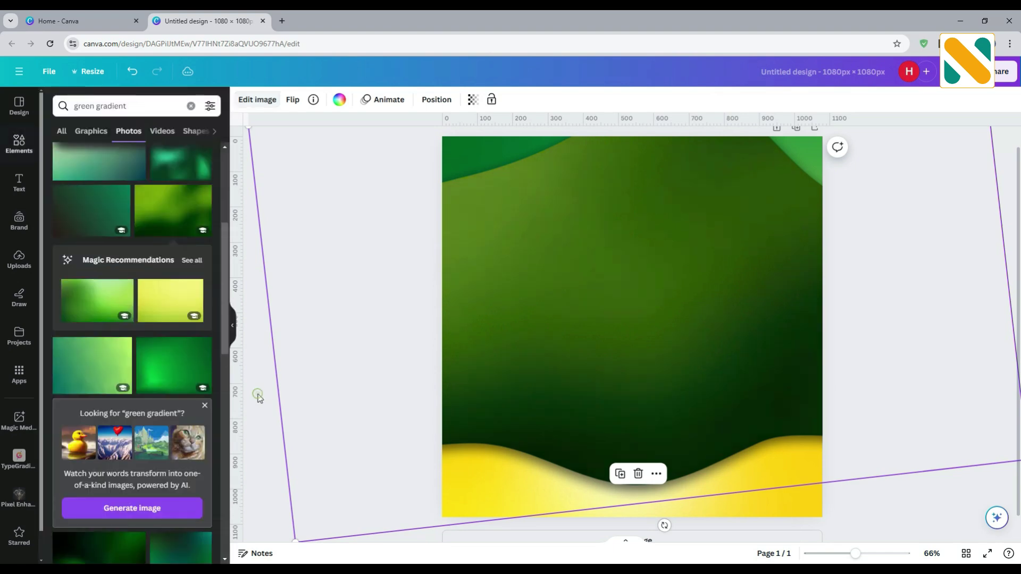
Step: Search the graphics for "2 ribbon banner", insert the slanted pink double ribbon, and place it near the page's upper edge
left_click(143, 104)
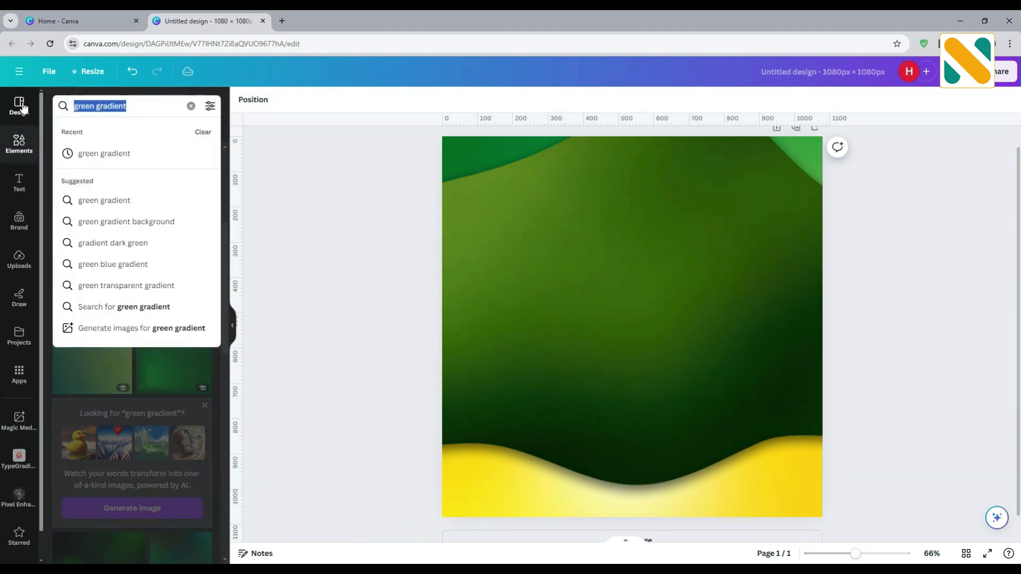
type("2 ribbon")
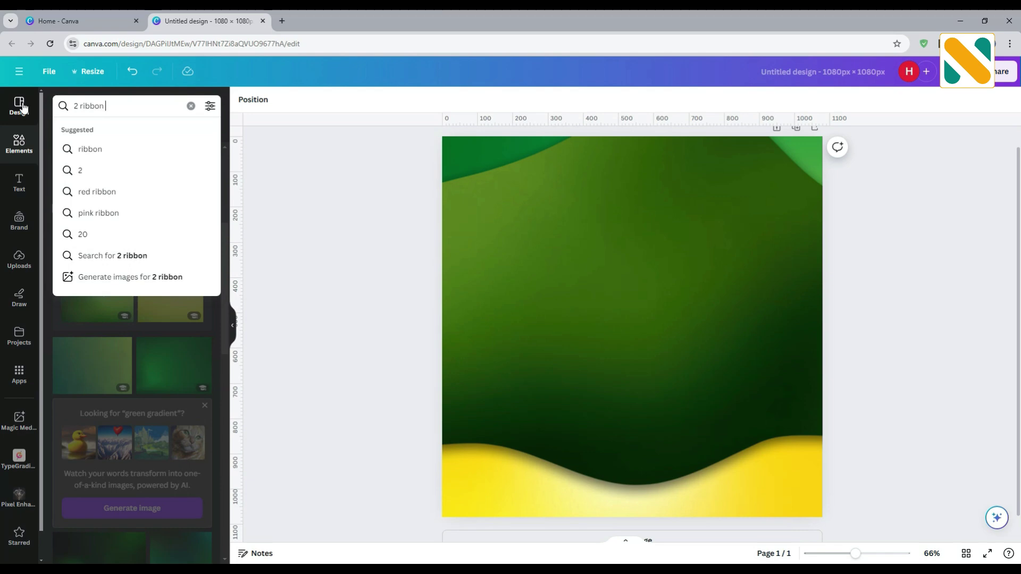
type(" banner")
key("Return")
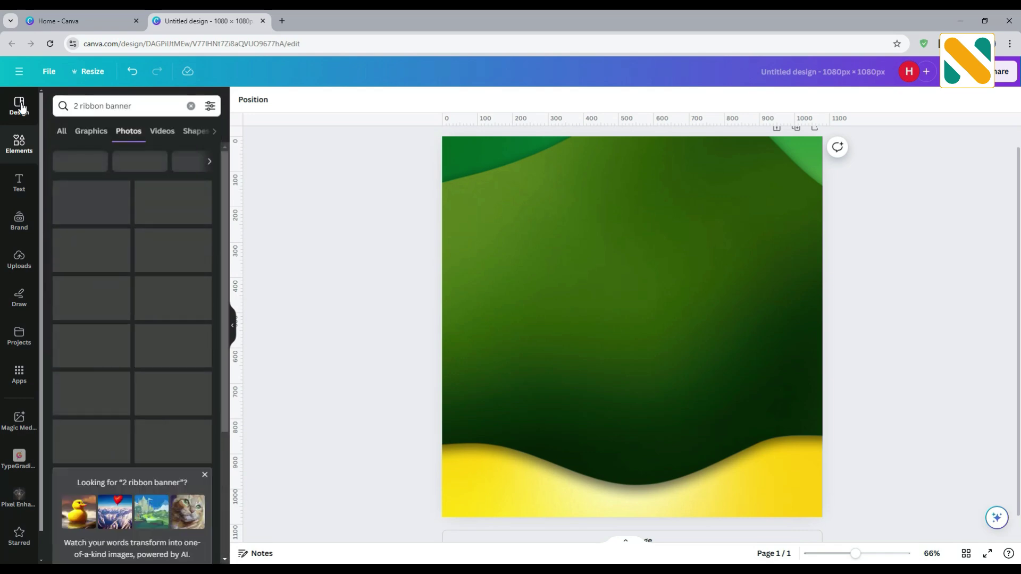
left_click(92, 133)
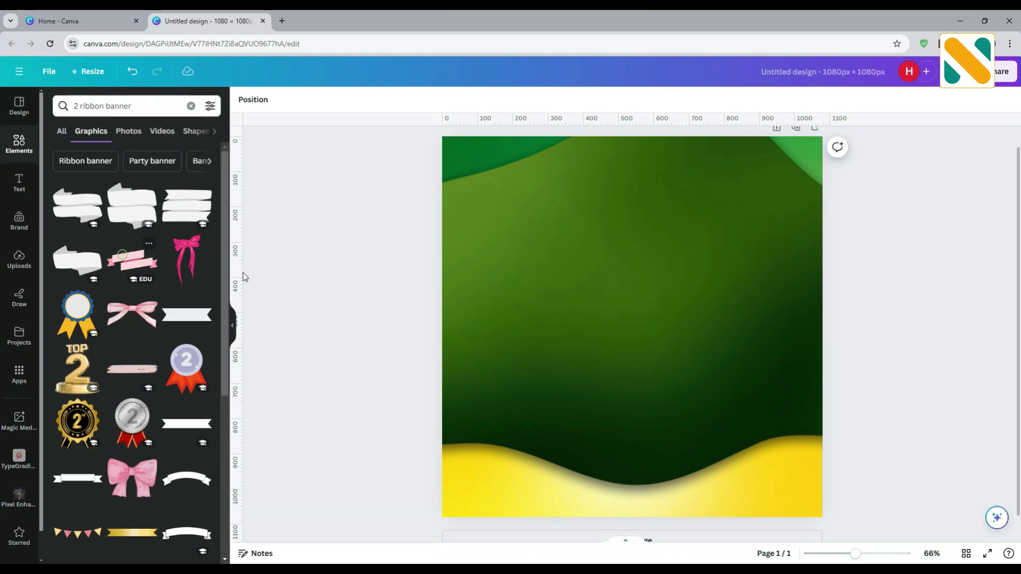
left_click_drag(611, 346, 612, 199)
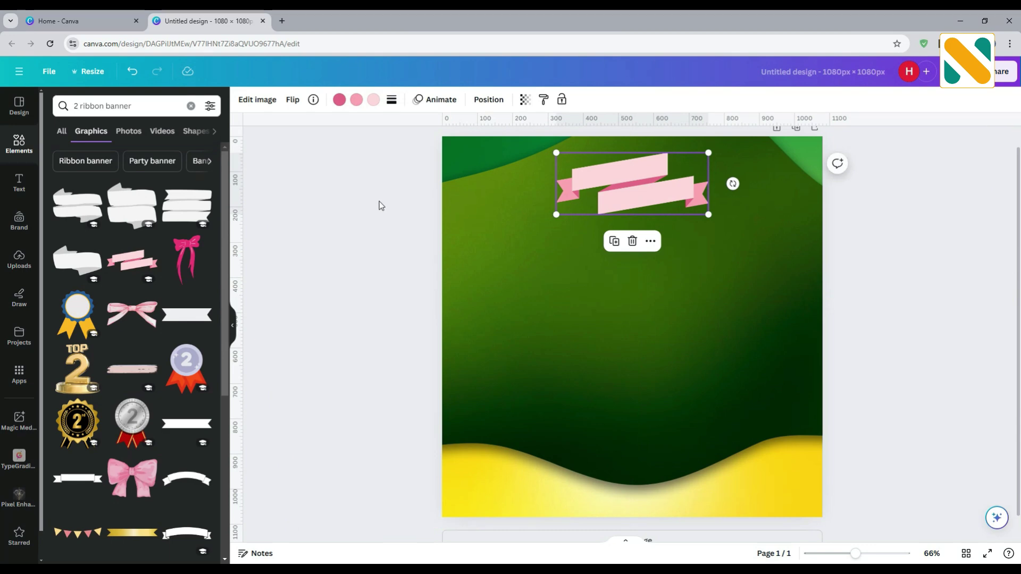
Step: Recolour the double ribbon's medium-pink tail ends to the light orange default solid colour
left_click(356, 99)
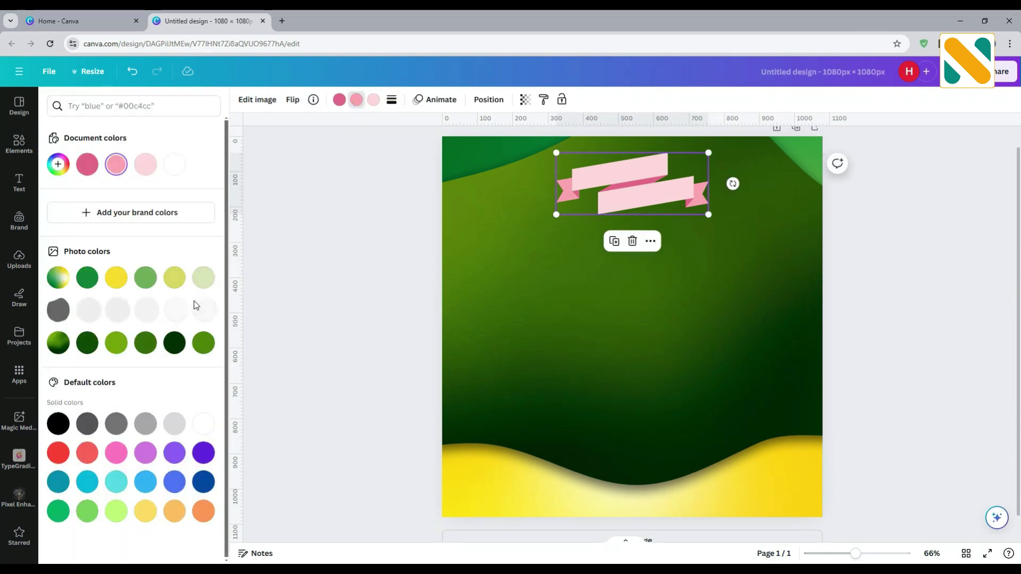
left_click(143, 343)
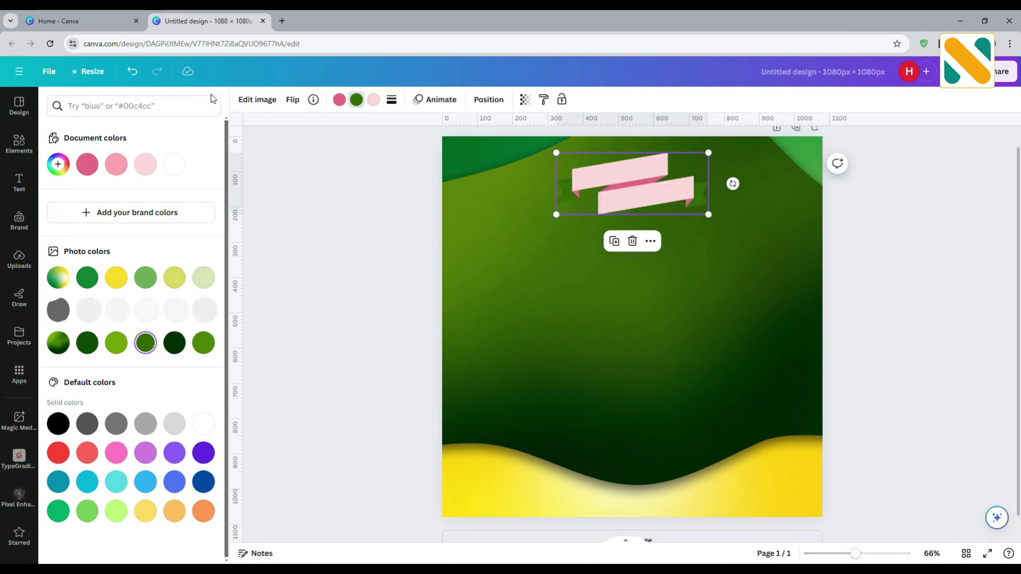
left_click(147, 515)
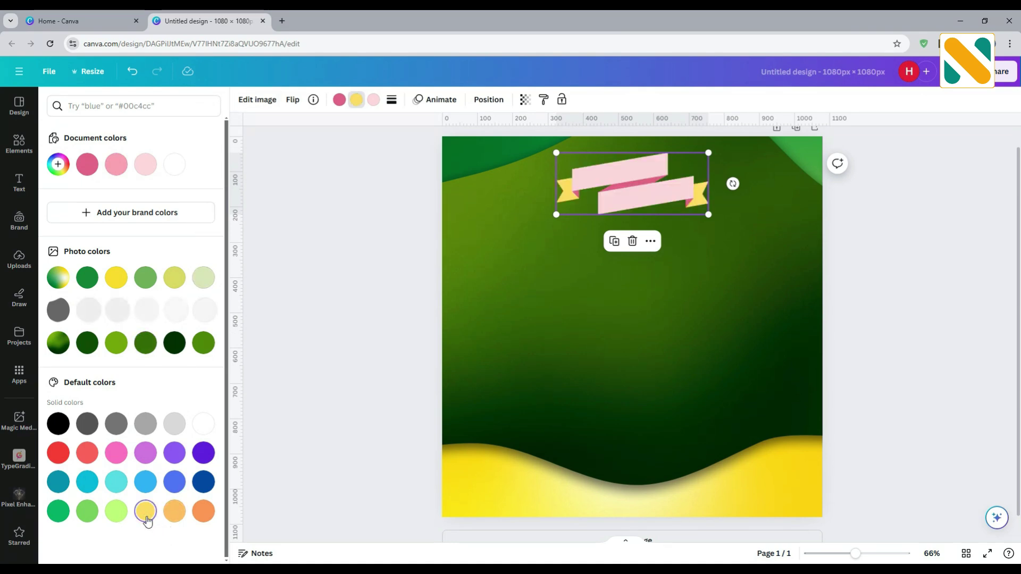
left_click(177, 514)
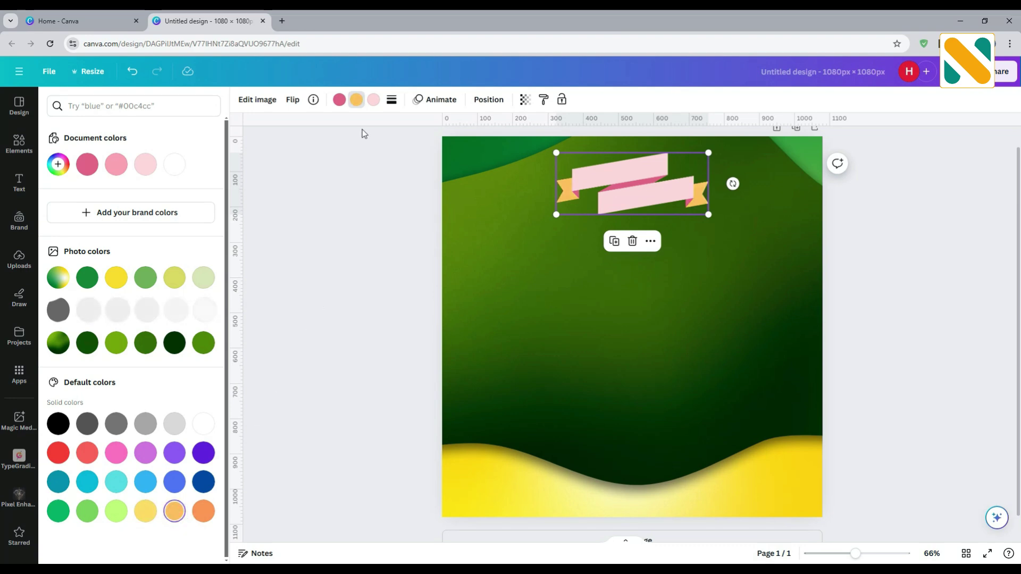
Step: Try dark green, soft green and lime photo colours on the ribbon's two pale pink front bands
left_click(373, 101)
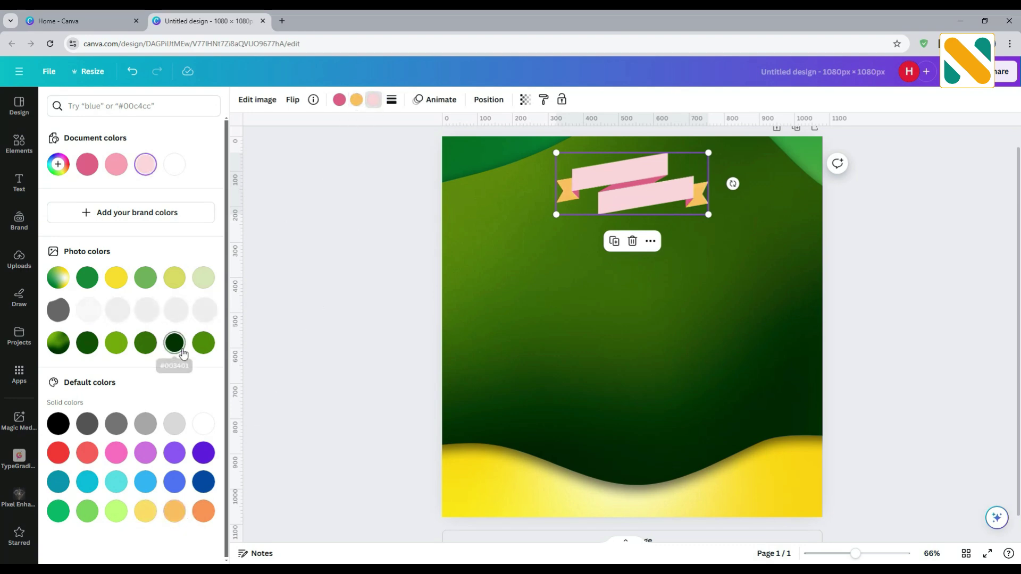
left_click(151, 344)
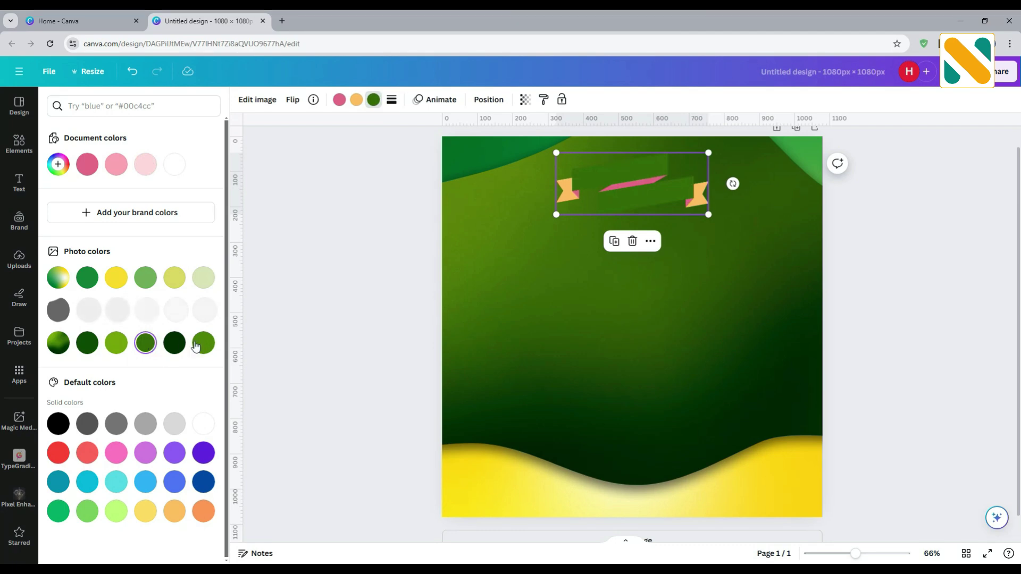
left_click(147, 279)
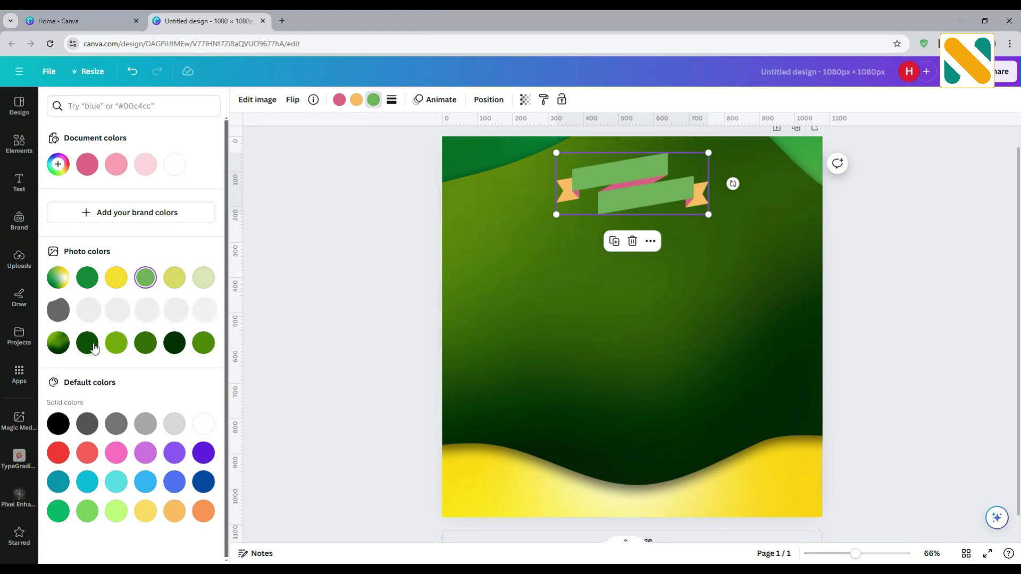
left_click(118, 349)
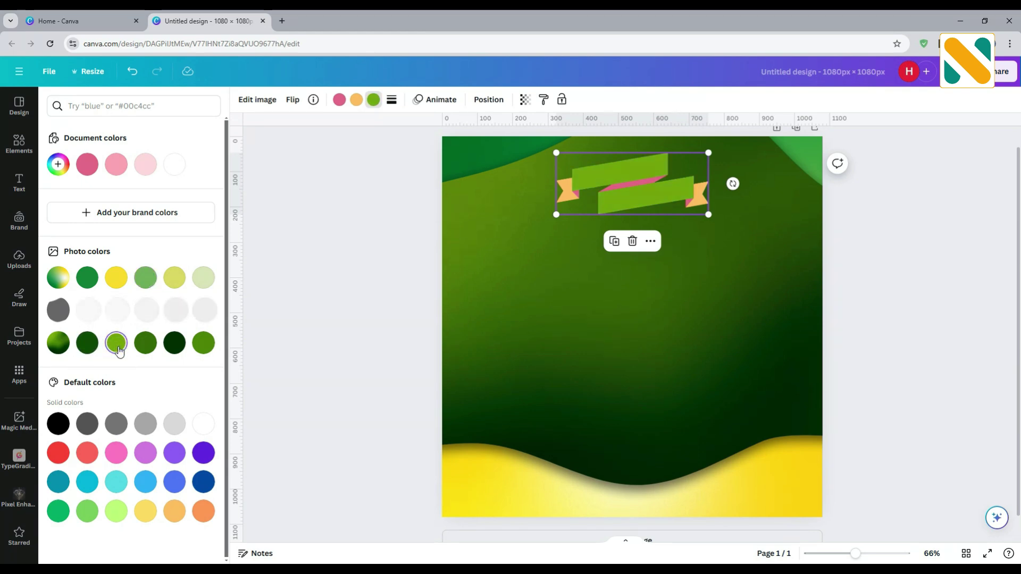
Step: Recolour the ribbon's dark pink folds light orange and its two front bands the soft mid-green photo colour
left_click(339, 100)
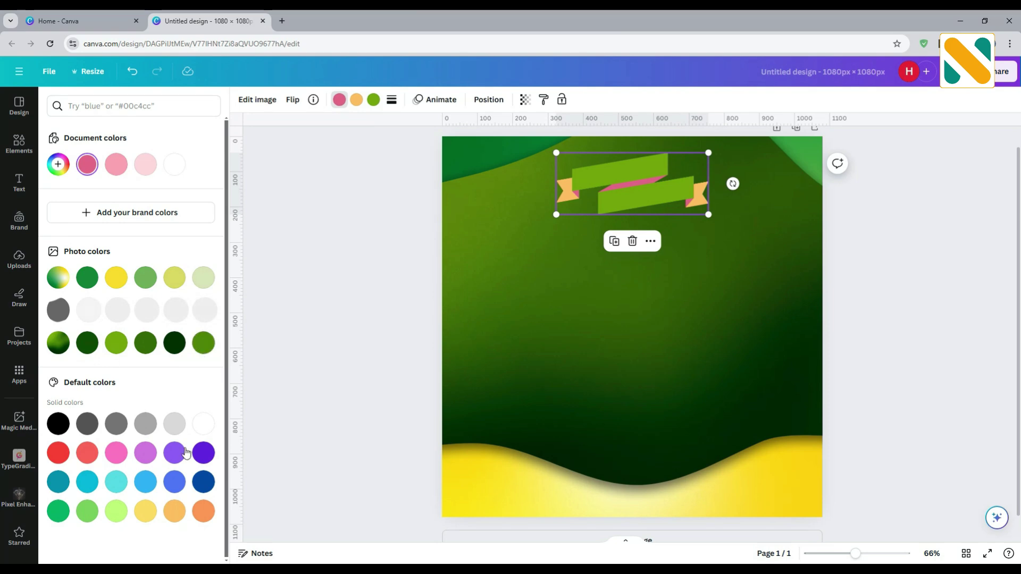
left_click(173, 515)
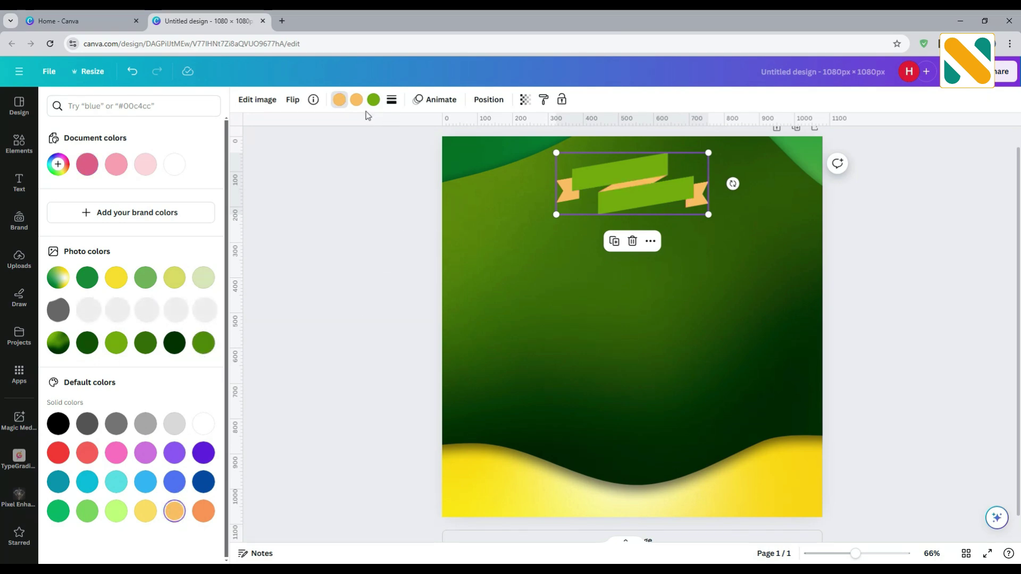
left_click(373, 99)
left_click(143, 284)
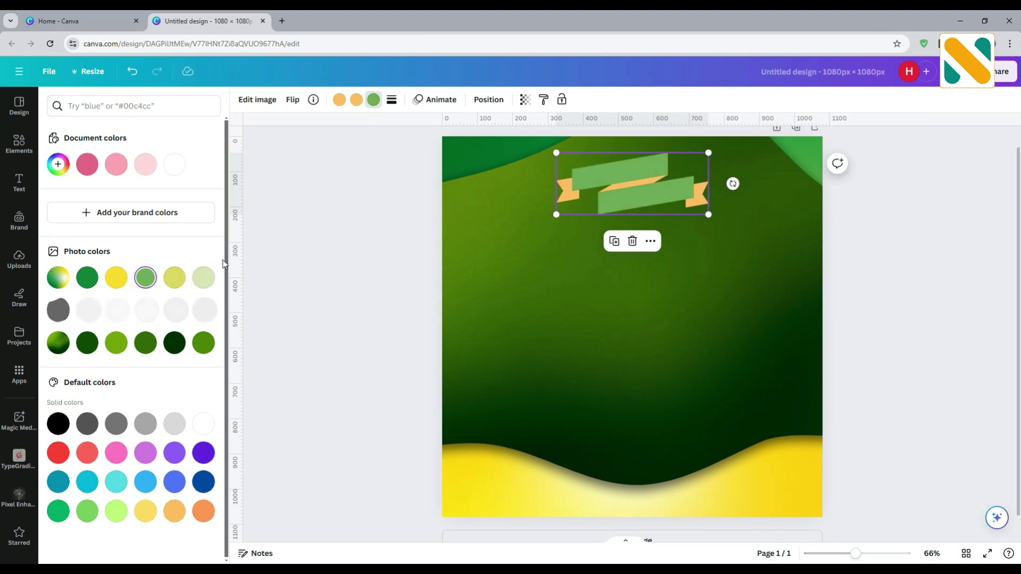
left_click(333, 235)
left_click(333, 235)
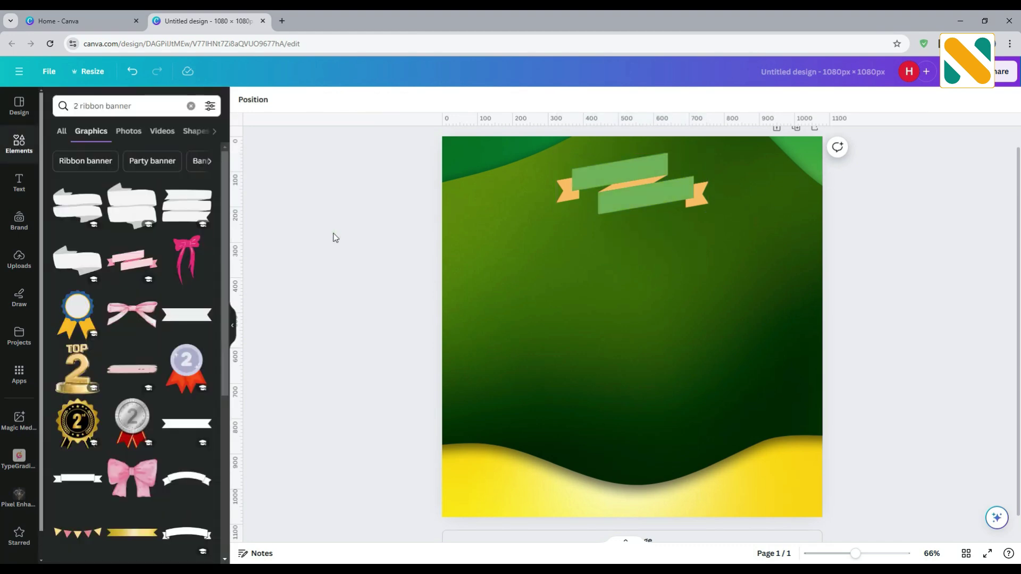
Step: Add a subheading reading "Fresh & Healthy" and move it up to just below the ribbon
left_click(25, 192)
left_click(112, 258)
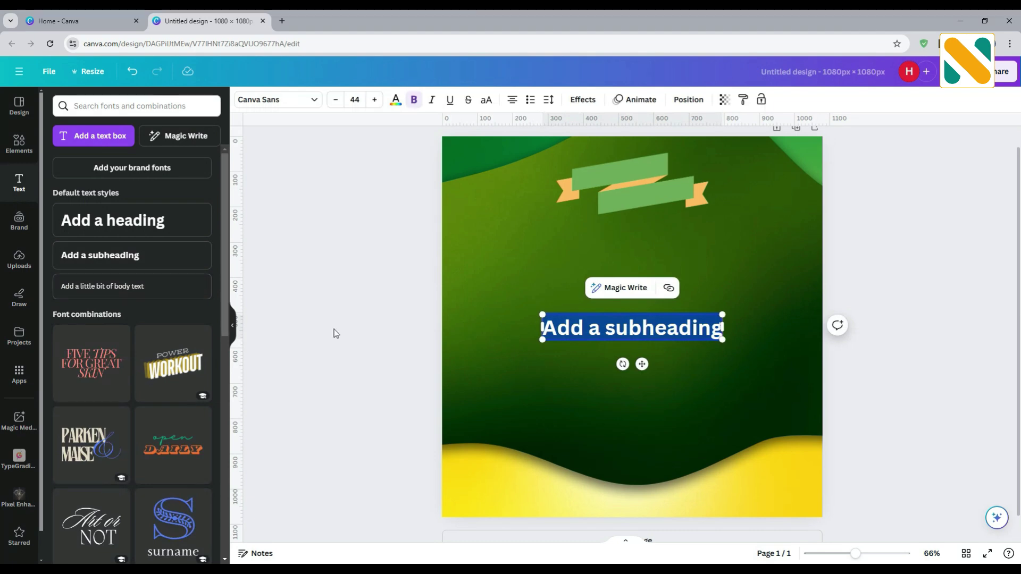
type("Fr")
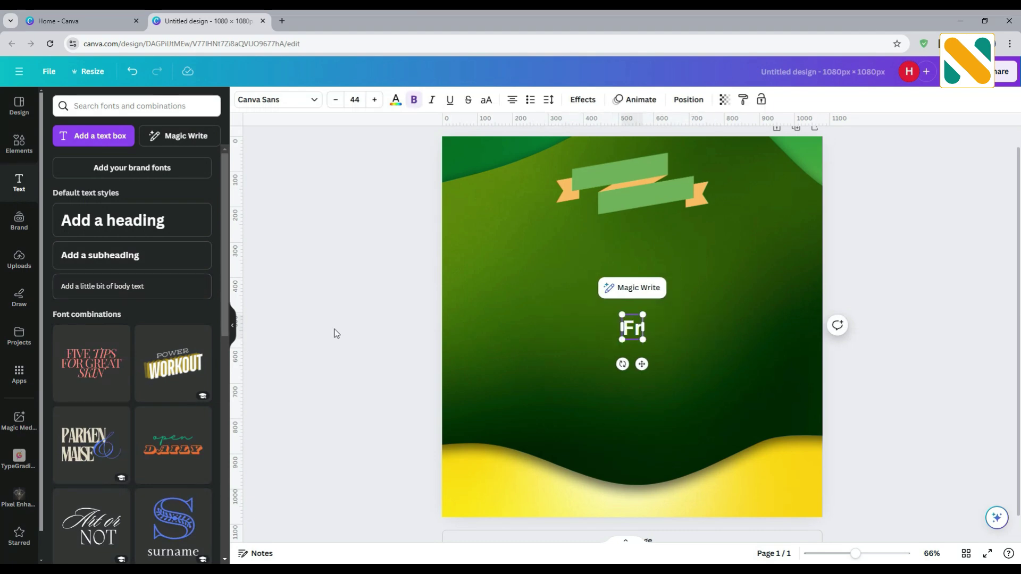
type("esh &")
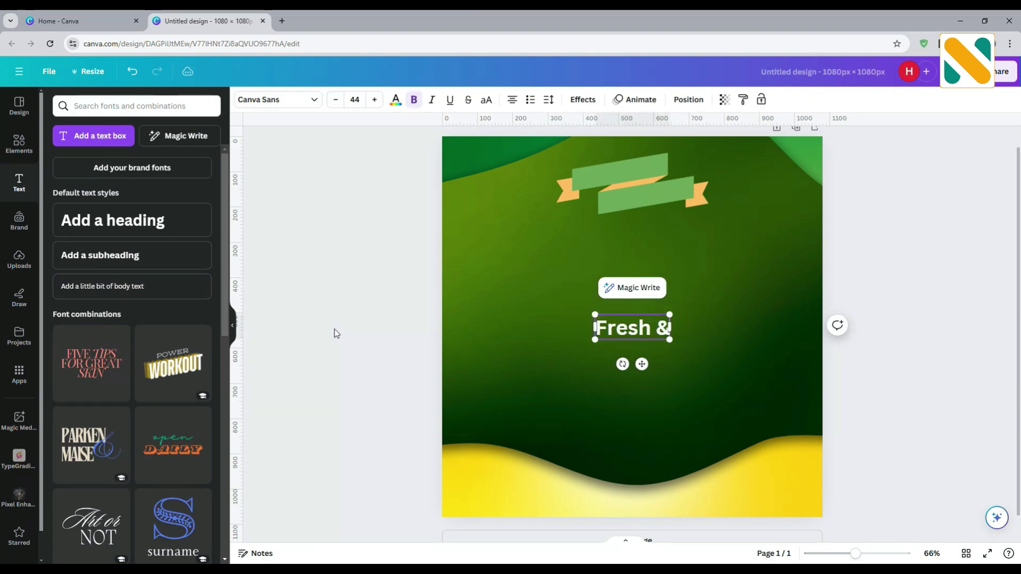
type(" Healthy")
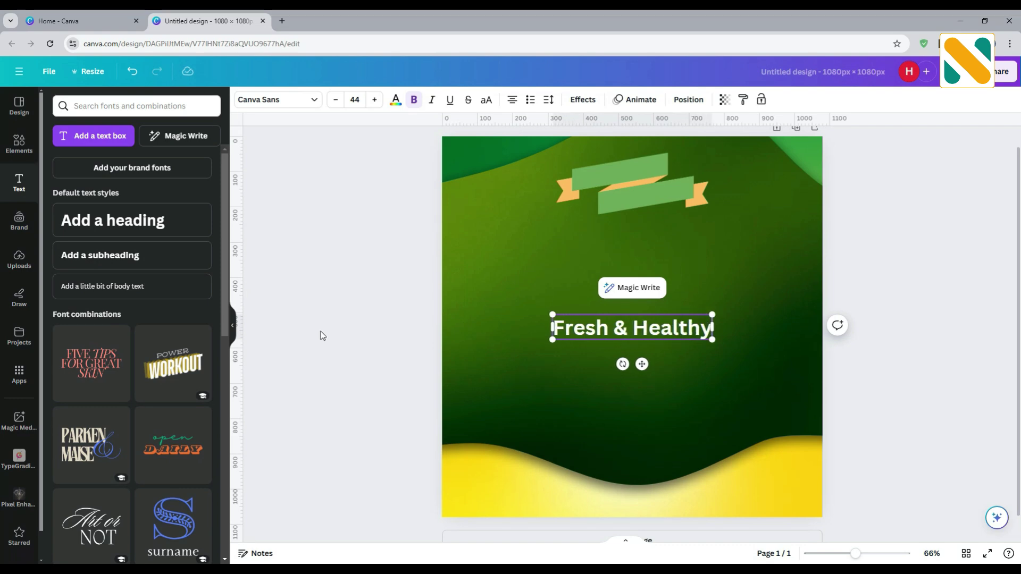
left_click(320, 330)
left_click_drag(591, 333, 591, 275)
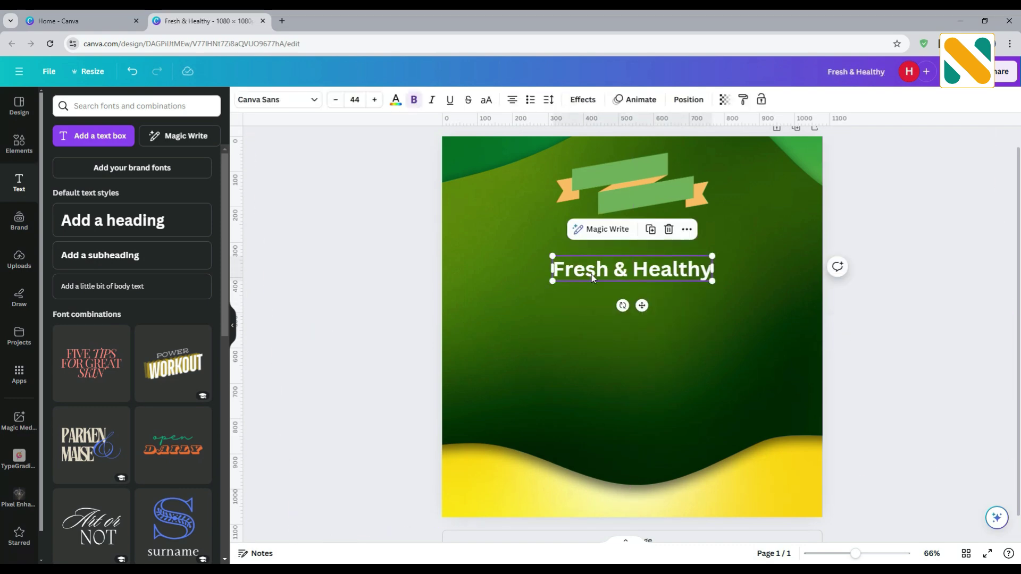
Step: Search the fonts for "breaks scripts" and set the "Fresh & Healthy" text in The Breaks Script
left_click(279, 100)
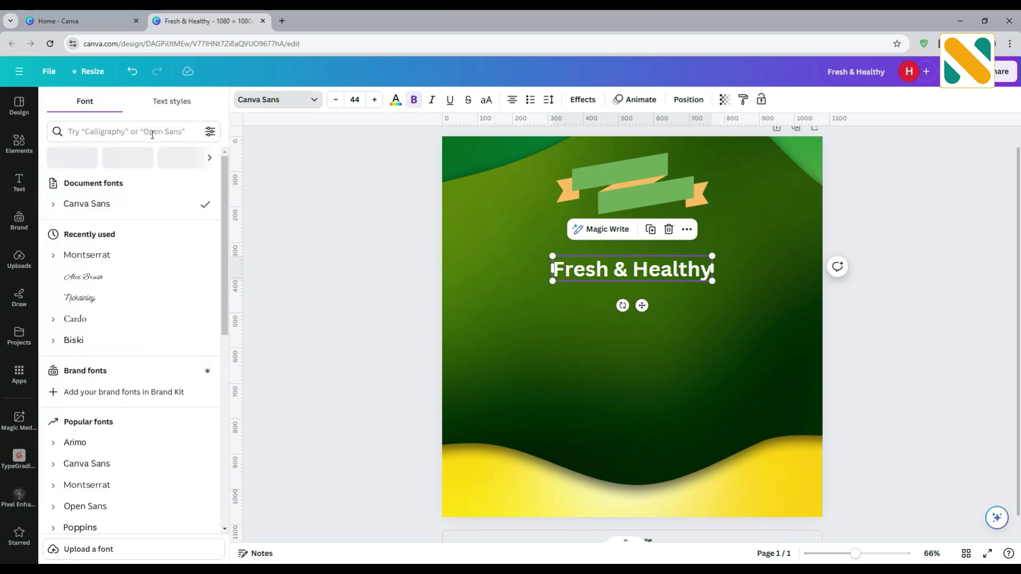
left_click(133, 131)
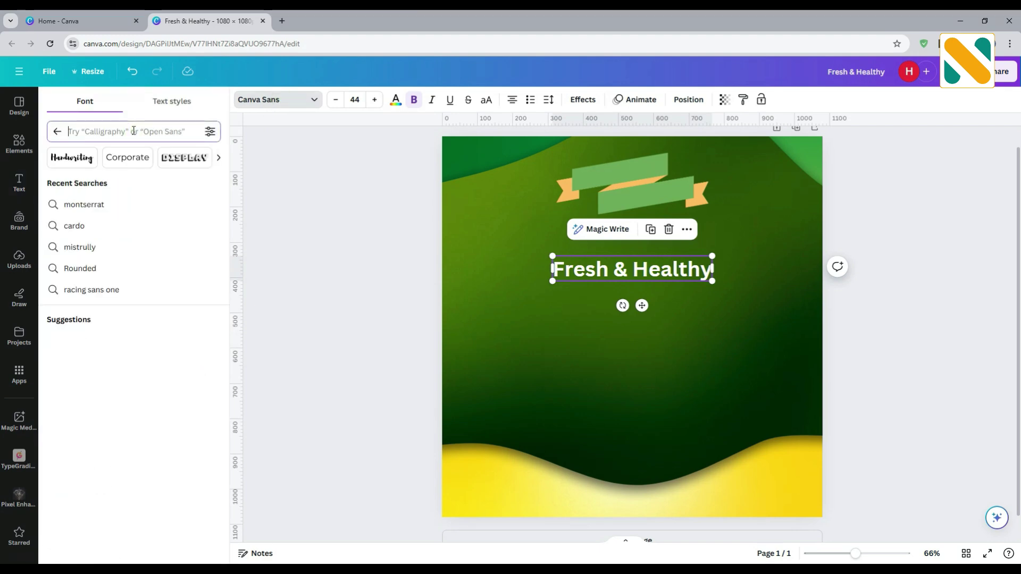
type("the breaks scripts")
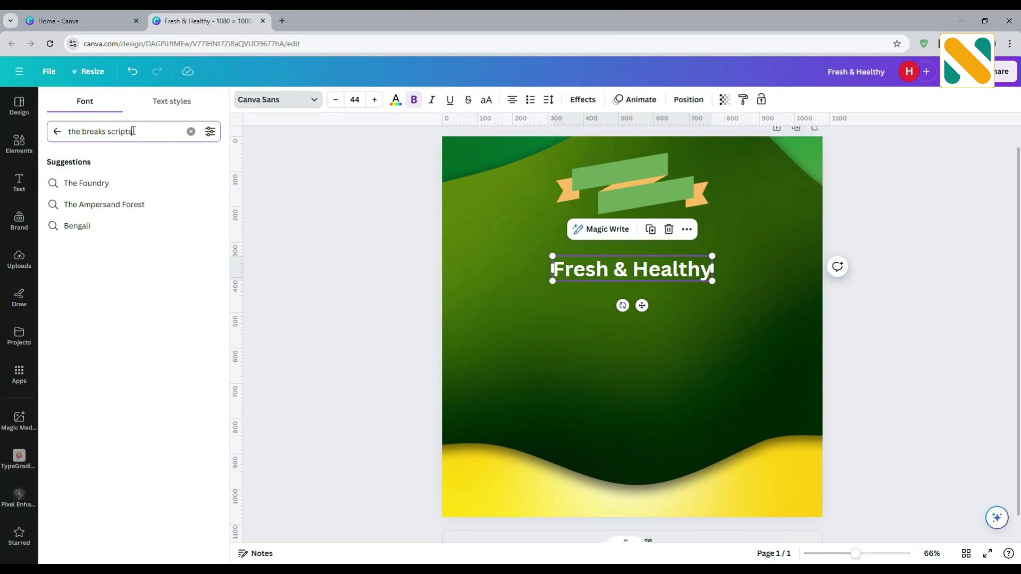
double_click(74, 131)
key("BackSpace")
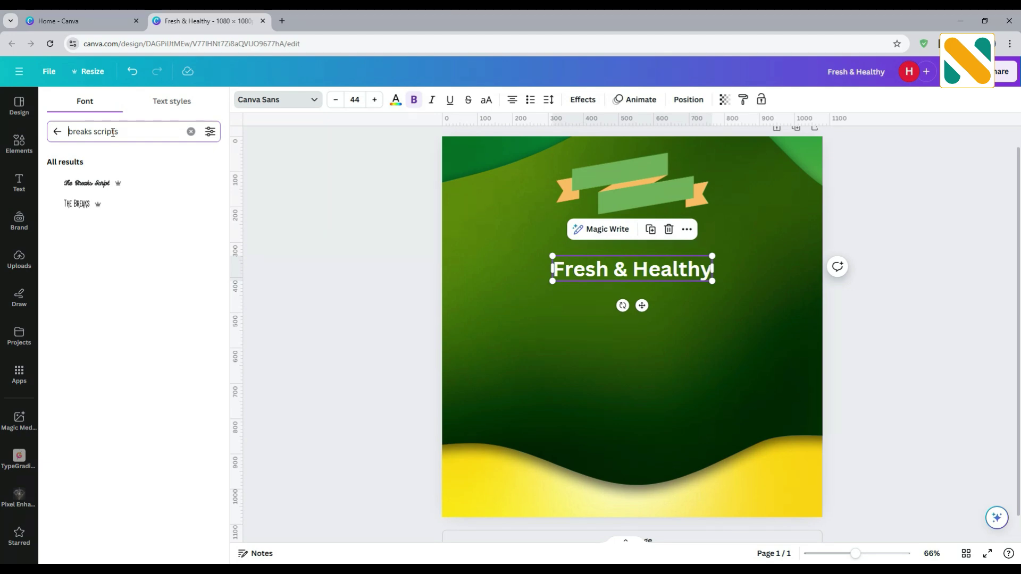
left_click(133, 184)
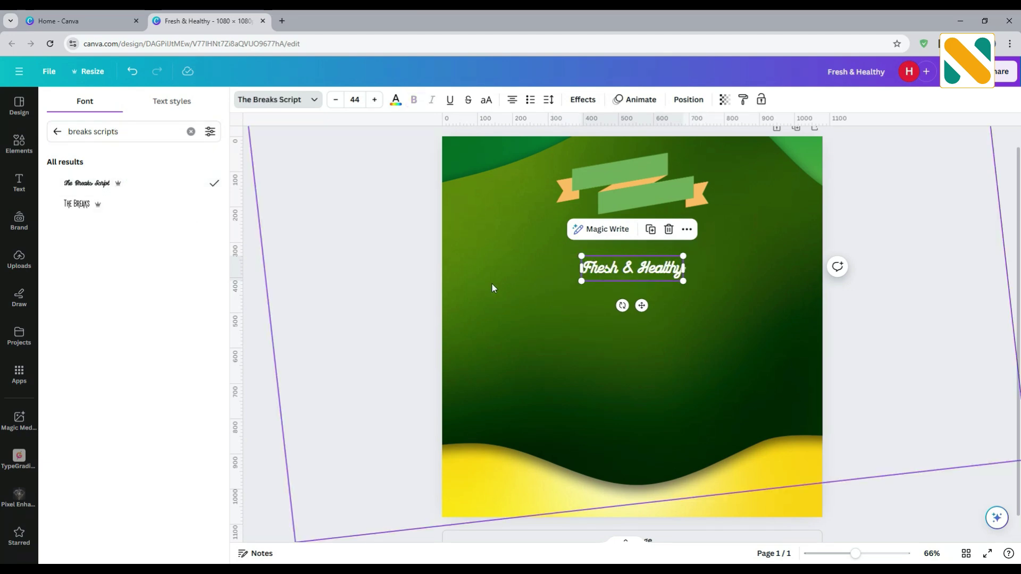
Step: Fully lock the blob frame with the green gradient photo, and reselect the "Fresh & Healthy" text
right_click(473, 310)
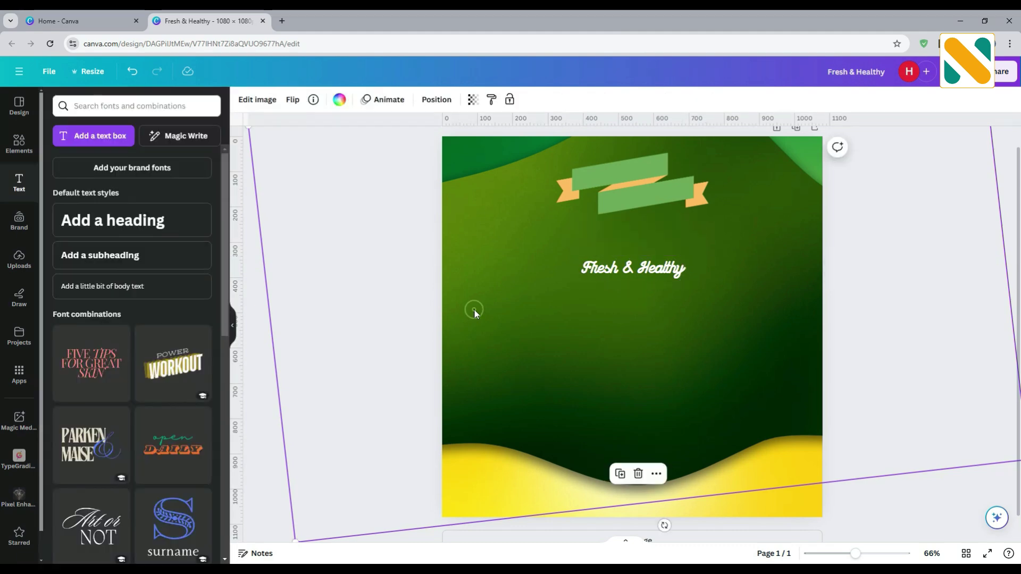
mouse_move(569, 472)
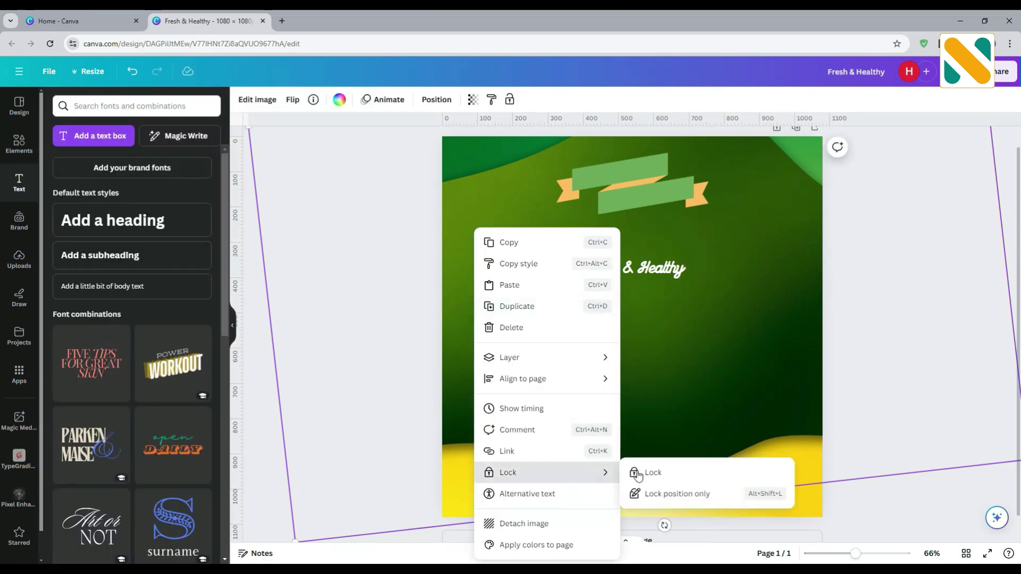
left_click(655, 472)
left_click(654, 276)
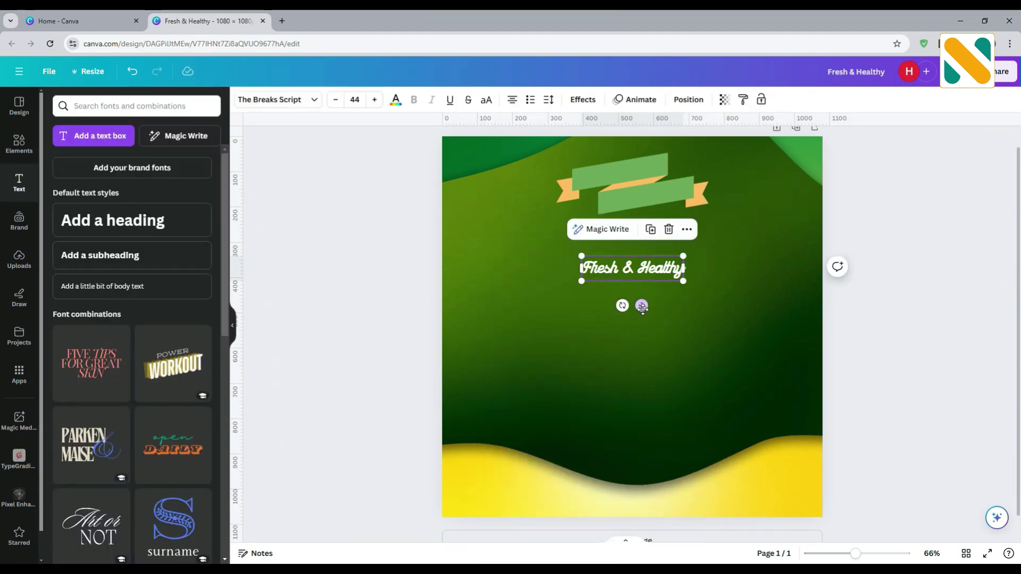
Step: Fit the "Fresh & Healthy" text onto the ribbon's upper band, tilted to match it and scaled to font size 37.9
mouse_move(638, 304)
left_mouse_down()
mouse_move(641, 201)
mouse_move(646, 234)
mouse_move(626, 215)
left_mouse_up()
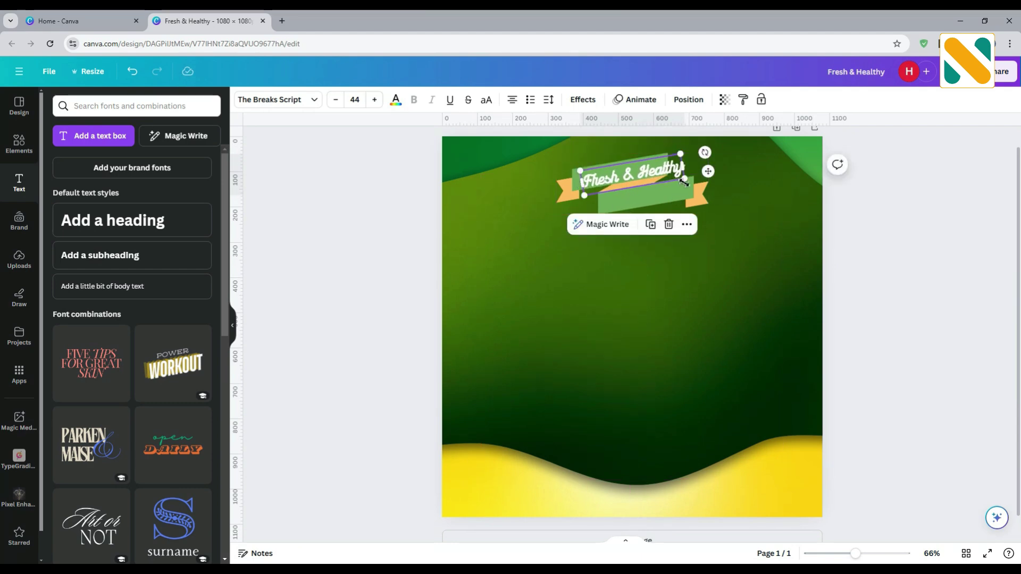
left_click(687, 244)
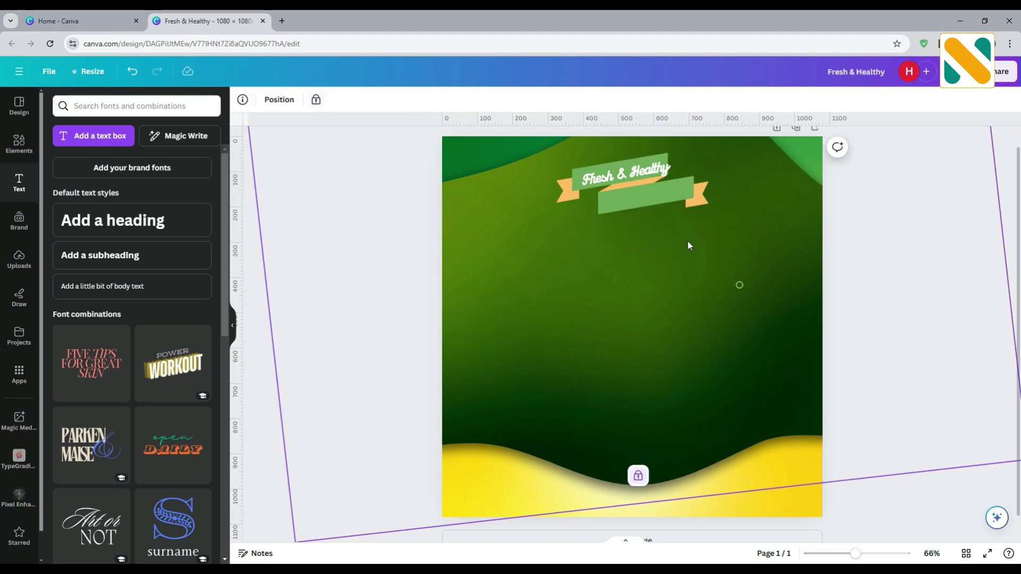
left_click(626, 175)
left_click_drag(625, 173, 619, 170)
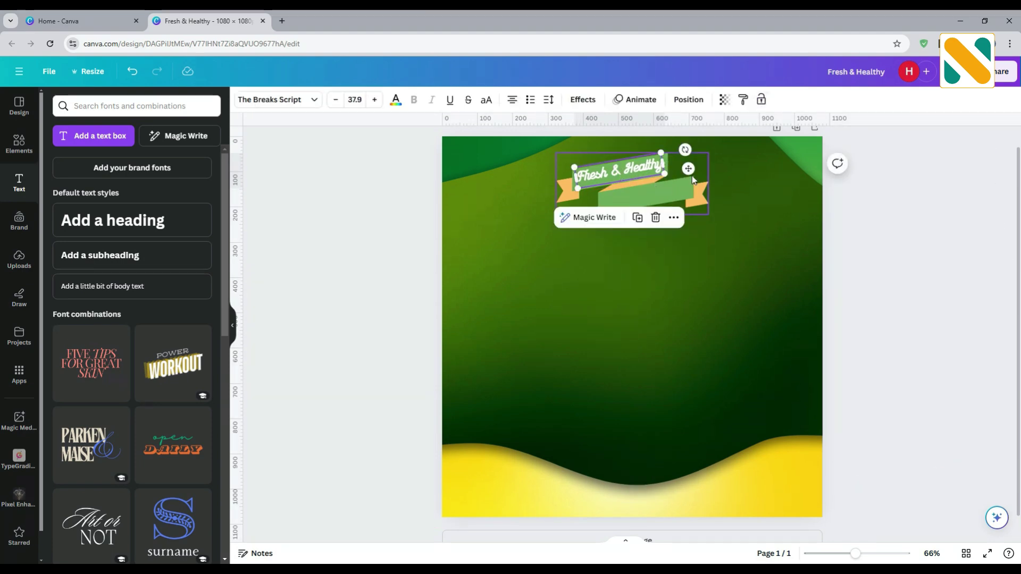
key("Down")
key("Down")
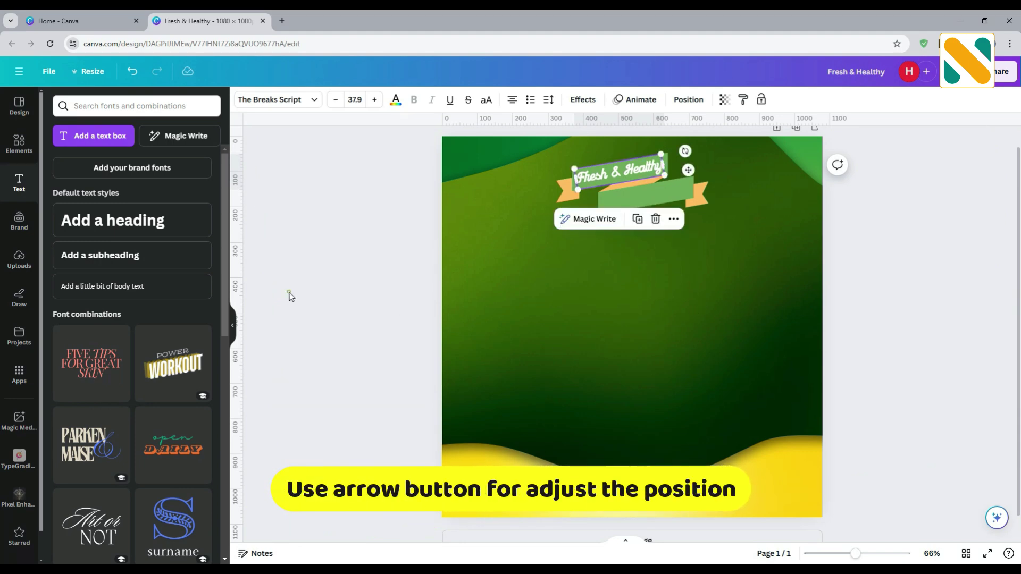
key("Down")
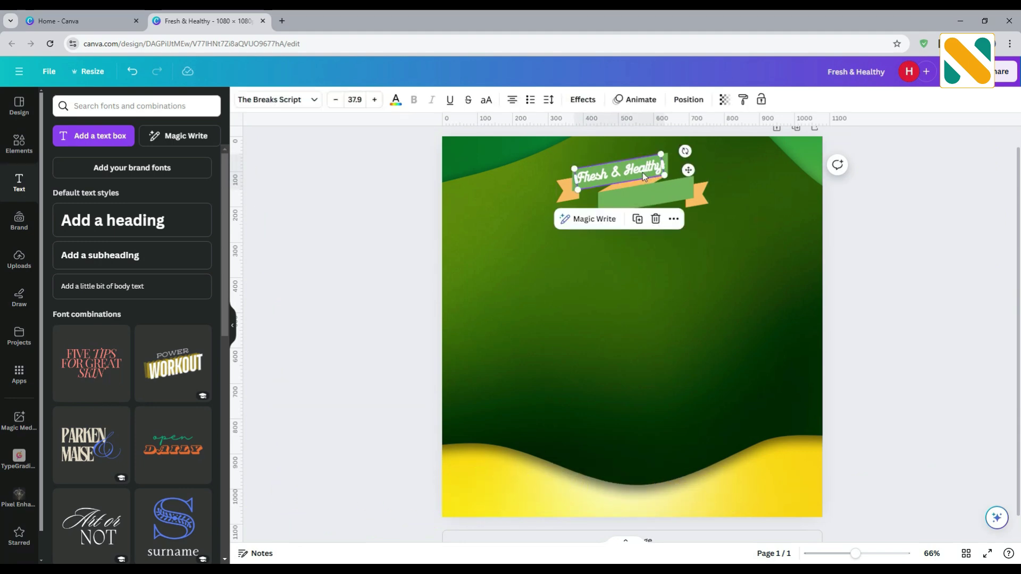
Step: Duplicate the "Fresh & Healthy" text, move the copy just below the ribbon and change its wording to "Vegetables"
left_click(637, 220)
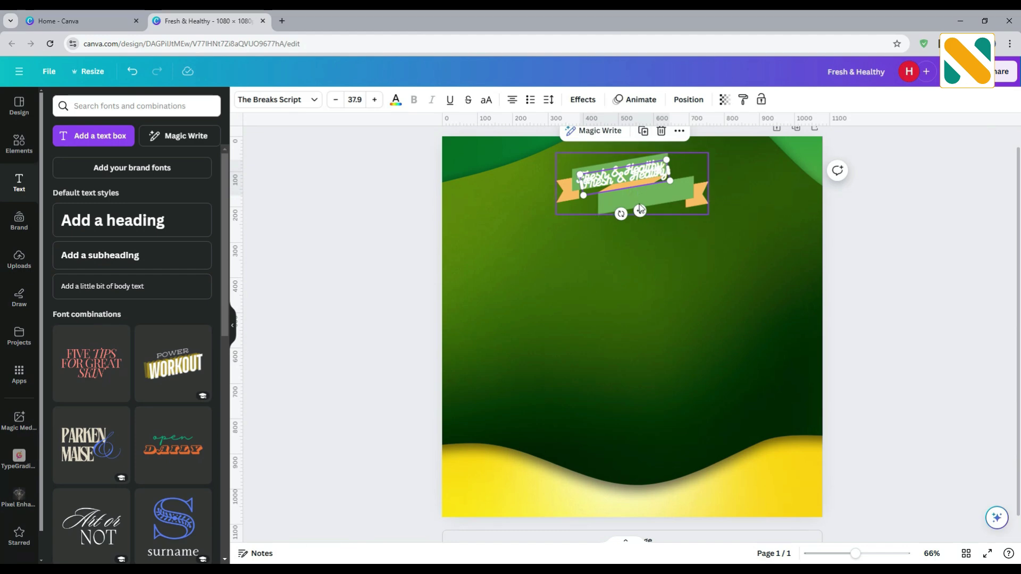
left_click_drag(639, 210, 644, 266)
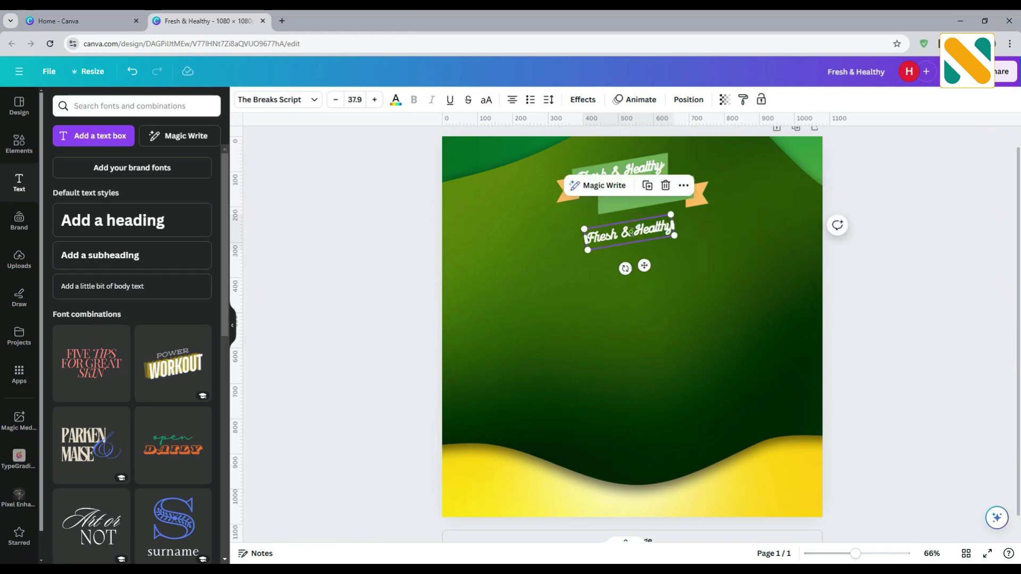
double_click(630, 232)
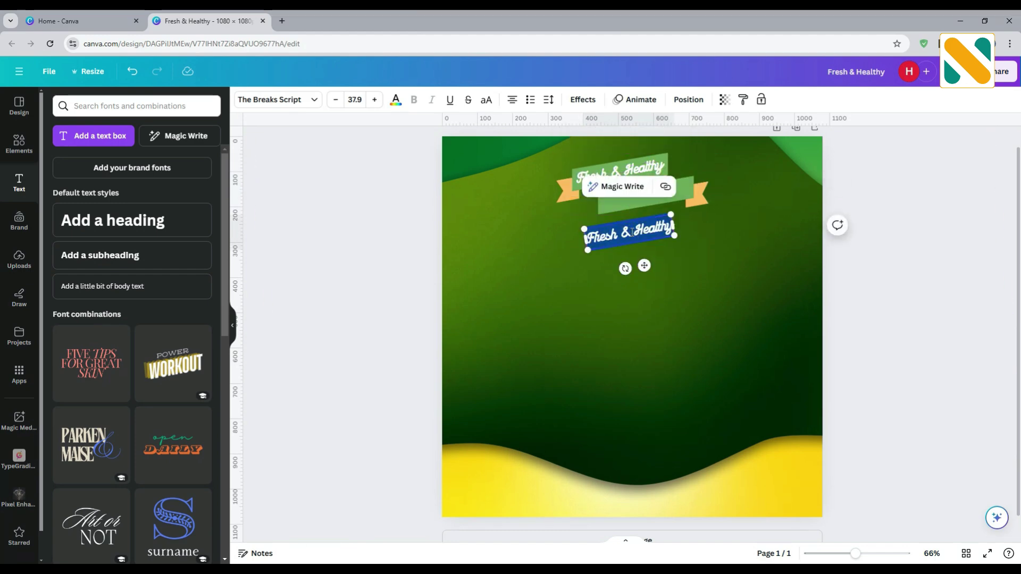
type("Vegetabl")
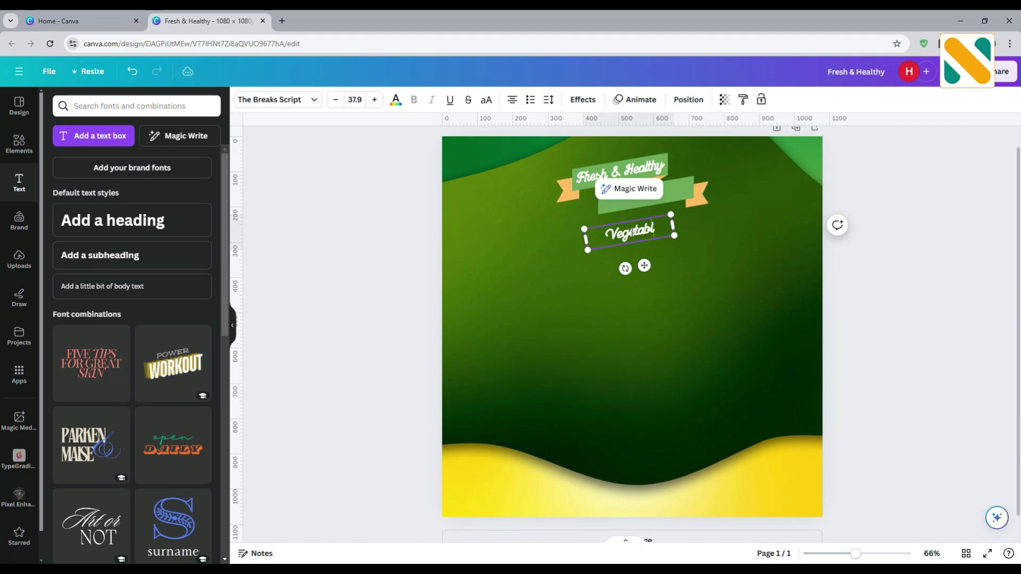
type("es")
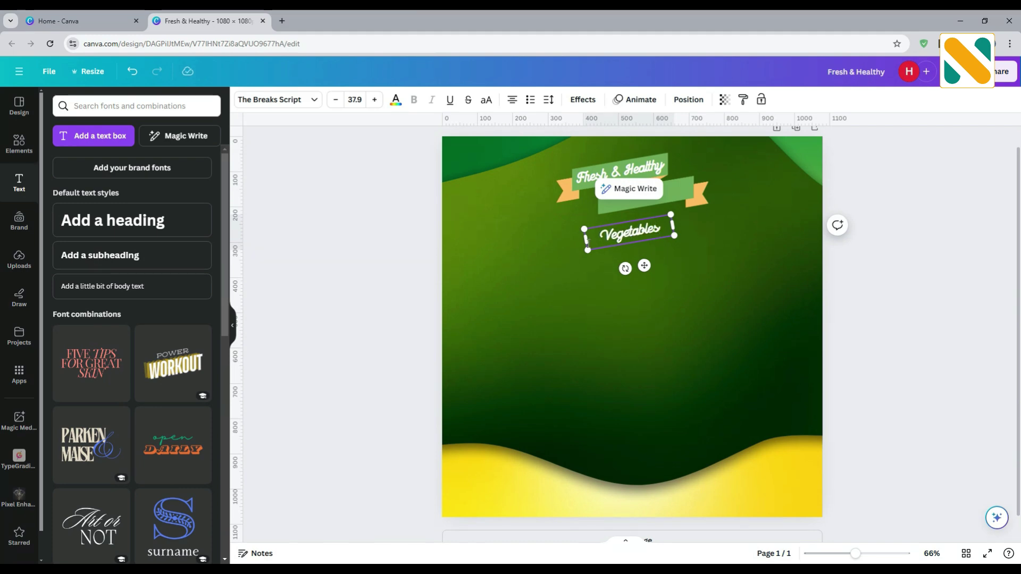
left_click(404, 215)
Step: Search the fonts for "ballon extra bold" and set the "Vegetables" text in Balloon Extra Bold
left_click(623, 237)
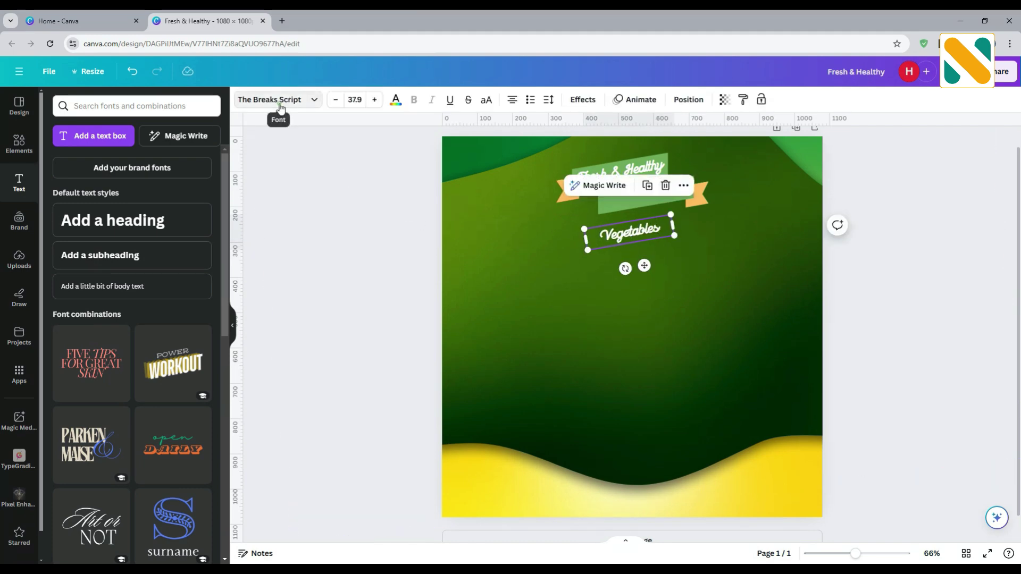
left_click(279, 101)
double_click(170, 123)
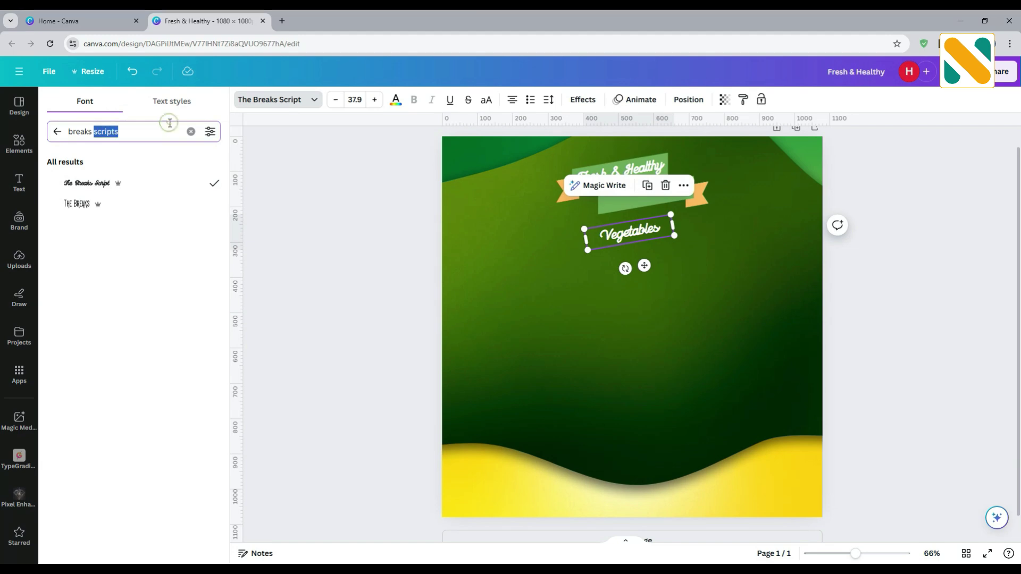
key("ctrl+a")
type("bal")
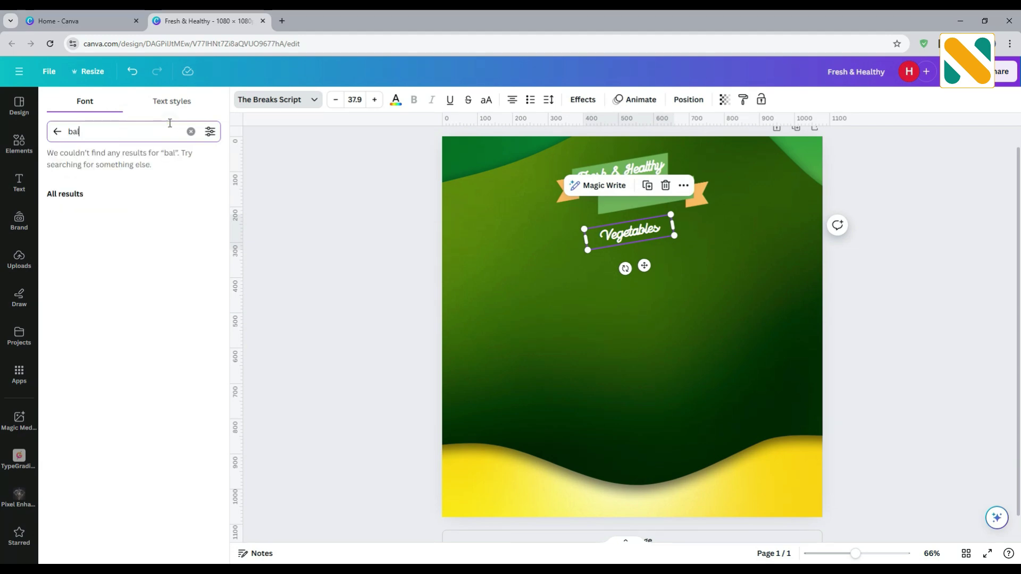
type("lon e")
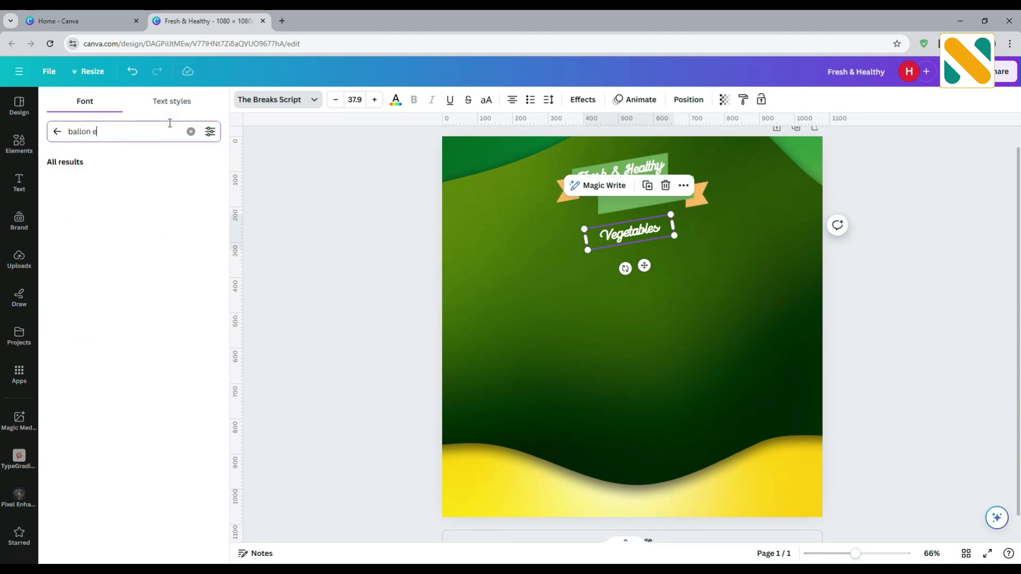
type("xtra bold")
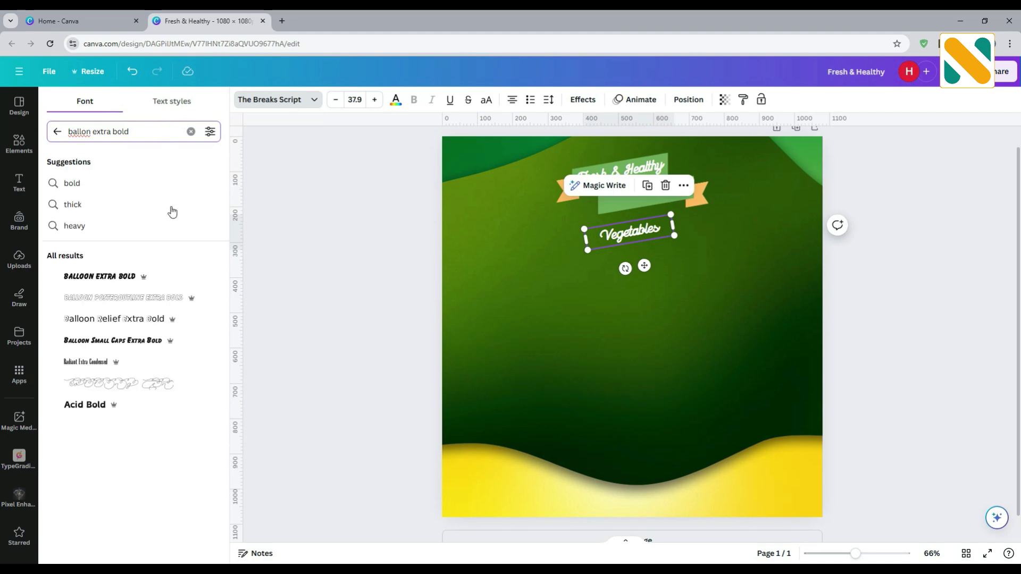
left_click(160, 277)
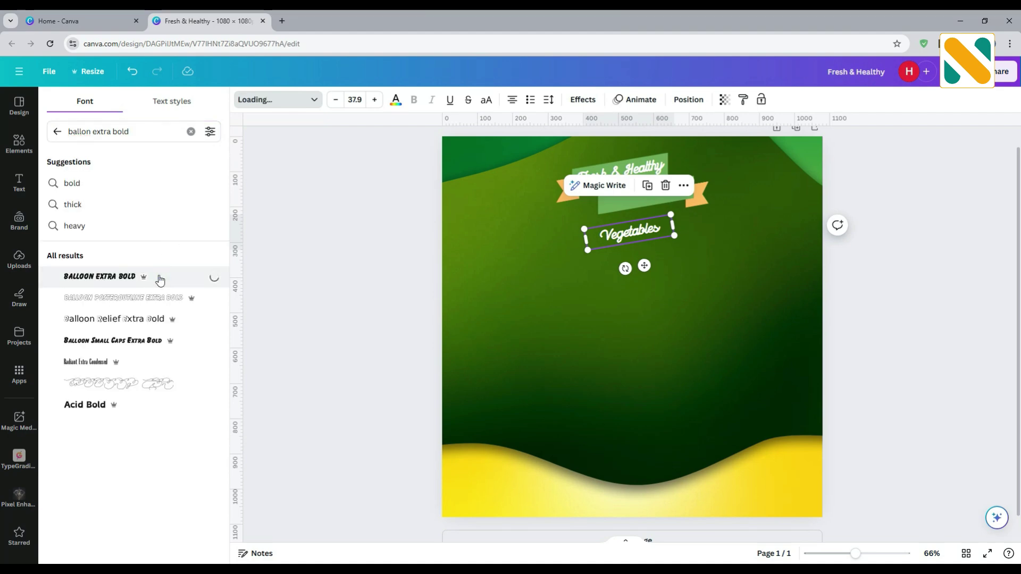
left_click(413, 216)
Step: Place the "Vegetables" text on the ribbon's lower band, enlarge it to font size 40.1 and fine-tune its position and tilt
left_click_drag(633, 233, 646, 196)
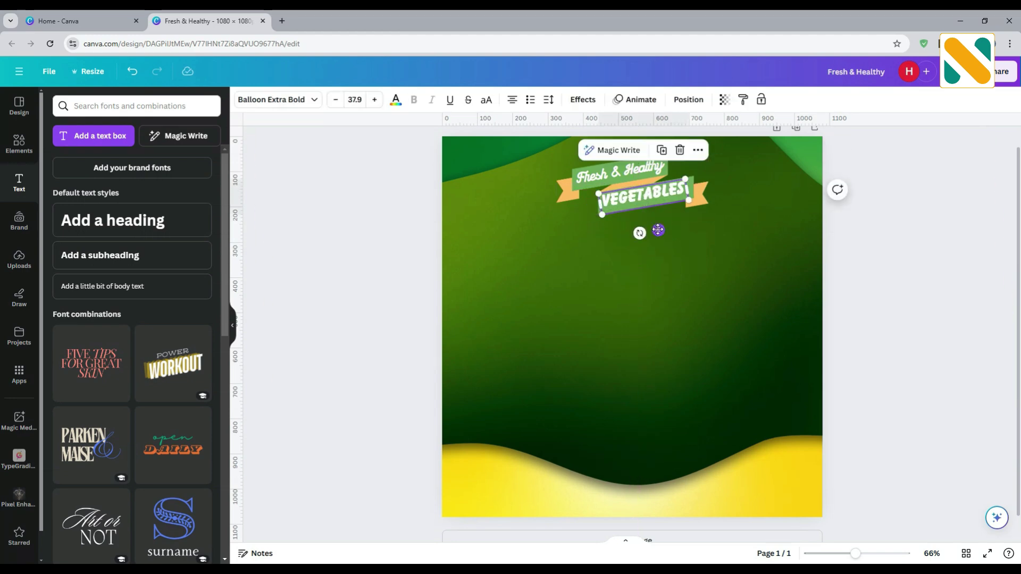
left_click(658, 230)
left_click(659, 229)
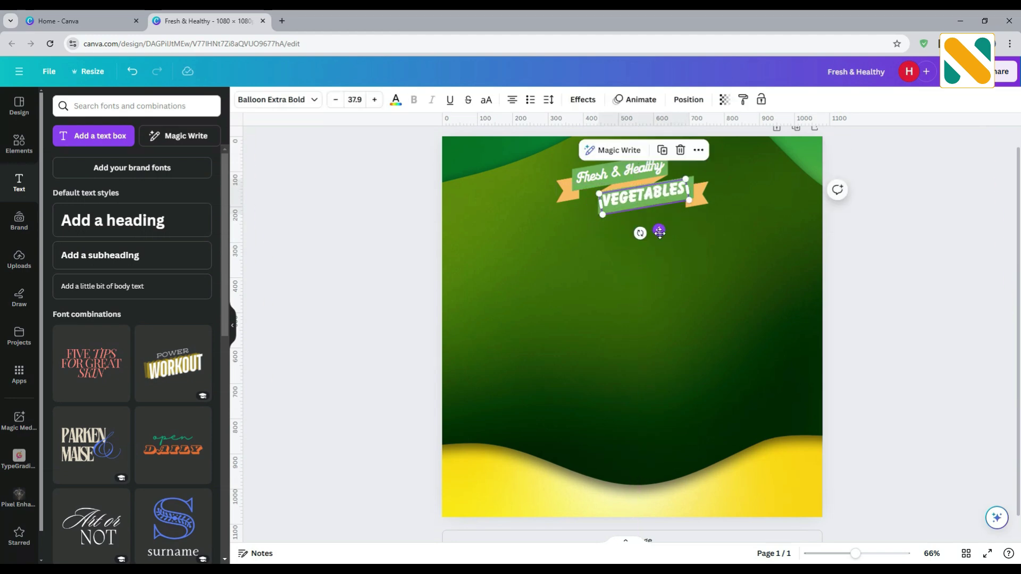
left_click(660, 235)
left_click(661, 244)
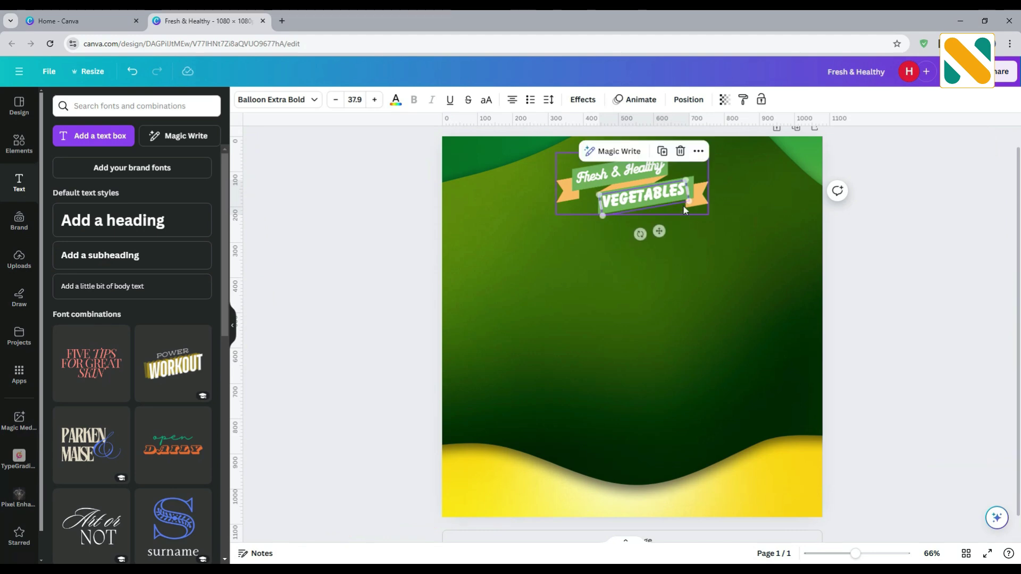
left_click_drag(693, 201, 695, 202)
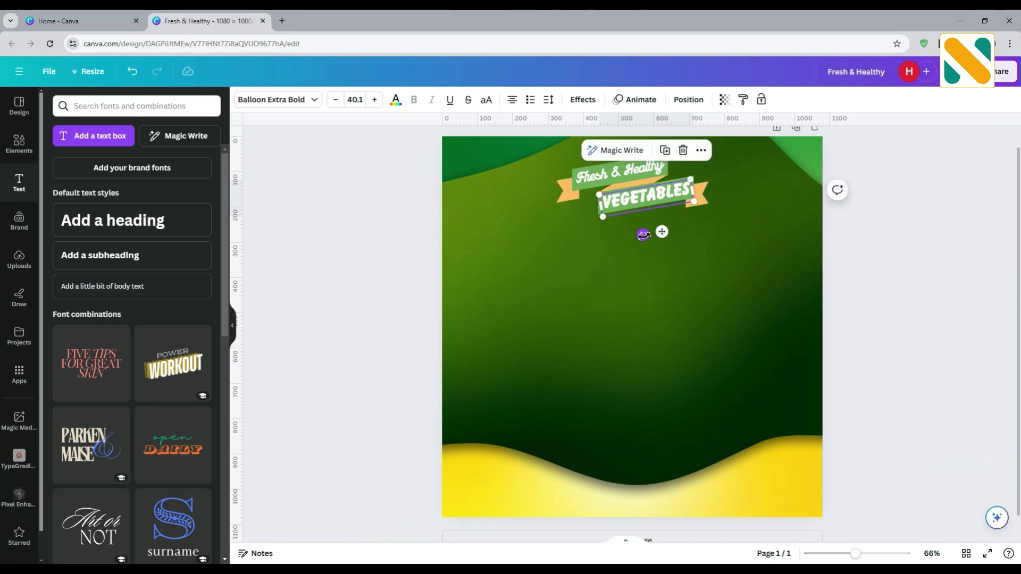
left_click(643, 234)
left_click(644, 234)
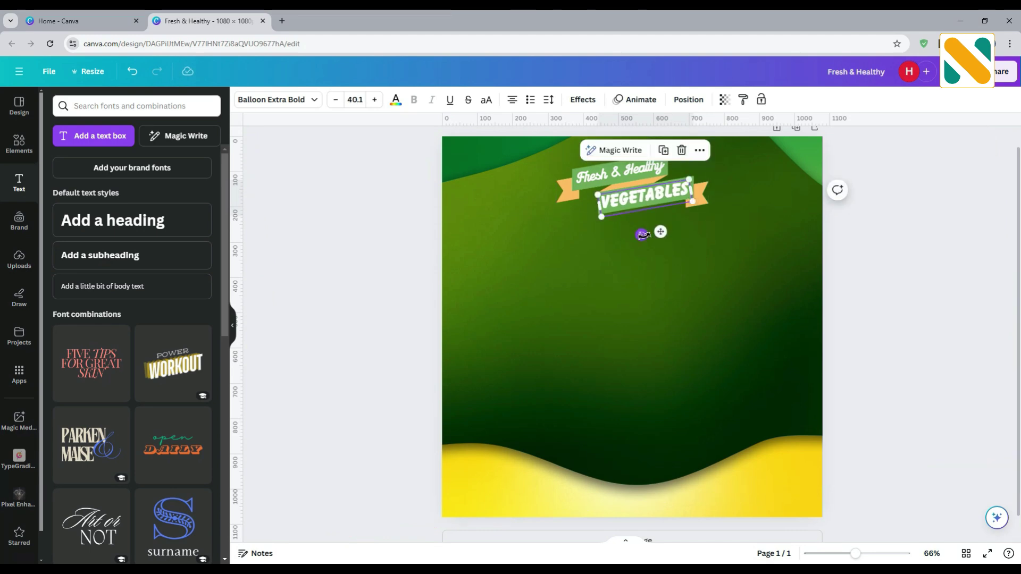
left_click(354, 263)
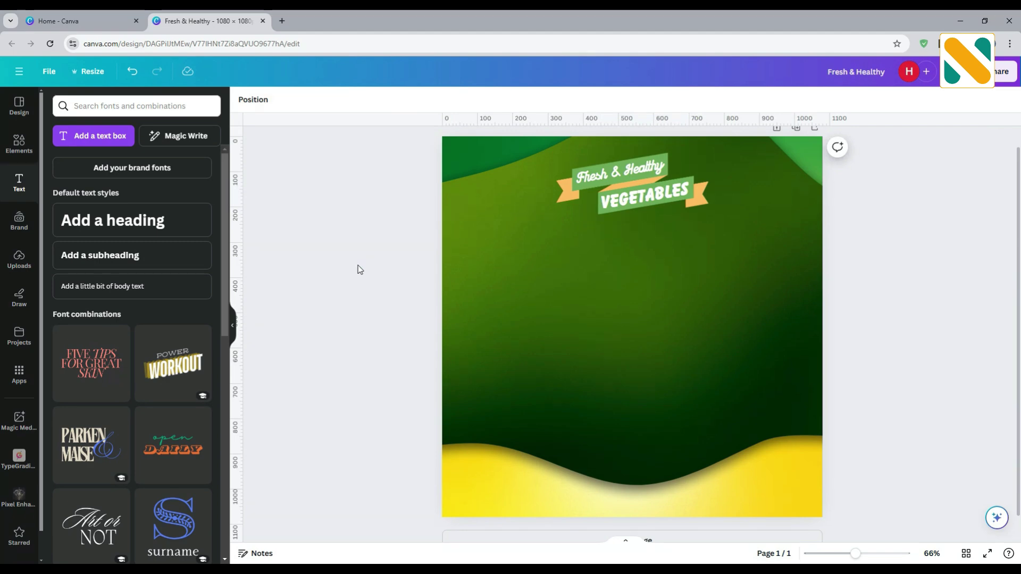
Step: Add a subheading reading "Special offer for you"
left_click(125, 257)
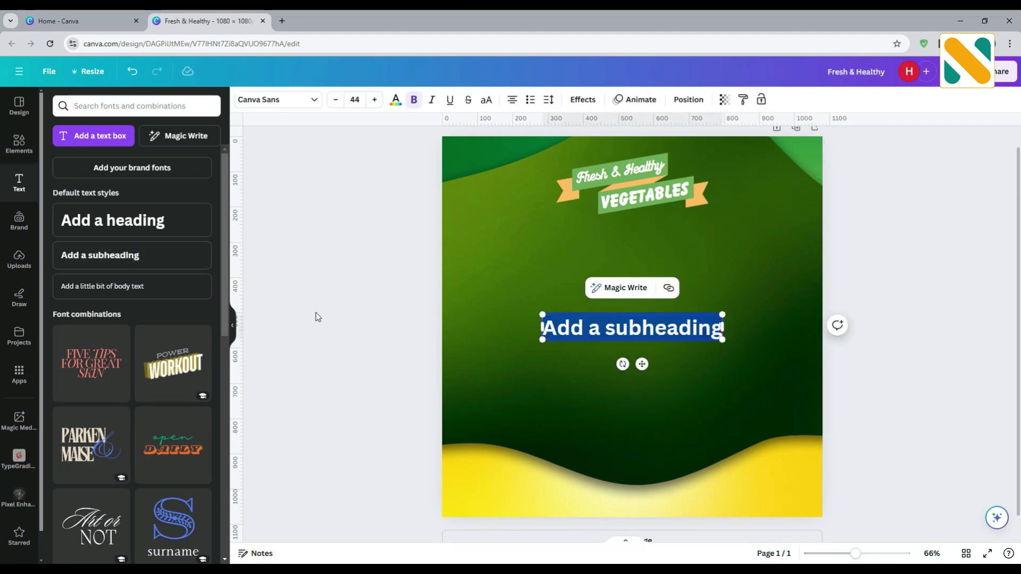
type("Specia")
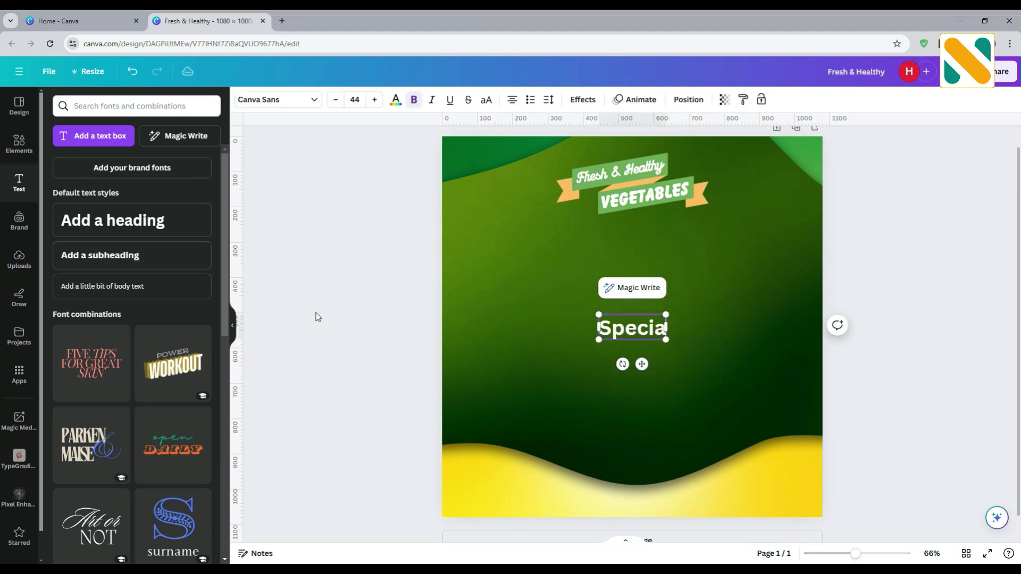
type("l offer for you")
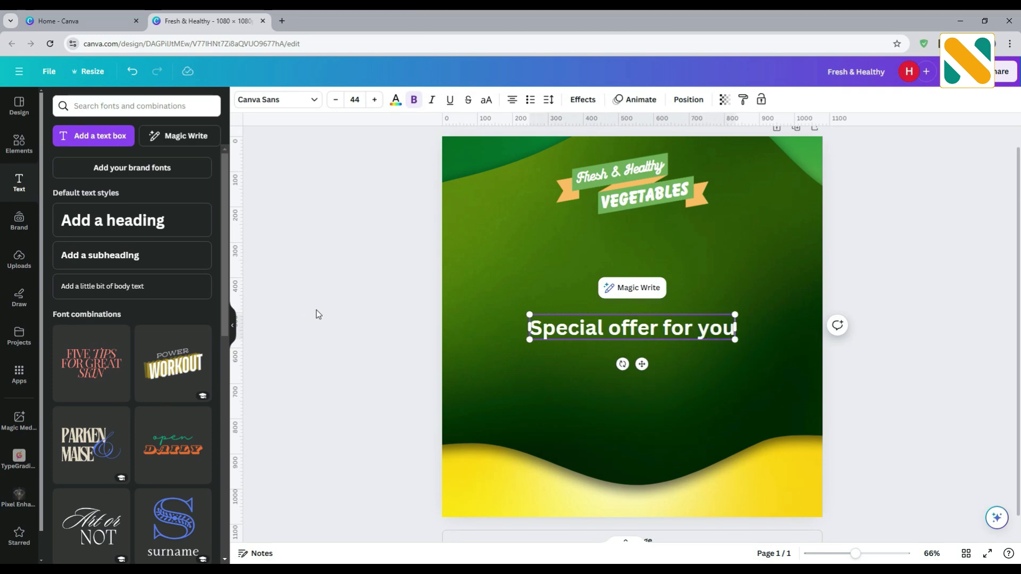
left_click(317, 310)
Step: Set the "Special offer for you" text in the Yellowtail font and move it up to just below the ribbon
left_click(575, 330)
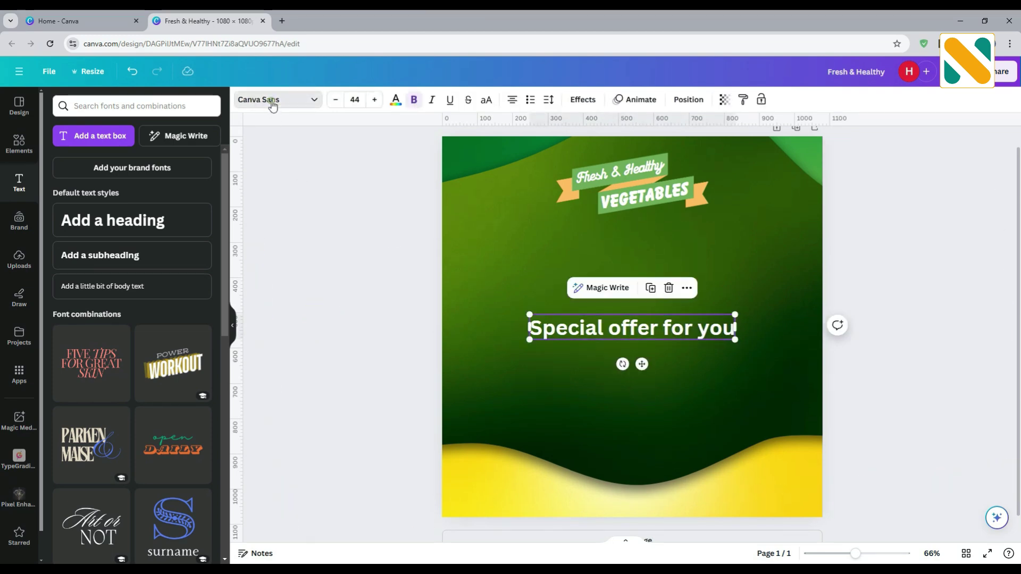
left_click(272, 103)
left_click_drag(131, 132, 46, 138)
type("yellowtail")
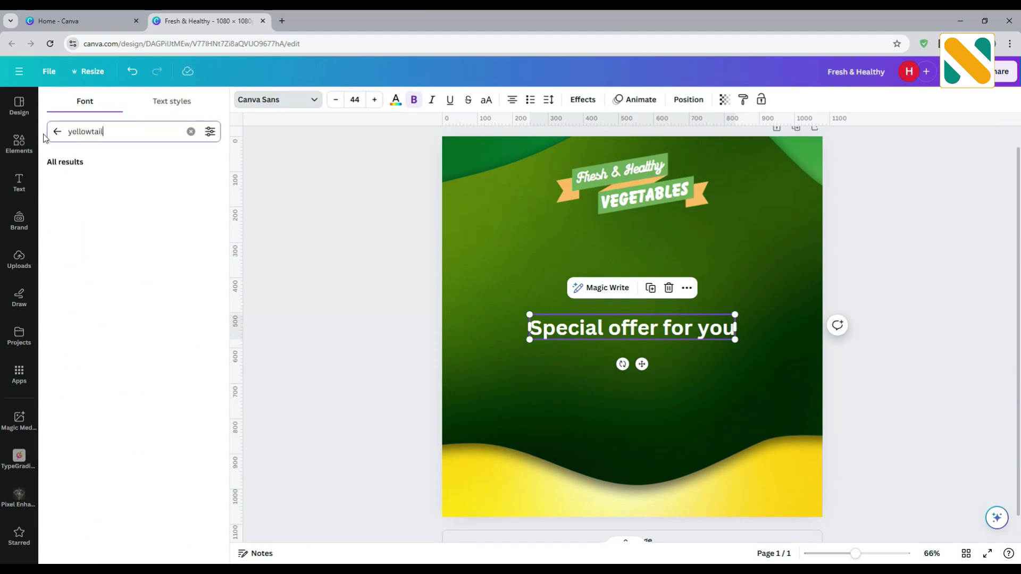
left_click(78, 182)
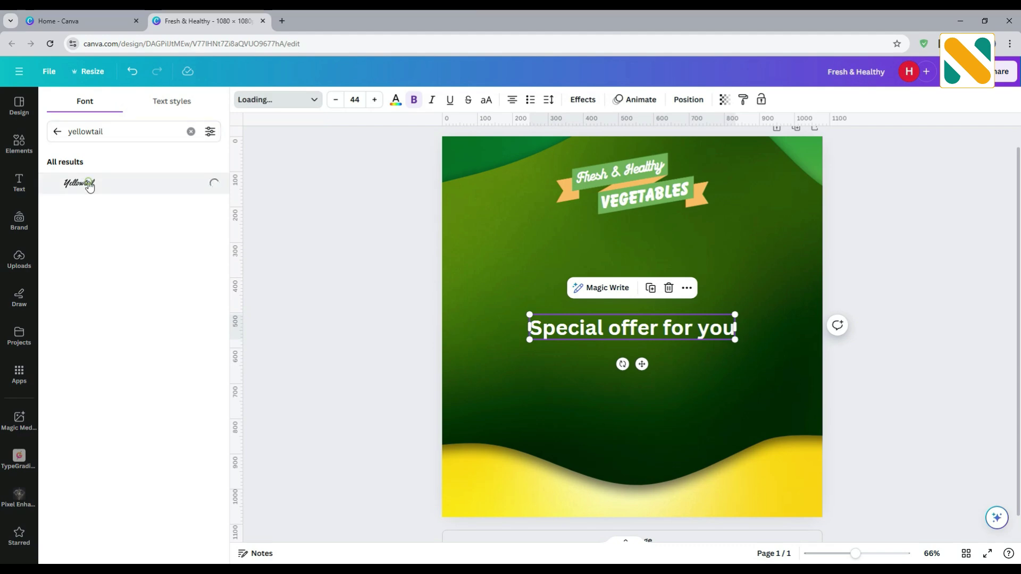
left_click(358, 254)
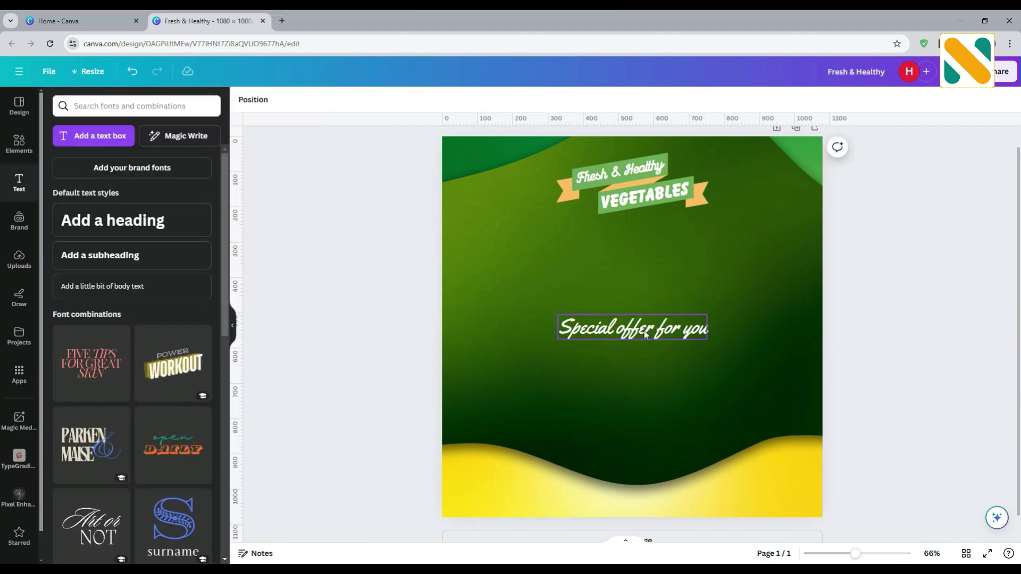
left_click_drag(643, 330, 644, 235)
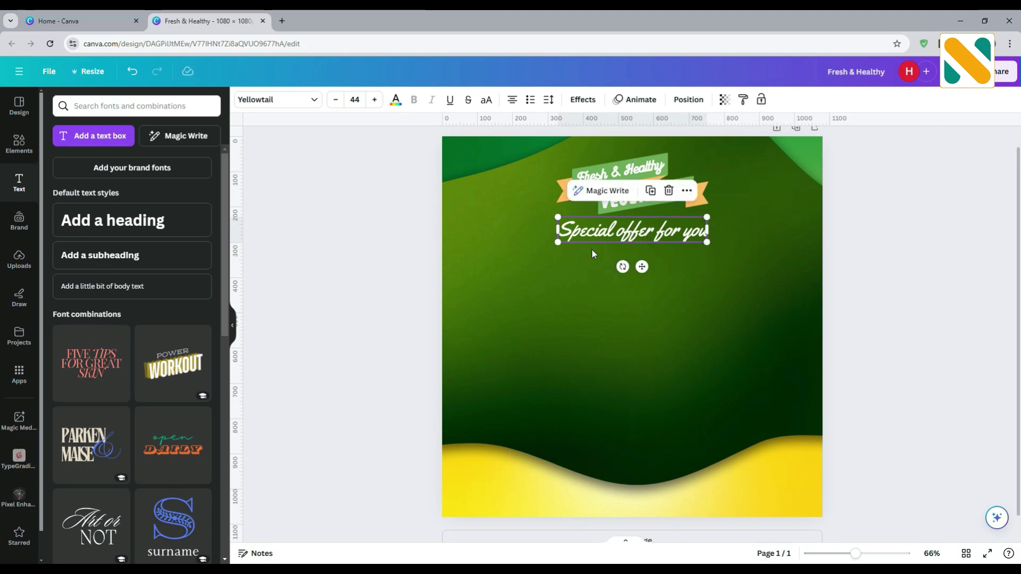
left_click(368, 275)
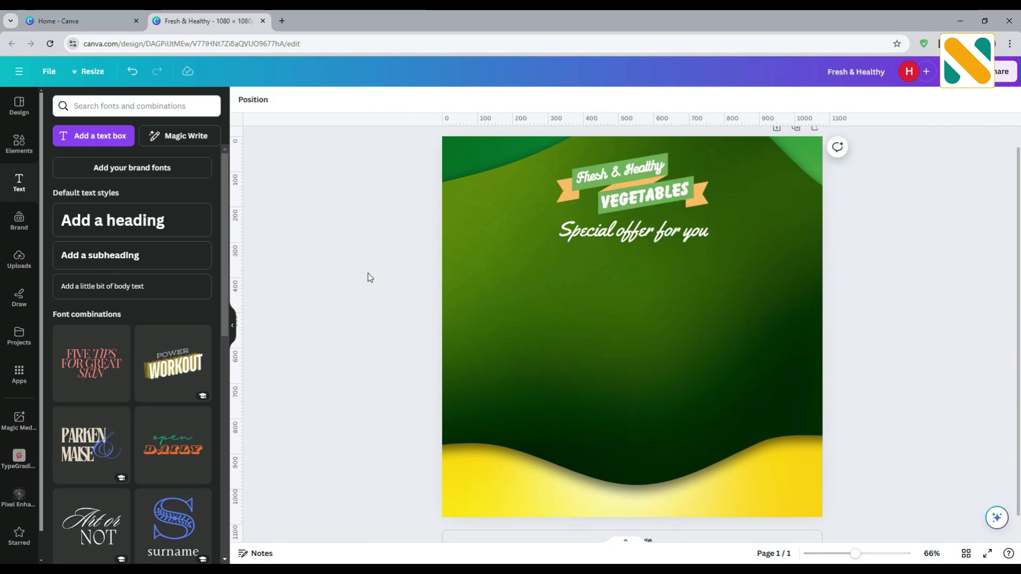
Step: Search the photo elements for "vegetables basket"
left_click(20, 149)
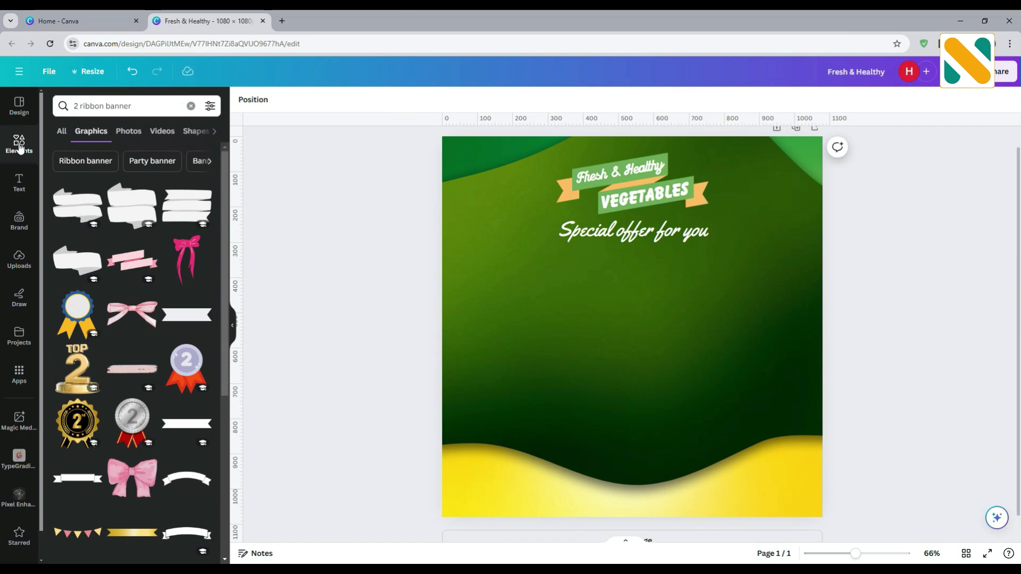
left_click(19, 148)
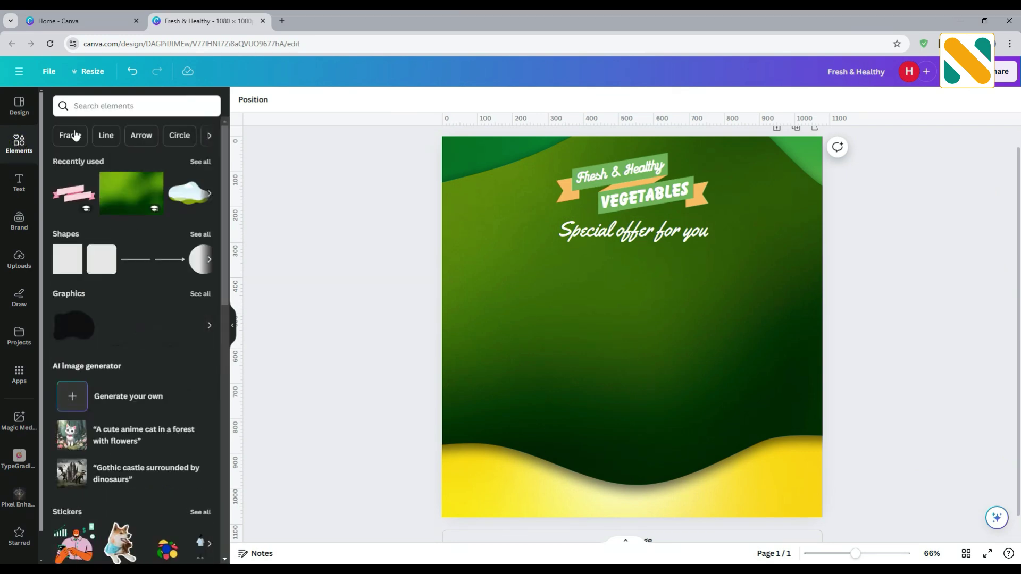
left_click(123, 106)
type("b")
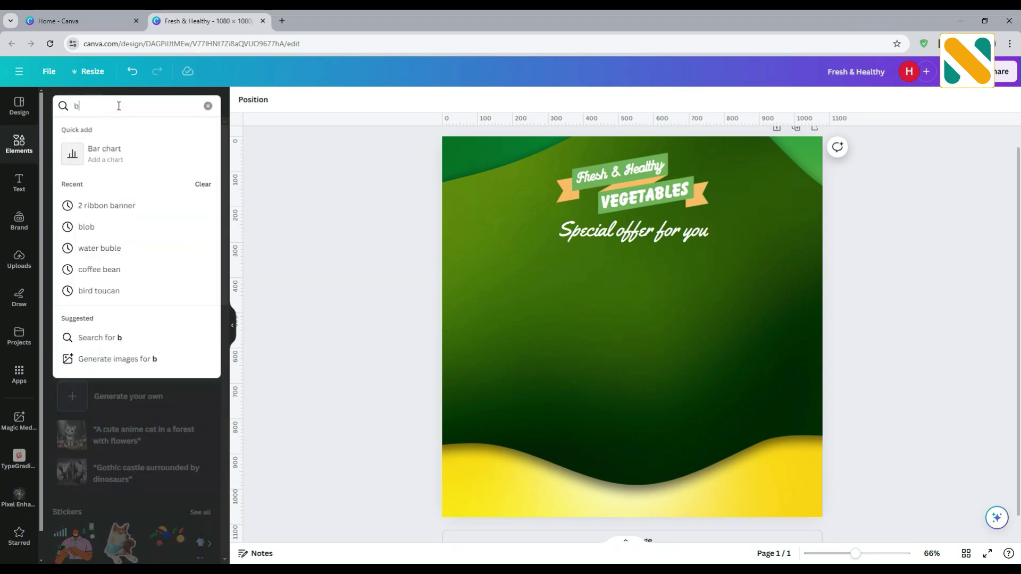
key("BackSpace")
type("vegetab")
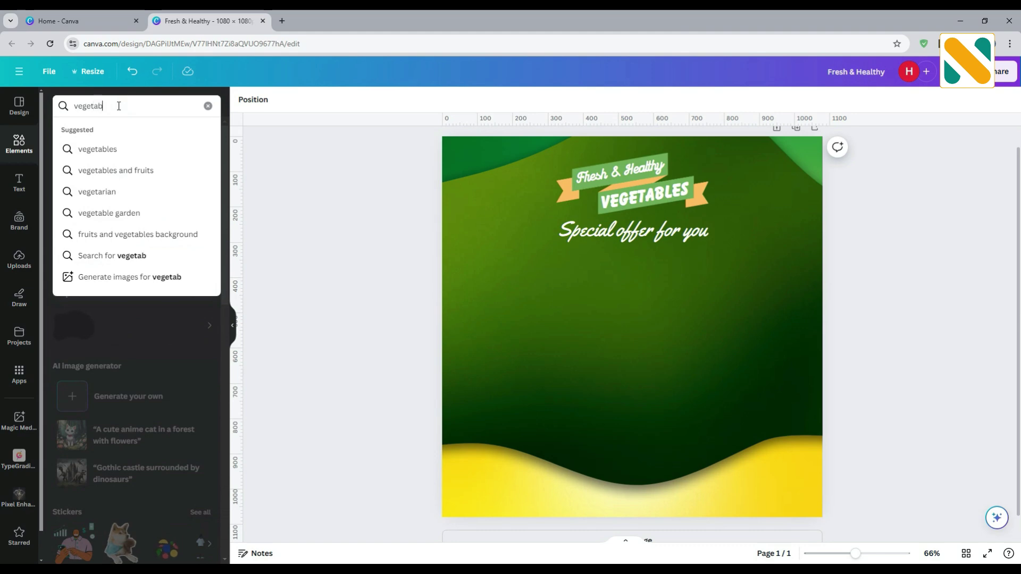
type("les ba")
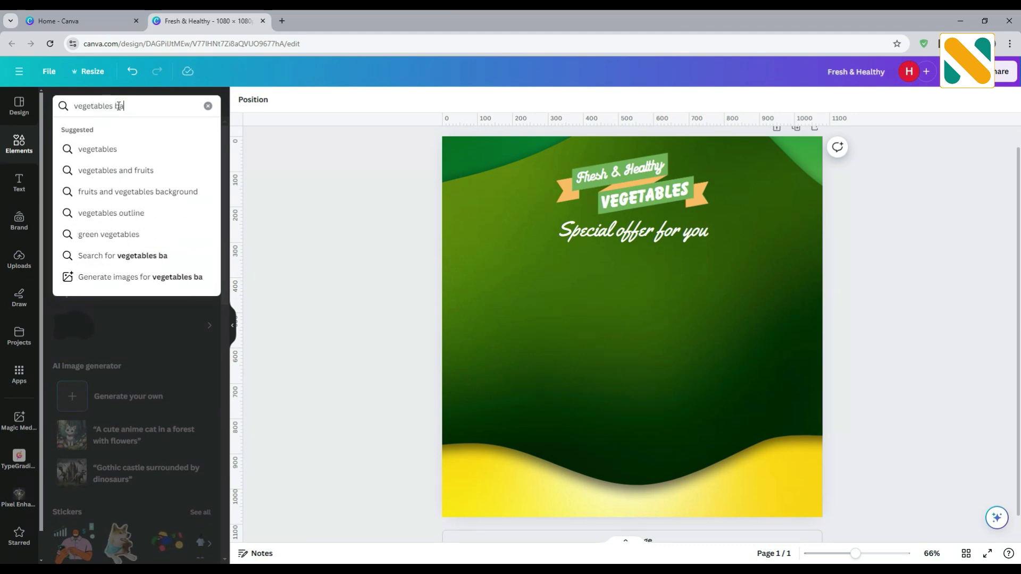
type("sket")
key("Return")
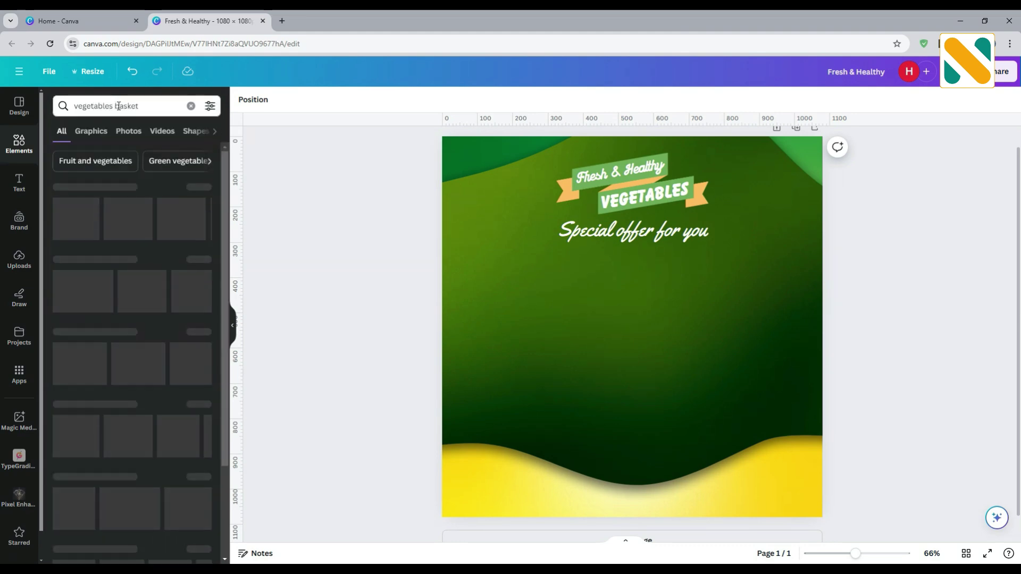
left_click(129, 131)
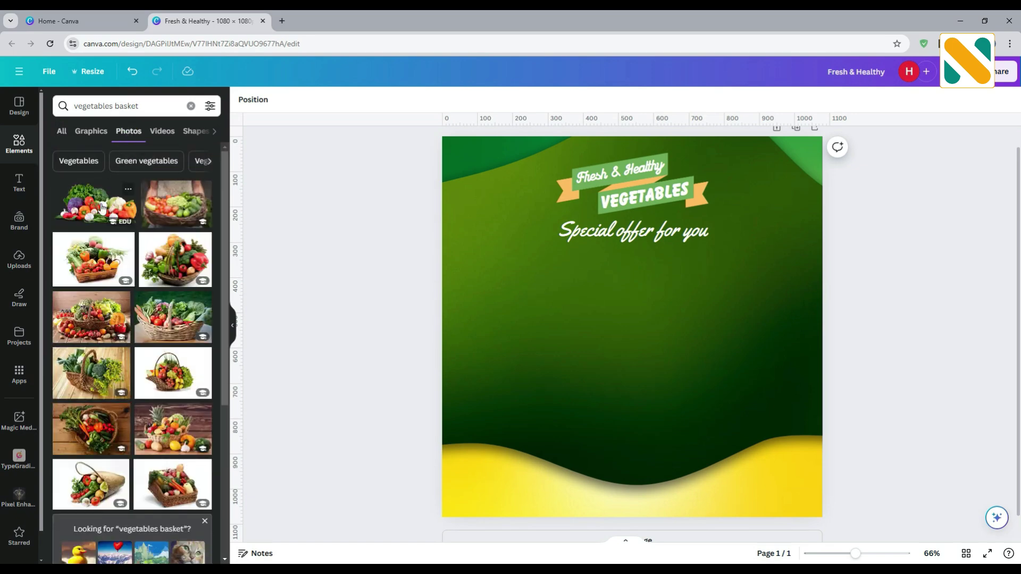
Step: Insert the white-background photo of a full wicker vegetable basket topped with a melon and remove its background
left_click(94, 263)
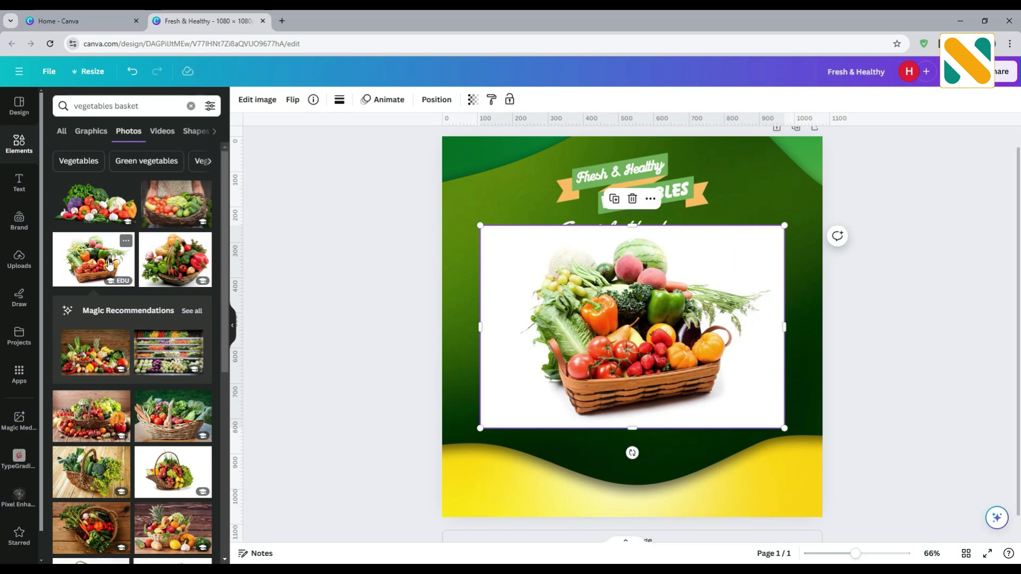
left_click(267, 101)
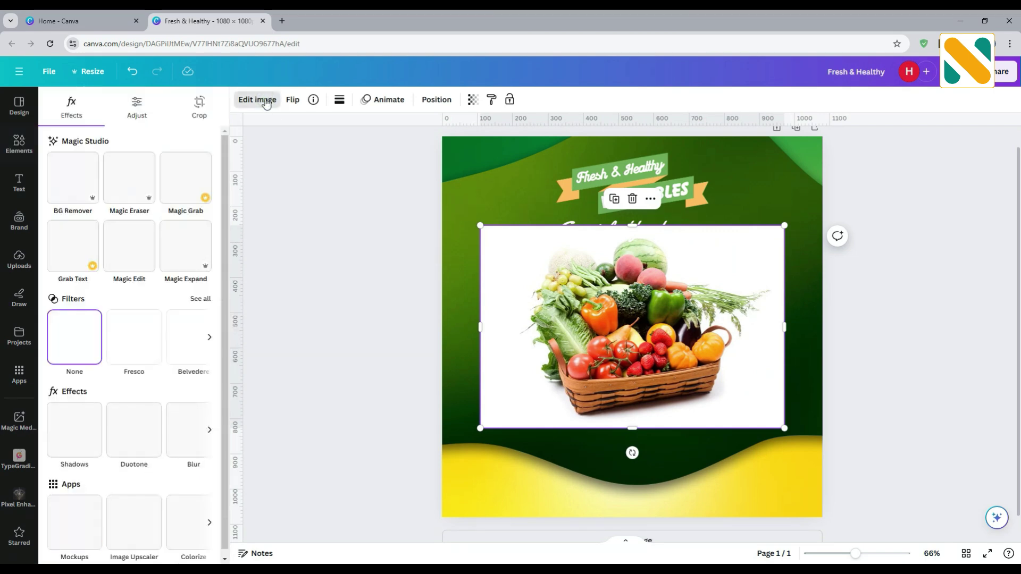
left_click(78, 193)
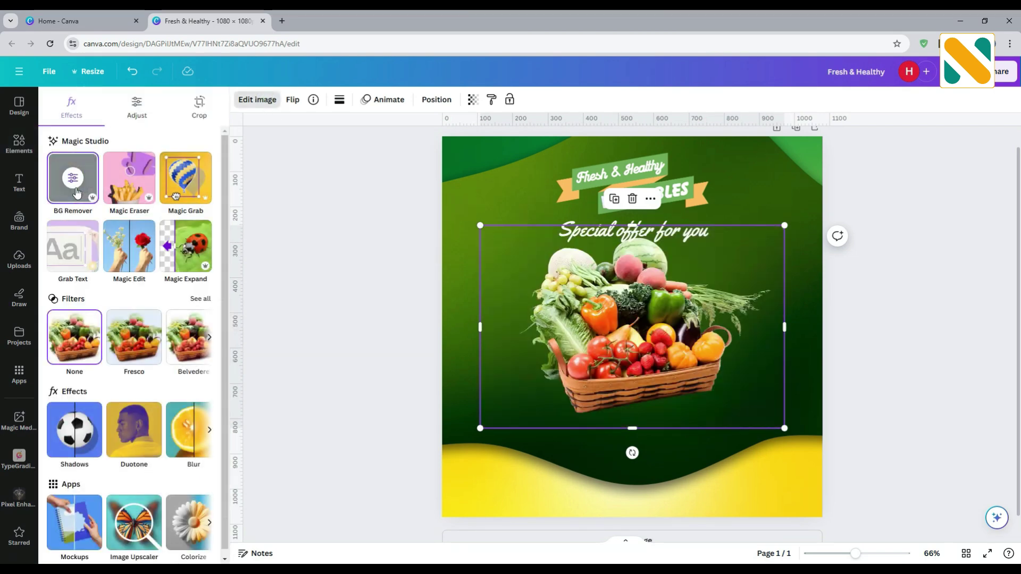
left_click(309, 250)
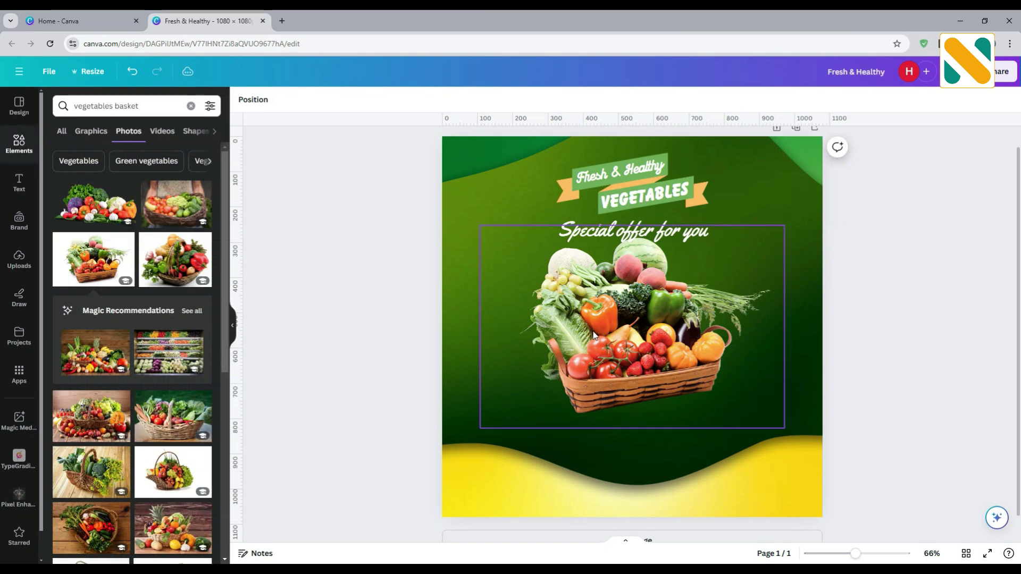
Step: Shrink the vegetable basket slightly and center it below the "Special offer for you" text
left_click_drag(633, 319, 633, 336)
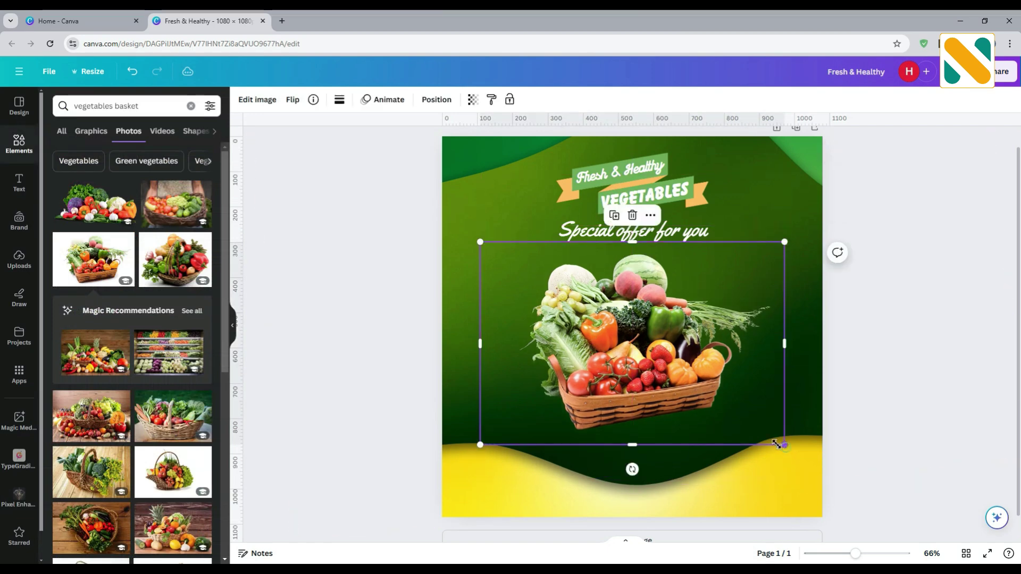
left_click_drag(786, 449, 761, 429)
left_click_drag(625, 358, 637, 363)
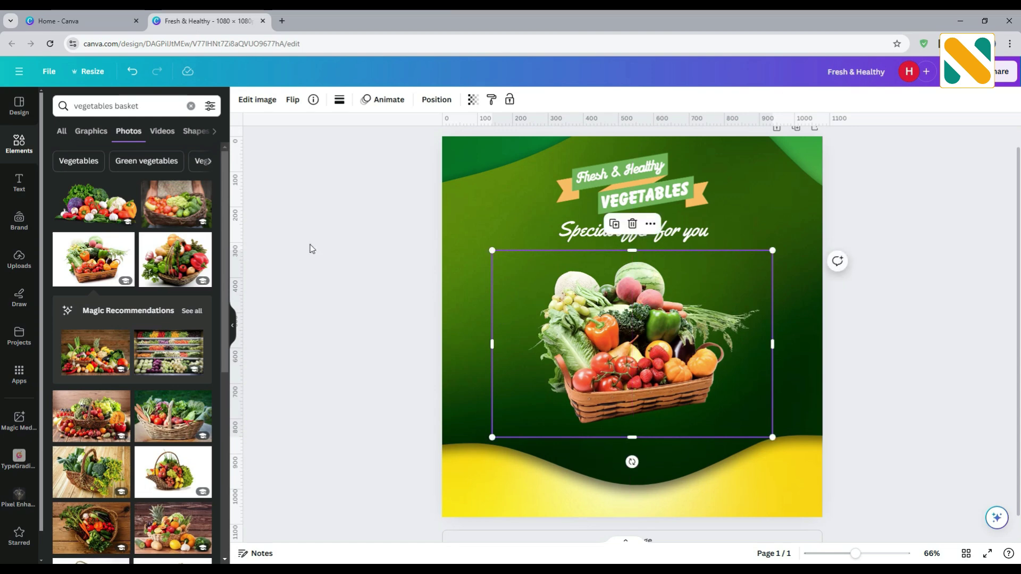
Step: Apply a Drop shadow to the vegetable basket image
left_click(270, 101)
left_click(90, 434)
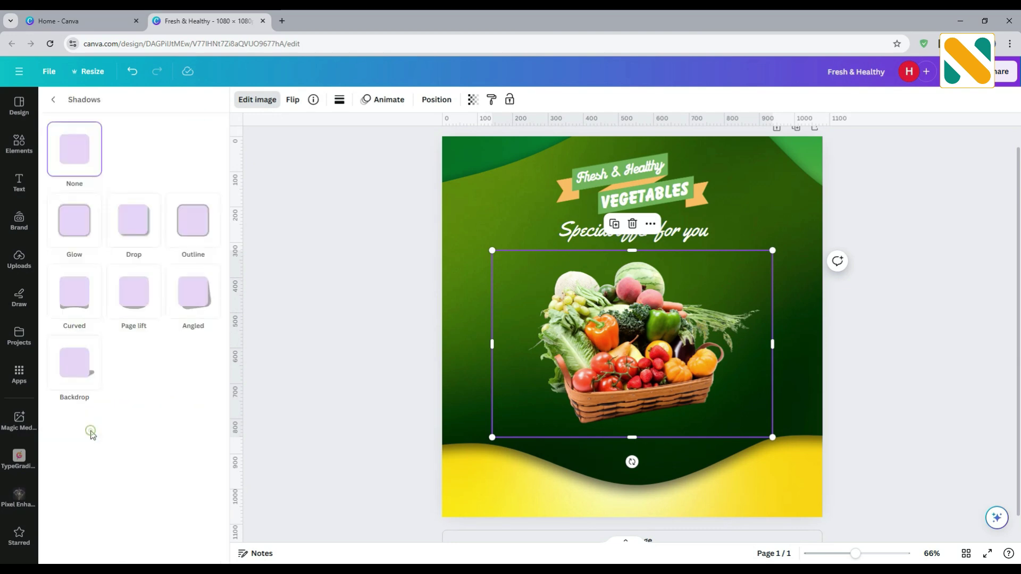
left_click(134, 224)
left_click(337, 263)
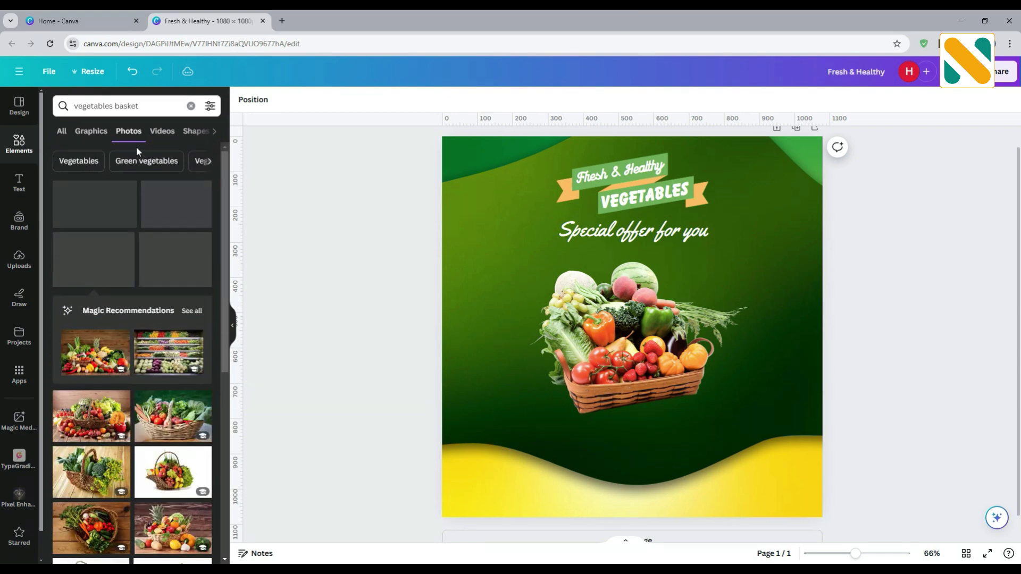
Step: Search the photos for "vegetables" and insert the wide row of mixed vegetables with purple cabbage and sliced lemon
double_click(154, 113)
key("BackSpace")
key("Return")
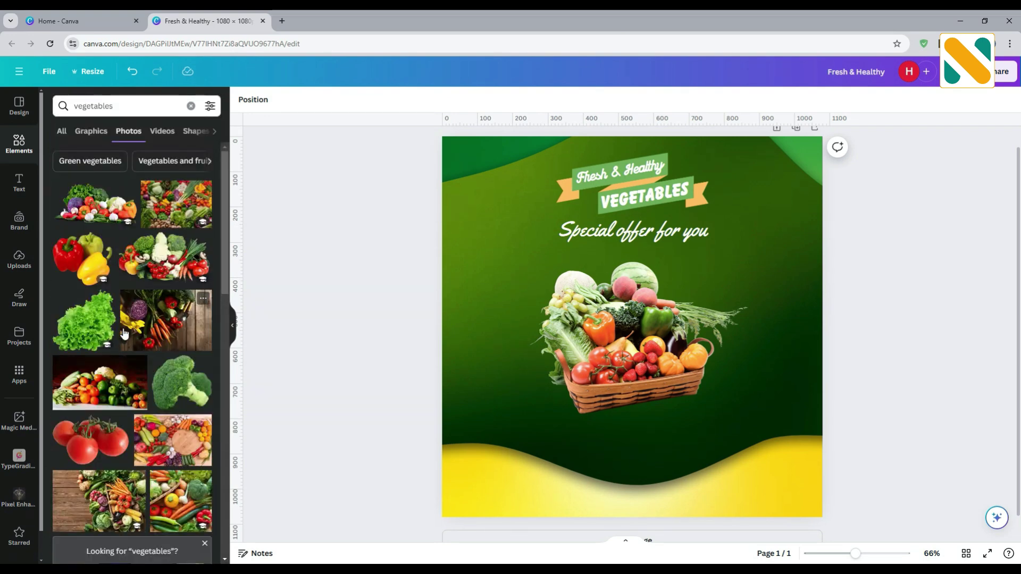
scroll(124, 333, "down", 2)
scroll(123, 333, "down", 5)
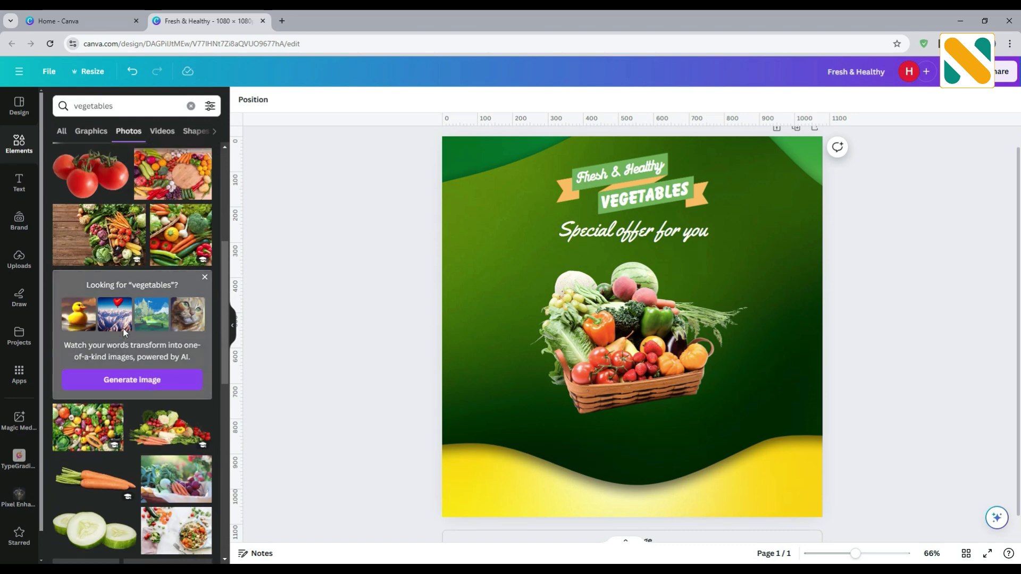
scroll(124, 333, "down", 2)
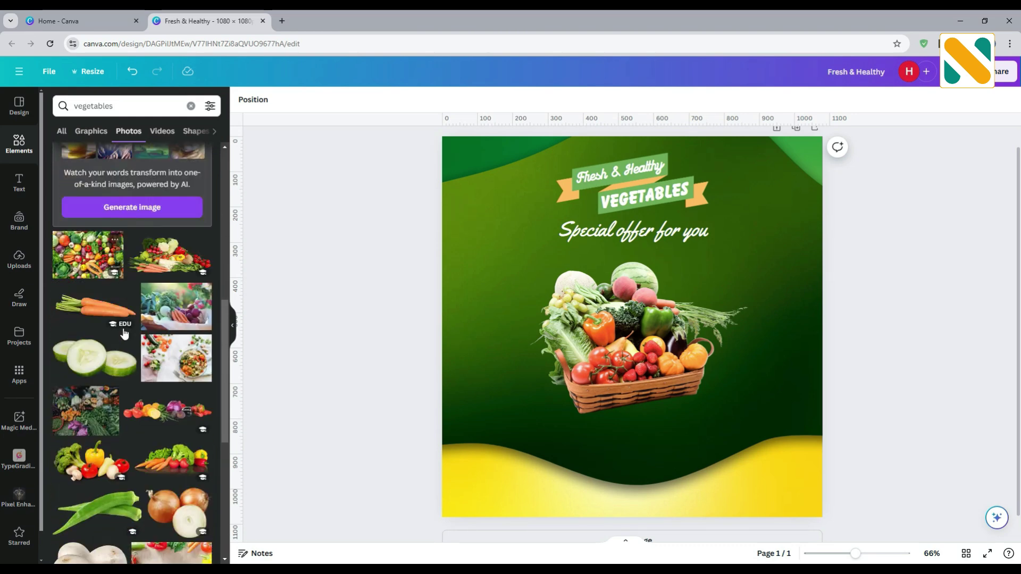
scroll(129, 355, "down", 2)
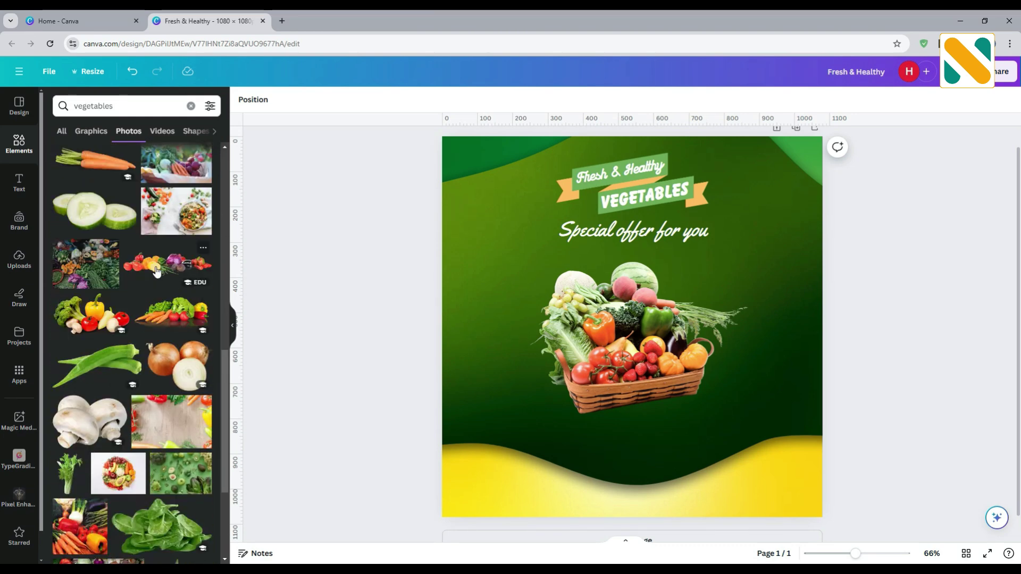
scroll(156, 271, "up", 2)
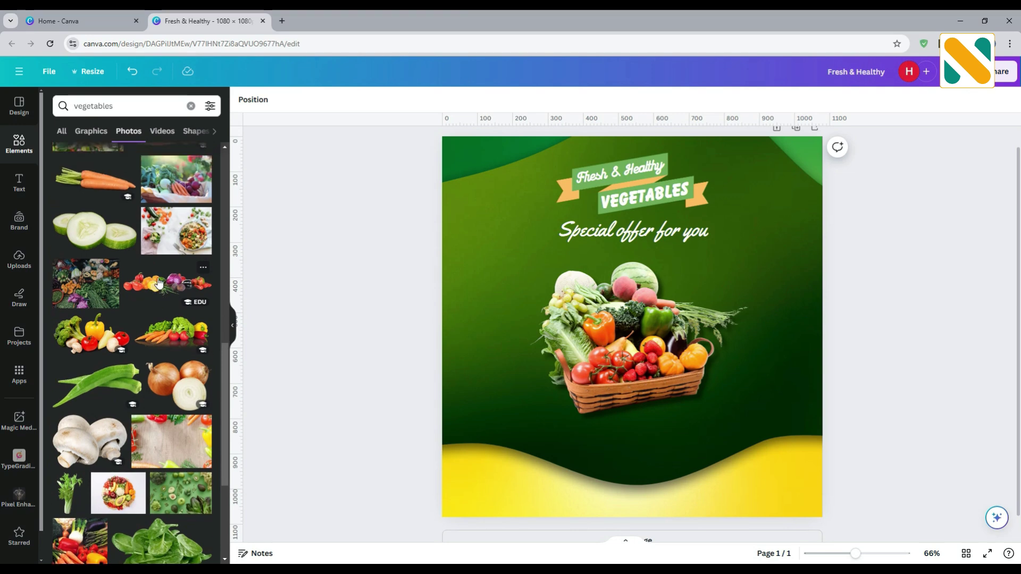
left_click(160, 371)
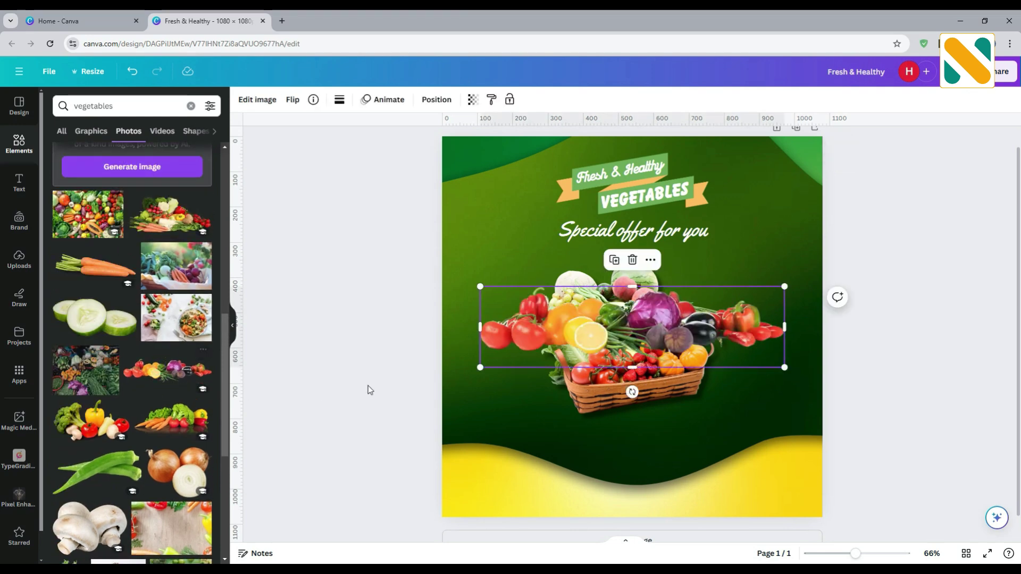
Step: Shrink the mixed vegetable row, tilt it slightly to match the basket's slant and place it along the basket's lower edge
left_click_drag(505, 285, 622, 396)
left_click_drag(693, 419, 624, 414)
mouse_move(642, 463)
left_mouse_down()
mouse_move(654, 462)
mouse_move(645, 462)
left_mouse_up()
left_click_drag(652, 410, 658, 414)
Step: Apply a Drop shadow to the mixed vegetable row in front of the basket
left_click(258, 100)
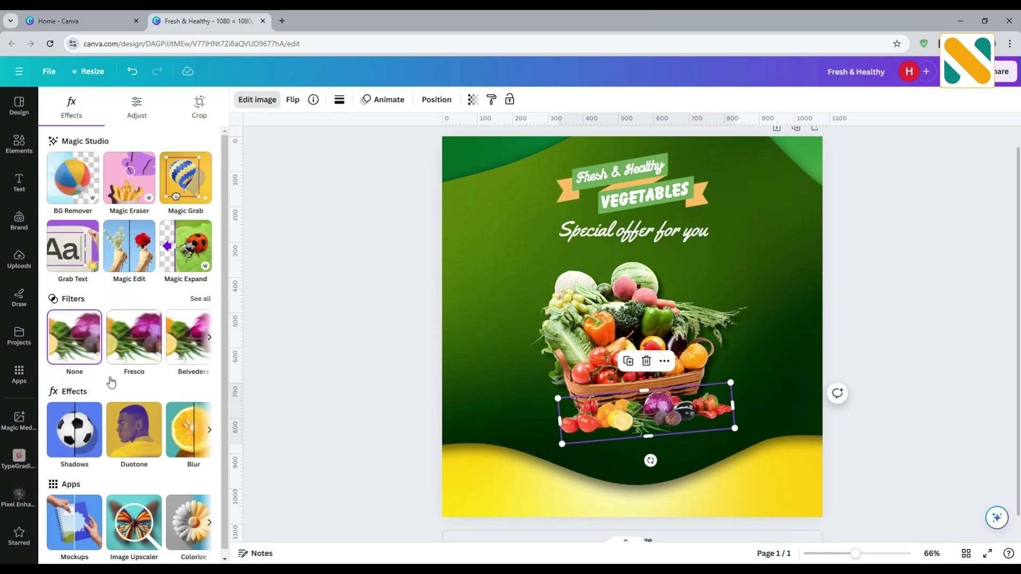
left_click(75, 431)
left_click(116, 237)
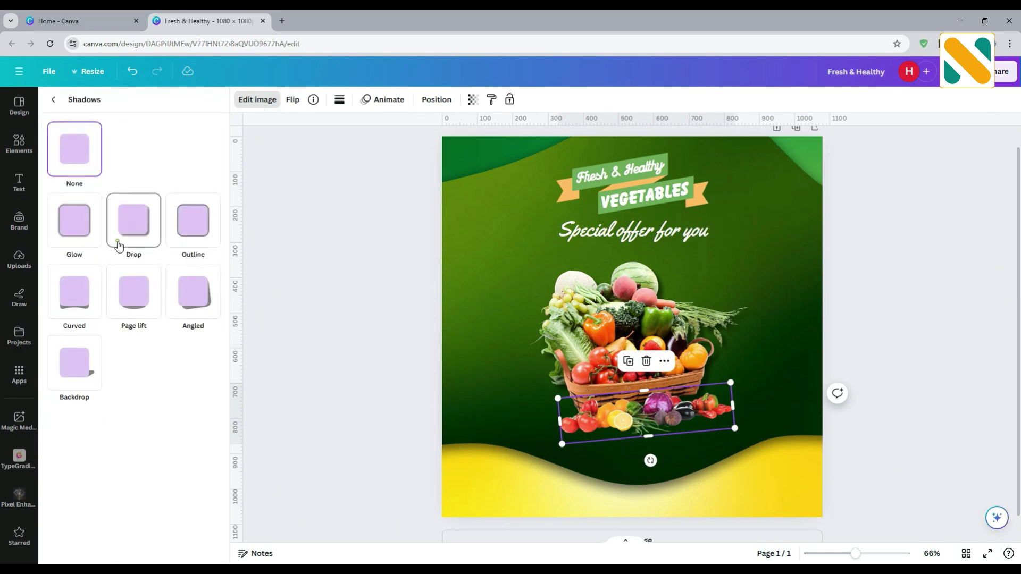
left_click(257, 182)
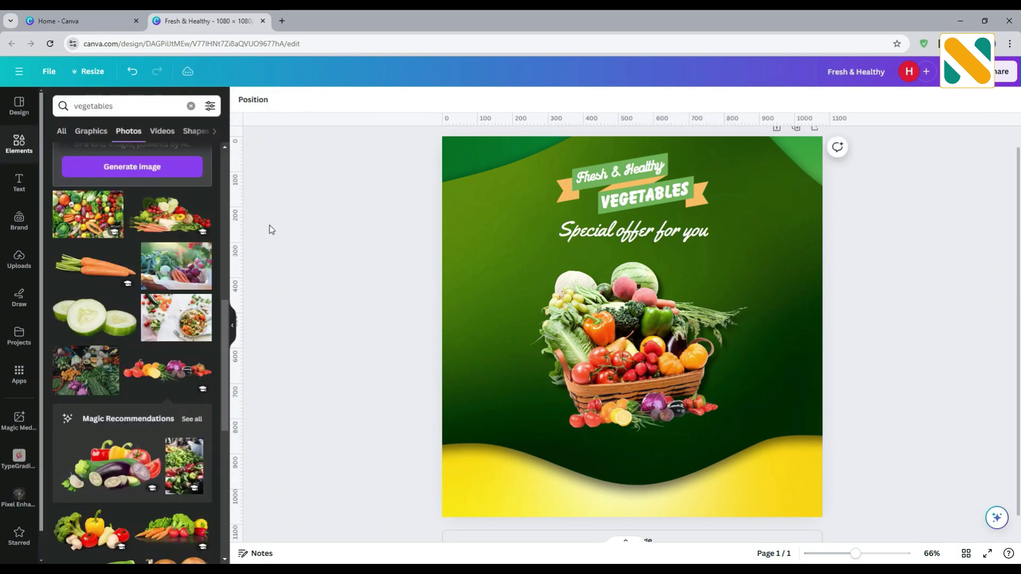
Step: Insert the broccoli, yellow pepper, tomato and mushroom photo, shrink it and rotate it clockwise against the basket's left side
scroll(94, 371, "down", 3)
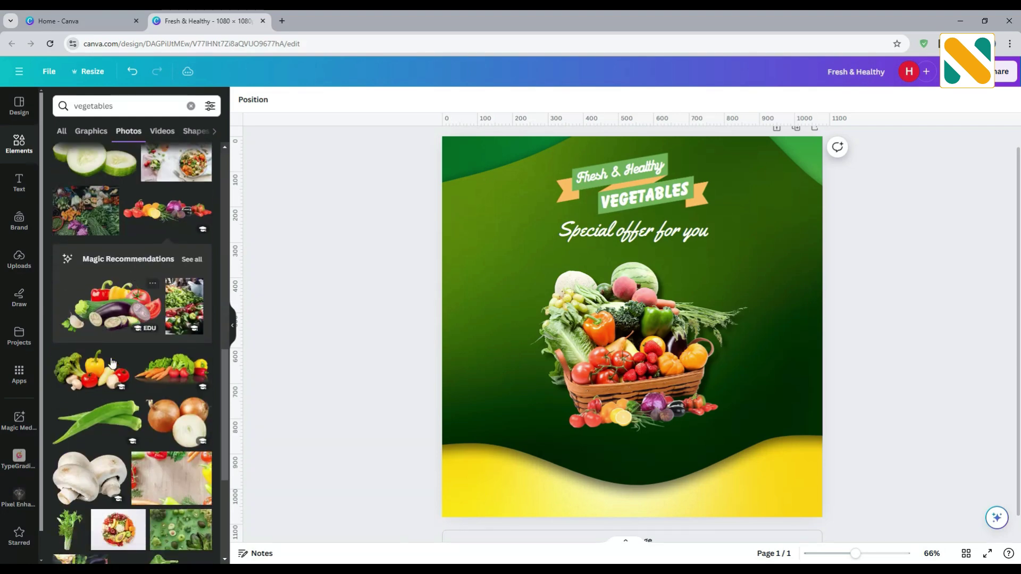
left_click(94, 371)
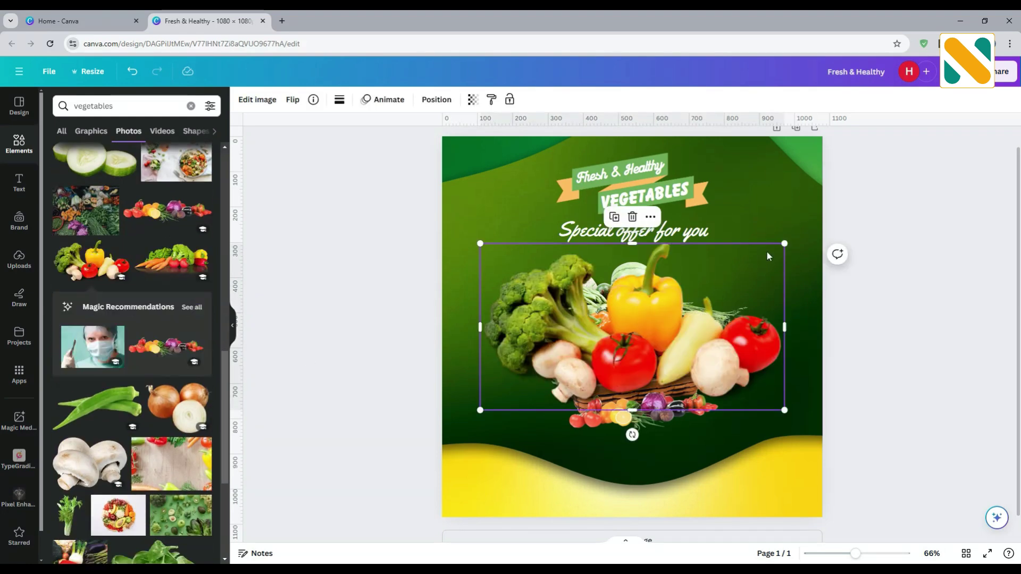
left_click_drag(785, 243, 605, 342)
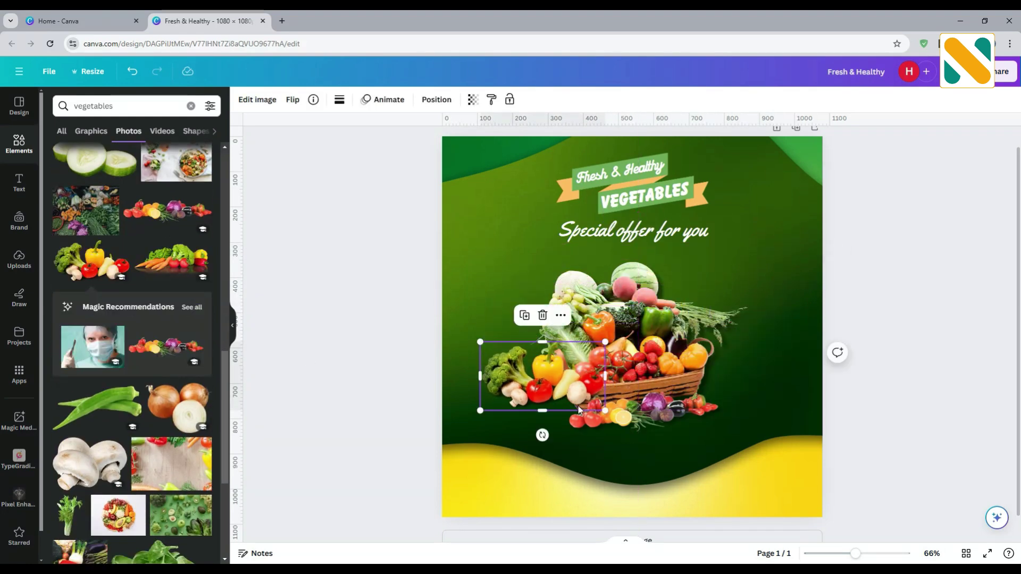
left_click_drag(542, 435, 505, 429)
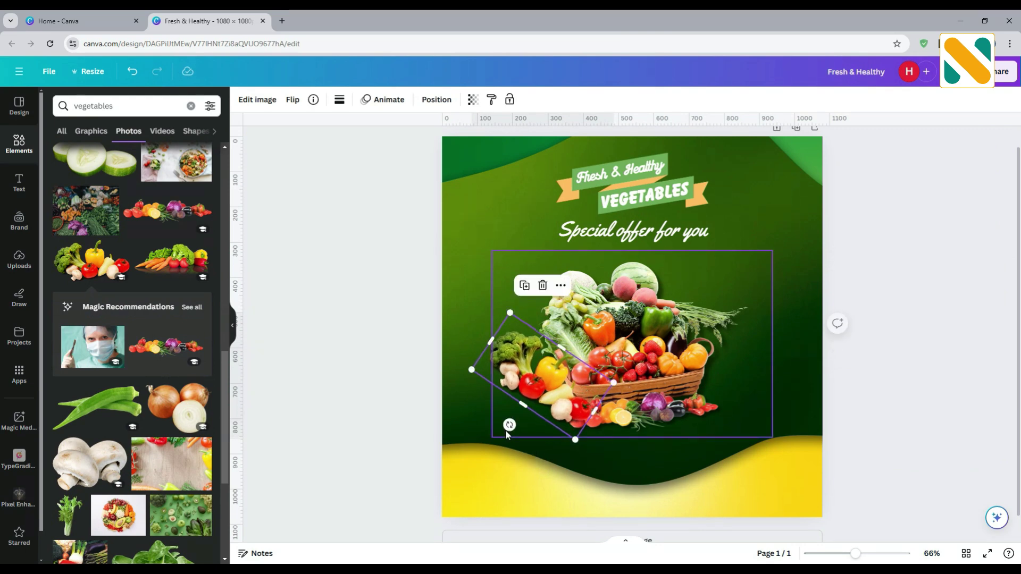
Step: Apply a Drop shadow to the broccoli and yellow pepper image
left_click(257, 100)
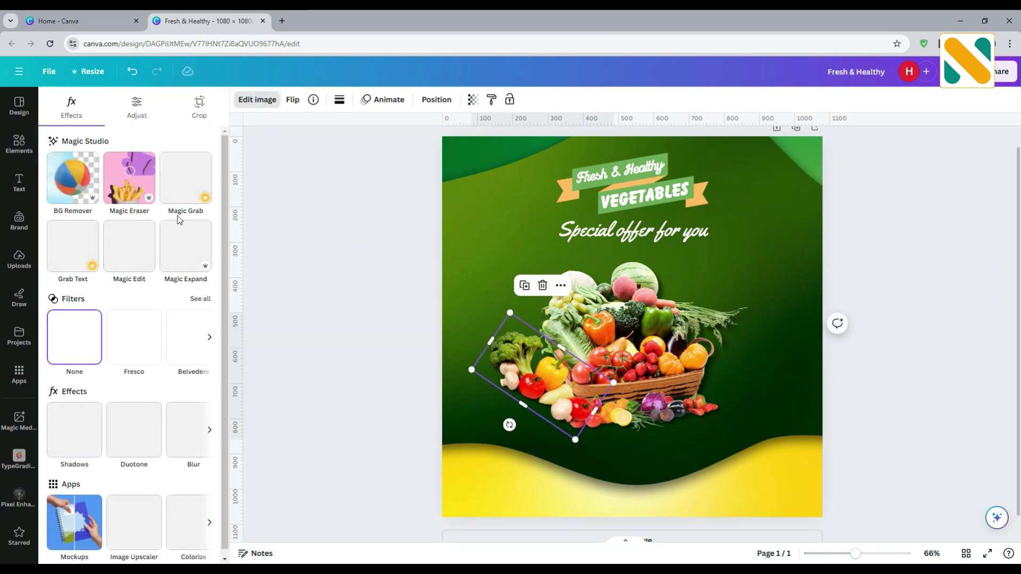
left_click(76, 424)
left_click(132, 219)
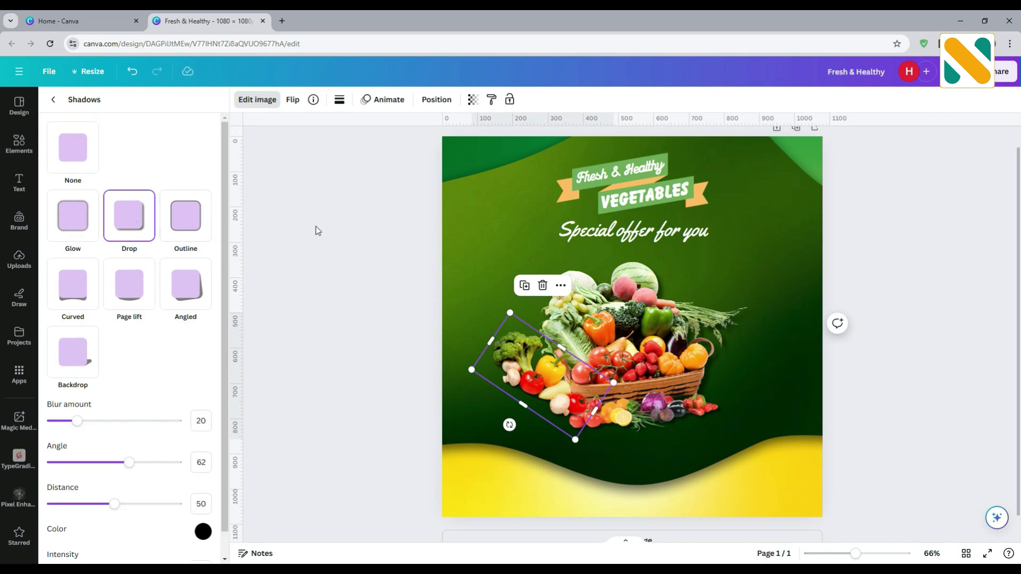
left_click(316, 228)
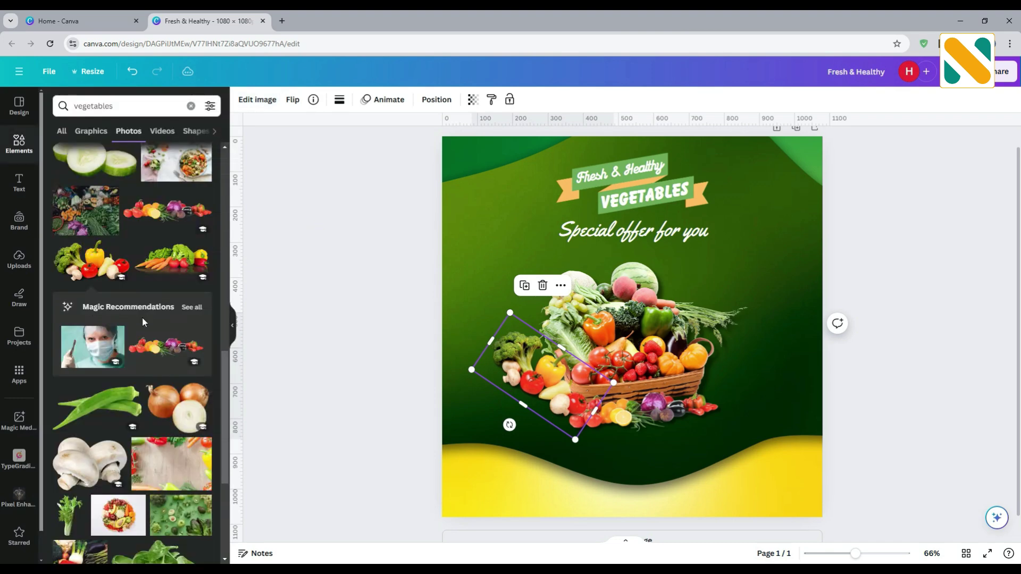
Step: Insert the carrot, lettuce, tomato and pepper photo, shrink it, rotate it counterclockwise and place it against the basket's lower right side
scroll(138, 324, "down", 5)
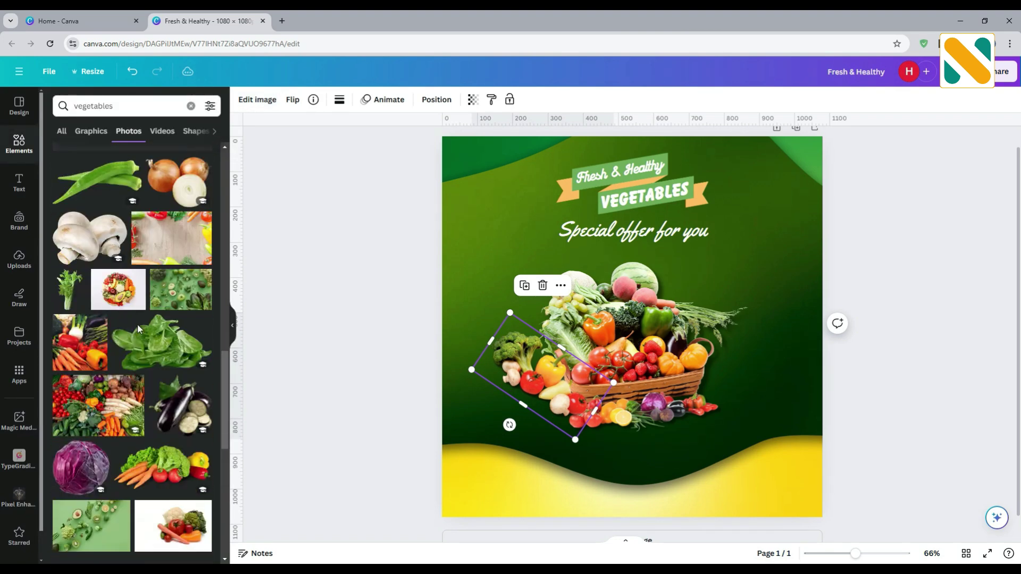
scroll(138, 323, "down", 2)
scroll(137, 328, "down", 1)
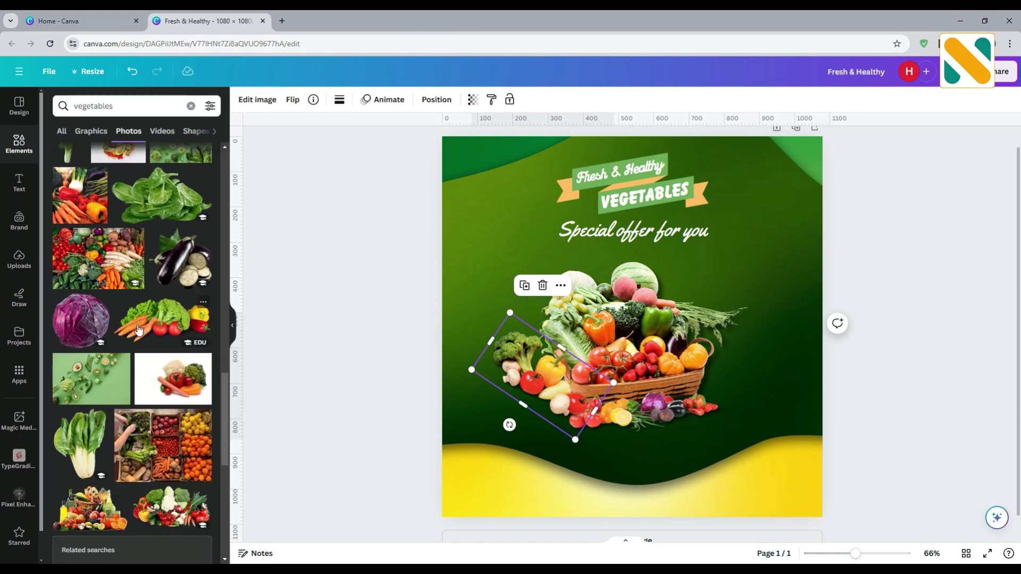
scroll(152, 378, "up", 2)
left_click(159, 390)
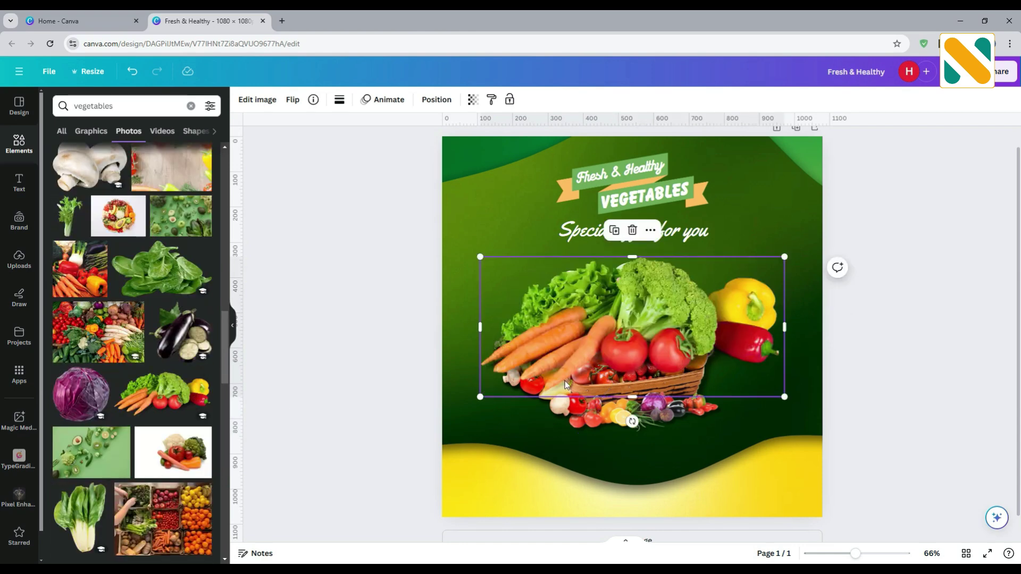
left_click_drag(494, 263, 659, 339)
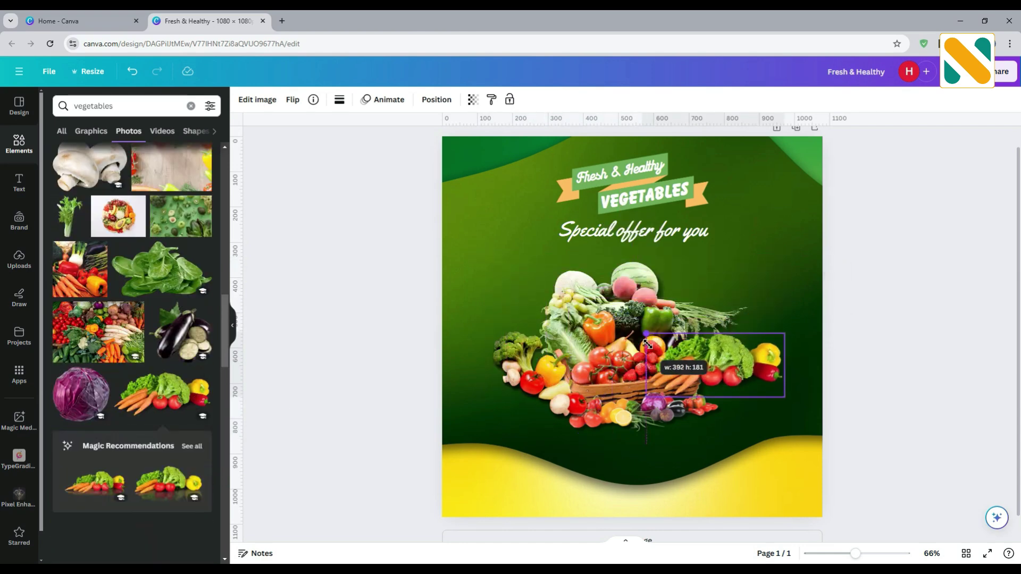
left_click_drag(651, 396, 735, 447)
left_click_drag(731, 401, 733, 399)
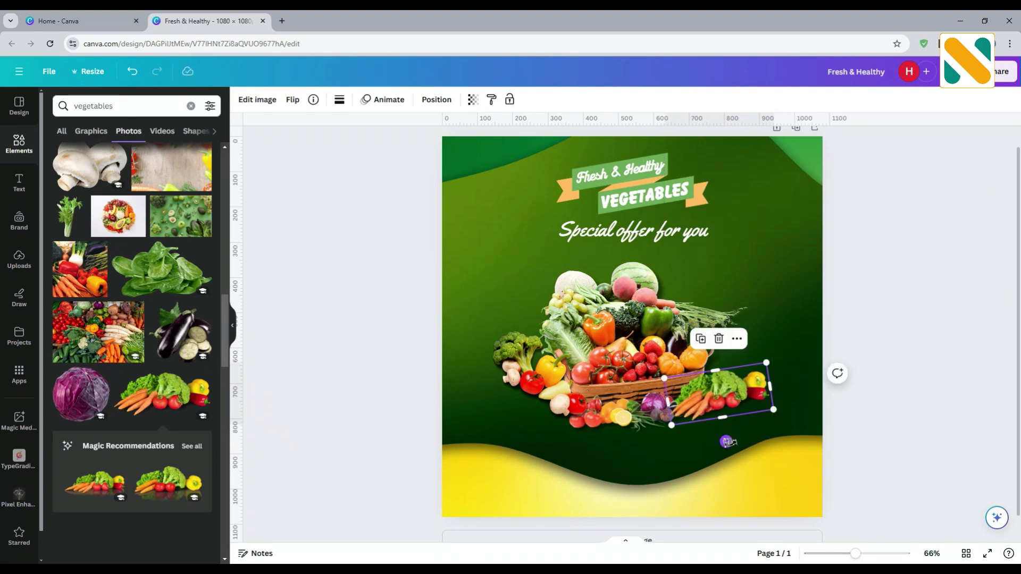
left_click_drag(726, 441, 737, 439)
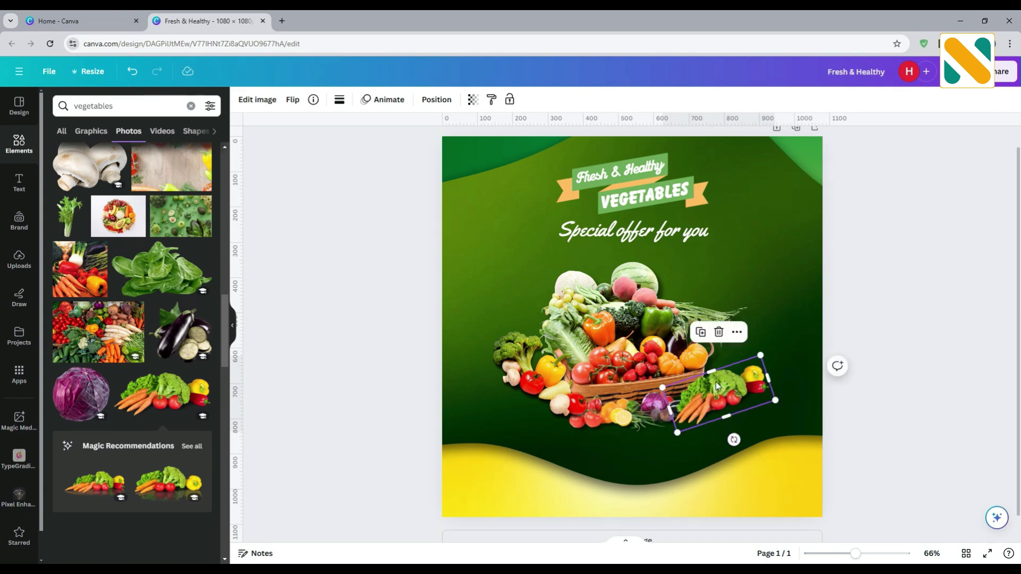
left_click_drag(716, 382, 708, 385)
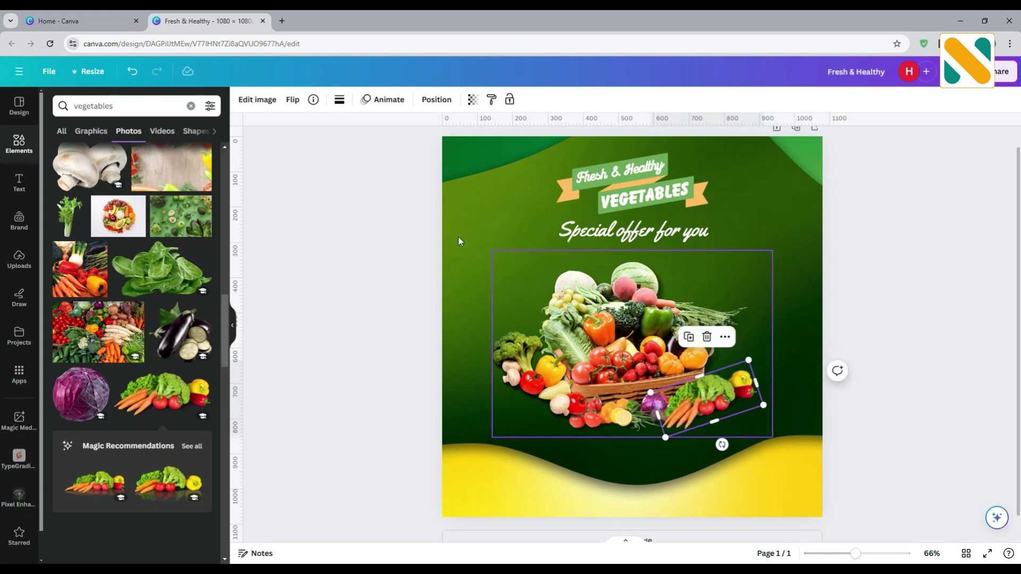
Step: Apply a Drop shadow to the carrot, lettuce and tomato image beside the basket
left_click(269, 105)
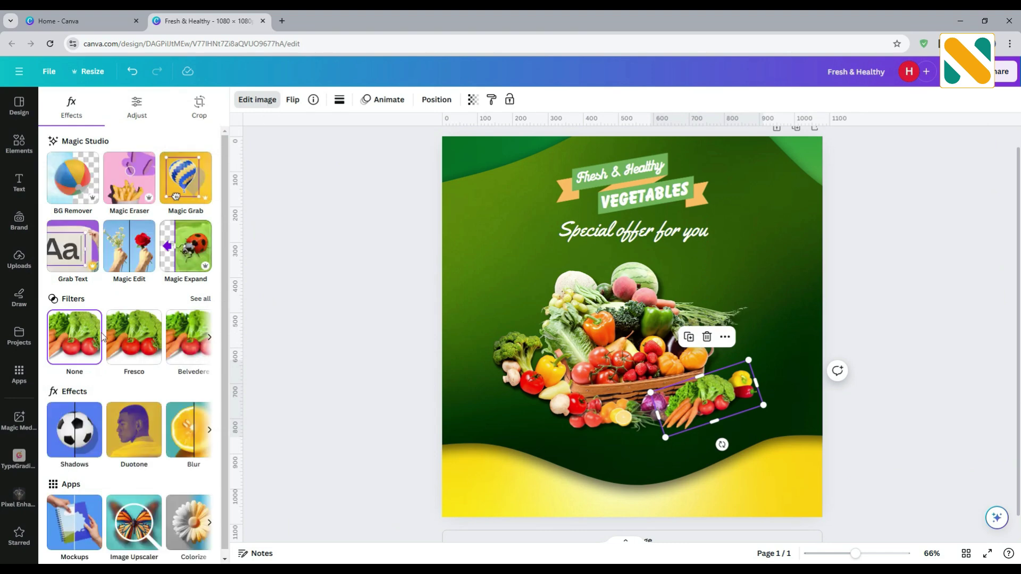
left_click(74, 431)
left_click(133, 221)
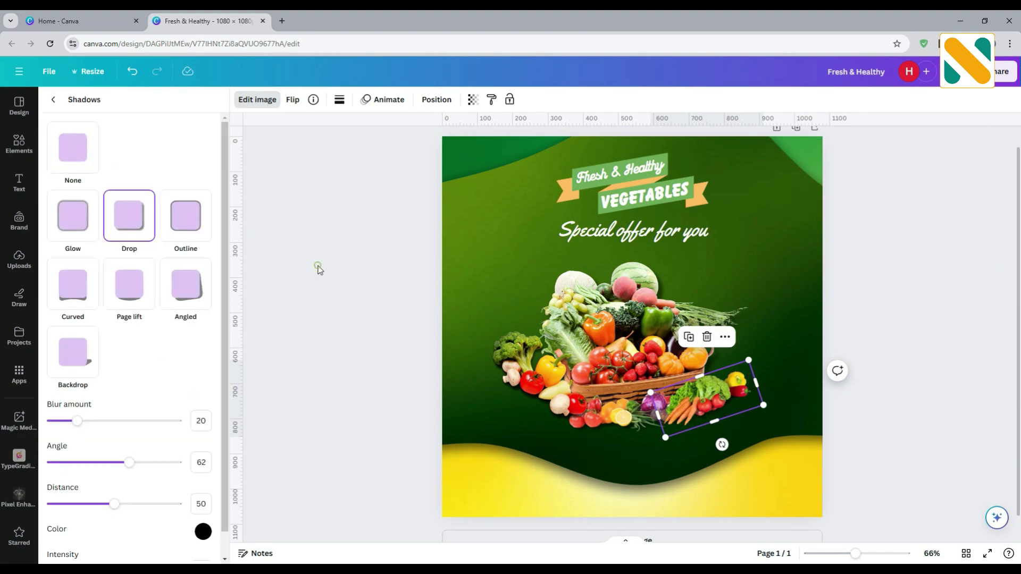
key("Escape")
key("Escape")
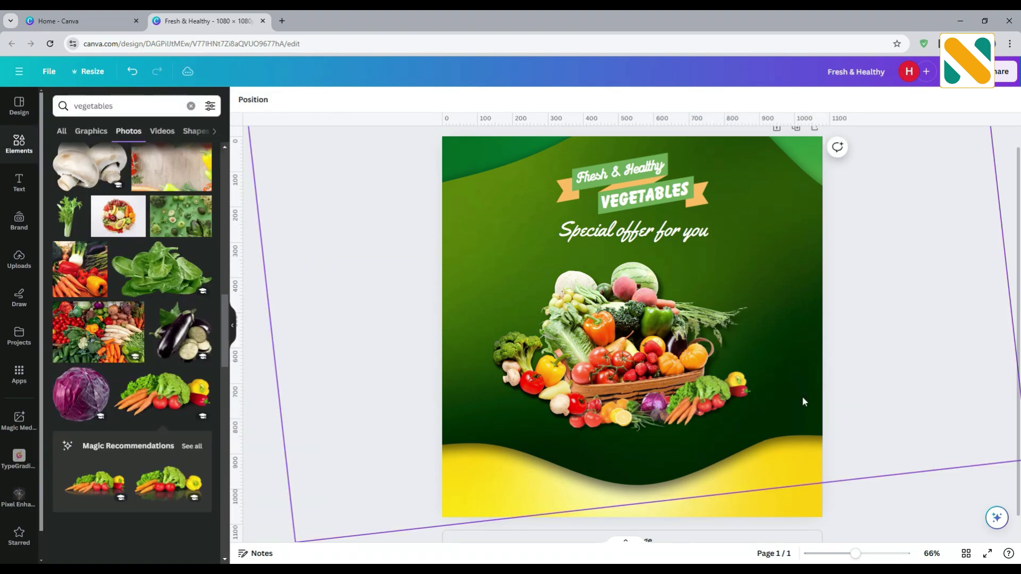
Step: Group the basket with its surrounding vegetable images and move the group slightly to the right
left_click_drag(801, 396, 512, 331)
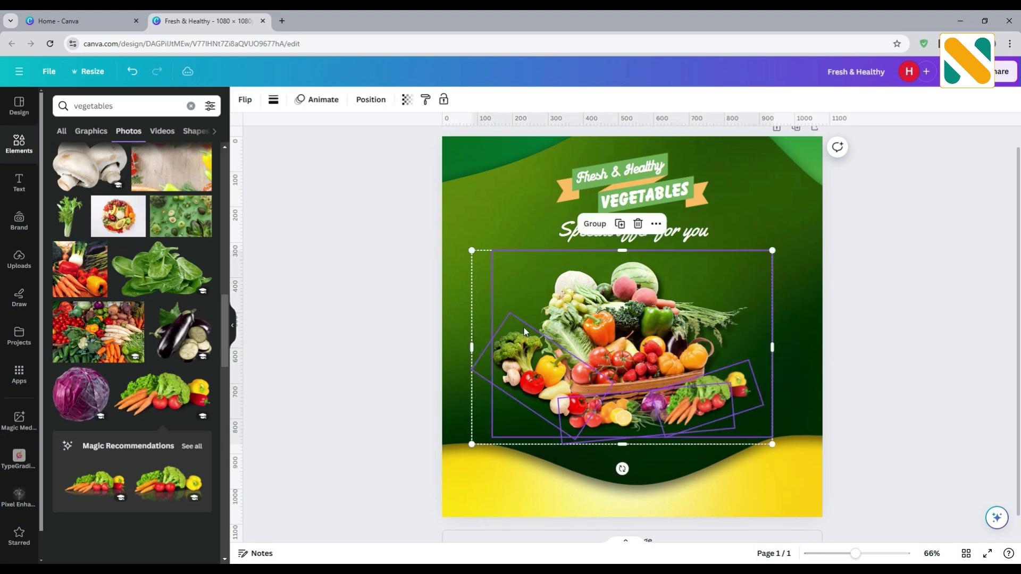
key("ctrl+g")
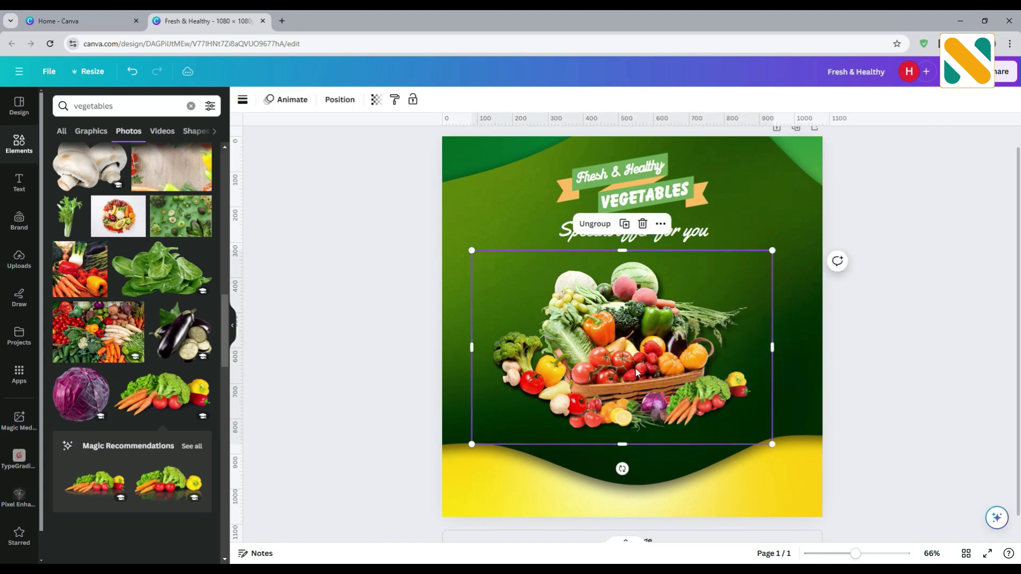
left_click(394, 320)
left_click_drag(557, 362, 567, 360)
left_click(304, 276)
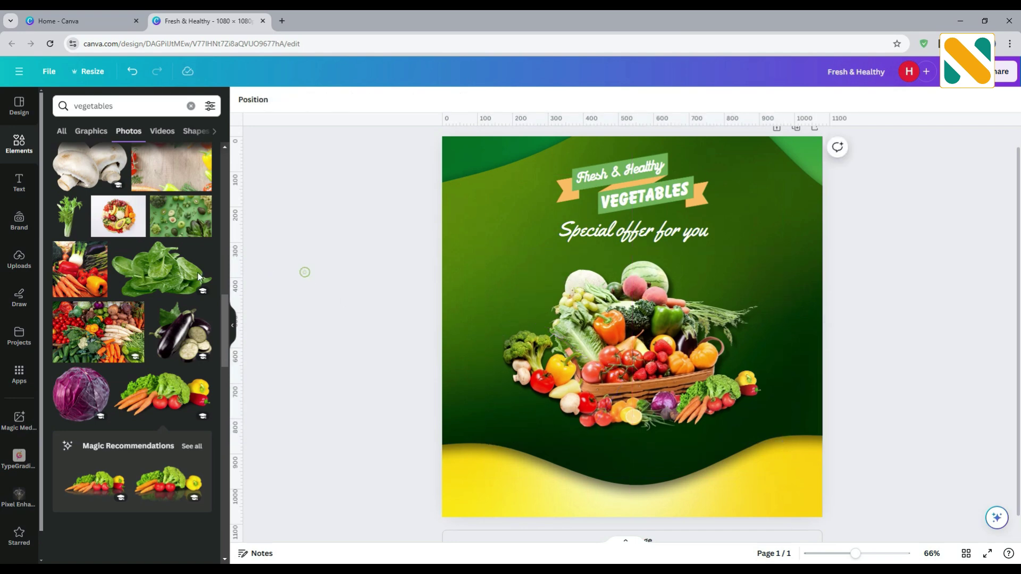
Step: Insert the single broccoli photo, shrink it, tilt it clockwise and place it to the right of the heading text
scroll(143, 280, "up", 5)
scroll(142, 280, "up", 10)
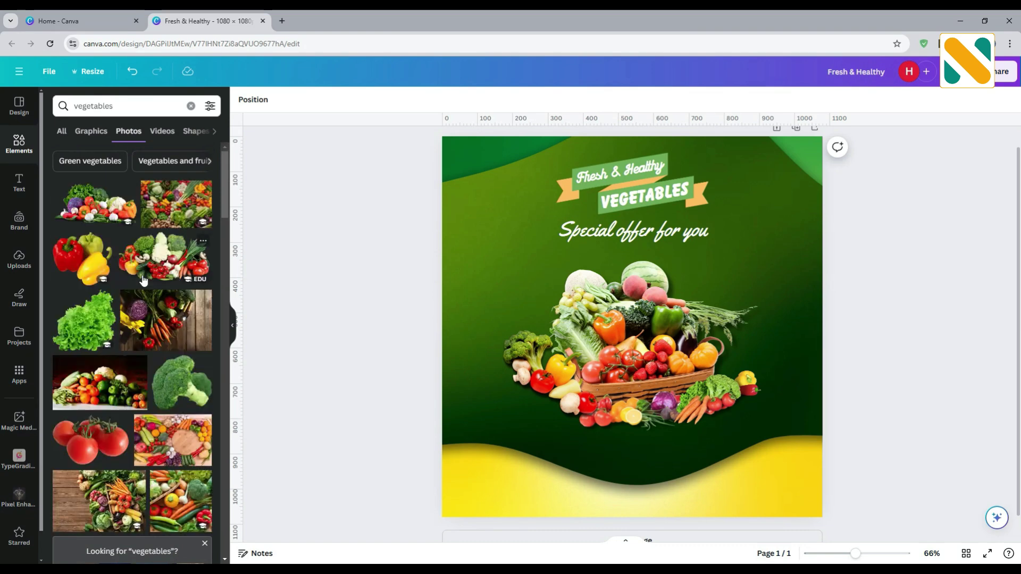
left_click(181, 383)
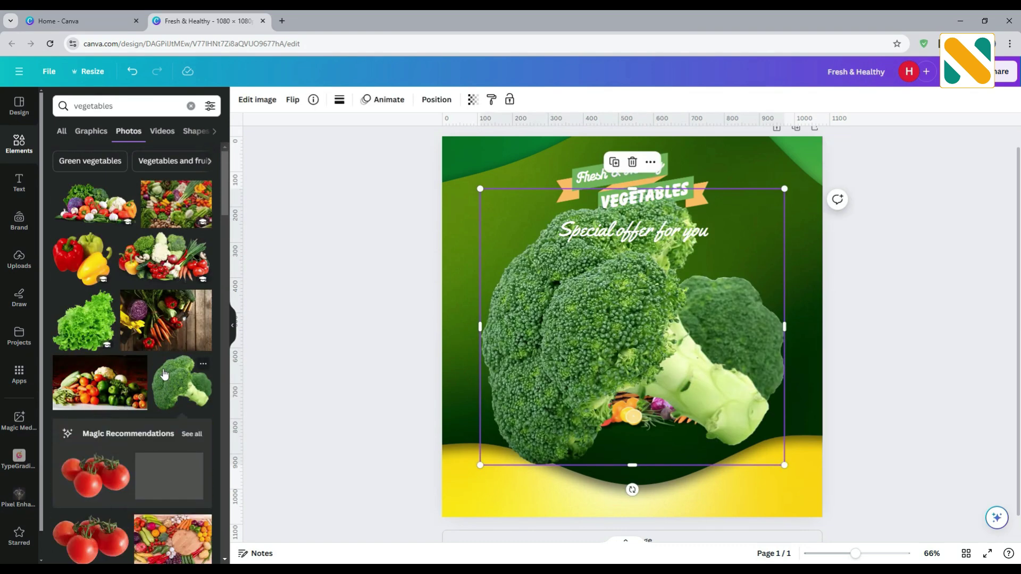
left_click_drag(784, 465, 492, 252)
left_click_drag(507, 215, 789, 218)
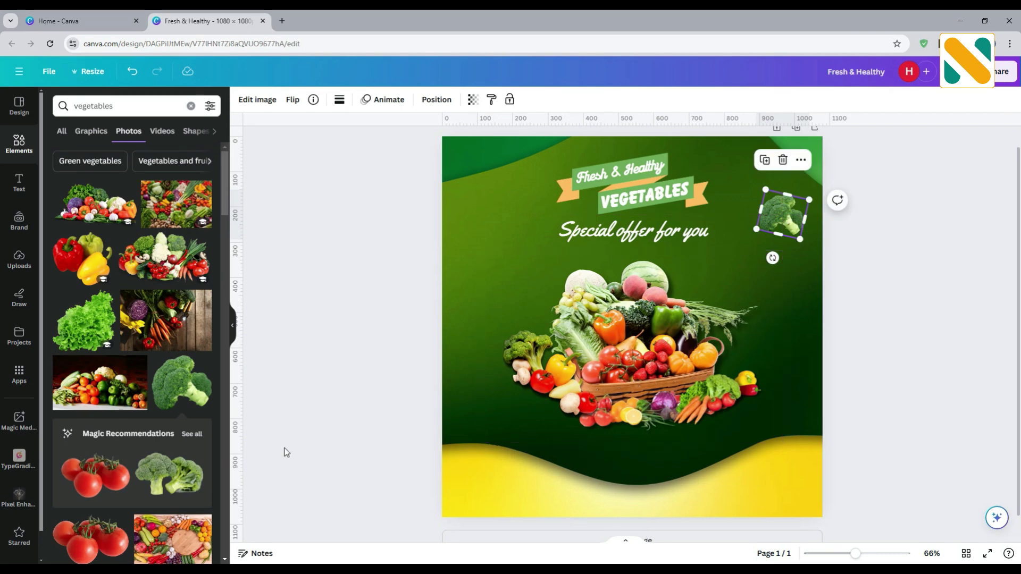
Step: Insert the photo of two broccoli heads, shrink it, tilt it counterclockwise and place it left of the offer text
left_click(170, 482)
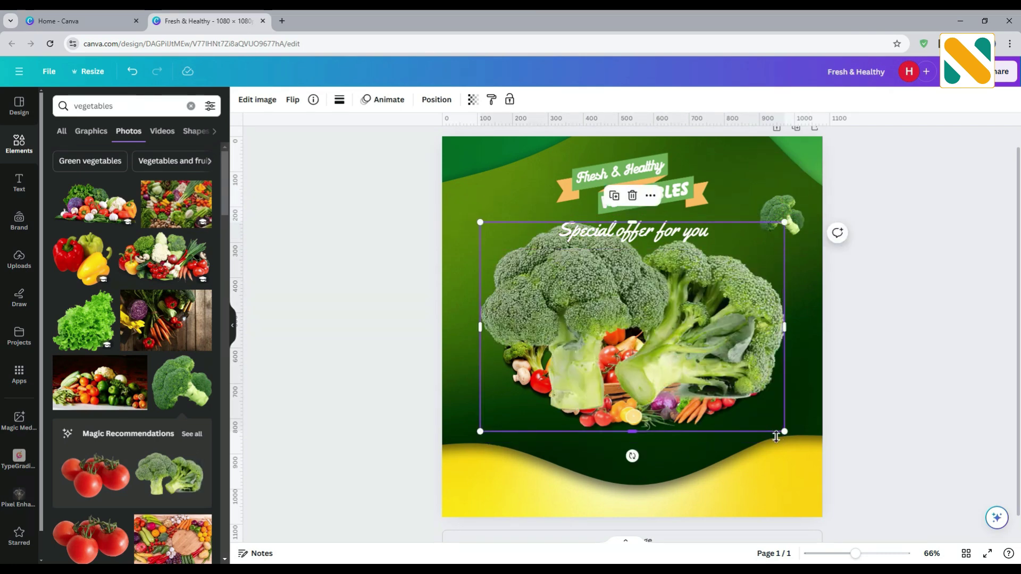
left_click_drag(786, 433, 537, 294)
left_click_drag(553, 259, 517, 245)
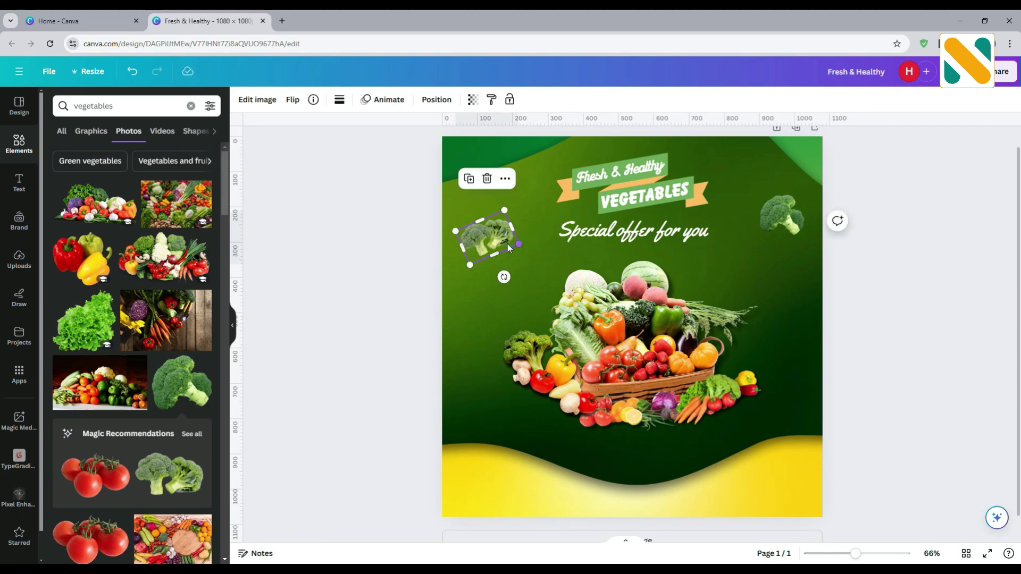
key("ctrl+z")
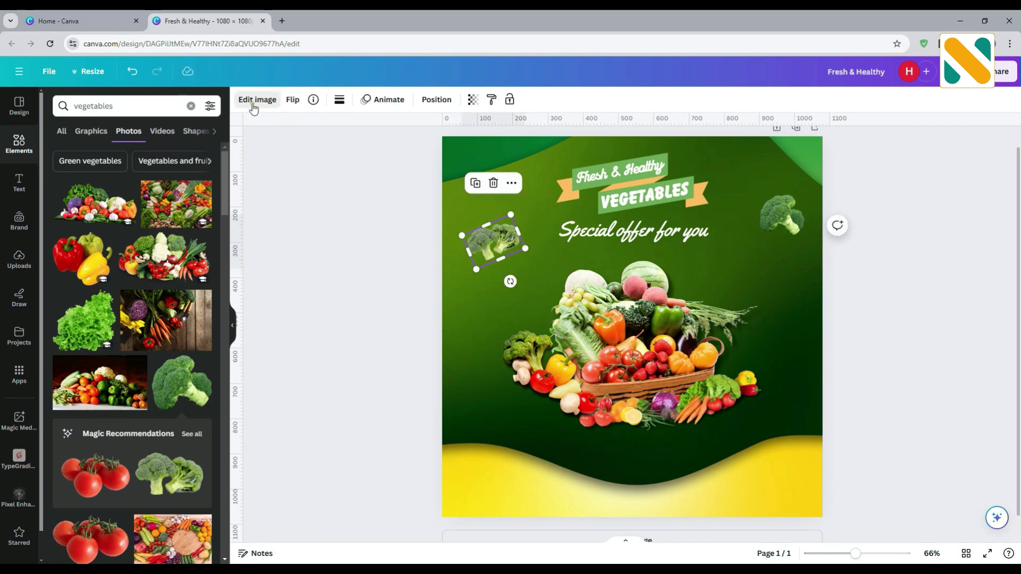
Step: Lower the brightness of the two-head broccoli image to -38
left_click(253, 104)
left_click(138, 108)
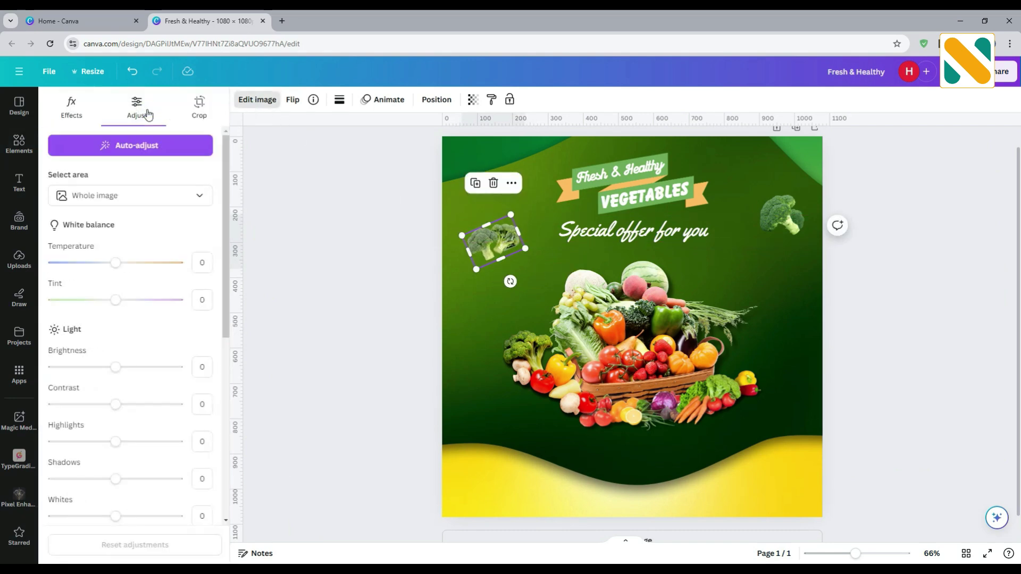
left_click(91, 368)
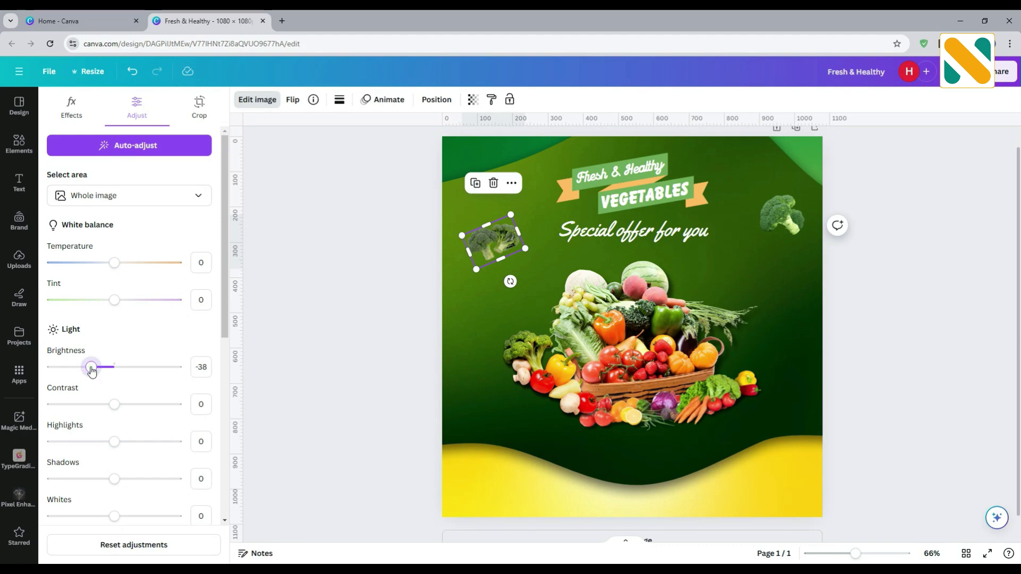
Step: Blur the whole two-head broccoli image at intensity 50
left_click(74, 107)
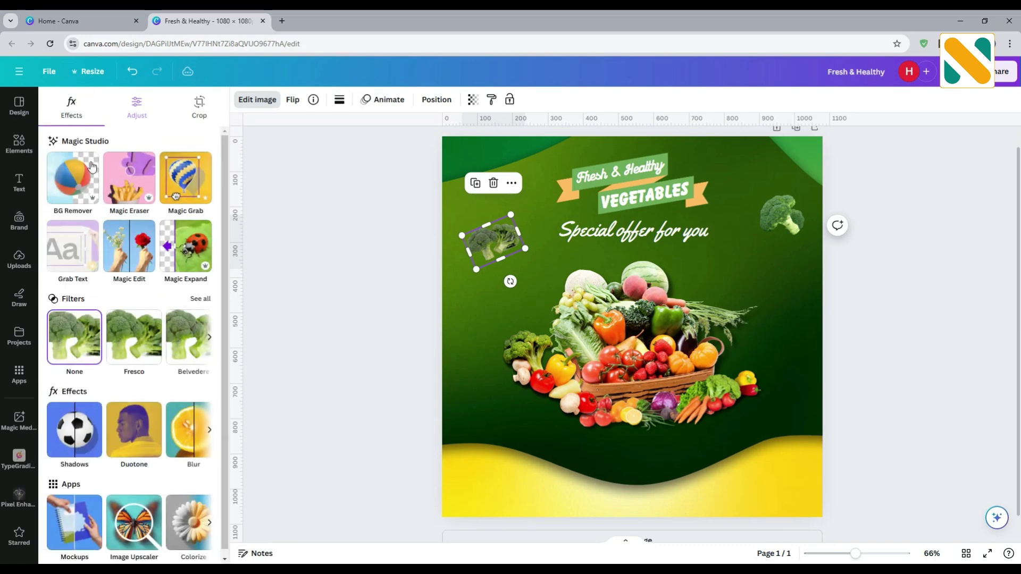
left_click(171, 431)
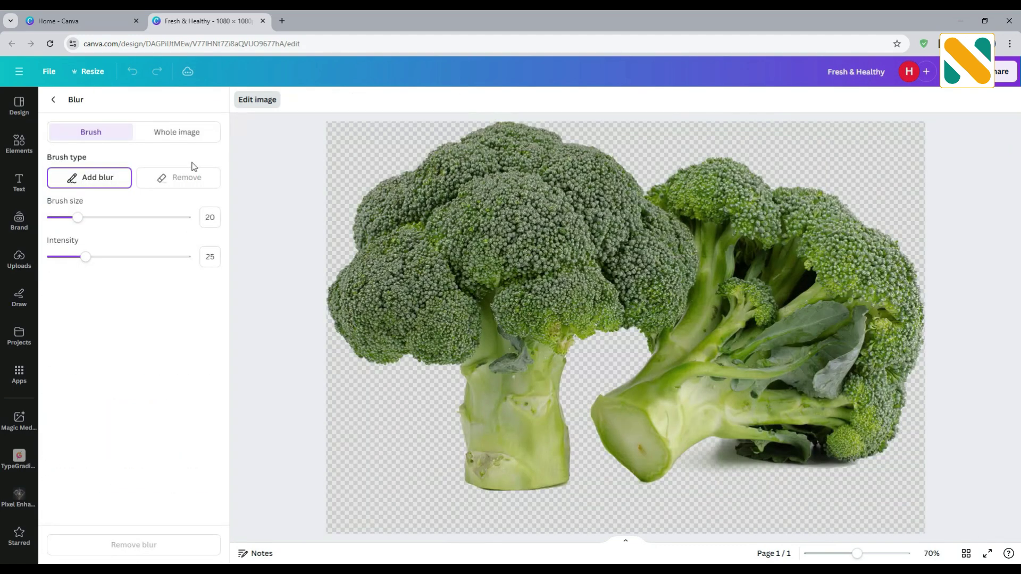
left_click(189, 137)
left_click(210, 180)
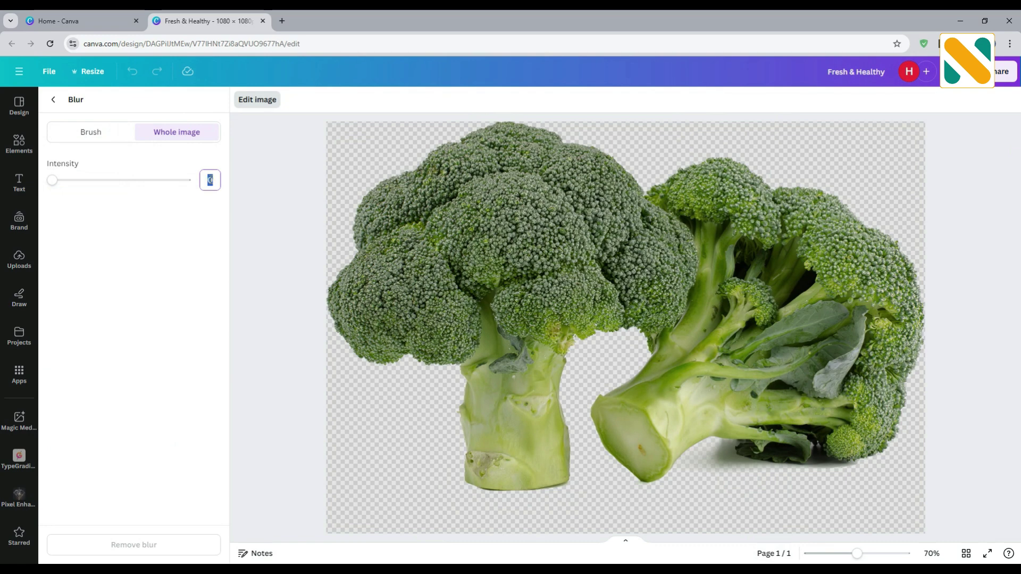
type("50")
key("Return")
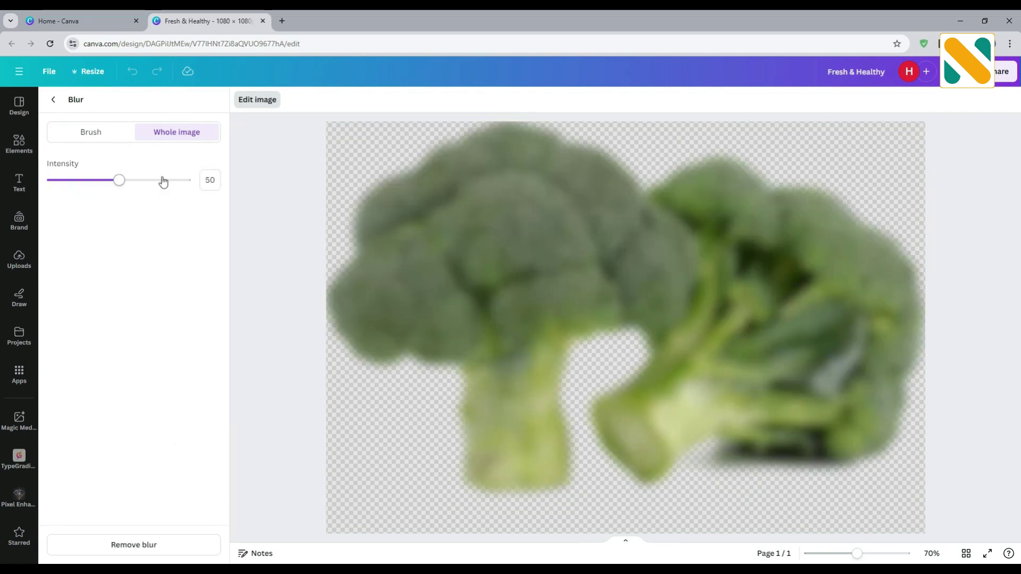
left_click(53, 100)
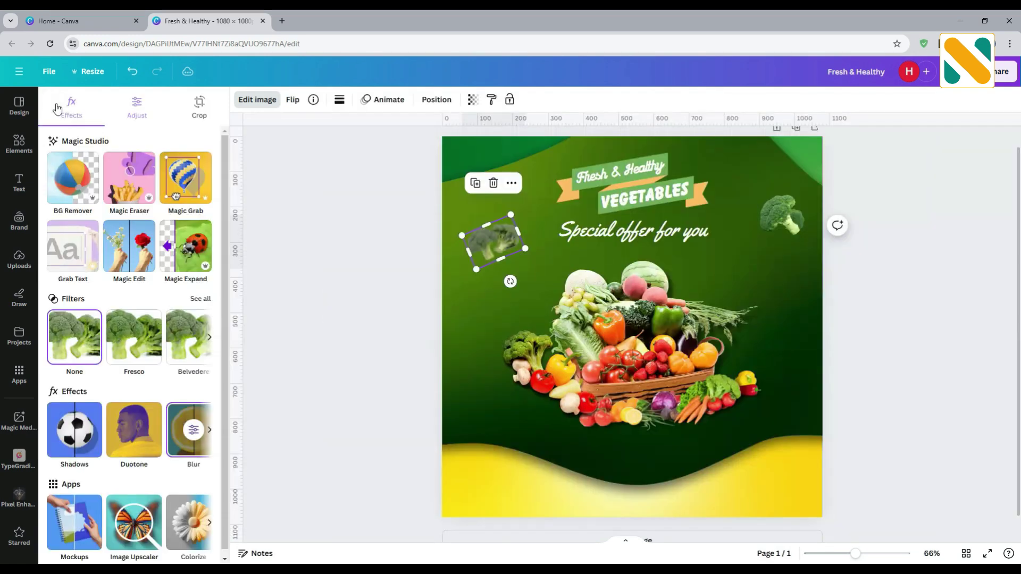
Step: Apply a whole-image blur to the single broccoli right of the heading
left_click(791, 228)
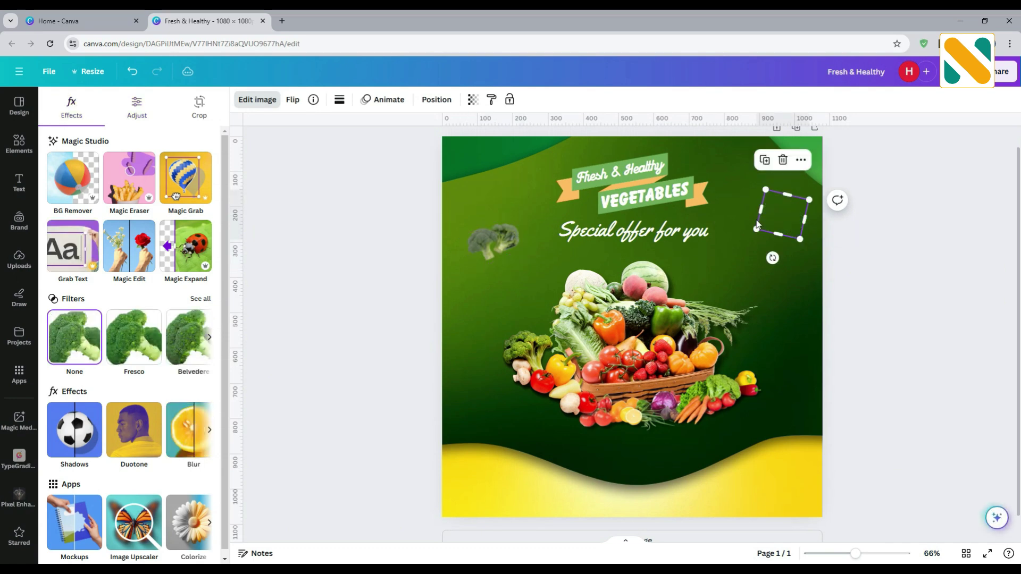
left_click(188, 426)
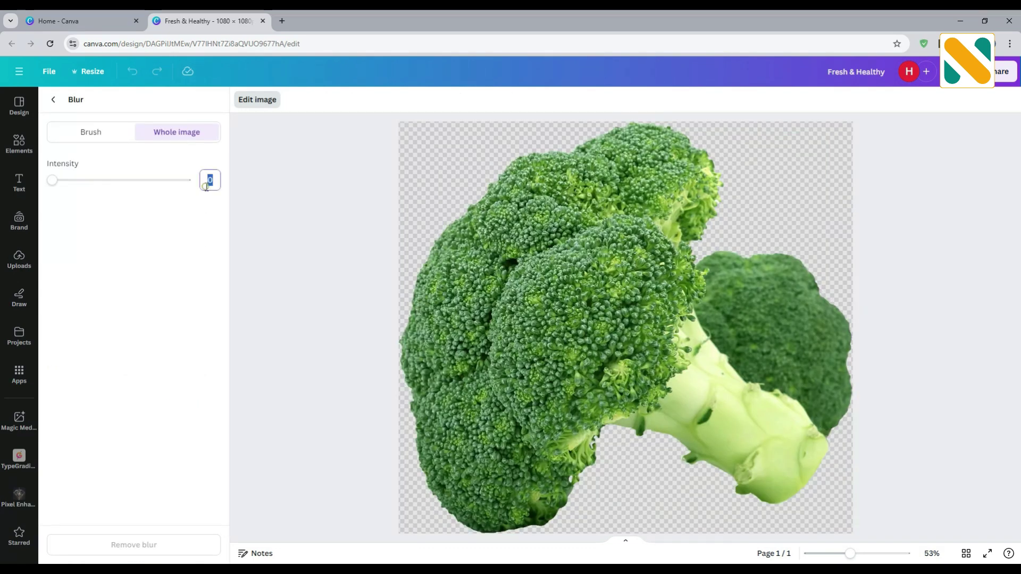
left_click(53, 100)
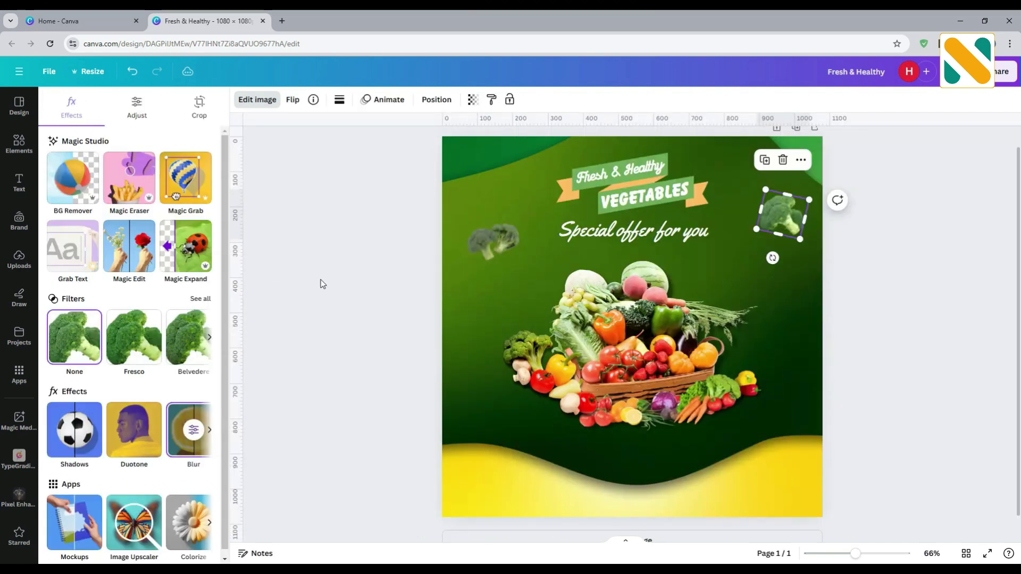
Step: Set the single broccoli's transparency to about 78, shrink it slightly and nudge it down and to the right
left_click(473, 100)
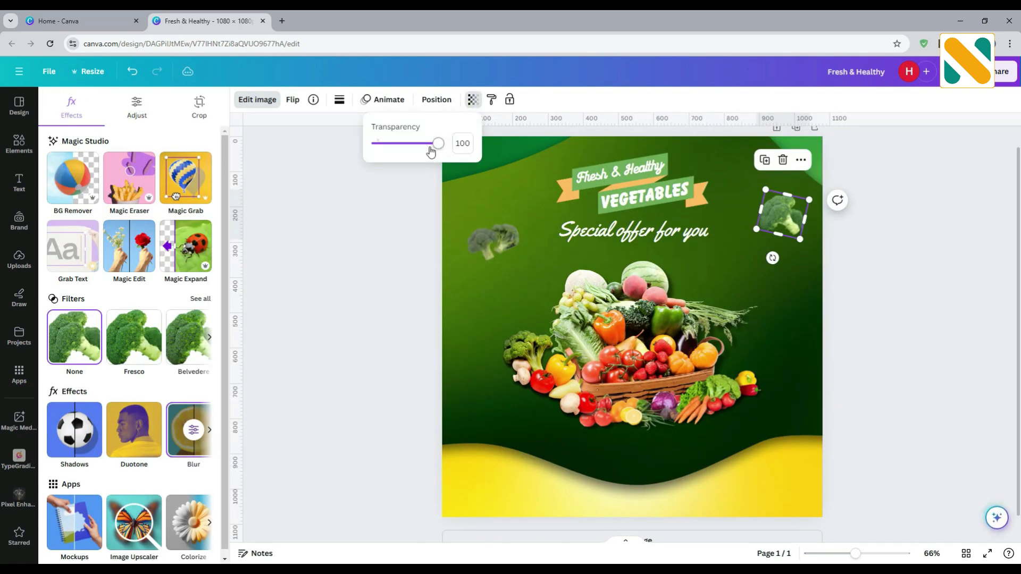
left_click_drag(435, 147, 429, 146)
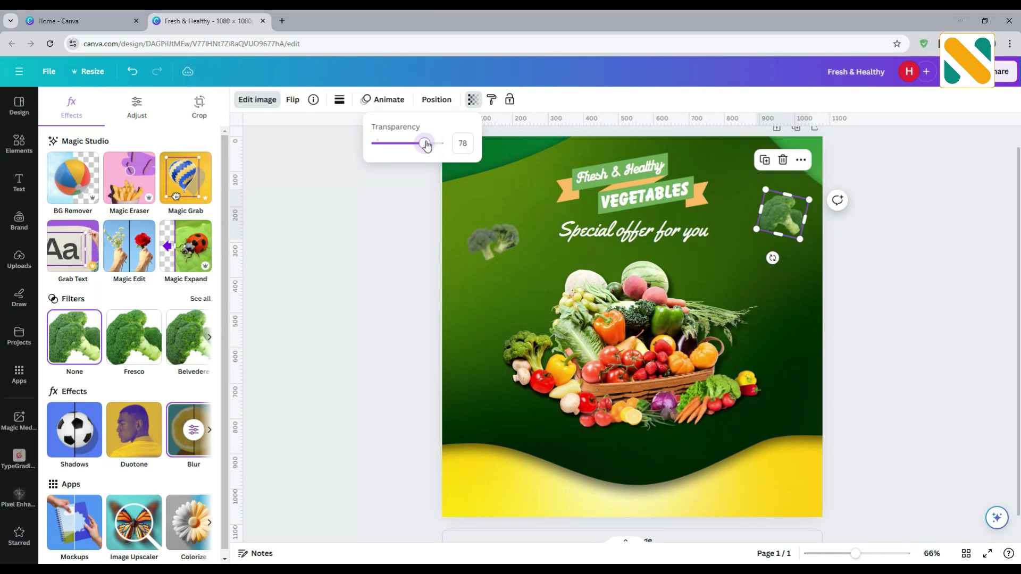
left_click(768, 190)
left_click_drag(776, 199, 783, 206)
left_click(882, 279)
left_click(882, 279)
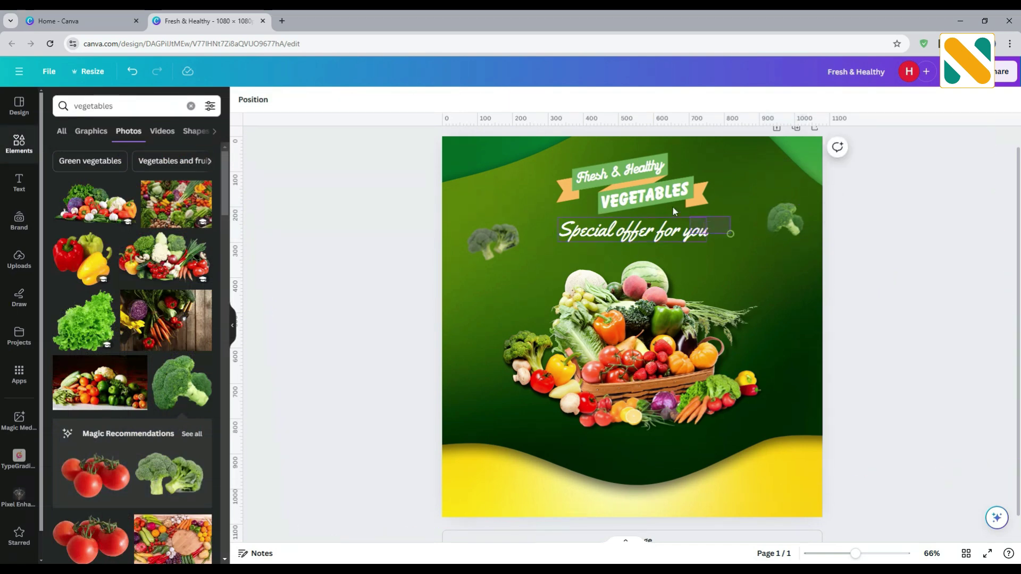
Step: Slightly enlarge the heading ribbon and "Special offer for you" text together and align them above the vegetable basket
left_click_drag(585, 164, 721, 249)
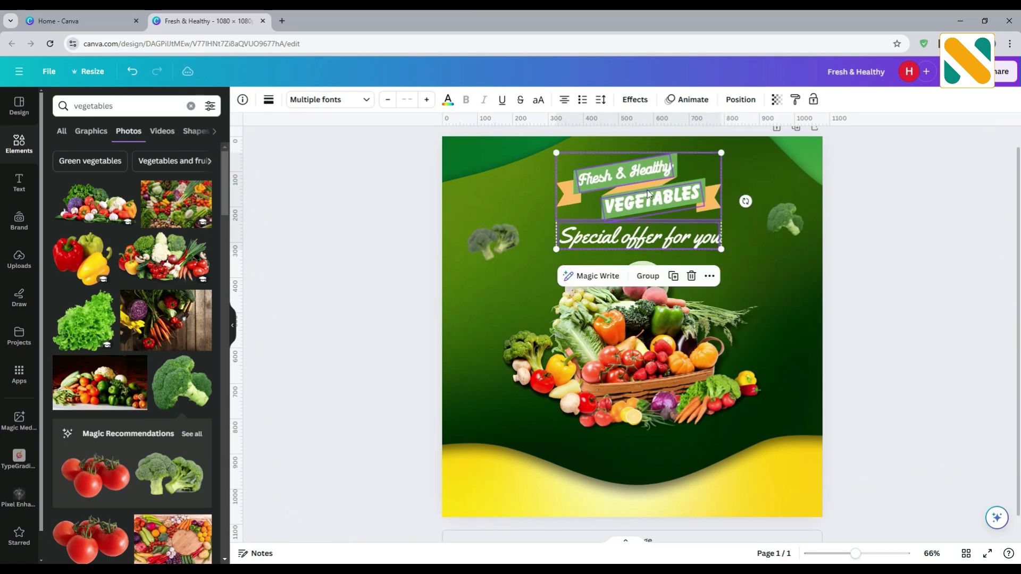
left_click_drag(647, 192, 648, 189)
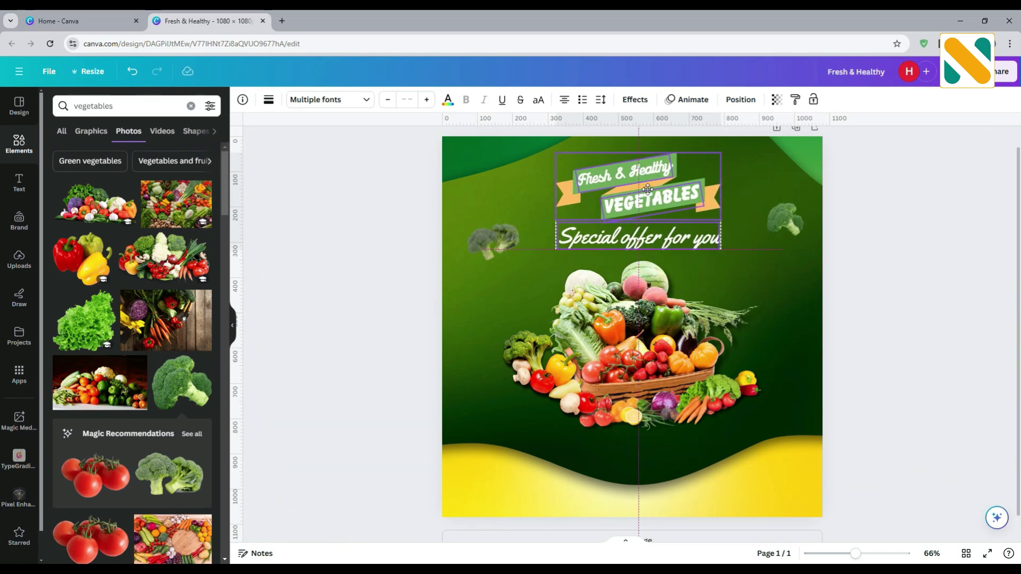
left_click(900, 254)
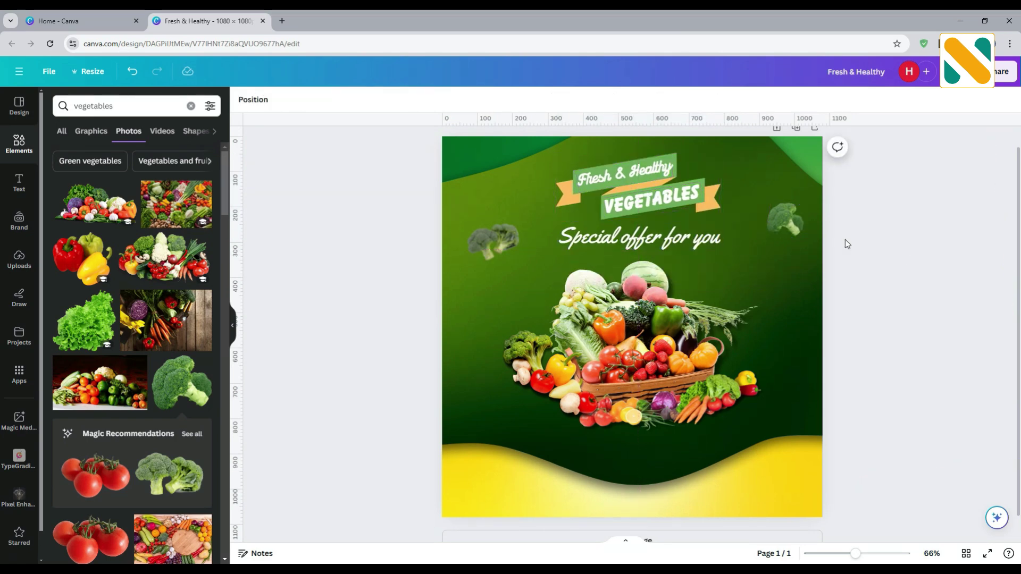
Step: Apply a black Shadow text effect to the word "VEGETABLES" in the heading ribbon
left_click(673, 205)
left_click(583, 99)
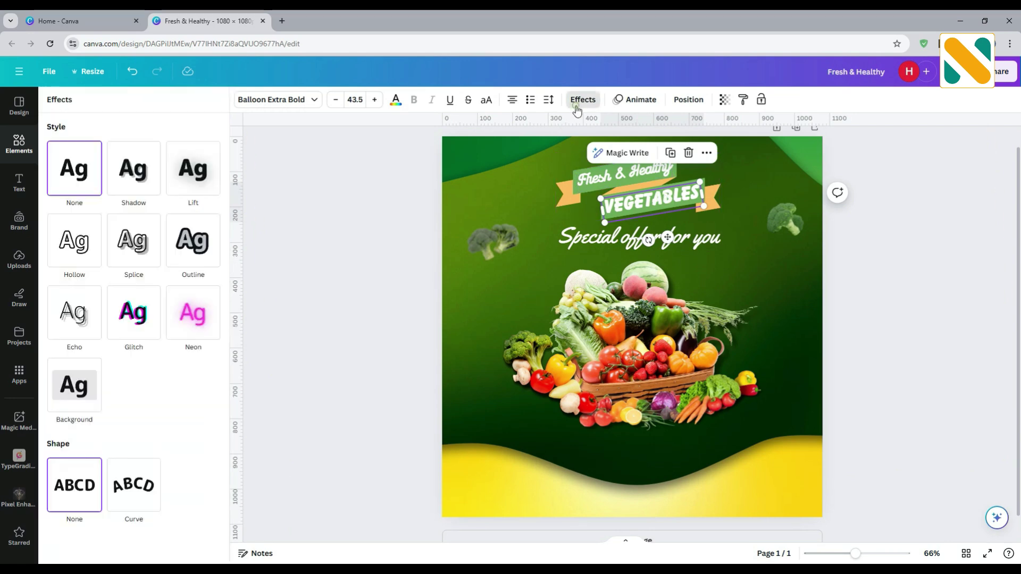
left_click(126, 176)
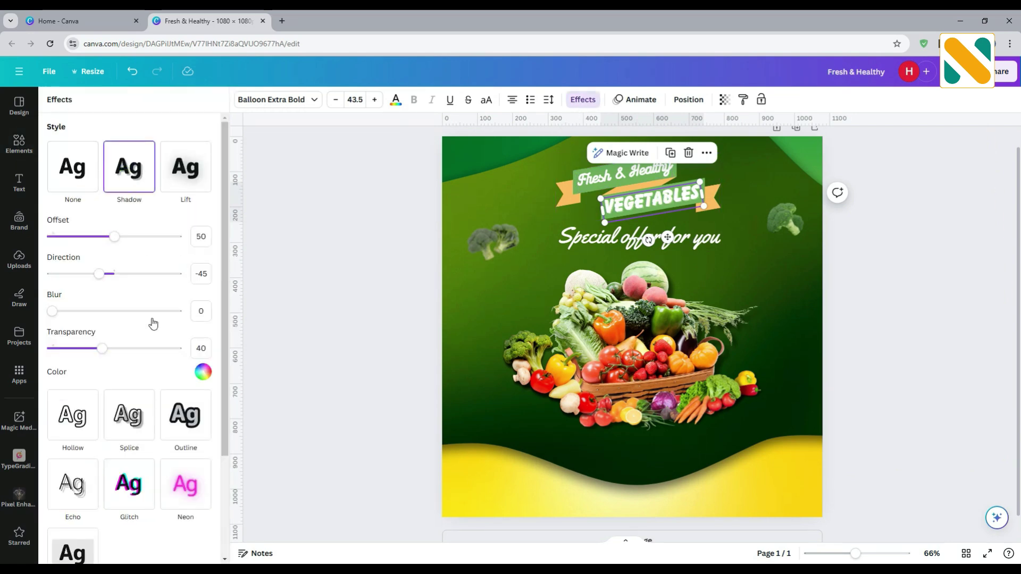
left_click(202, 372)
left_click(55, 310)
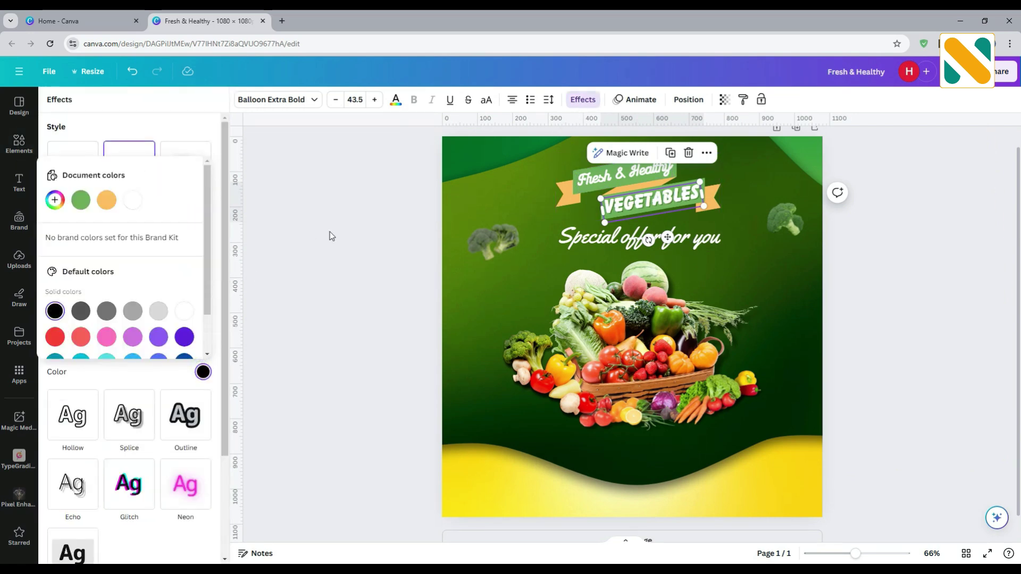
left_click(387, 204)
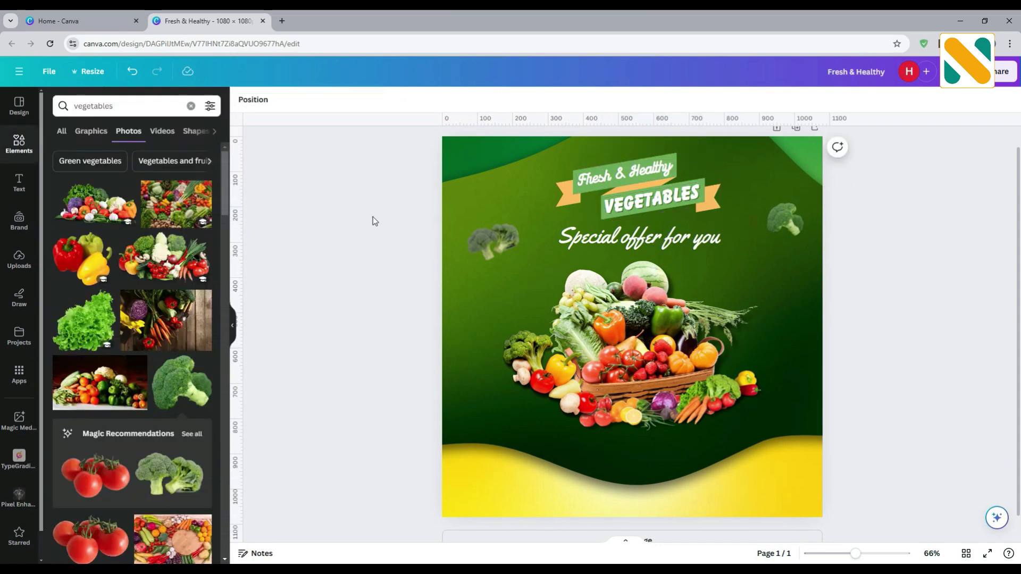
Step: Add the whole tomato with green stem from a "tomato" photo search and shrink it at the page's left edge beside the basket
left_click(135, 107)
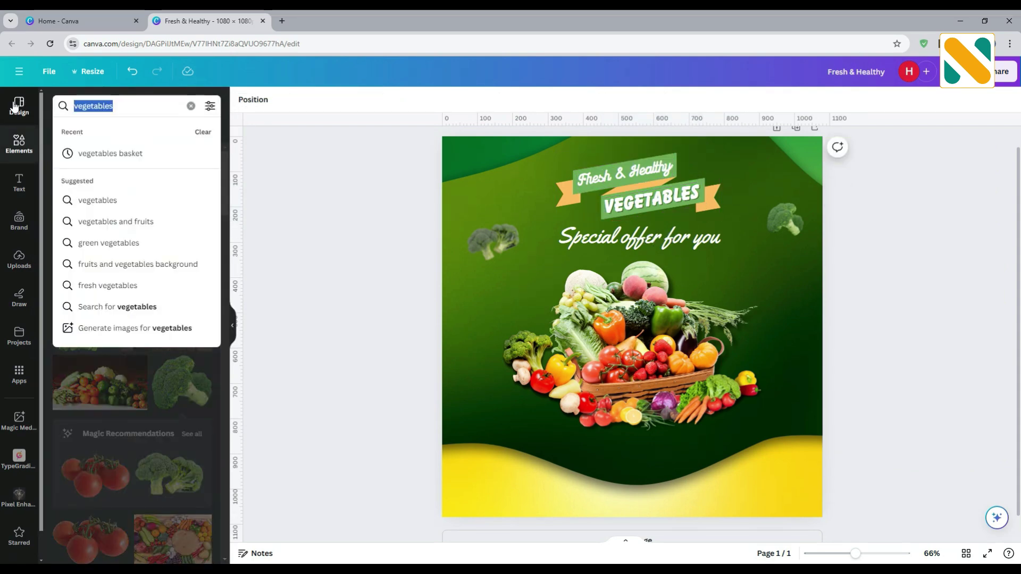
type("tomato")
key("Return")
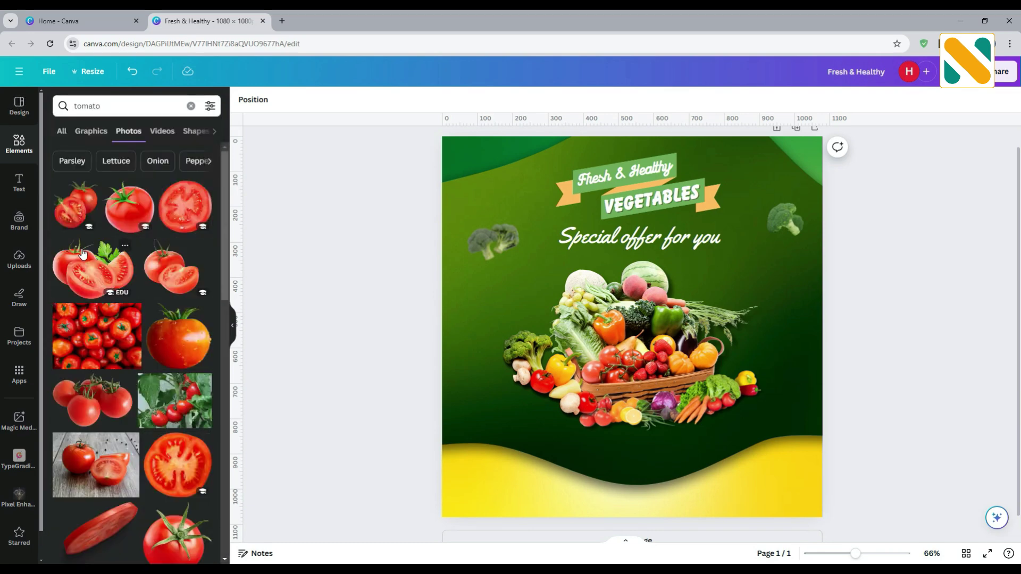
scroll(109, 313, "down", 1)
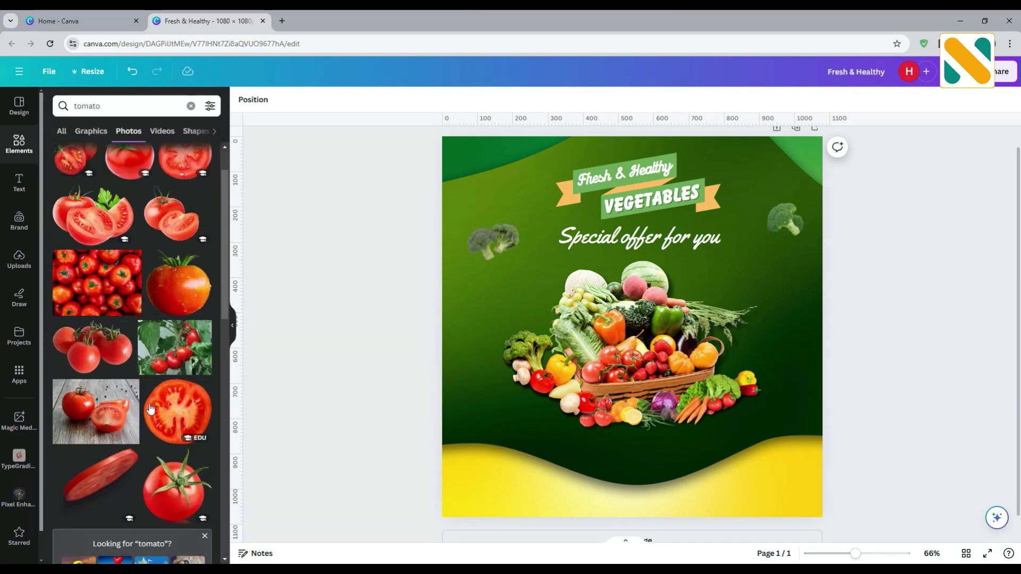
left_click(164, 480)
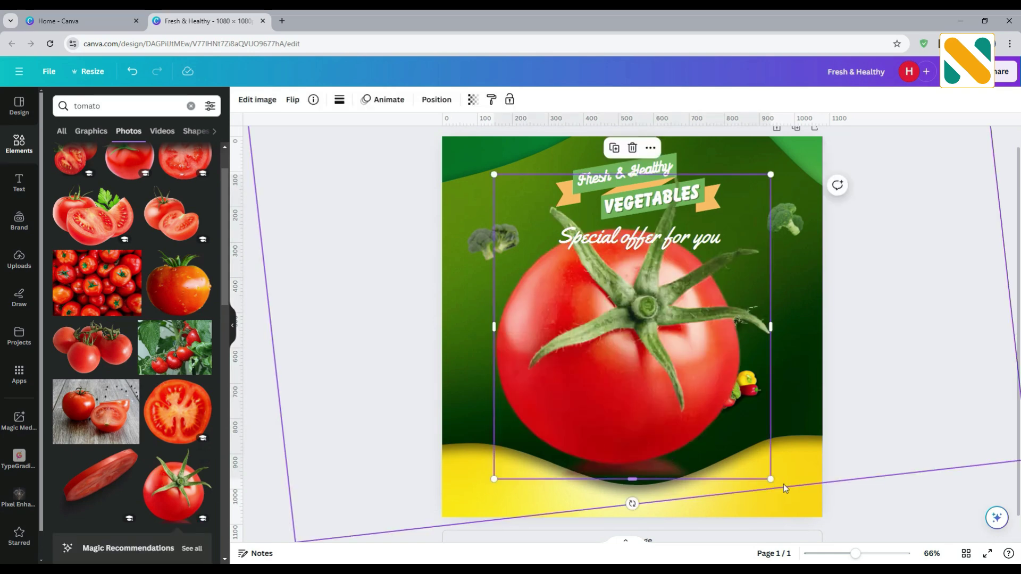
left_click_drag(770, 480, 472, 365)
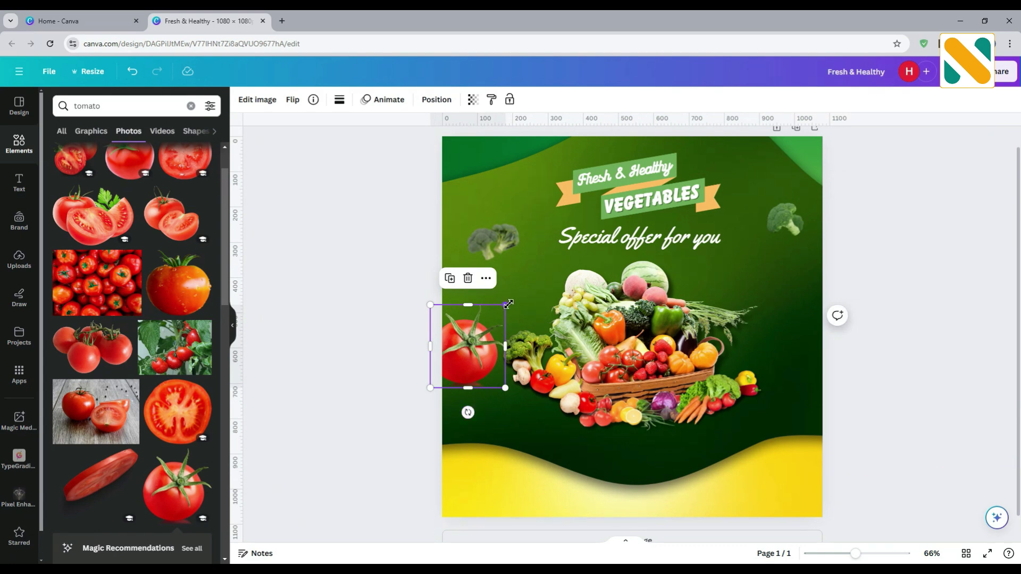
left_click_drag(507, 305, 486, 334)
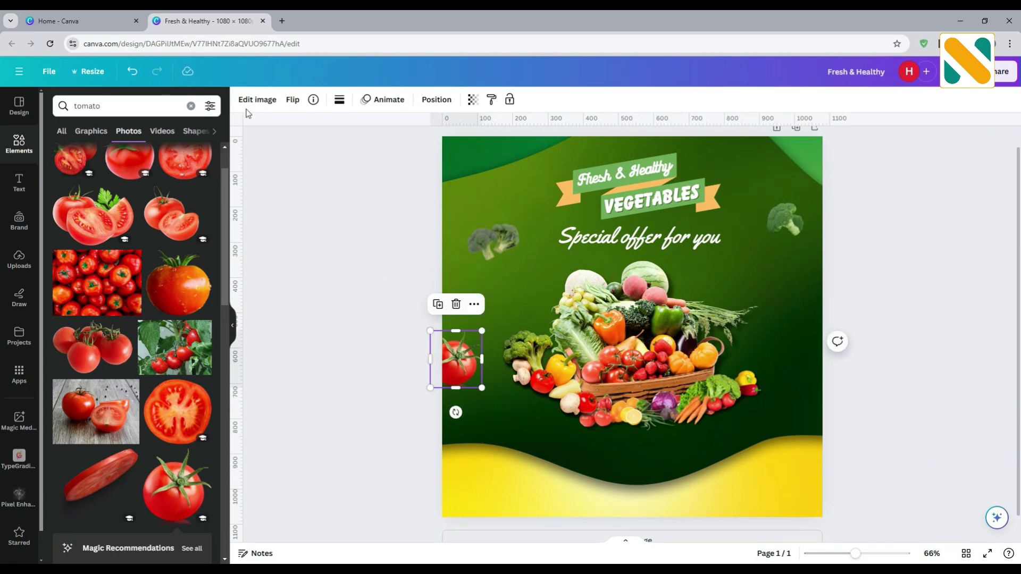
Step: Blur the whole tomato image at intensity 60
left_click(261, 103)
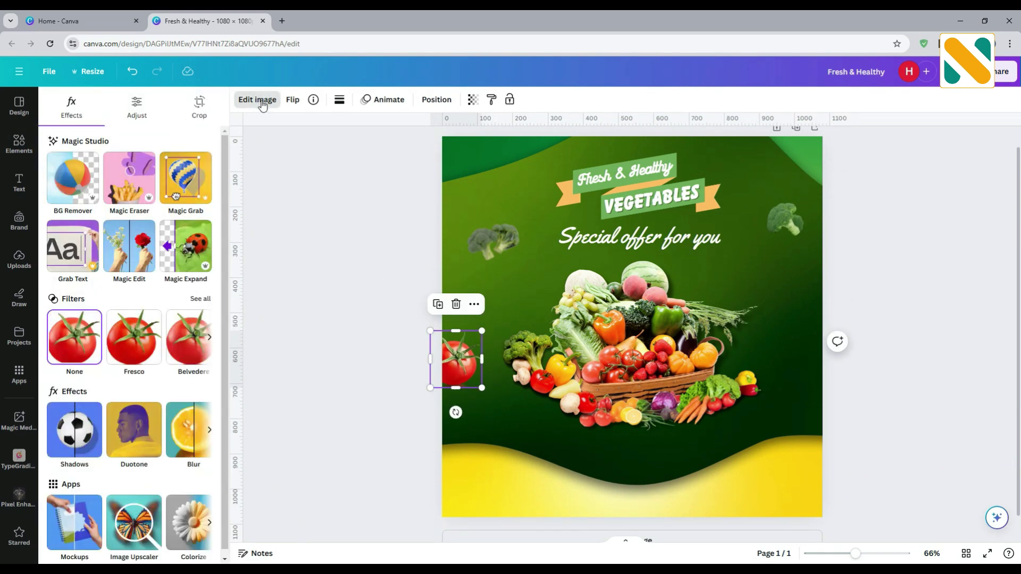
left_click(184, 439)
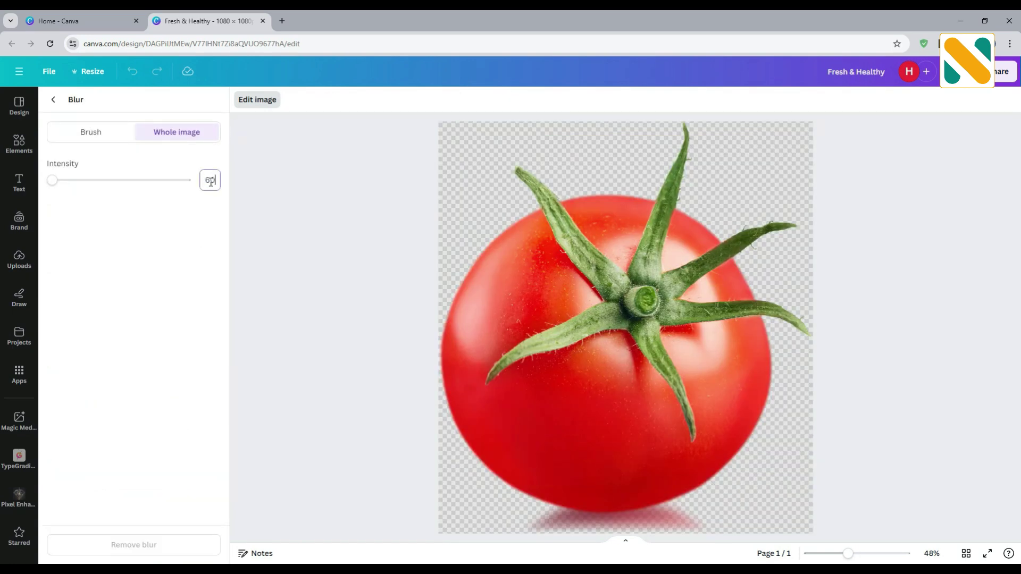
type("0")
key("Return")
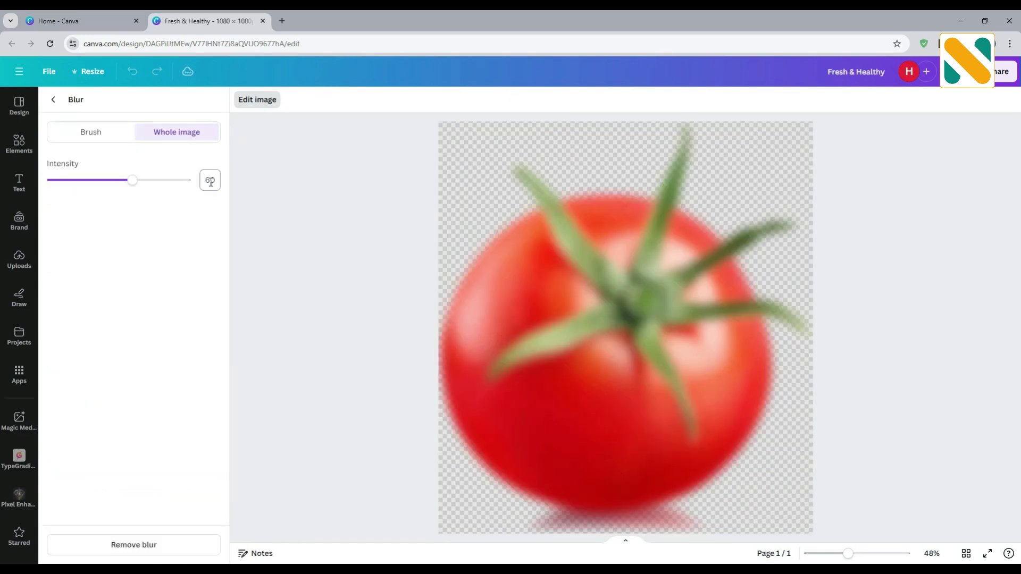
left_click(53, 101)
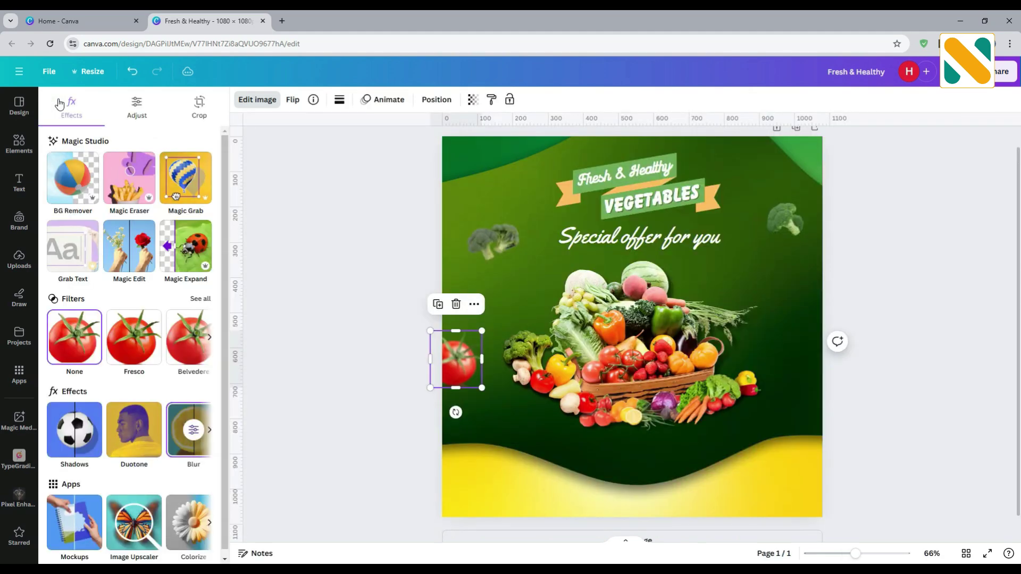
left_click(316, 305)
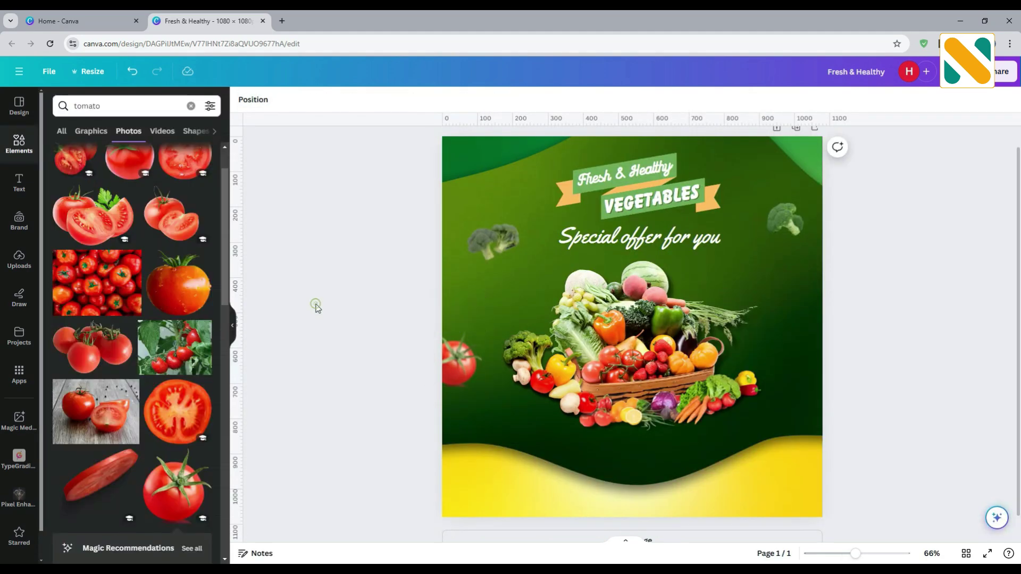
left_click_drag(464, 364, 465, 363)
left_click(391, 304)
scroll(463, 356, "up", 1)
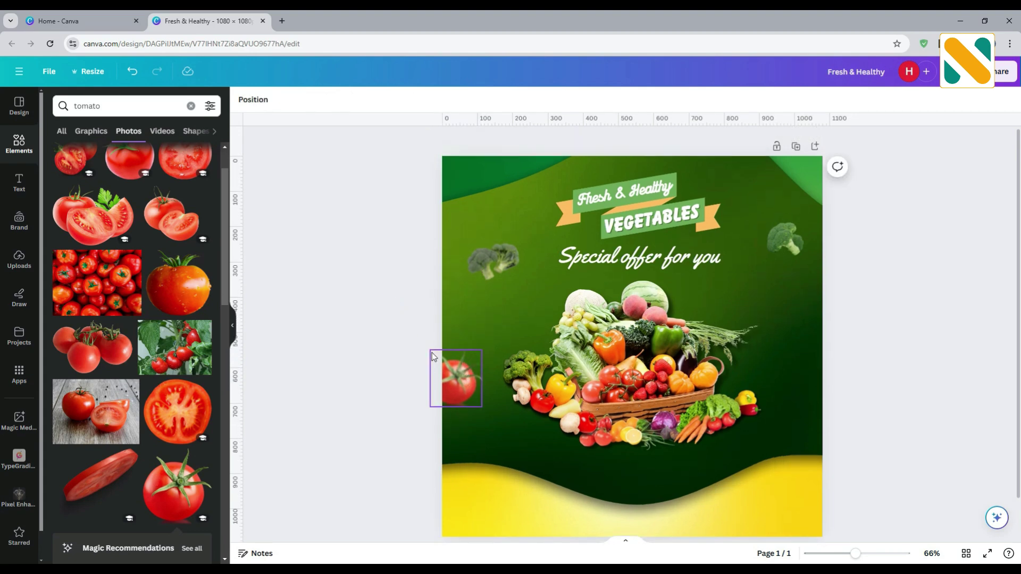
scroll(708, 439, "down", 2)
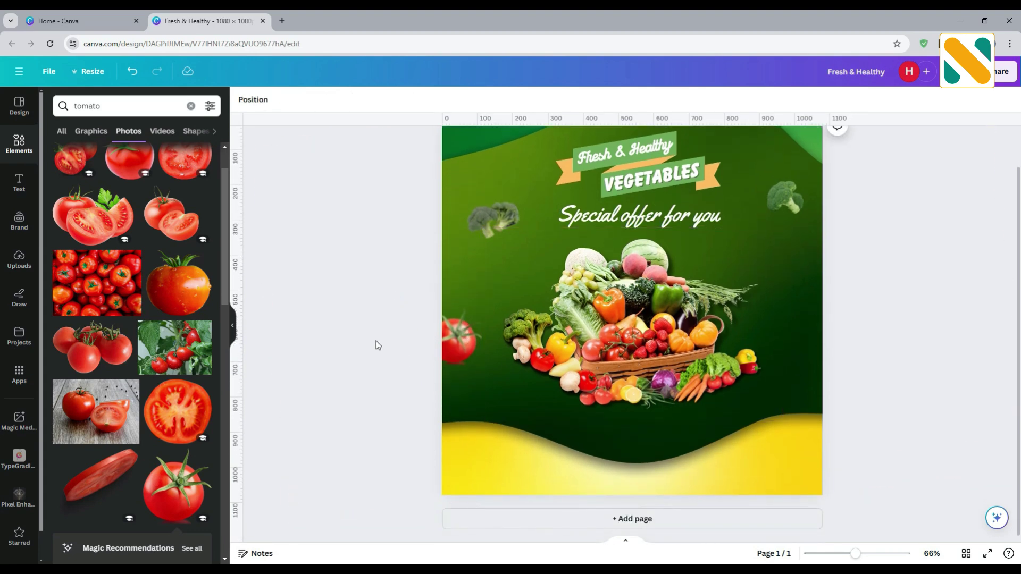
Step: Search the graphics for "vegetable logo" and add the round spoon-and-fork emblem to the page
left_click(104, 106)
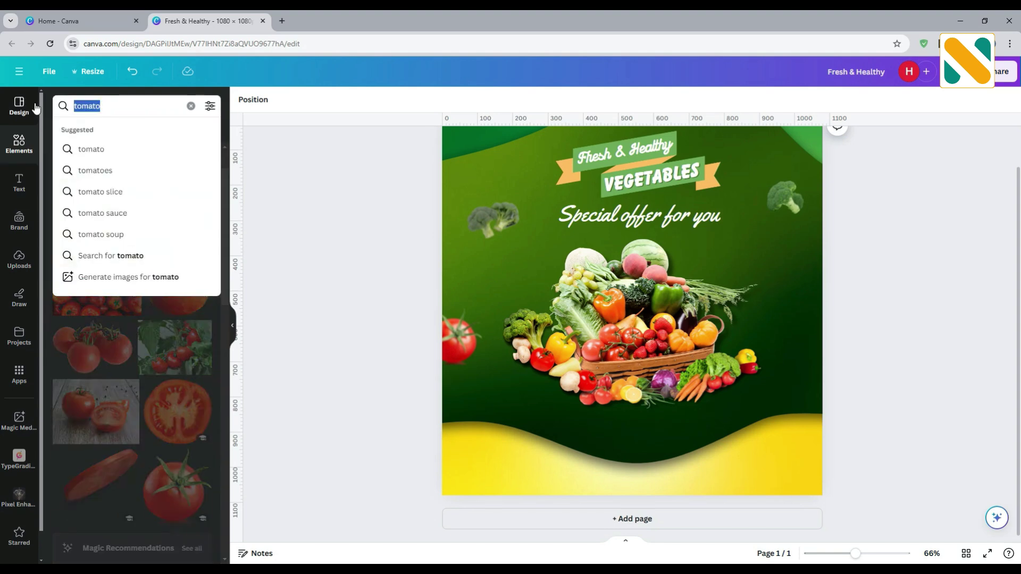
key("BackSpace")
type("veget")
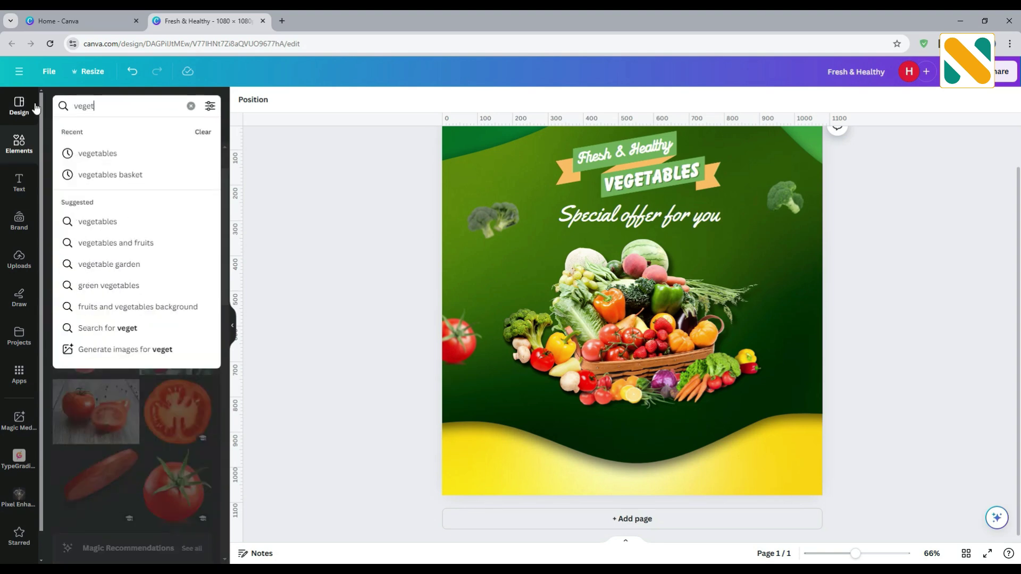
type("able logo")
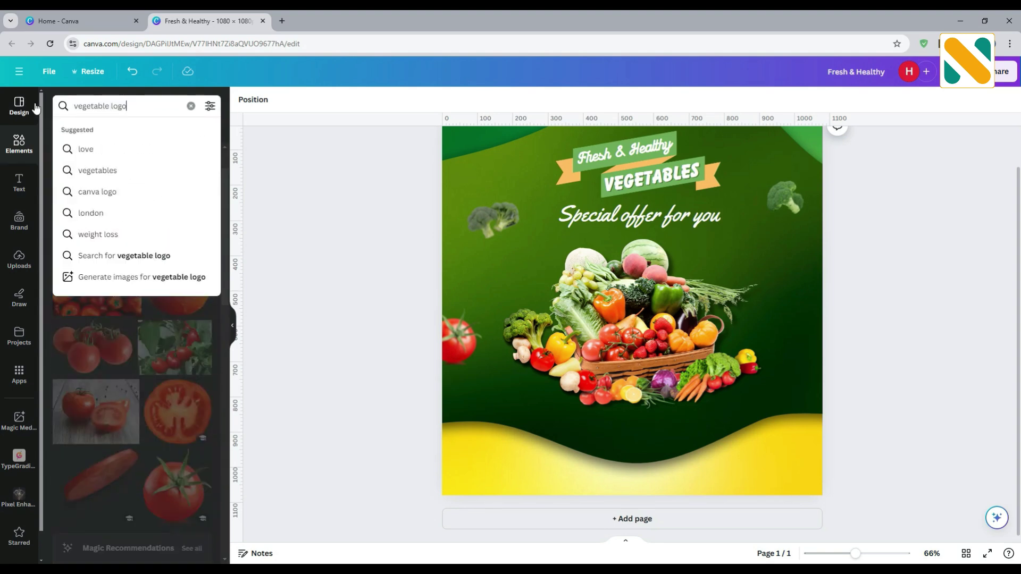
key("Return")
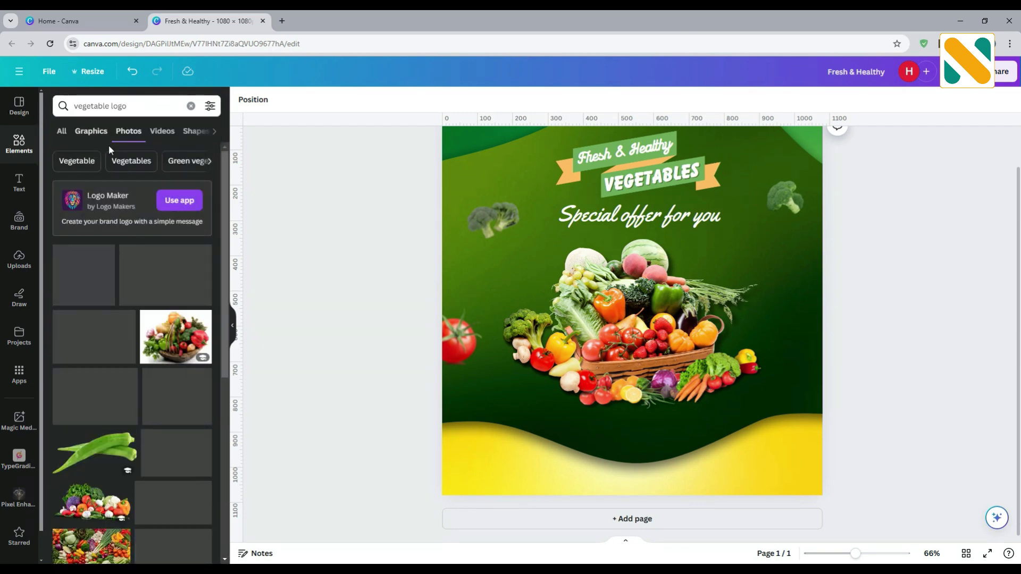
left_click(94, 133)
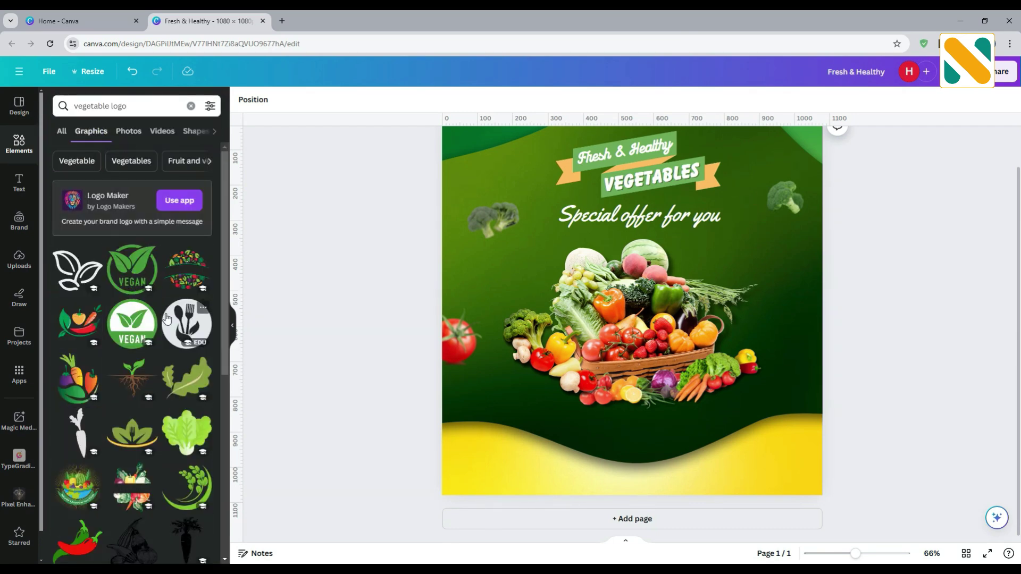
left_click(184, 322)
scroll(334, 281, "up", 1)
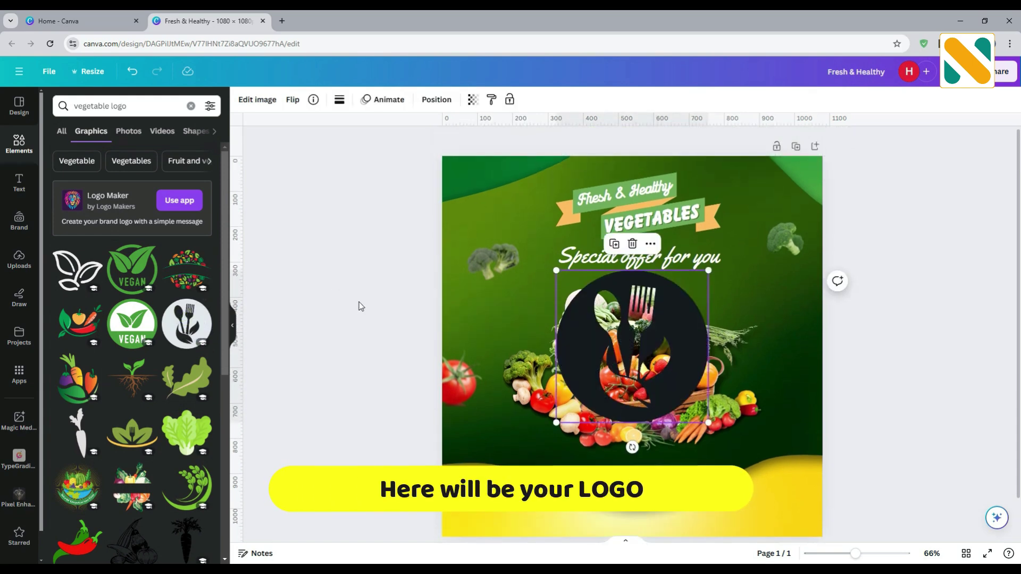
left_click(360, 303)
Step: Shrink the round emblem into the page's top-left corner and recolor it white
left_click_drag(706, 405, 475, 222)
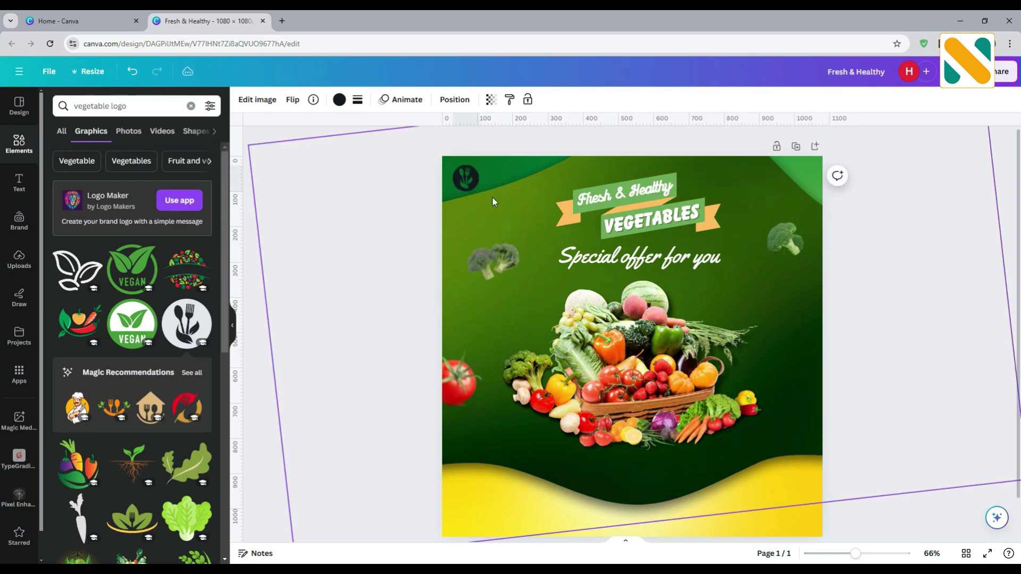
left_click(477, 190)
left_click_drag(481, 194, 477, 190)
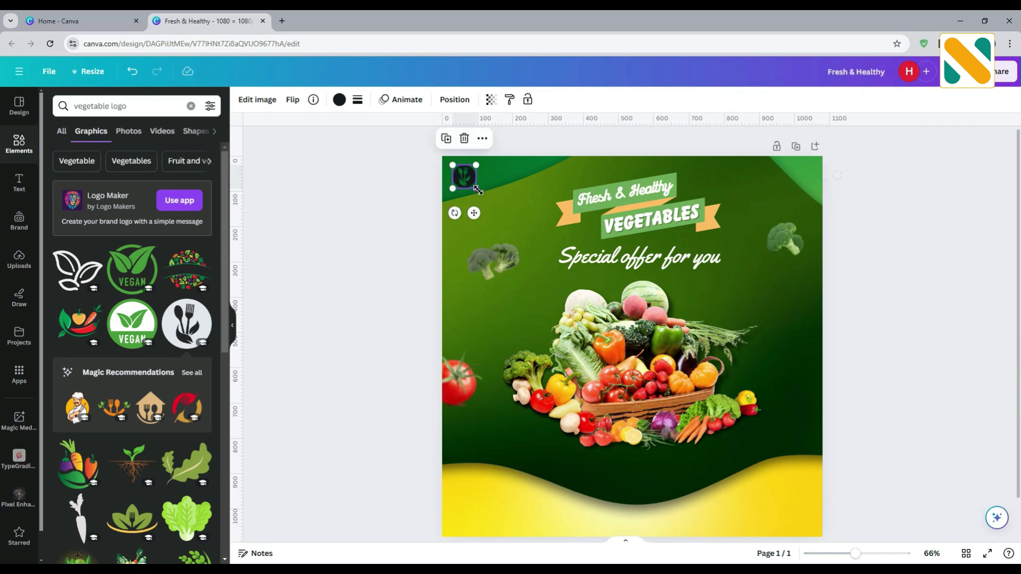
left_click(339, 99)
left_click(204, 424)
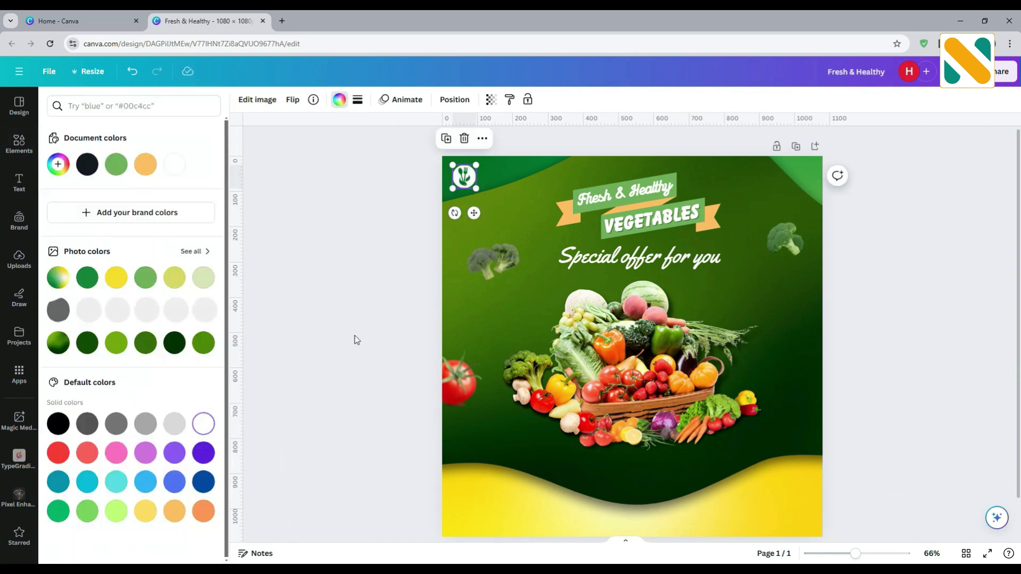
left_click(372, 304)
Step: Add the body text "logo" and place it just right of the white emblem
left_click(18, 184)
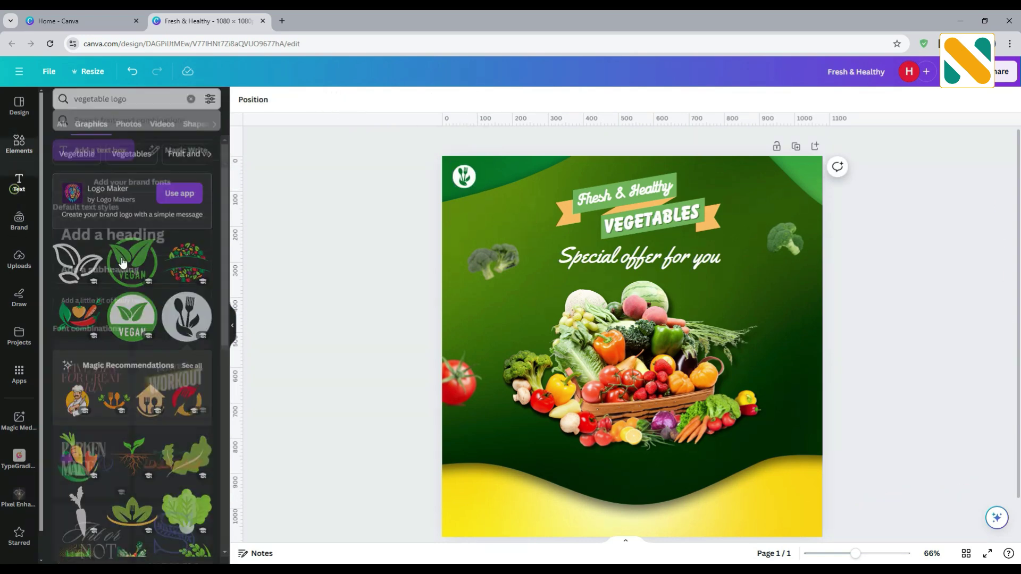
left_click(155, 294)
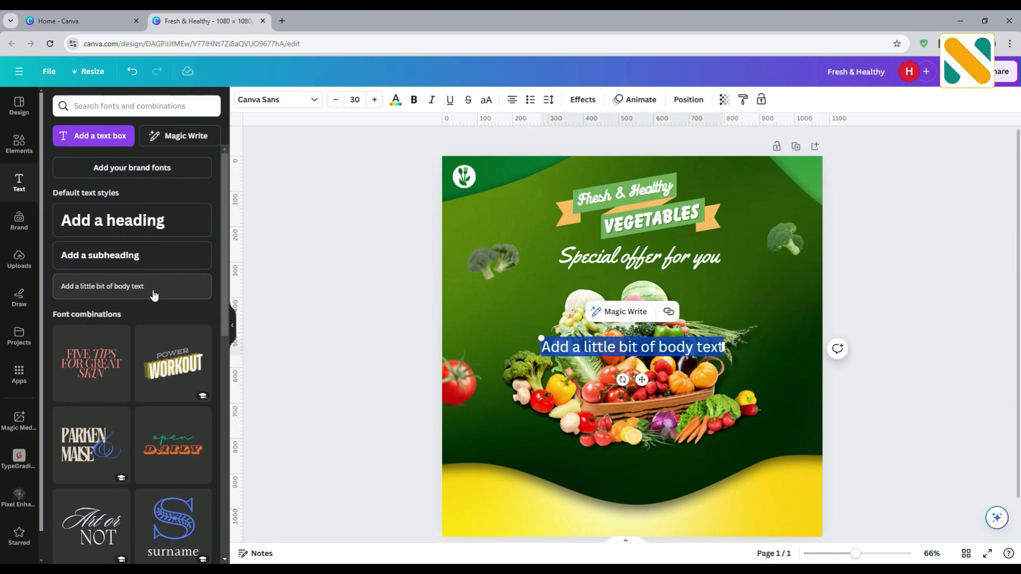
type("logo")
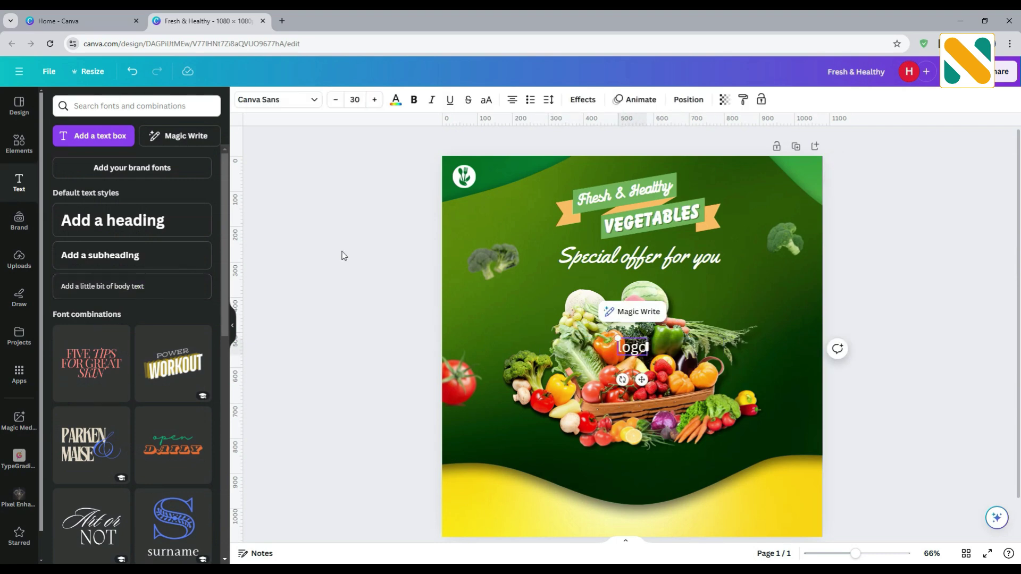
left_click_drag(633, 347, 486, 156)
left_click(400, 196)
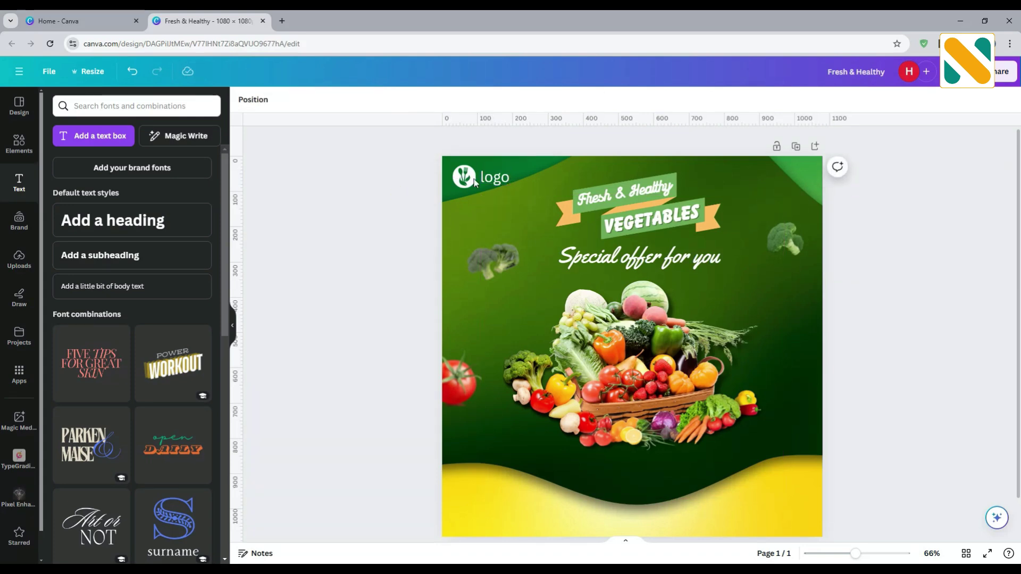
left_click(495, 182)
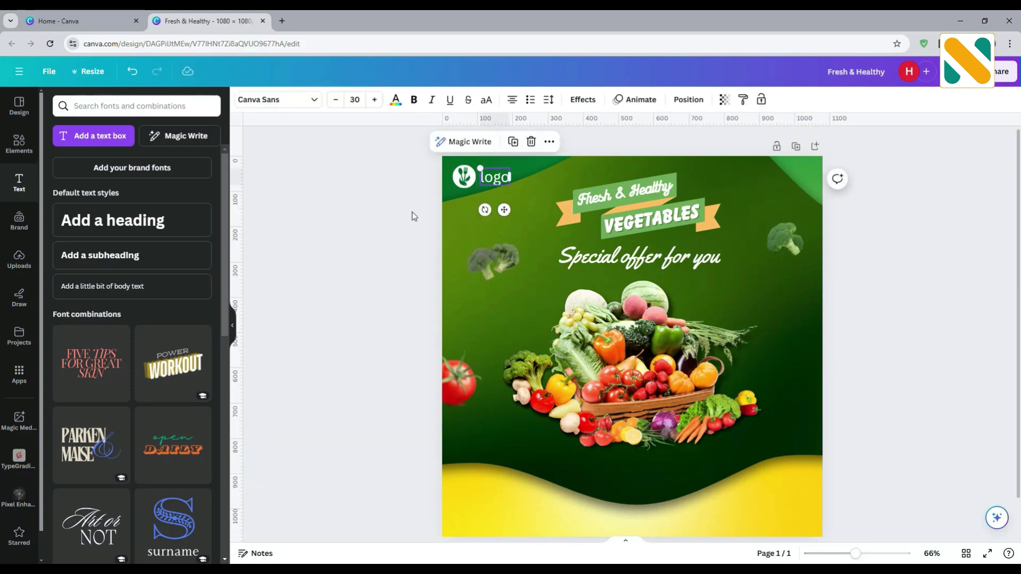
left_click(329, 245)
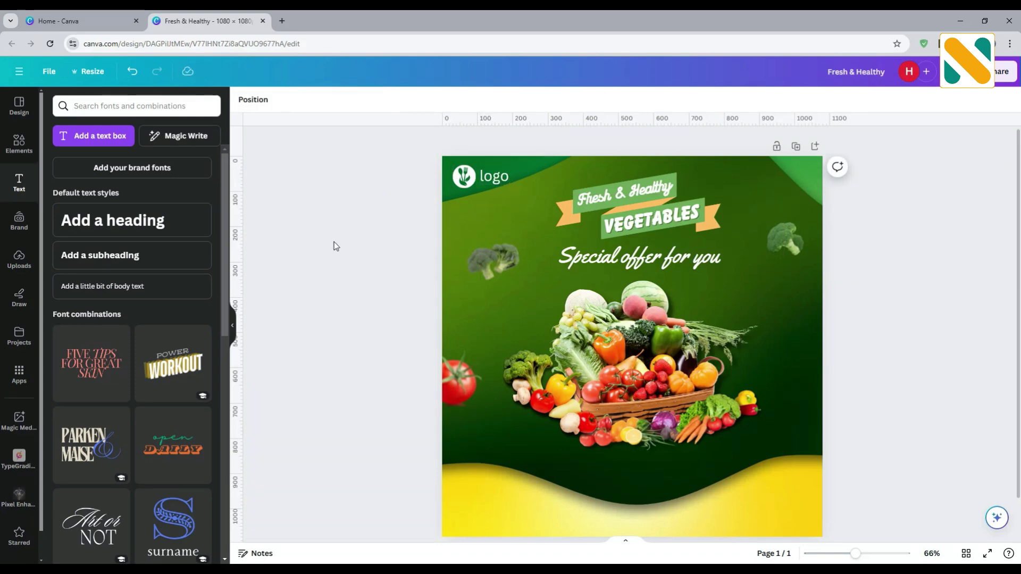
Step: Add a soft oval shadow from a "shadow" graphics search and move it down over the lower part of the vegetable basket
left_click(16, 144)
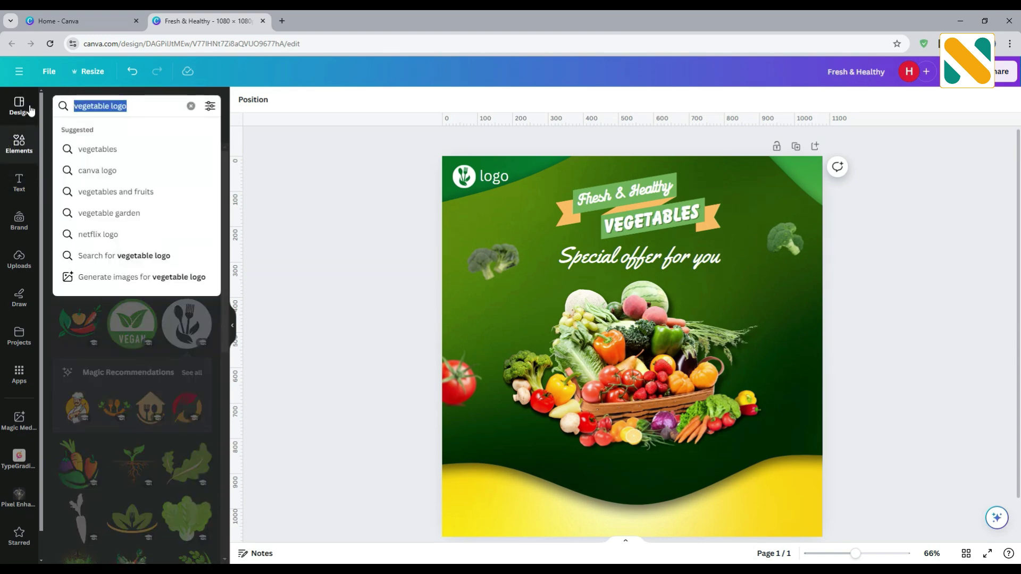
type("shadow")
key("Return")
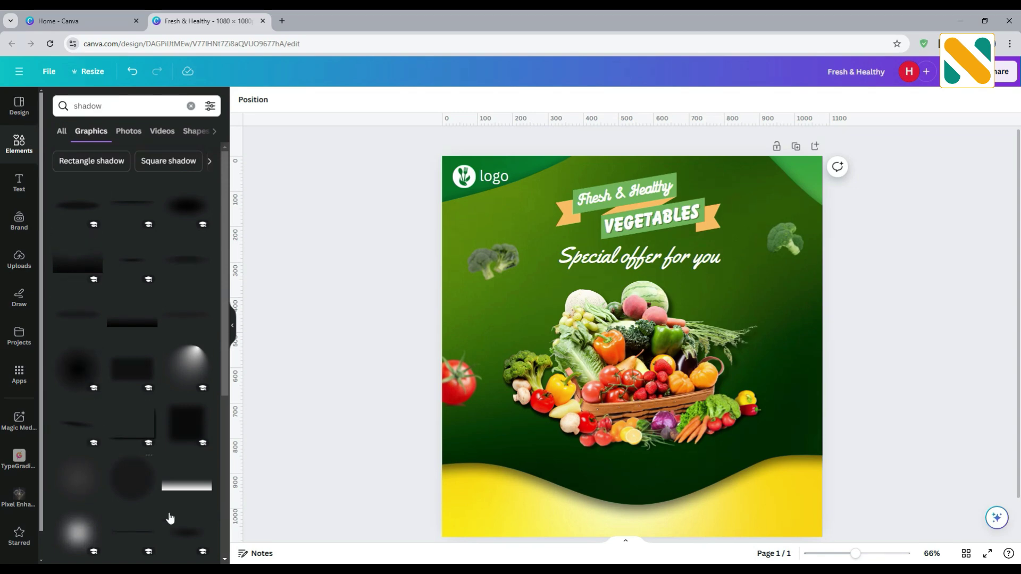
left_click(183, 533)
left_click_drag(621, 351, 621, 432)
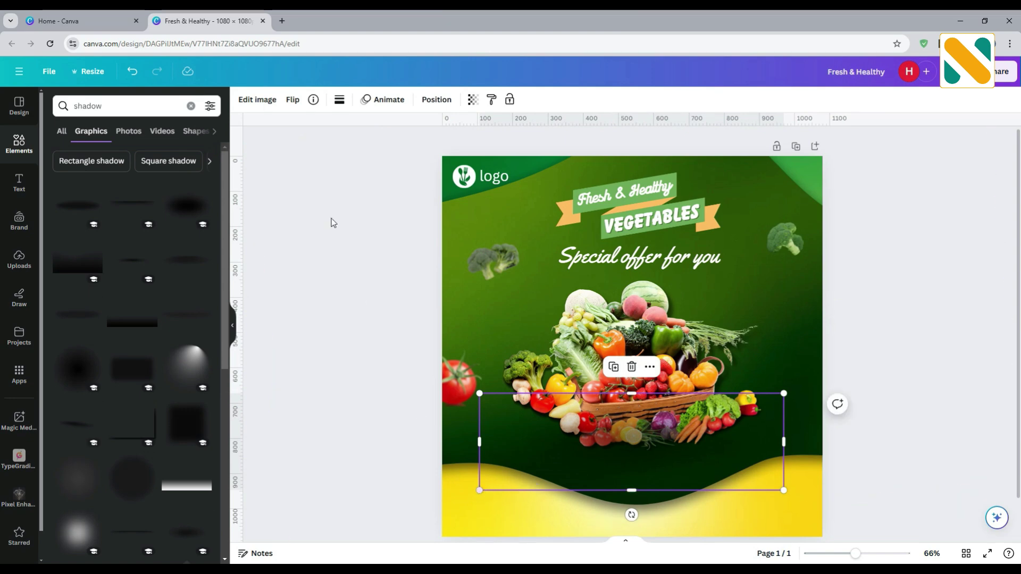
Step: Send the soft shadow one layer backward behind the vegetable basket and enlarge it slightly
left_click(436, 99)
left_click(185, 127)
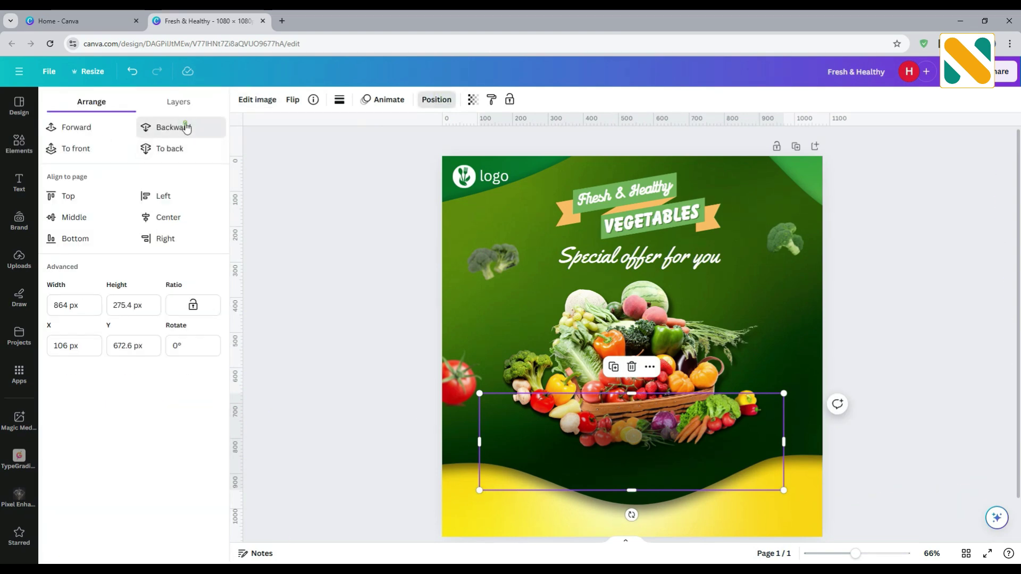
left_click_drag(483, 493, 464, 496)
left_click(325, 376)
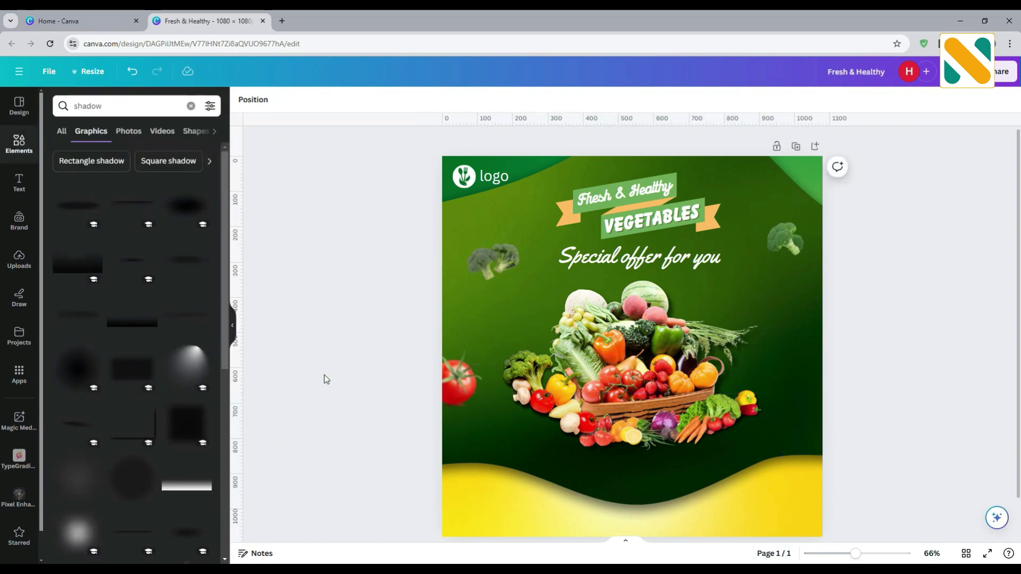
Step: Add the yellow starburst from an "offer" graphics search, shrunk and placed at the page's right edge area just below the broccoli
left_click(122, 105)
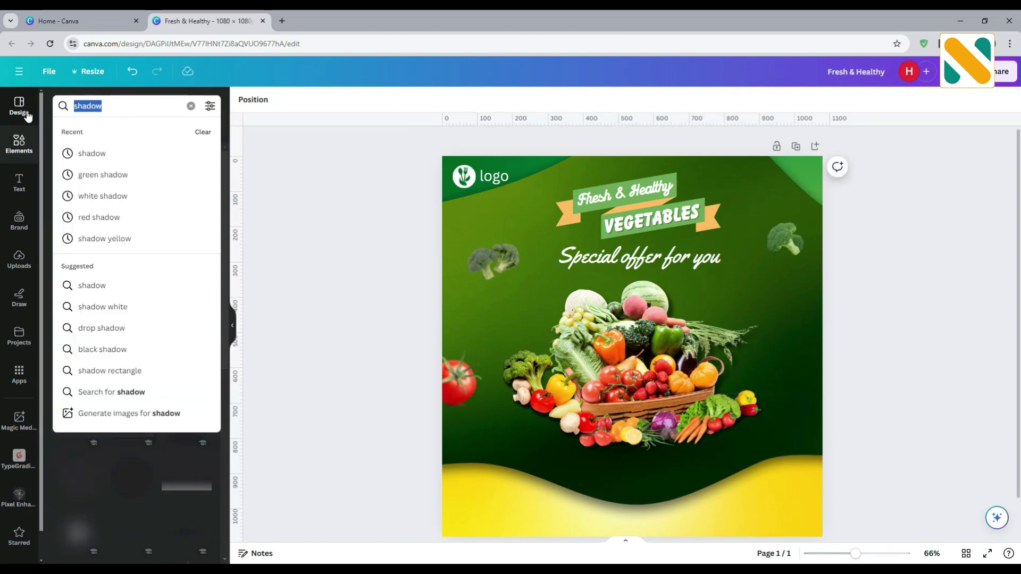
type("offer")
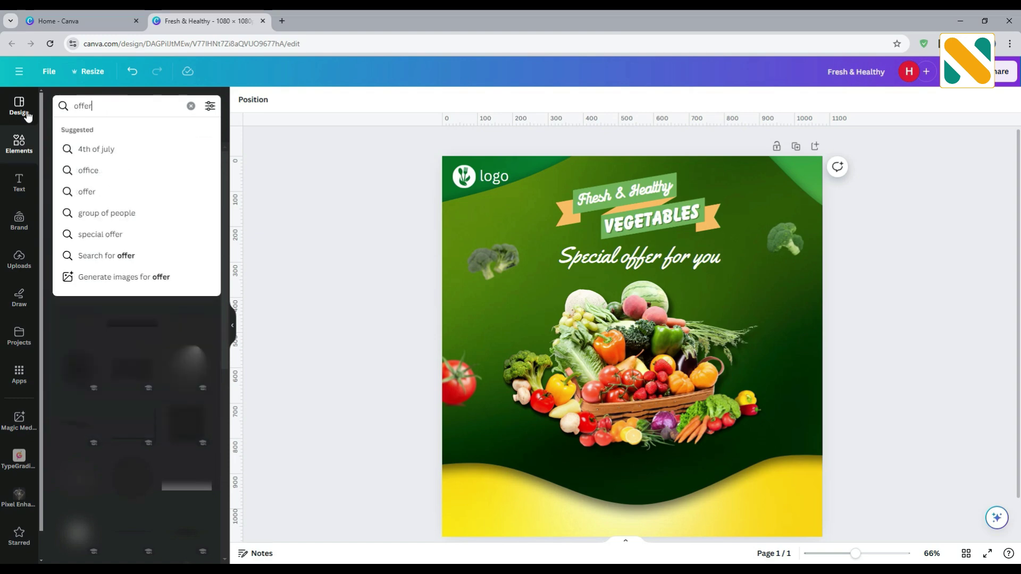
key("Return")
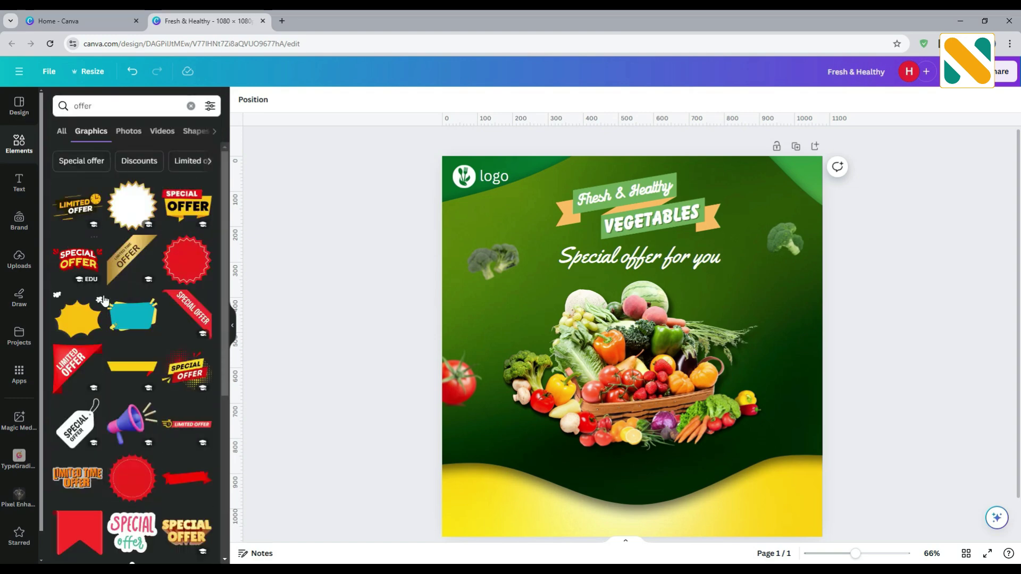
left_click(86, 328)
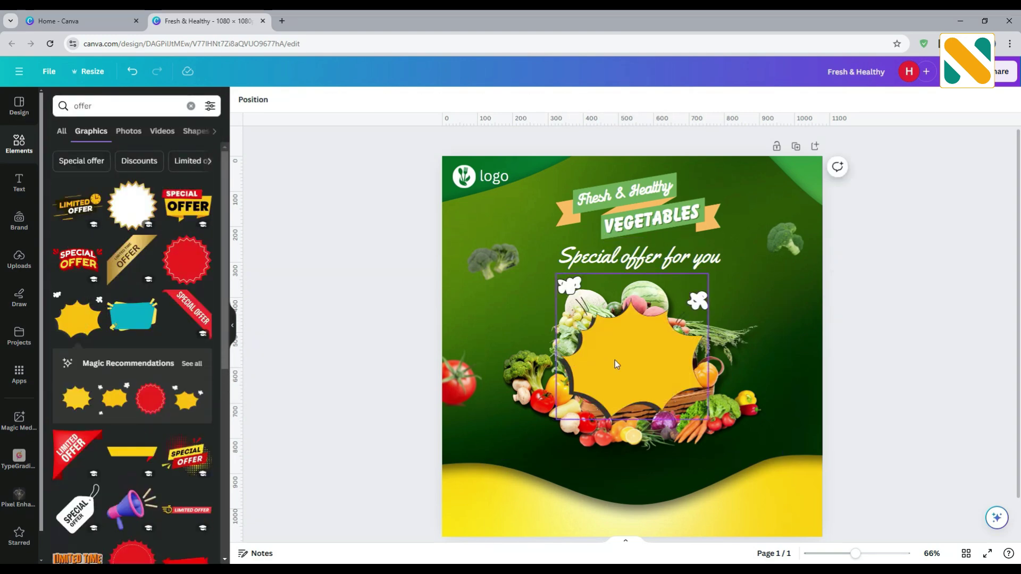
left_click_drag(556, 420, 739, 325)
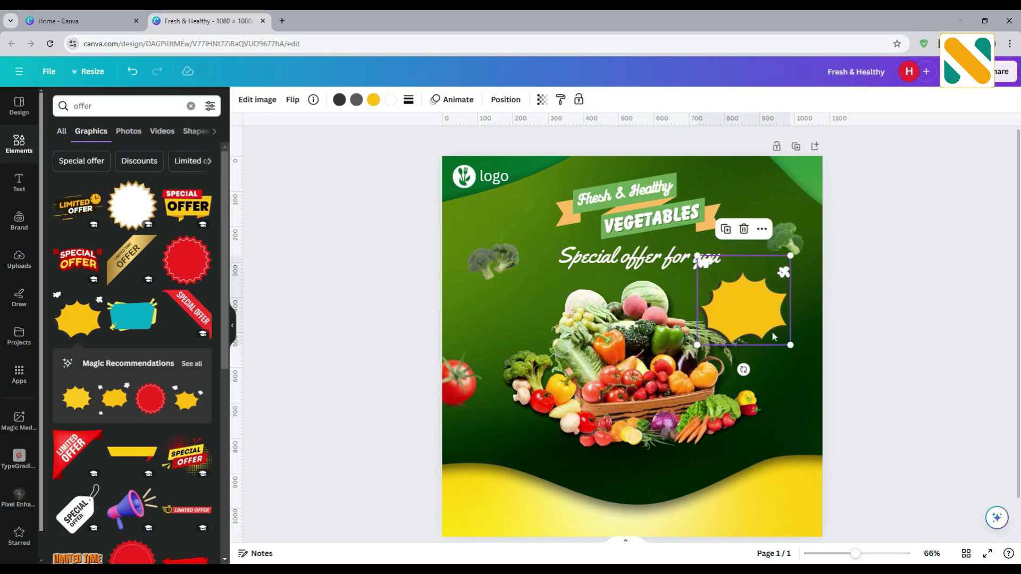
left_click_drag(790, 344, 776, 290)
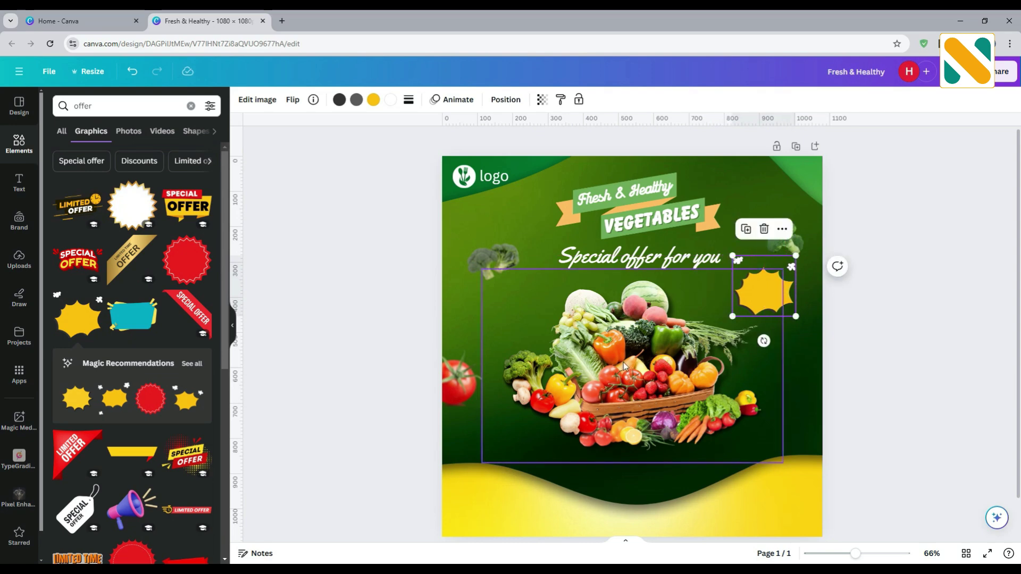
Step: Enlarge the vegetable basket together with its shadow slightly and shift it a little to the right
left_click_drag(622, 362, 624, 366)
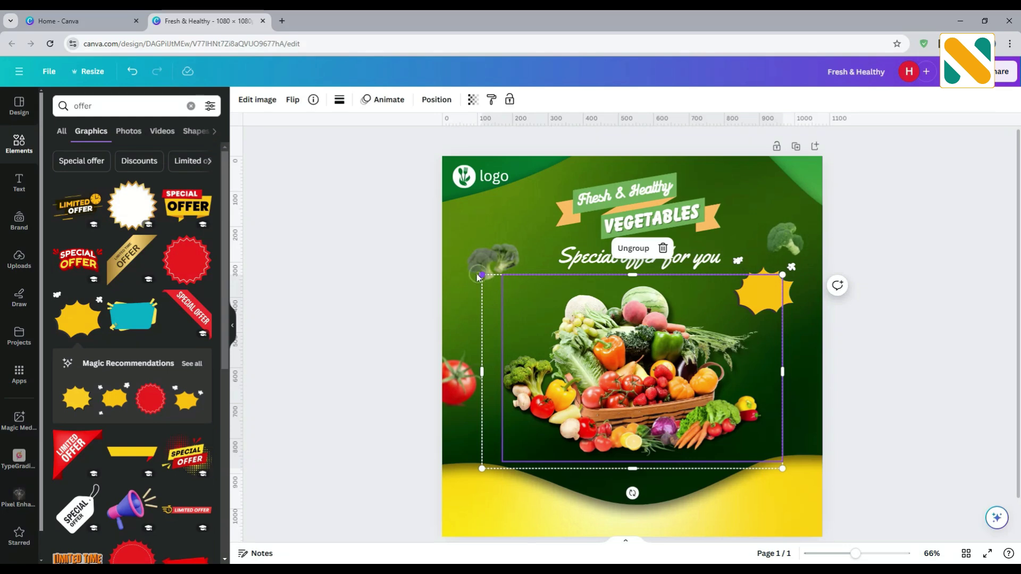
left_click_drag(469, 272, 461, 265)
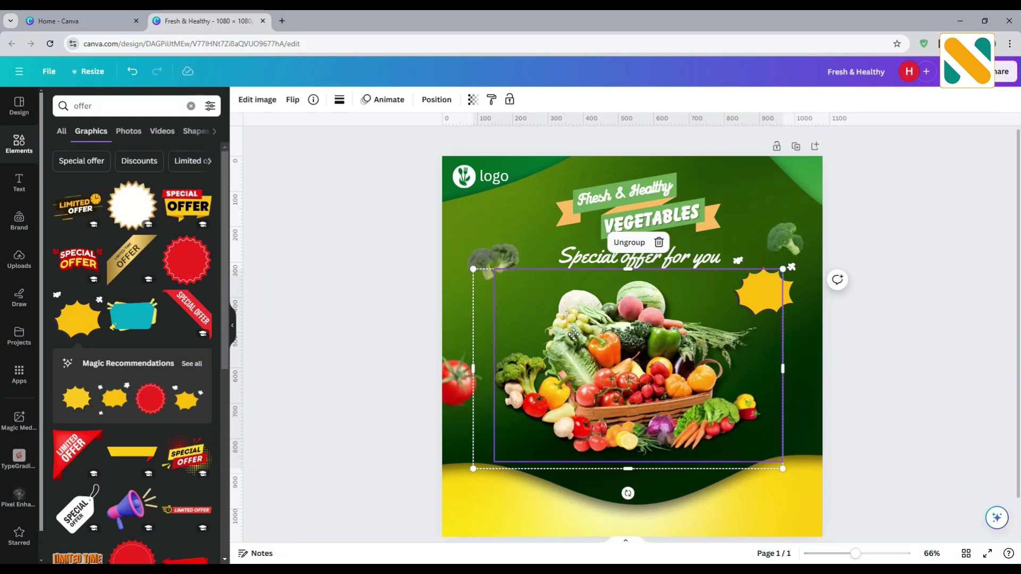
left_click_drag(573, 334, 581, 334)
left_click(298, 274)
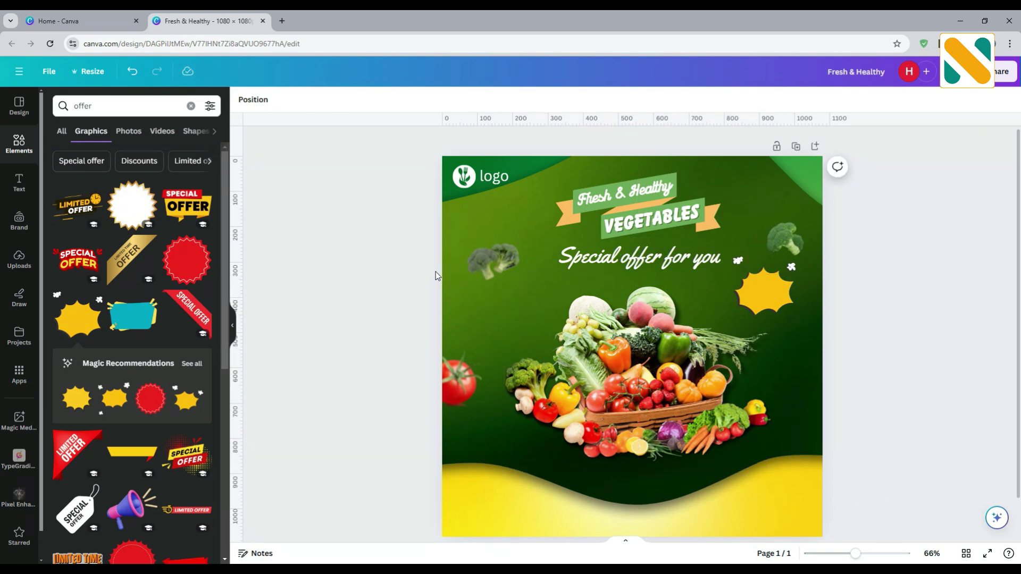
Step: Add a subheading text reading "30% off" to the page
left_click(18, 185)
left_click(126, 255)
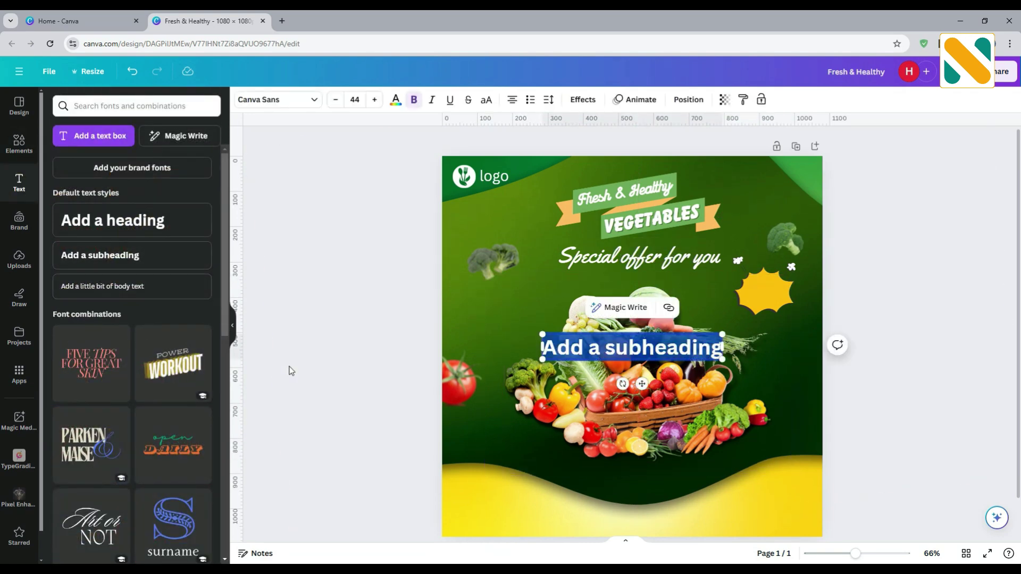
type("30% off")
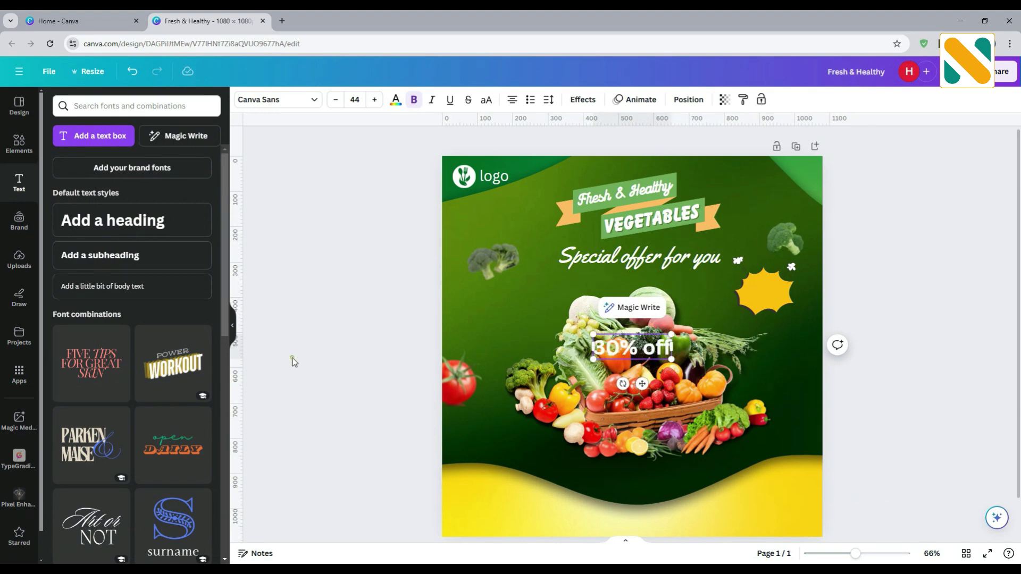
left_click(293, 359)
Step: Wrap the "30% off" text onto two lines in uppercase and set its line spacing to 1.02
left_click(653, 354)
left_click_drag(672, 355, 654, 354)
left_click(512, 103)
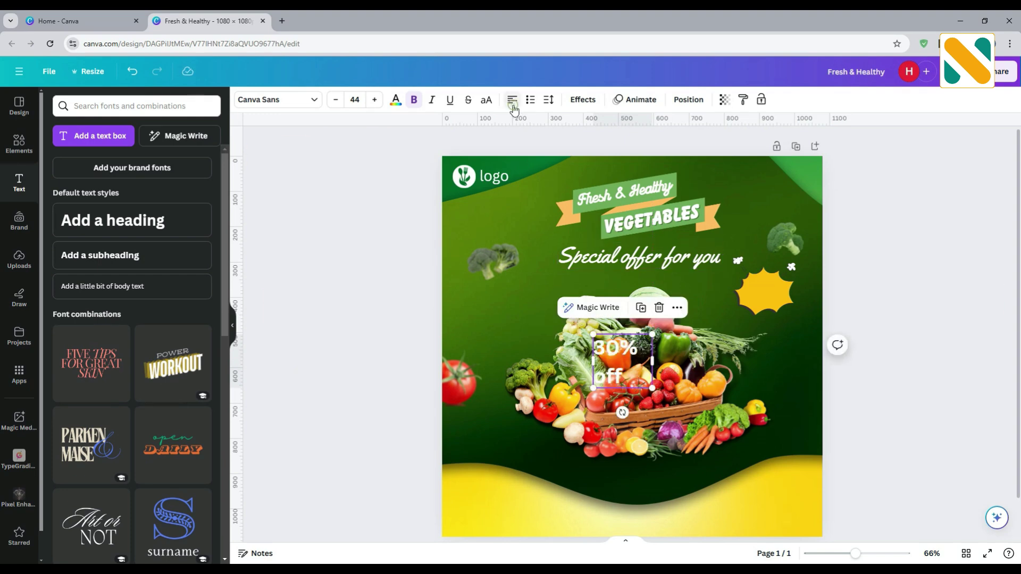
left_click(486, 100)
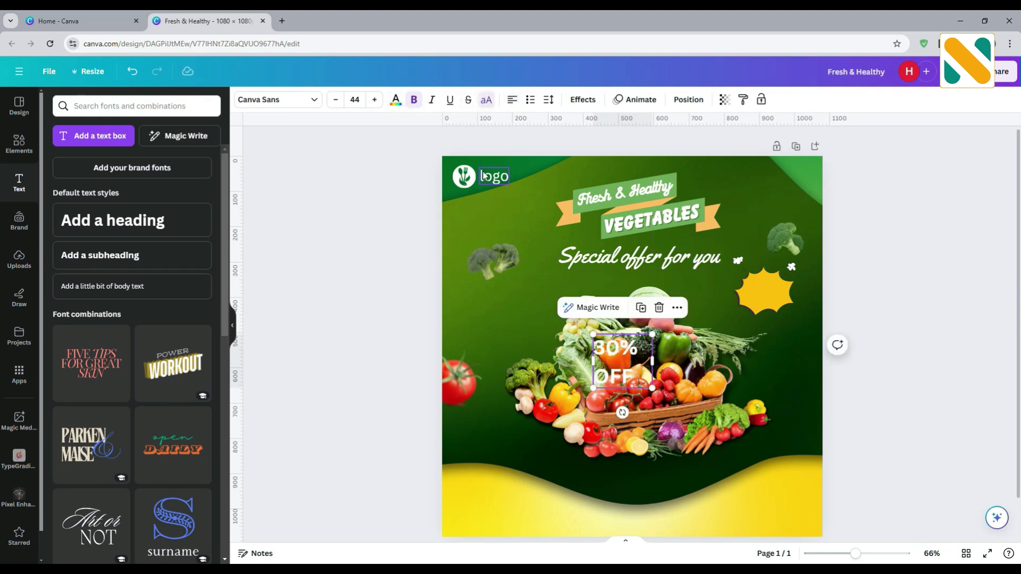
left_click(548, 100)
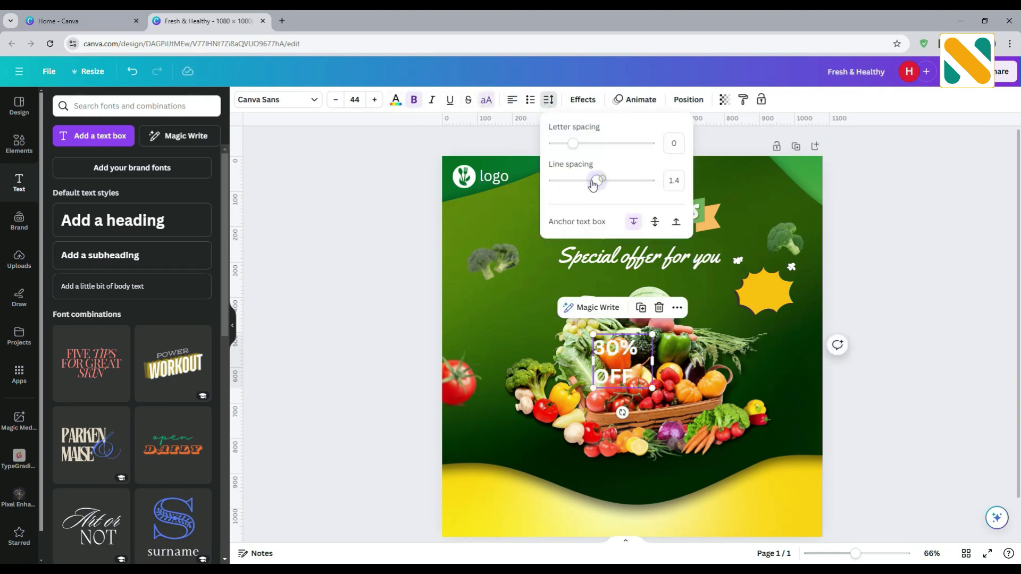
left_click_drag(593, 183, 578, 184)
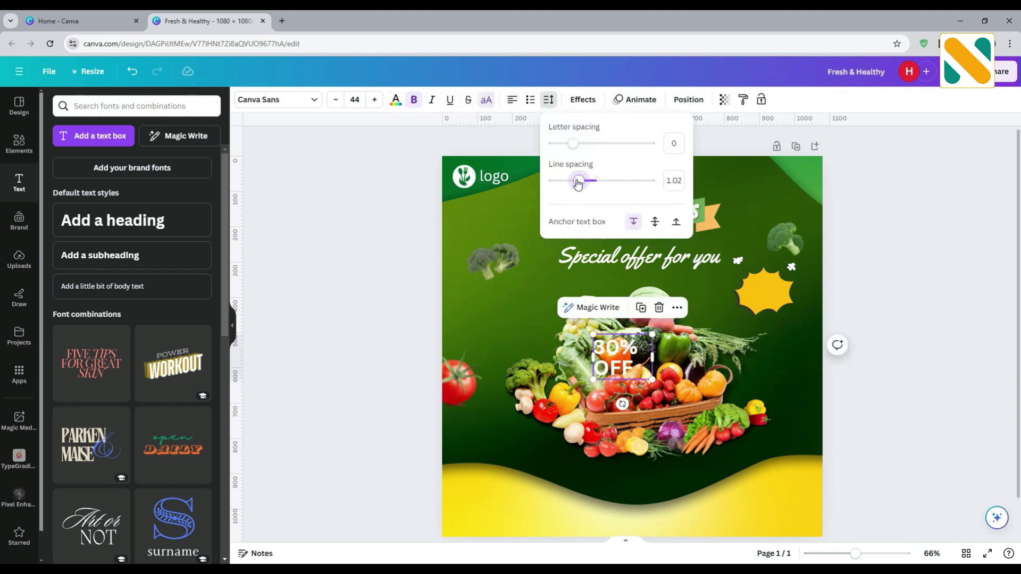
left_click(413, 342)
Step: Place the "30% OFF" text inside the yellow starburst, scaled down to font size 28.4 and center-aligned
left_click_drag(617, 360, 766, 291)
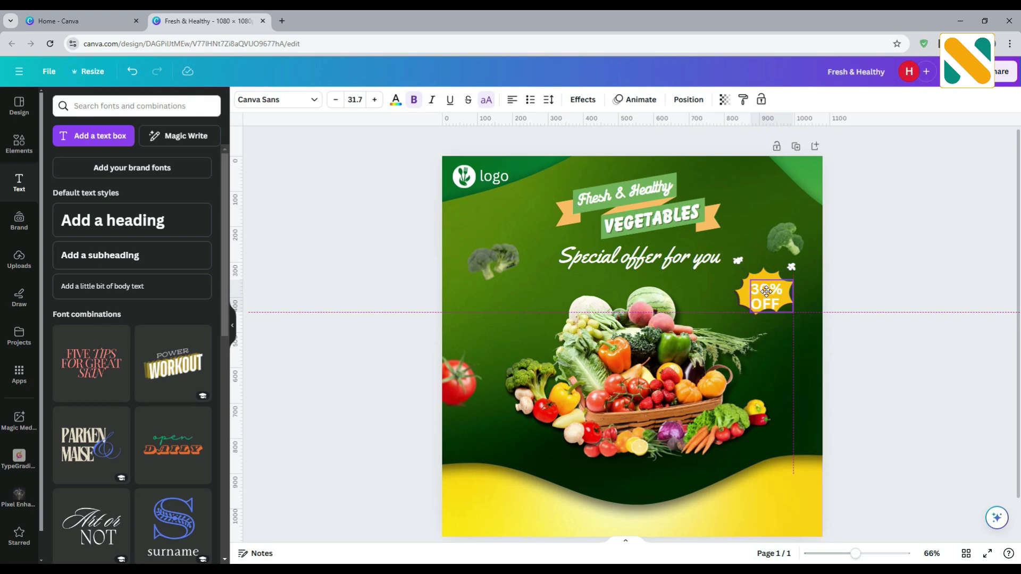
left_click(916, 292)
left_click(788, 314)
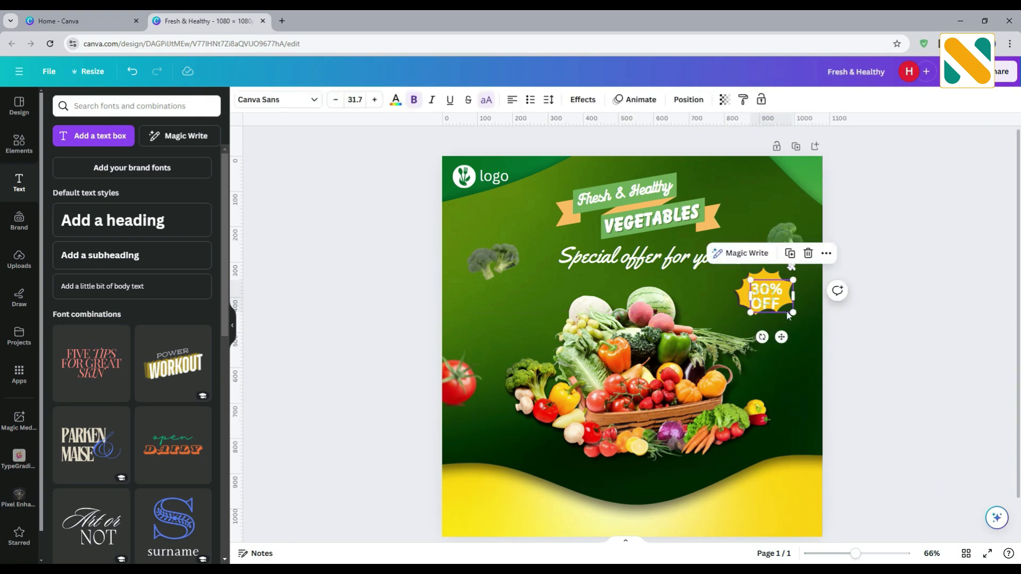
left_click_drag(794, 313, 789, 309)
left_click(821, 299)
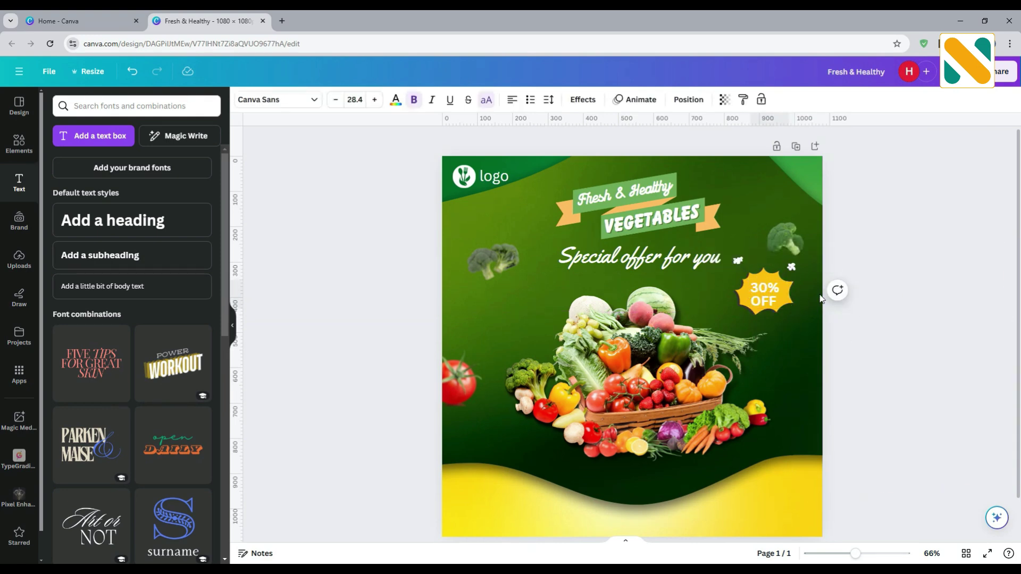
left_click(511, 102)
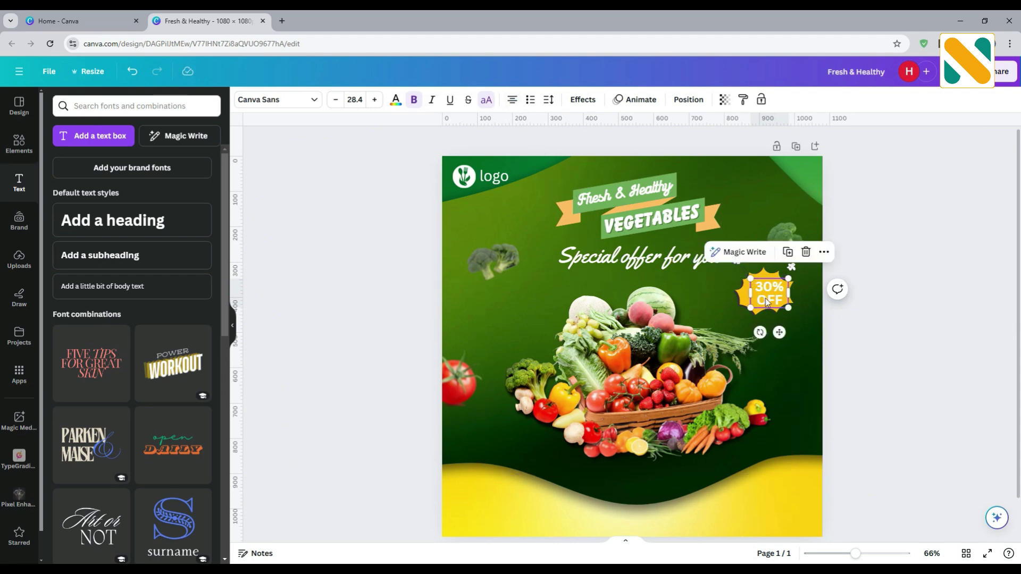
left_click_drag(779, 332, 774, 334)
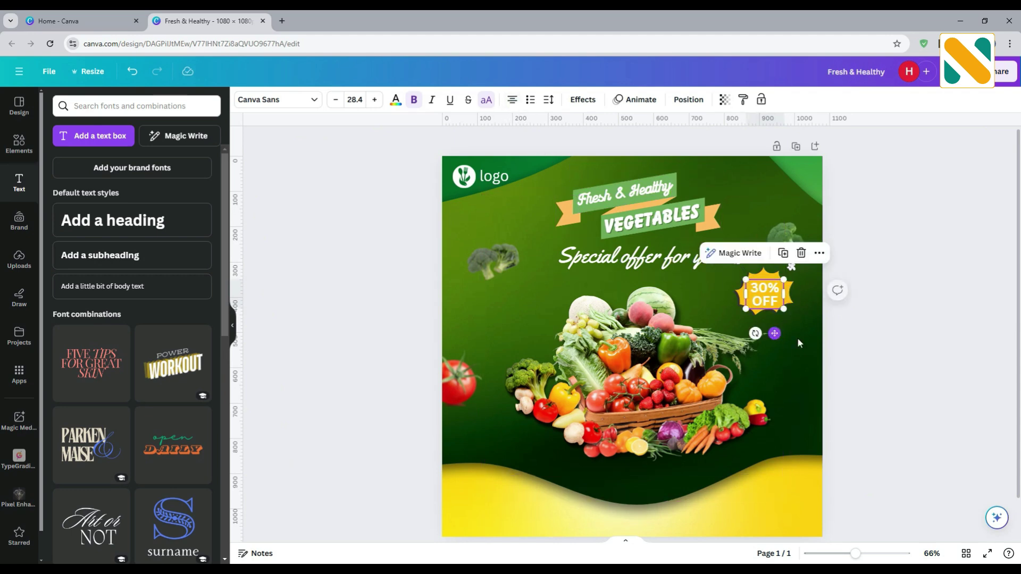
left_click(861, 330)
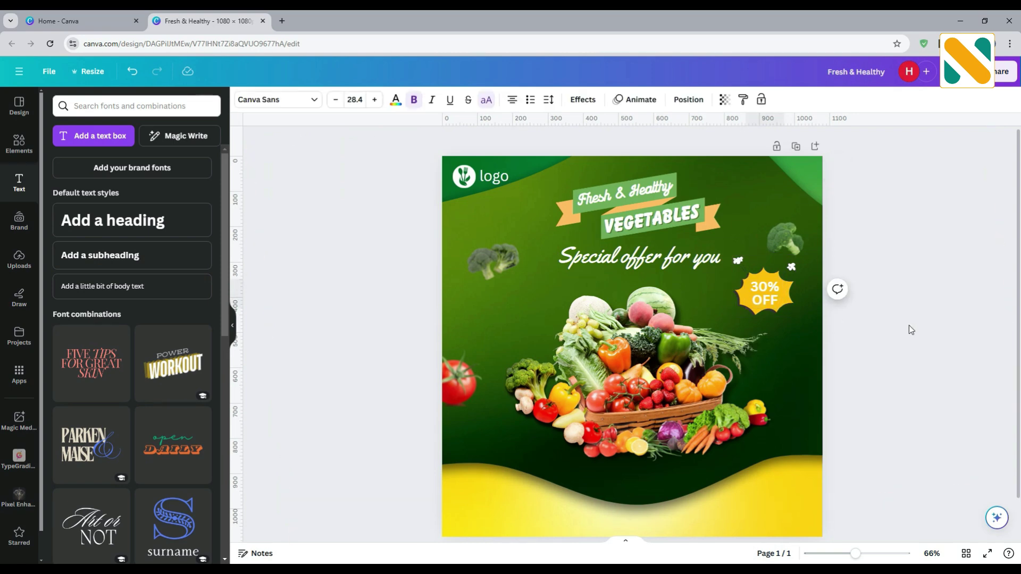
Step: Apply the Shadow text effect to the "30% OFF" text
left_click(764, 293)
left_click(581, 100)
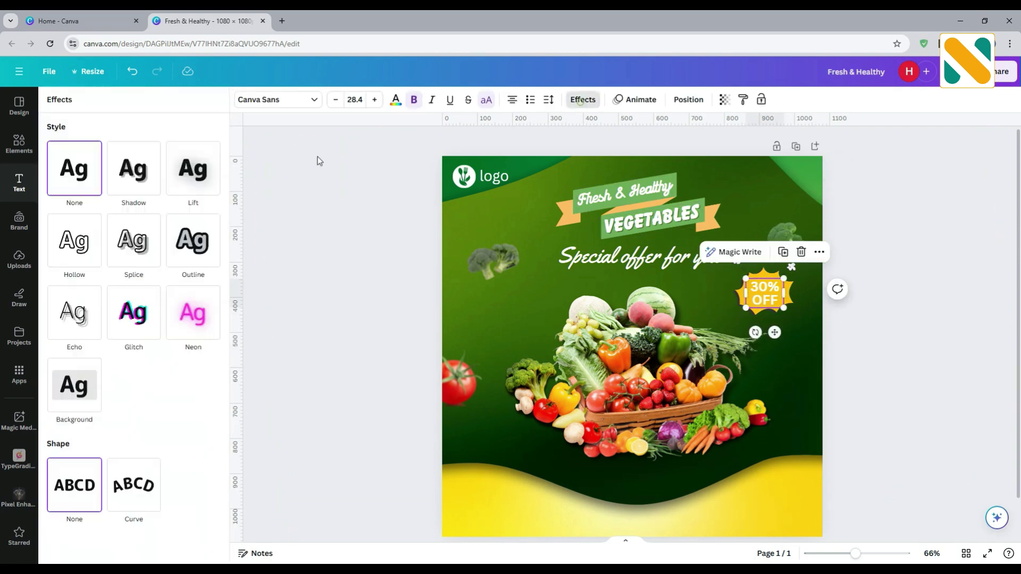
left_click(141, 177)
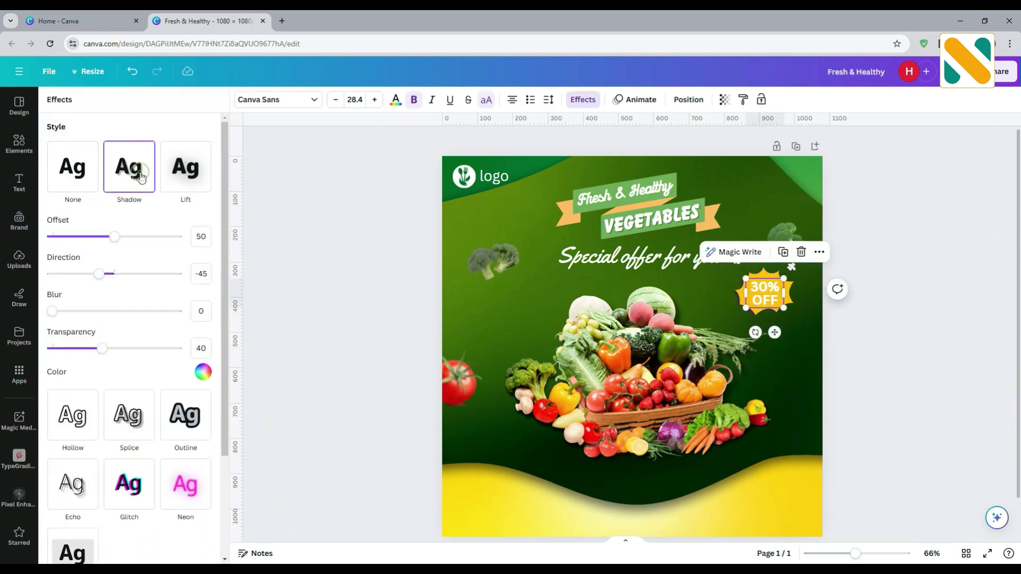
left_click(202, 372)
left_click(296, 261)
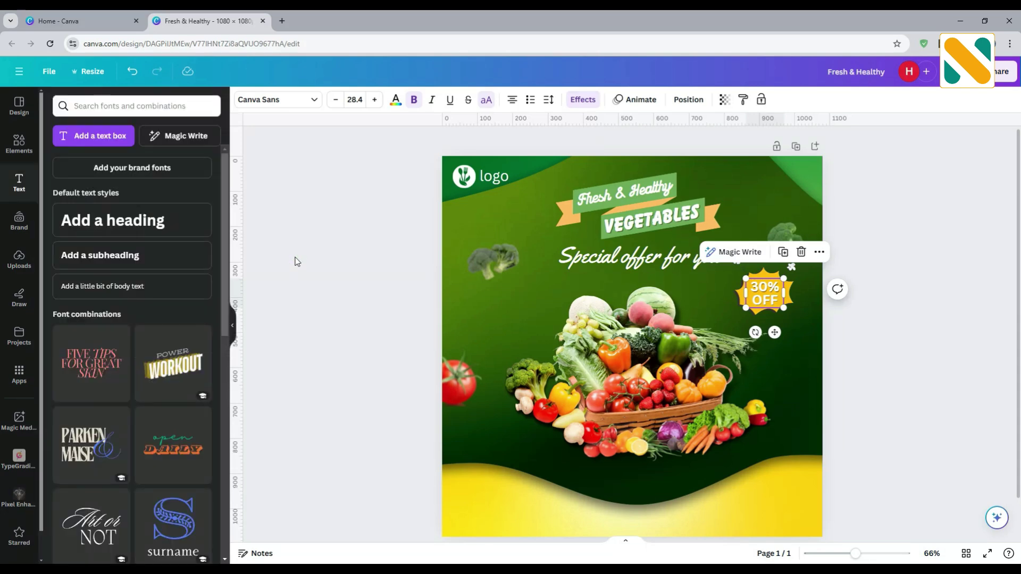
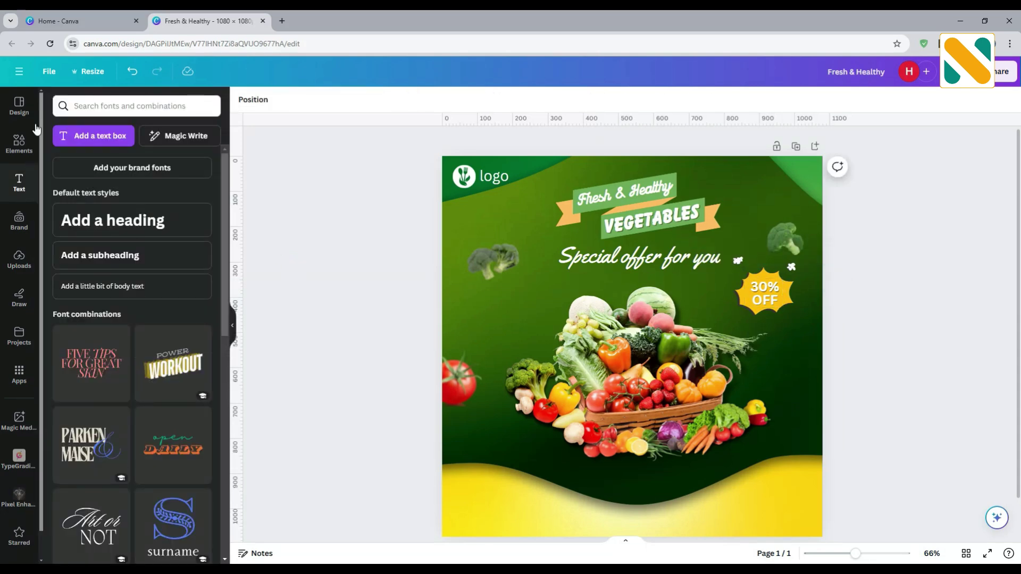
Step: Search the graphics for "arrow" and add the curved hand-drawn arrow with the scribbled head
left_click(14, 146)
left_click(82, 106)
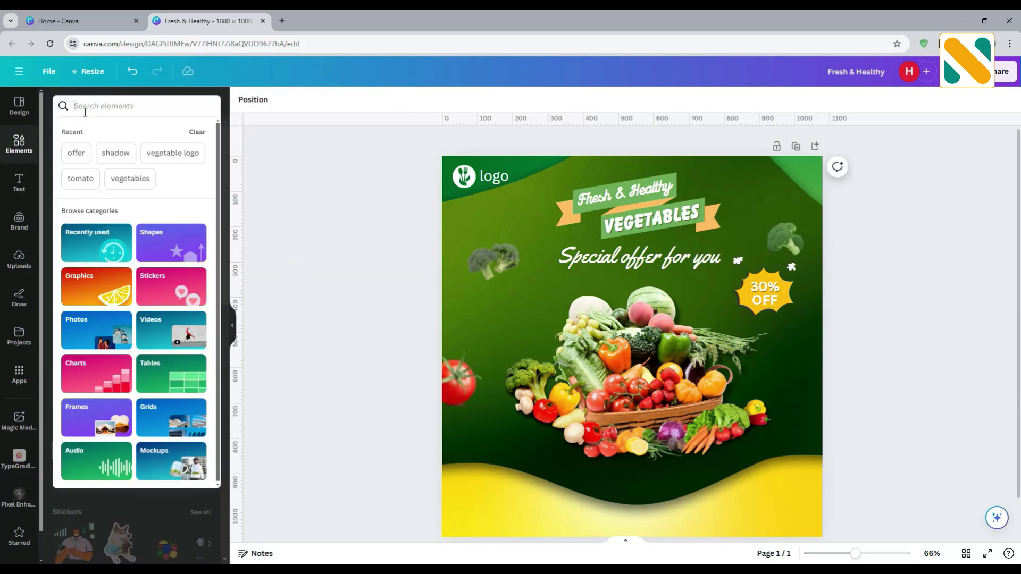
type("arrow")
key("Return")
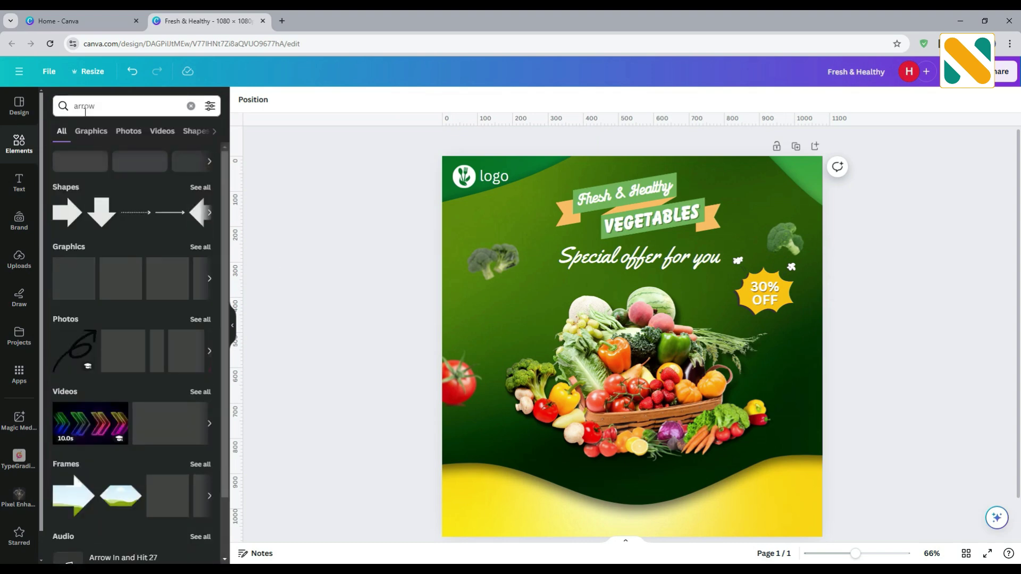
left_click(102, 133)
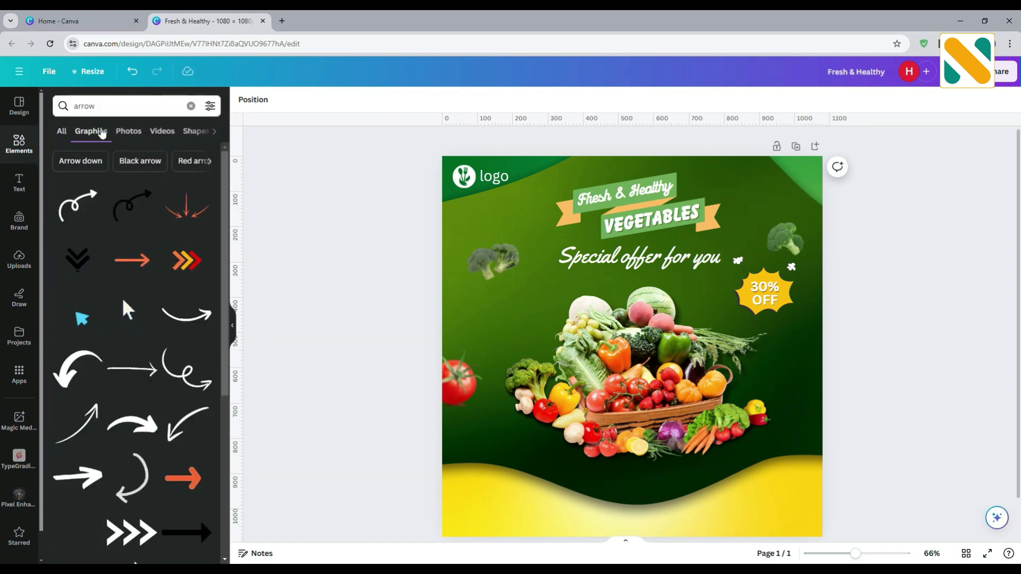
scroll(121, 291, "down", 2)
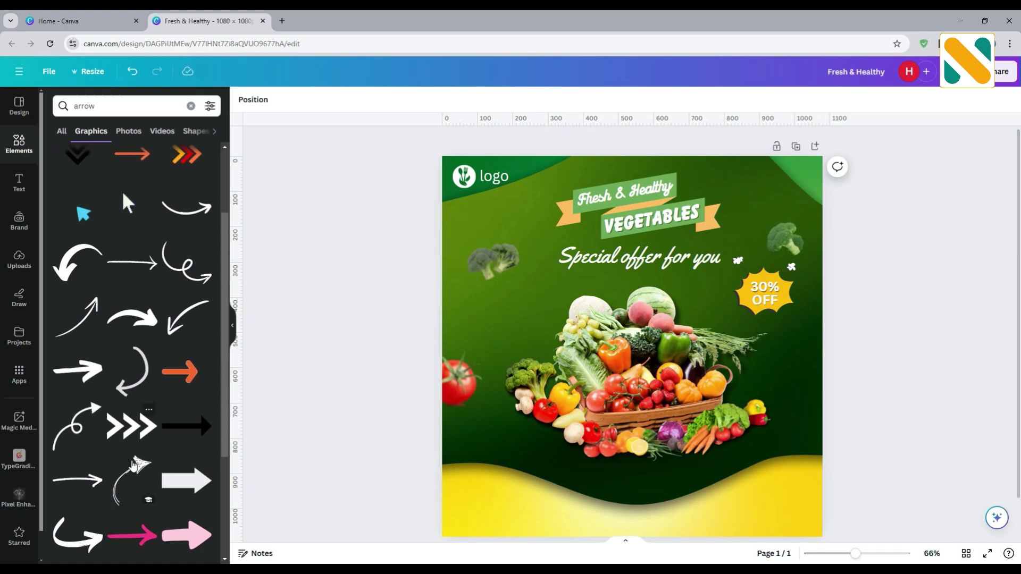
left_click(133, 468)
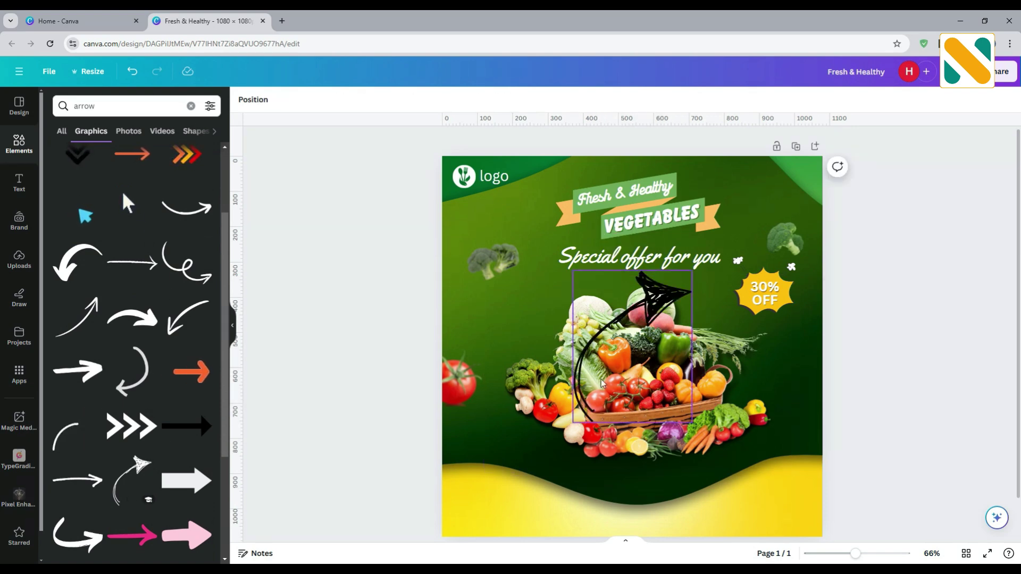
Step: Shrink the curved arrow to about 110 × 140 px, tilt it toward the starburst from above the basket, and recolor it white
left_click_drag(575, 424, 691, 347)
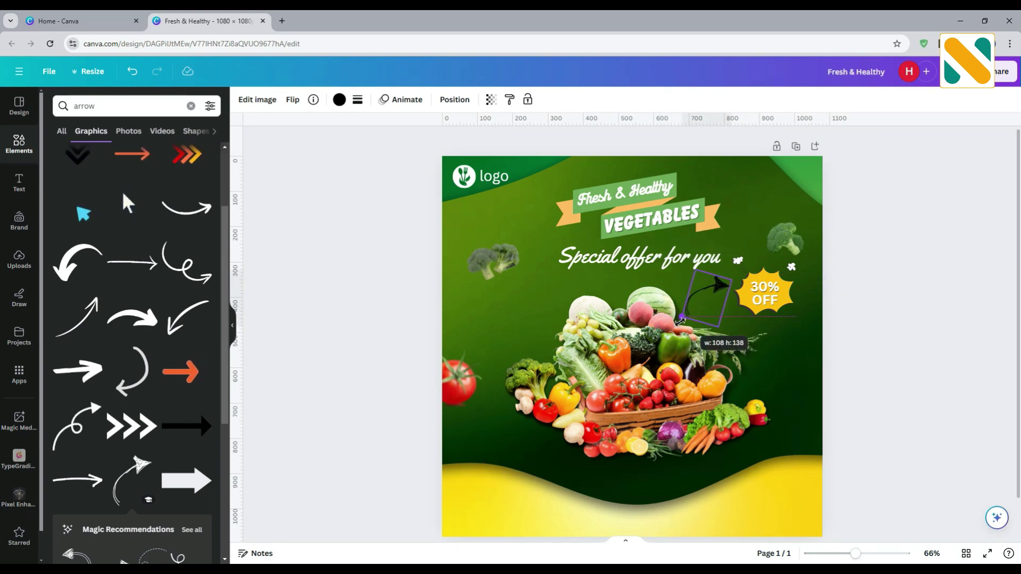
left_click(339, 99)
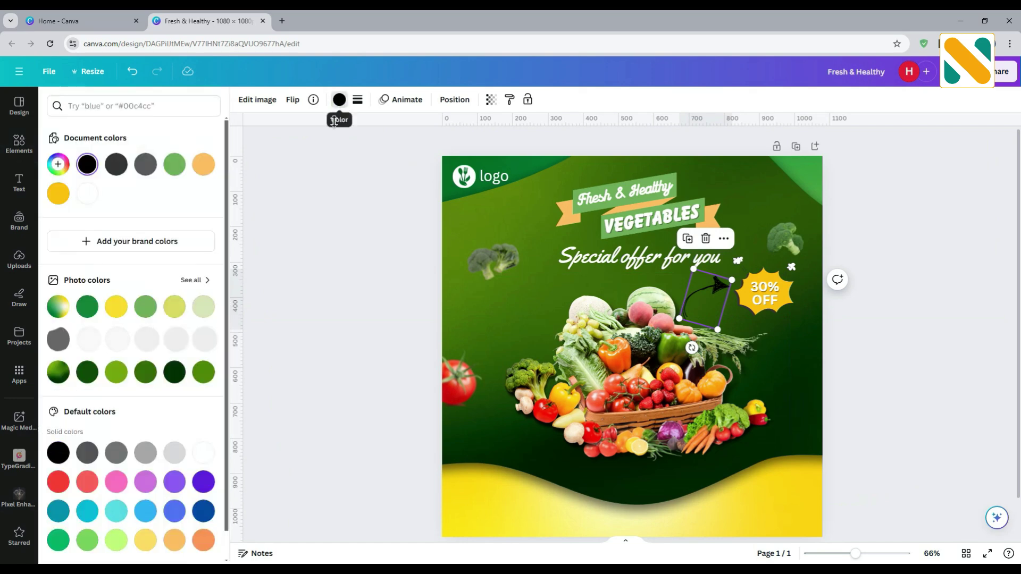
left_click(203, 452)
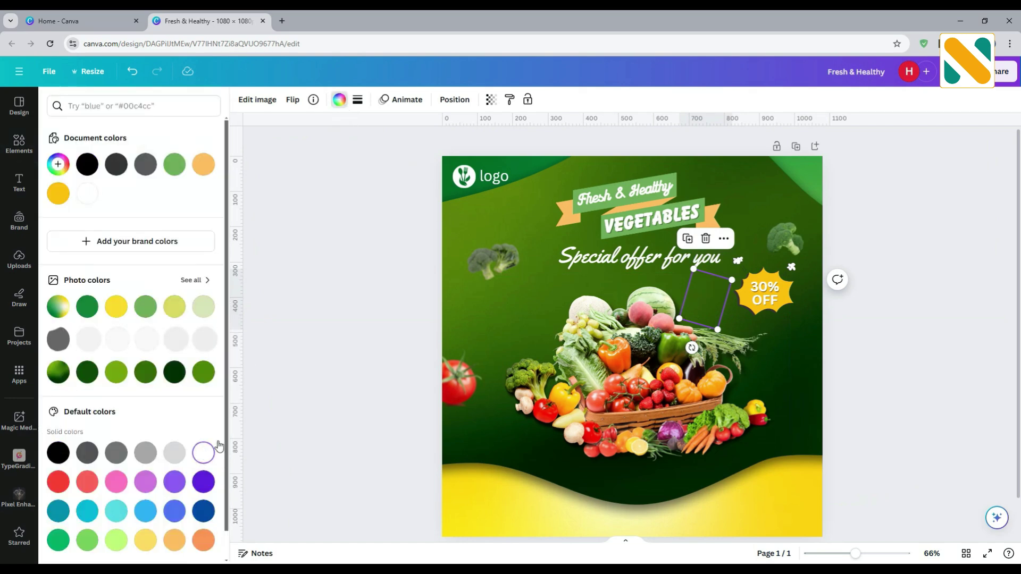
Step: Search the graphics for "button" and add the plain orange rounded button to the design
left_click(328, 296)
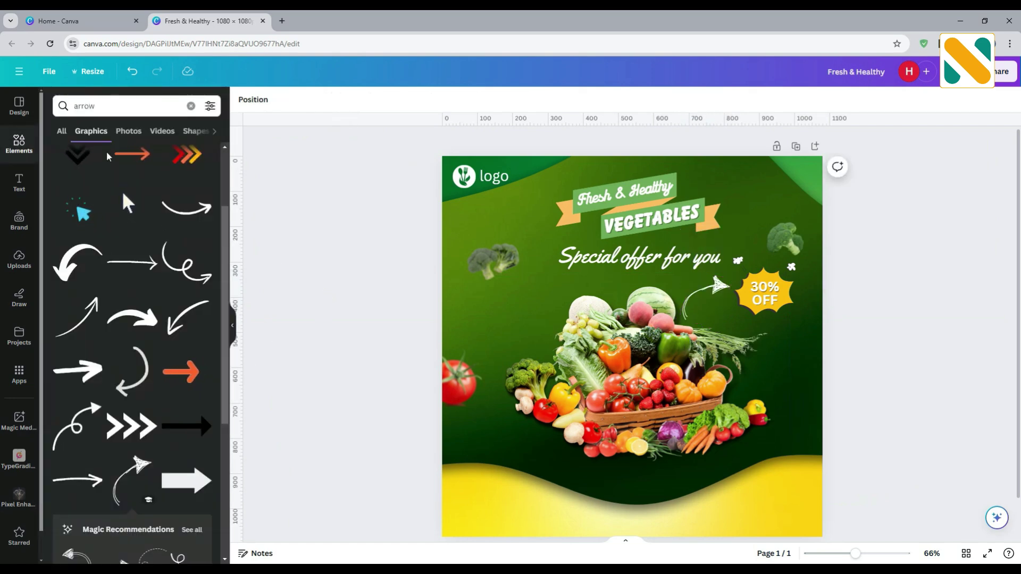
left_click(105, 109)
type("button")
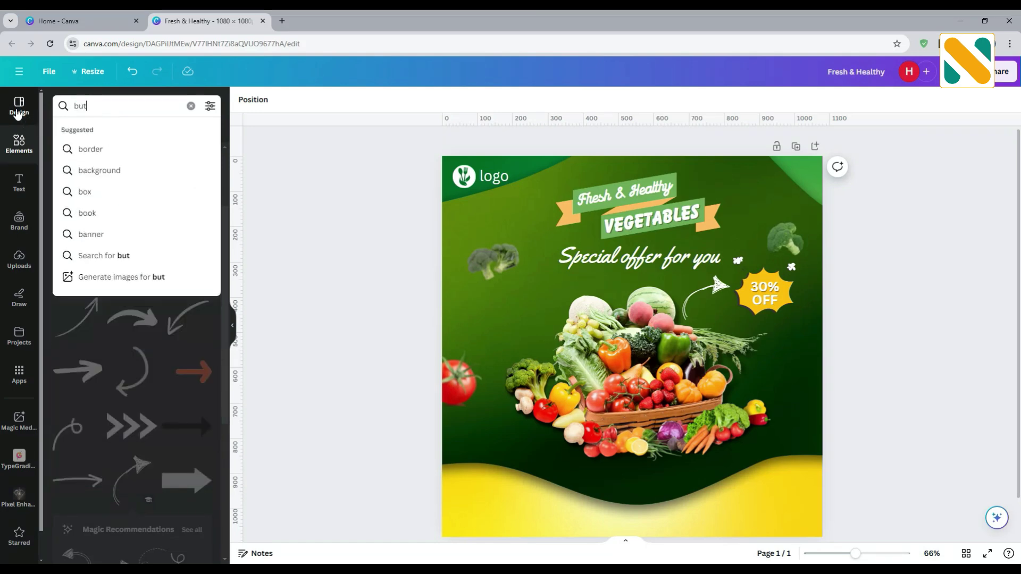
key("Return")
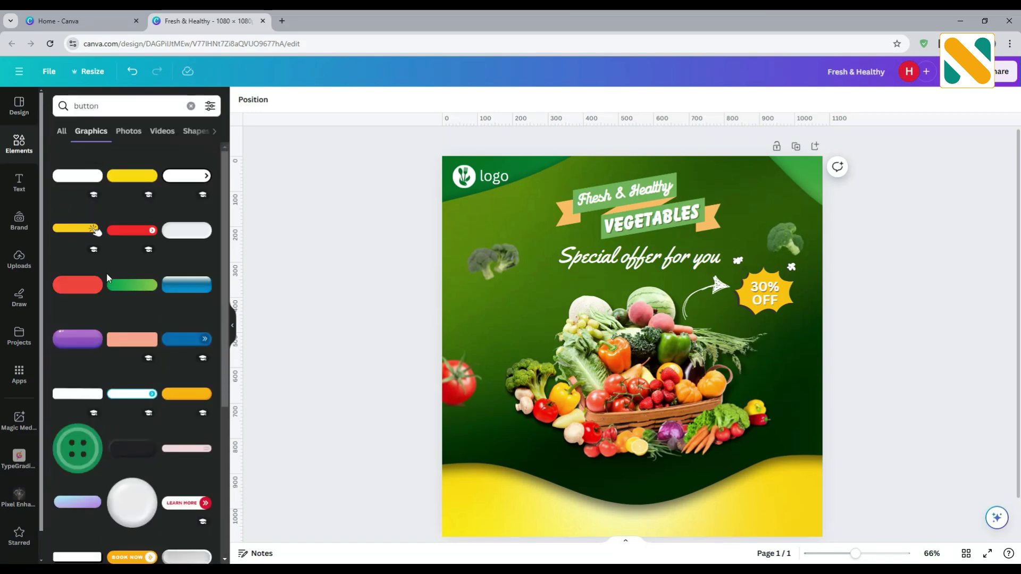
left_click(176, 395)
Step: Shrink the orange button to about 250 px wide and center it horizontally just below the vegetable basket
left_click_drag(627, 343, 627, 473)
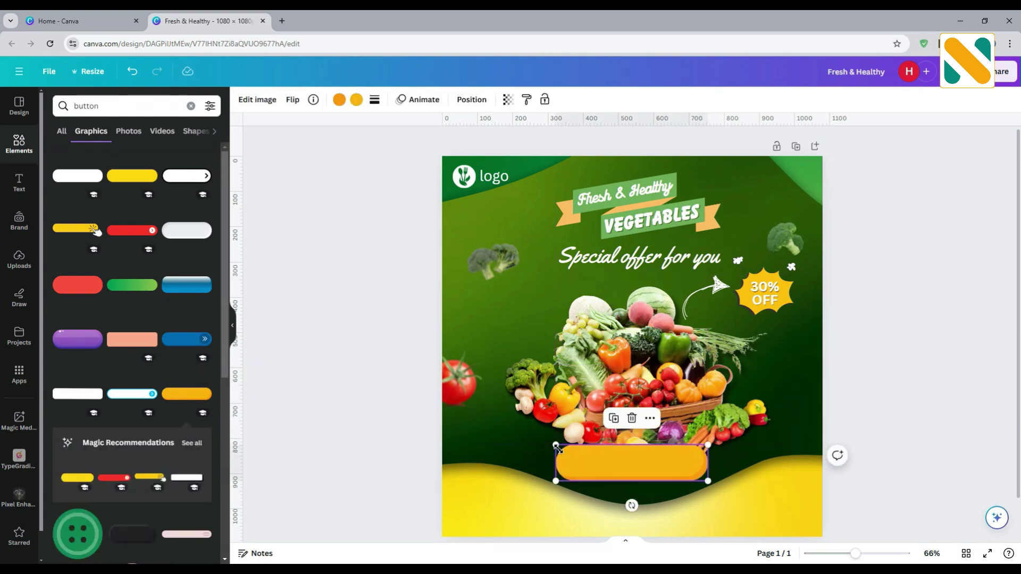
left_click_drag(557, 448, 620, 460)
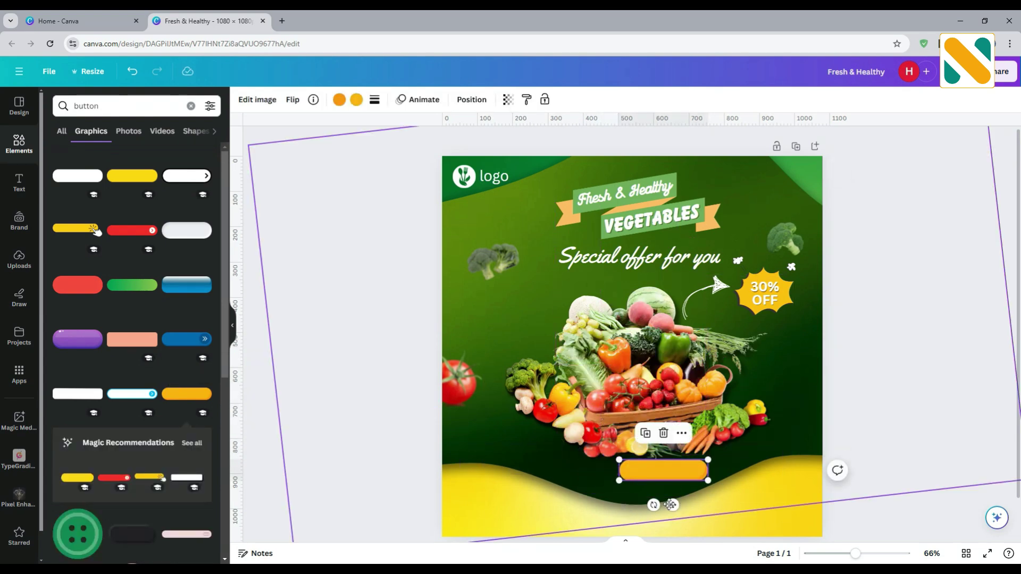
left_click_drag(670, 504, 645, 516)
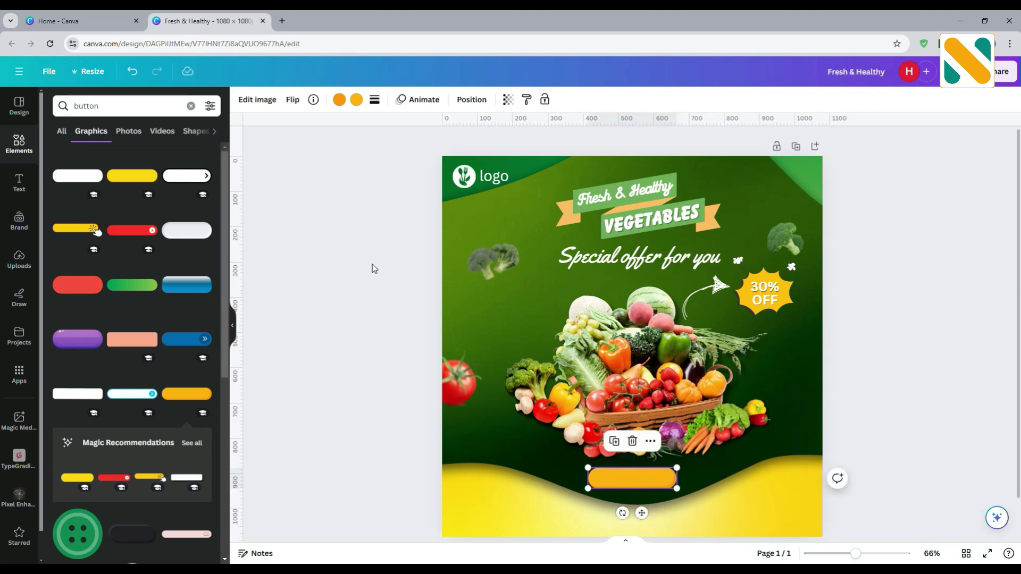
Step: Recolor the button's lighter orange face to the bright yellow from the photo colors
left_click(356, 100)
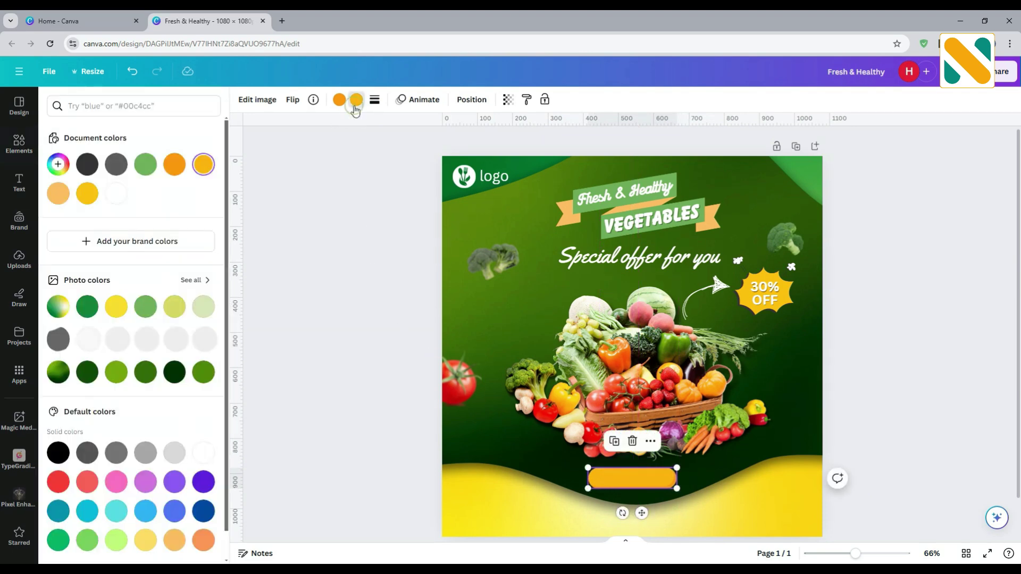
left_click(117, 307)
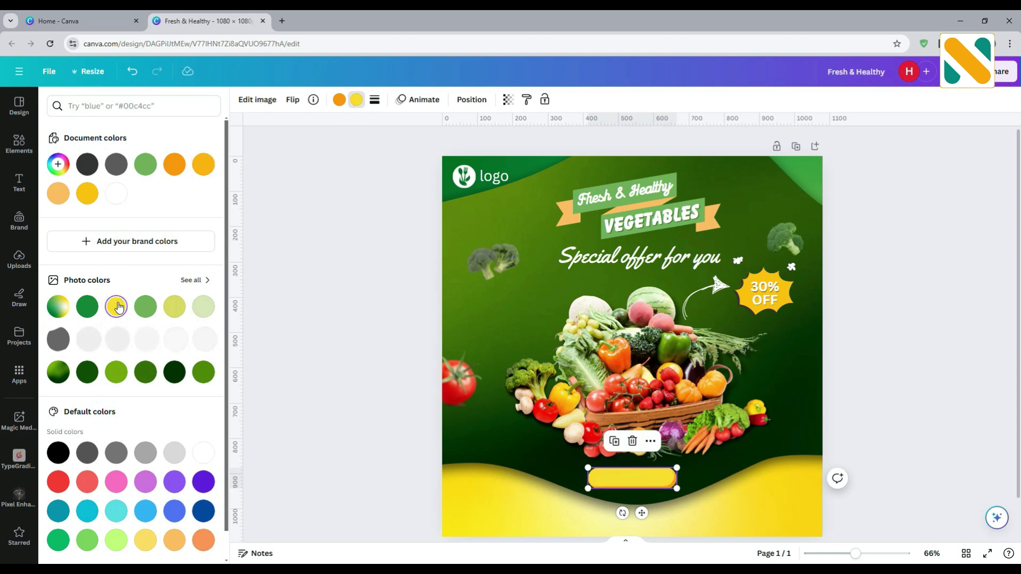
left_click(306, 328)
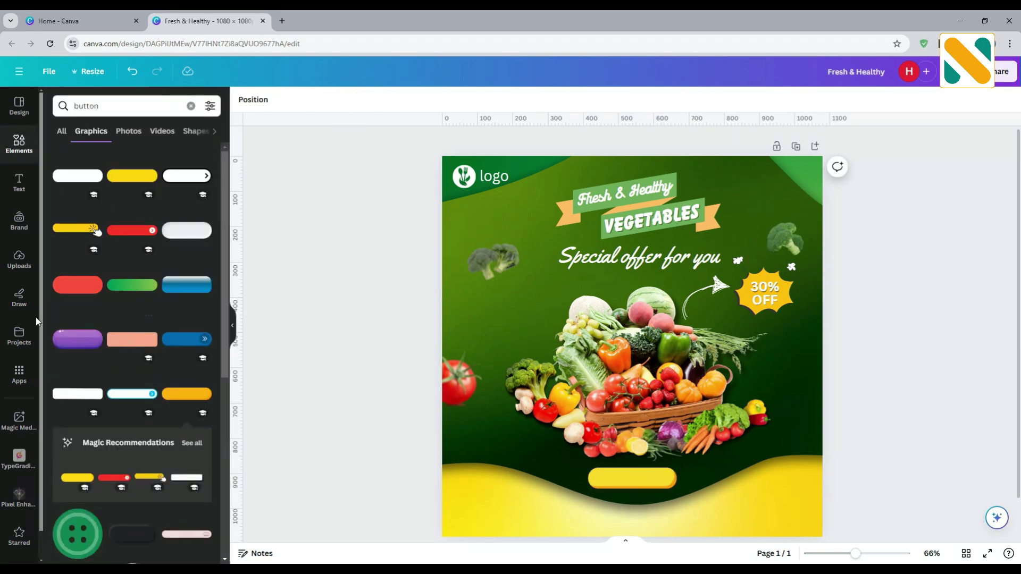
Step: Add a subheading text box reading "order now"
left_click(19, 196)
left_click(101, 256)
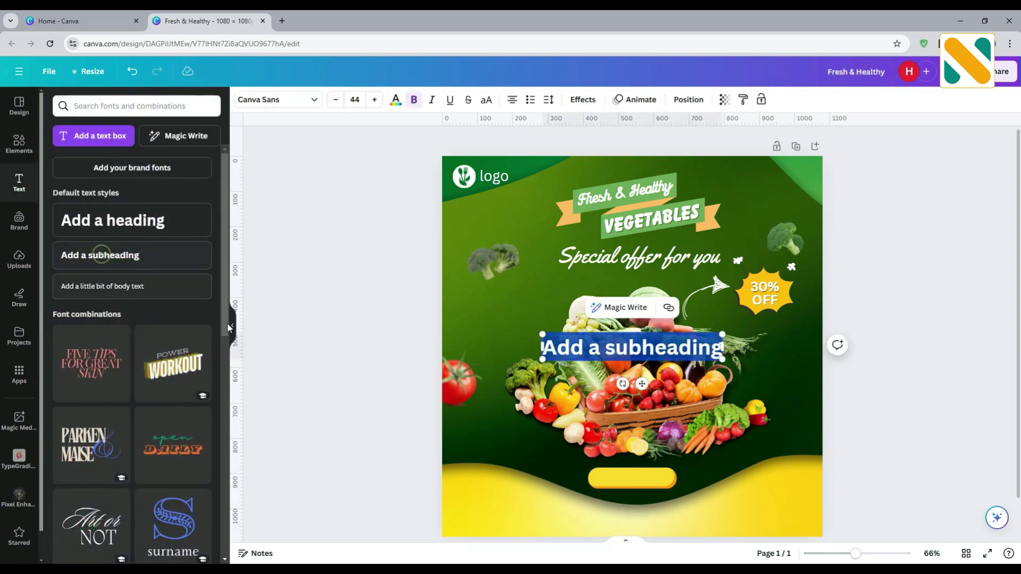
type("order")
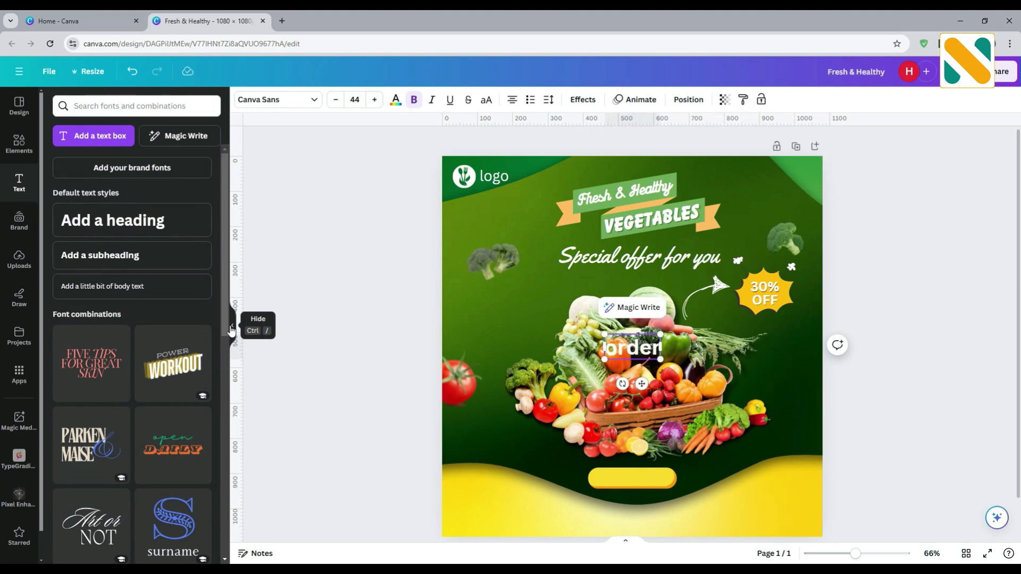
type(" now")
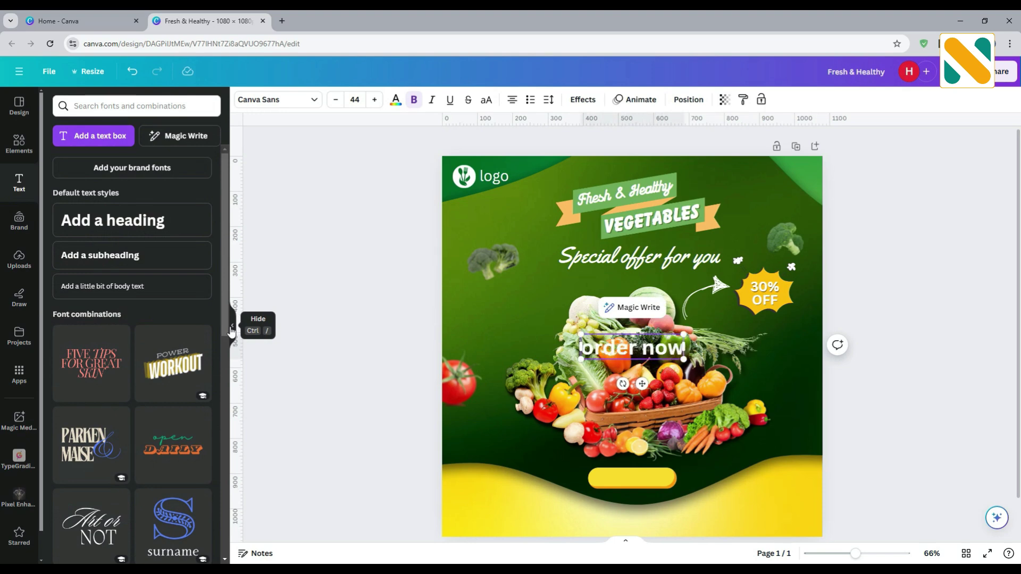
key("Escape")
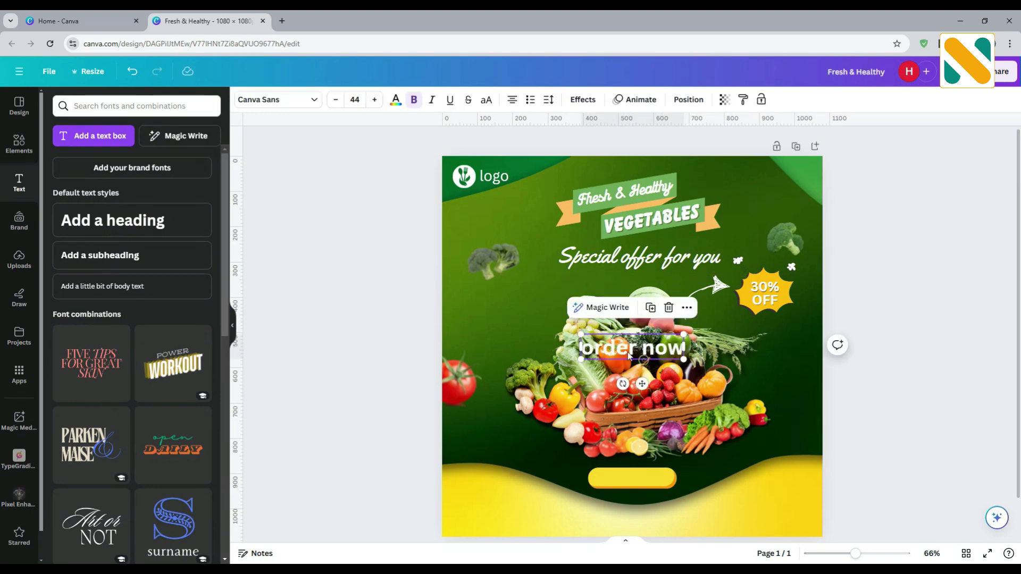
Step: Format the "order now" text in dark green Montserrat SemiBold and switch it to uppercase
left_click(396, 109)
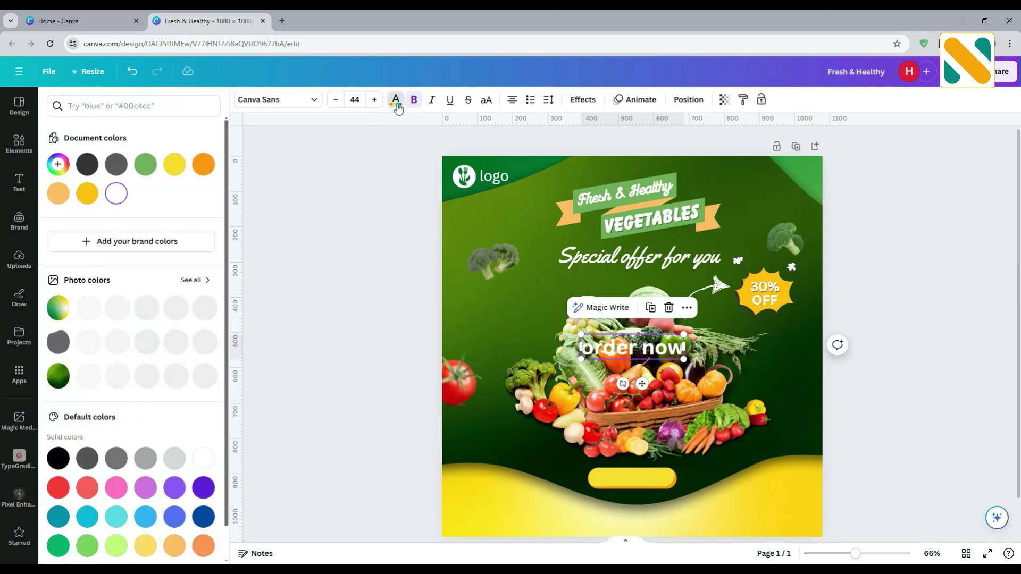
left_click(88, 368)
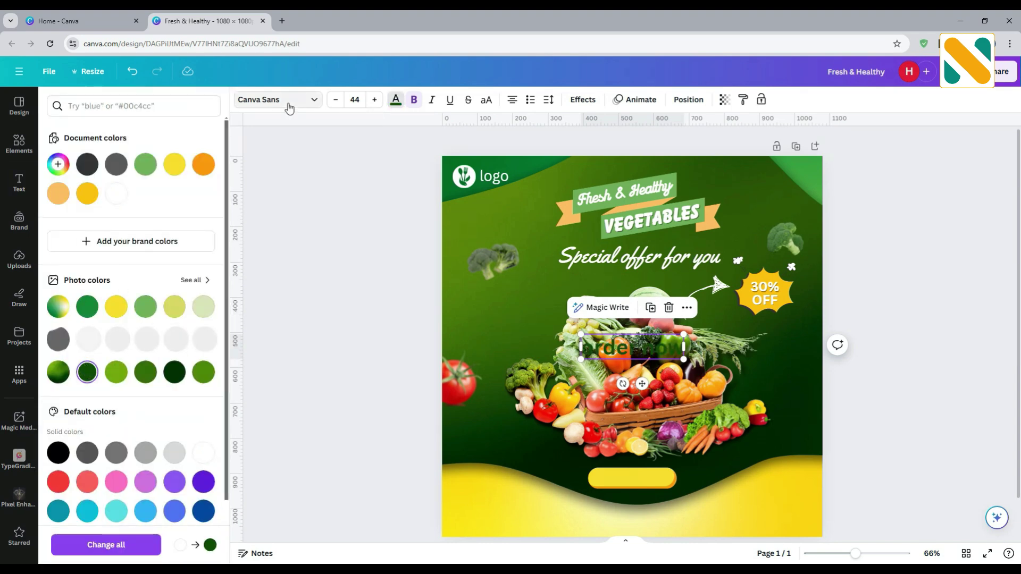
left_click(290, 101)
type("yellowtail")
left_click(53, 136)
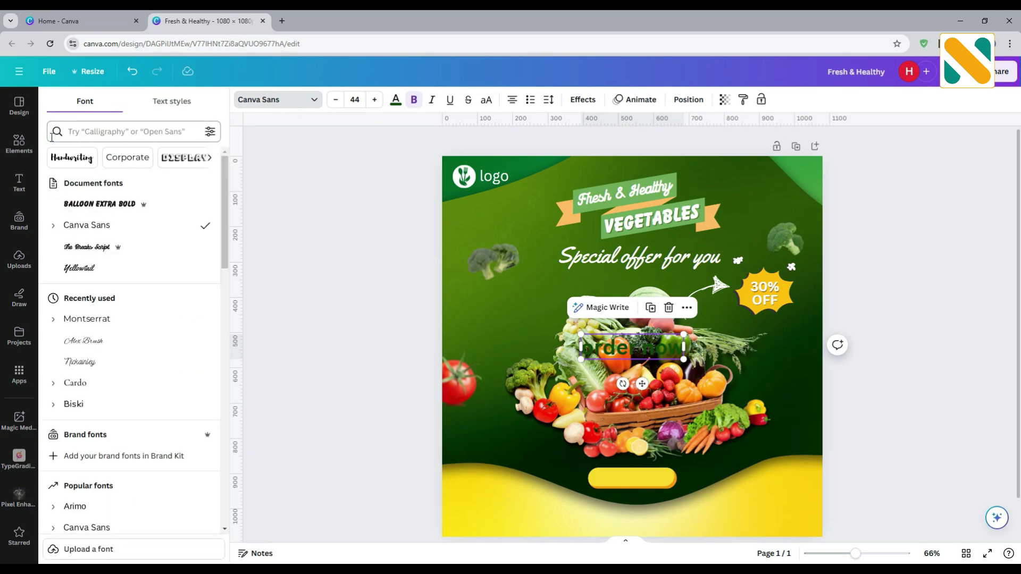
left_click(51, 322)
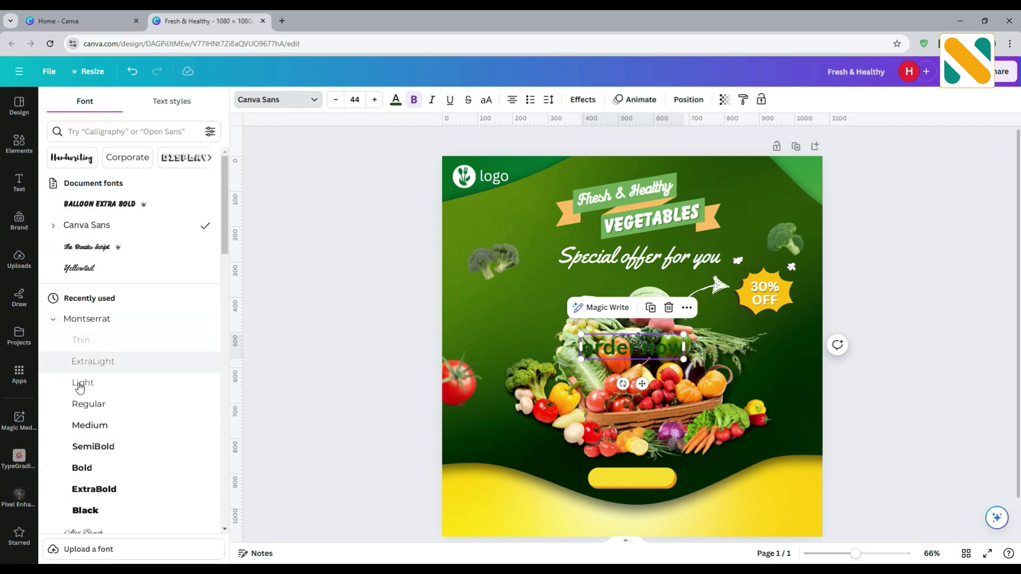
left_click(105, 448)
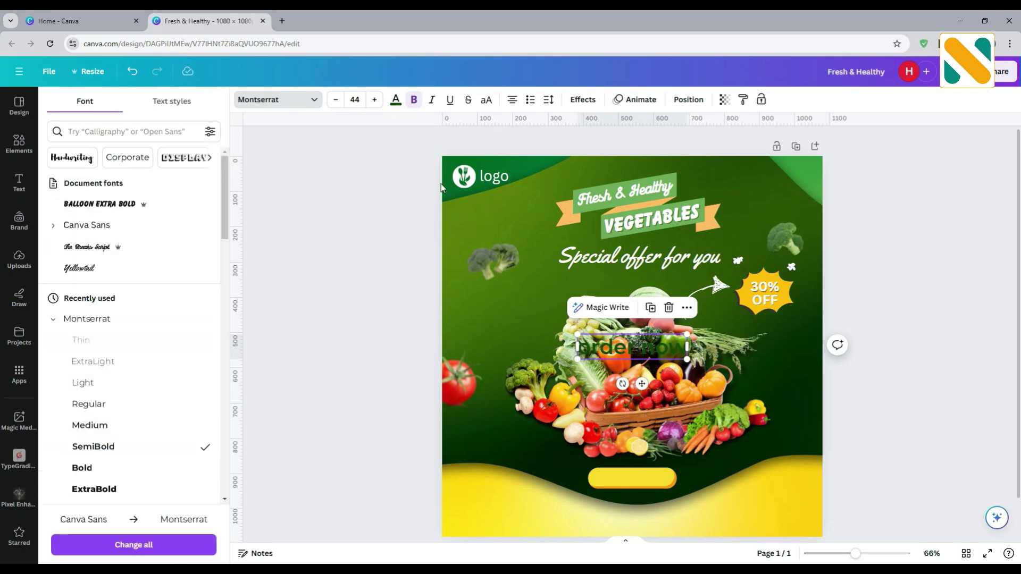
left_click(482, 102)
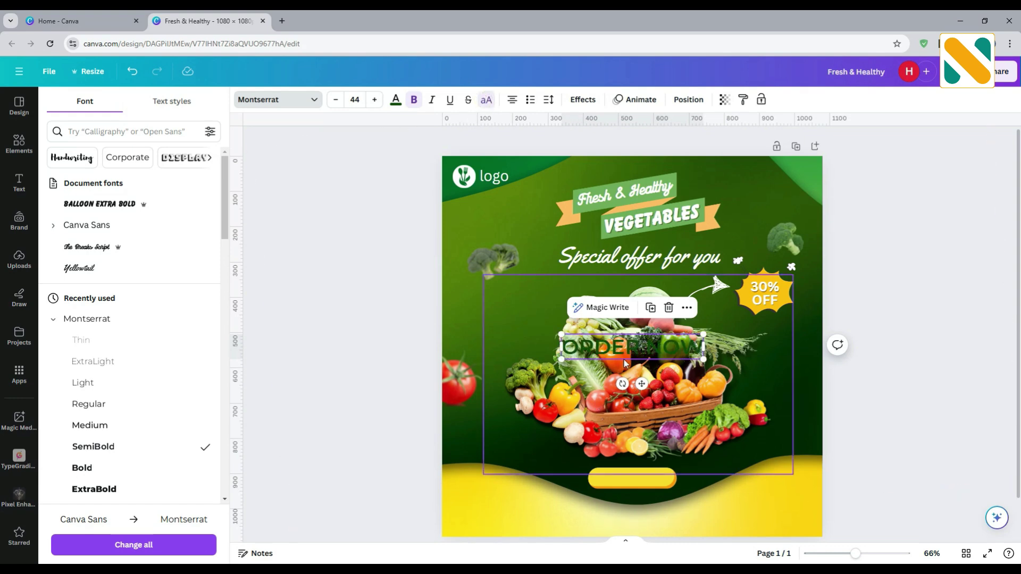
Step: Center the "ORDER NOW" text on the yellow button, scaled down to font size 22
left_click_drag(630, 383, 643, 476)
left_click_drag(579, 463, 641, 511)
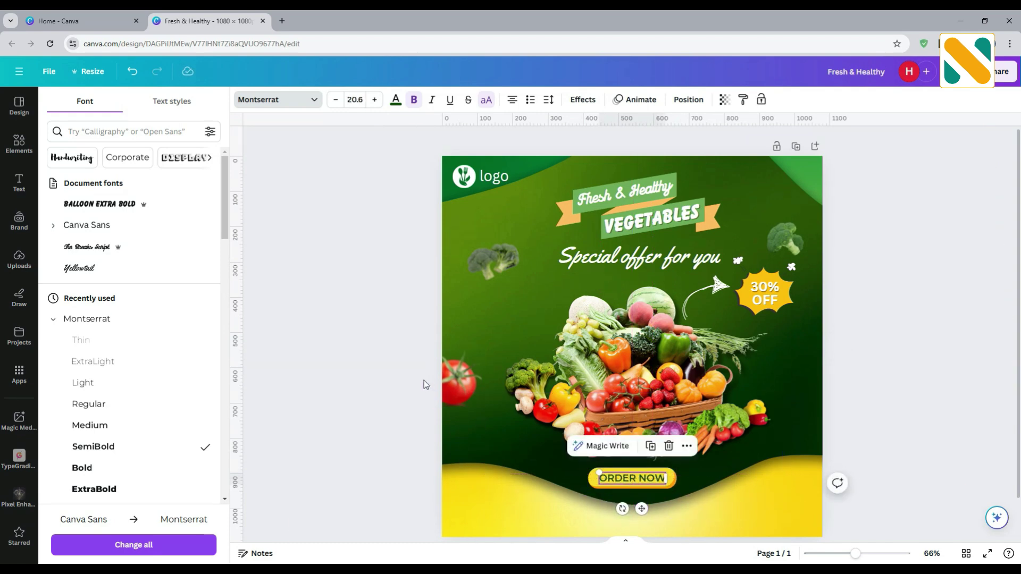
left_click(405, 375)
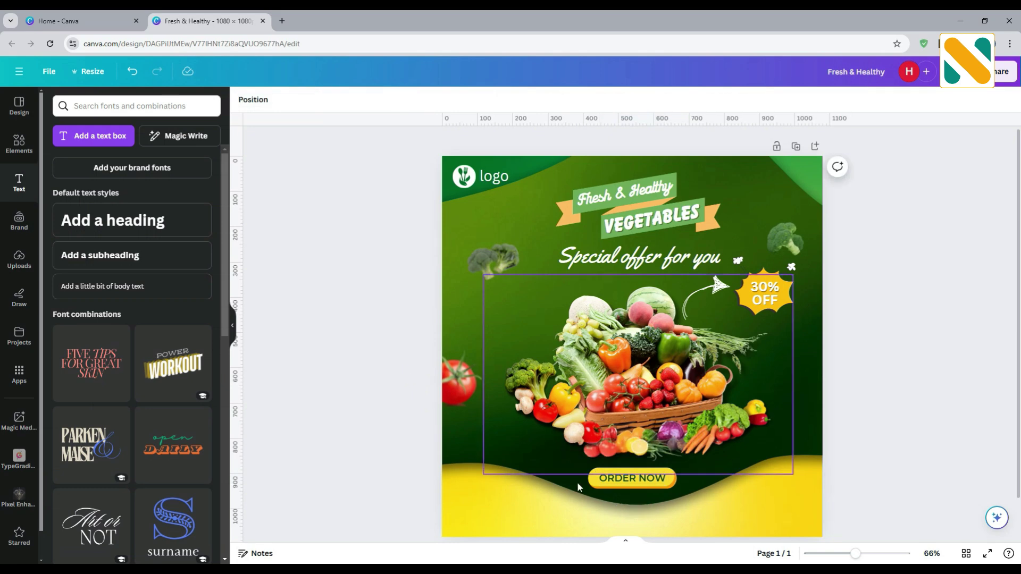
left_click(625, 480)
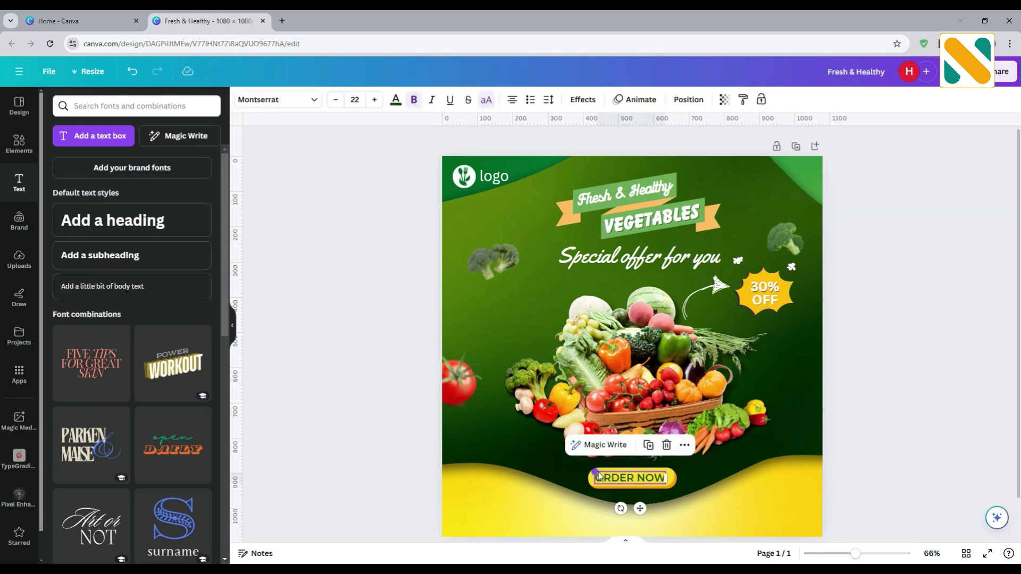
left_click_drag(599, 473, 595, 470)
left_click_drag(638, 507, 639, 506)
left_click(370, 343)
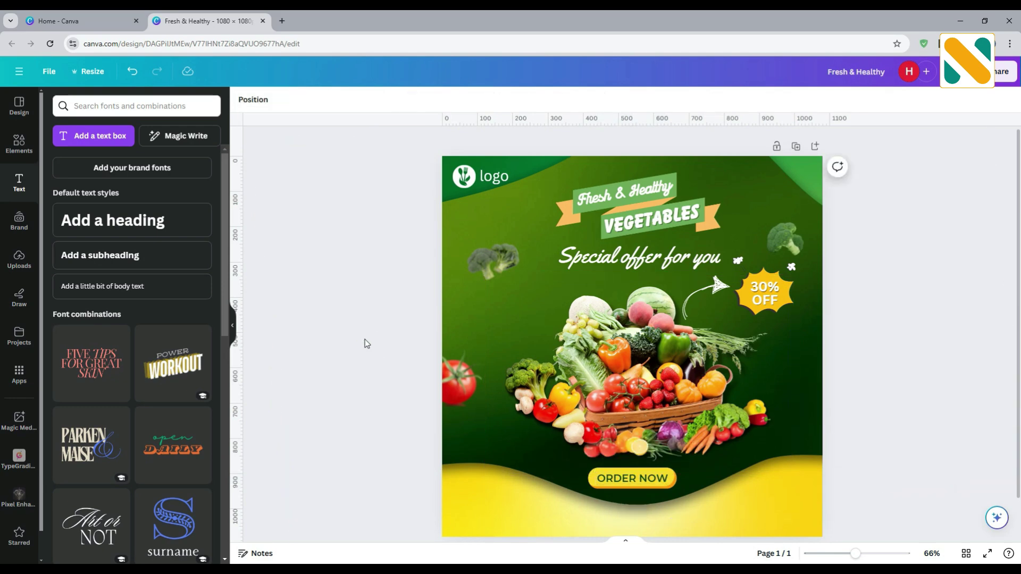
Step: Search the graphics for "call" and add the phone handset icon with two signal waves
left_click(19, 143)
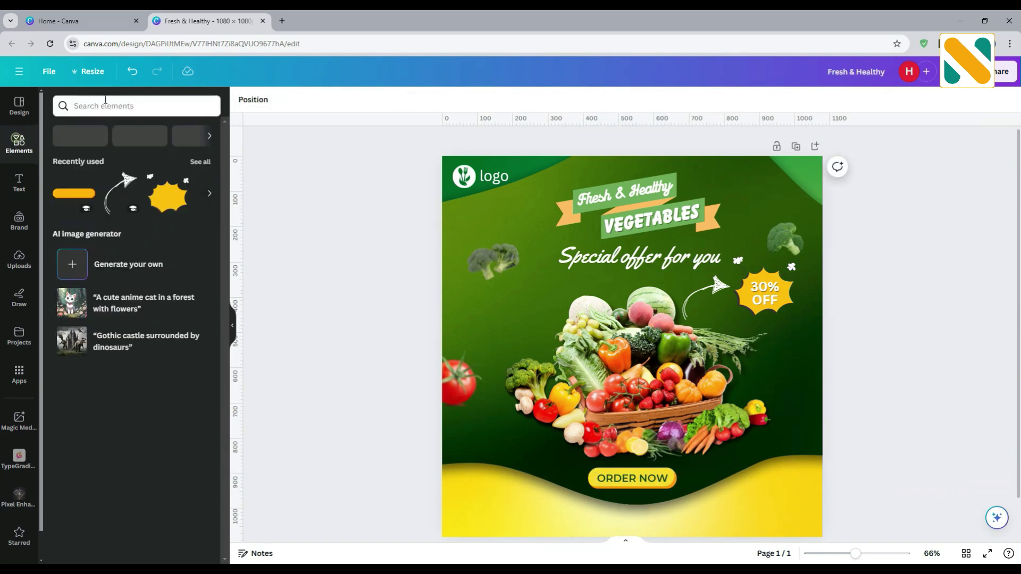
left_click(103, 105)
type("call")
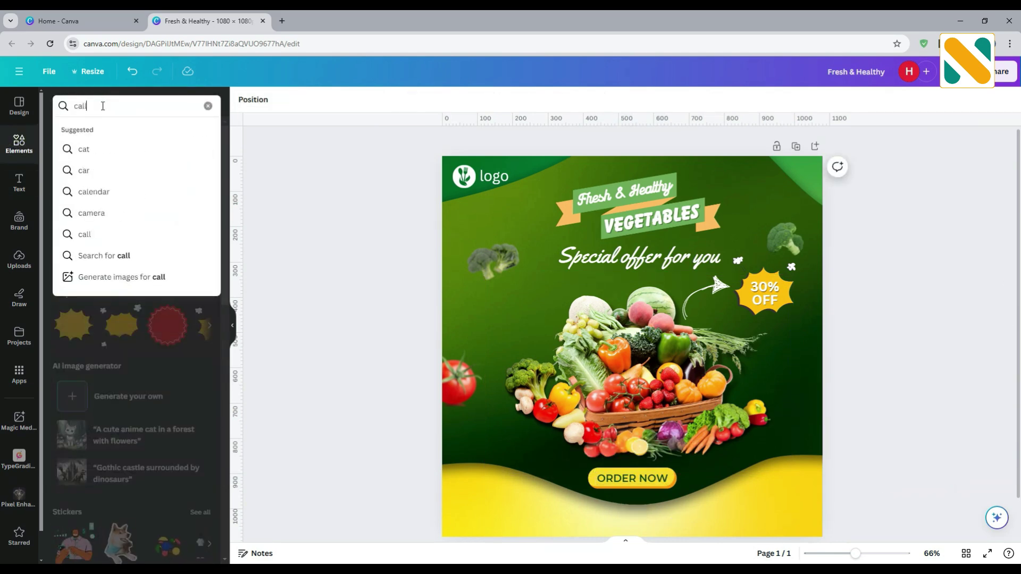
key("Return")
left_click(129, 132)
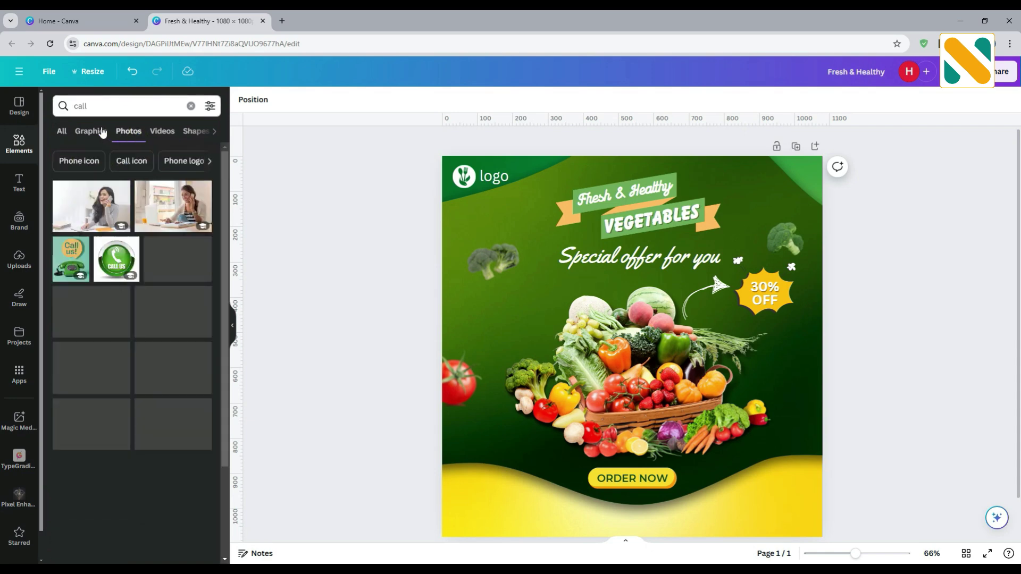
left_click(101, 131)
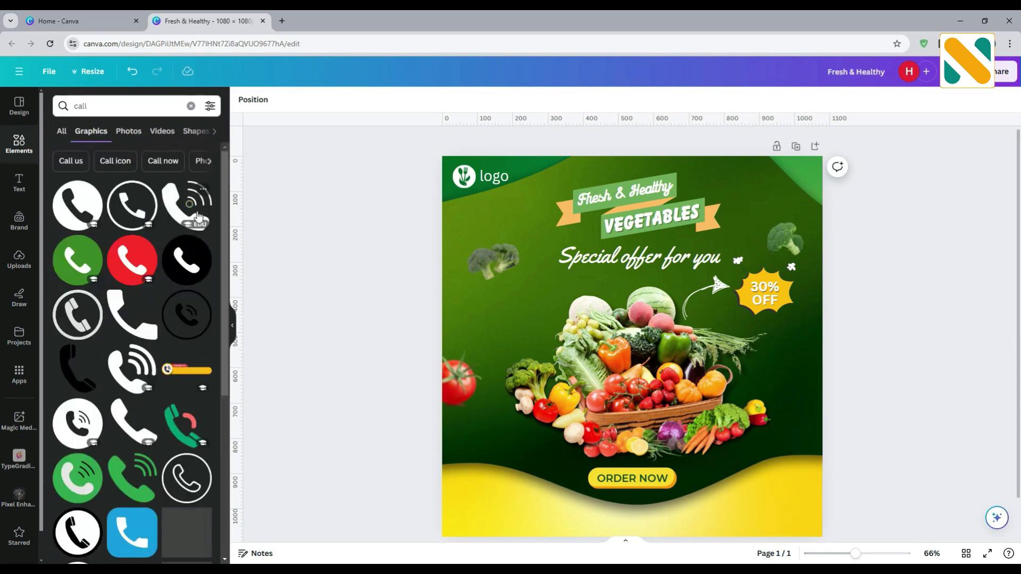
left_click(186, 204)
Step: Shrink the phone icon to about 60 px, place it in the yellow area's lower-left corner, and recolor it green
left_click(326, 249)
scroll(458, 361, "down", 2)
left_click_drag(679, 276, 578, 379)
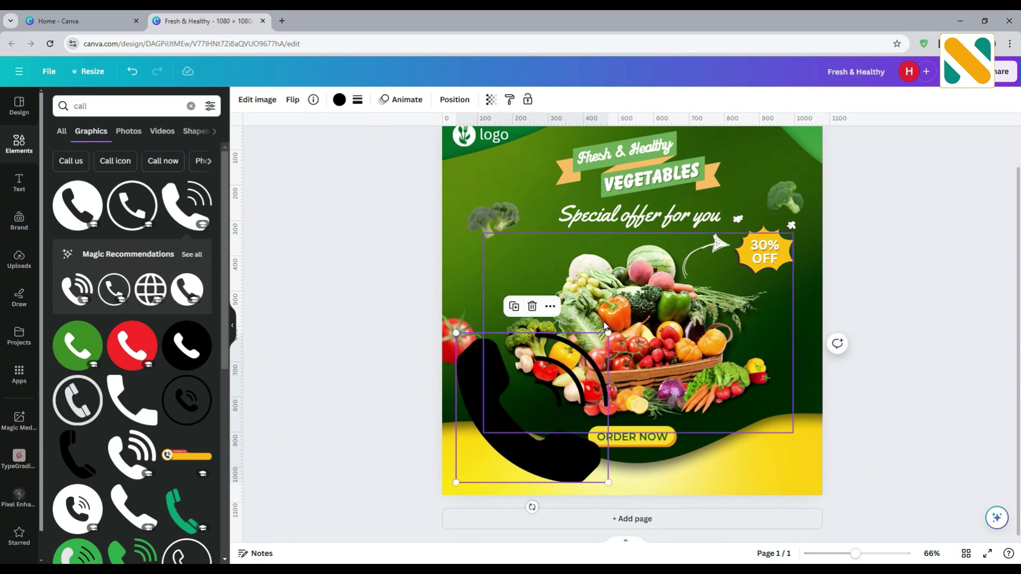
left_click_drag(609, 332, 472, 497)
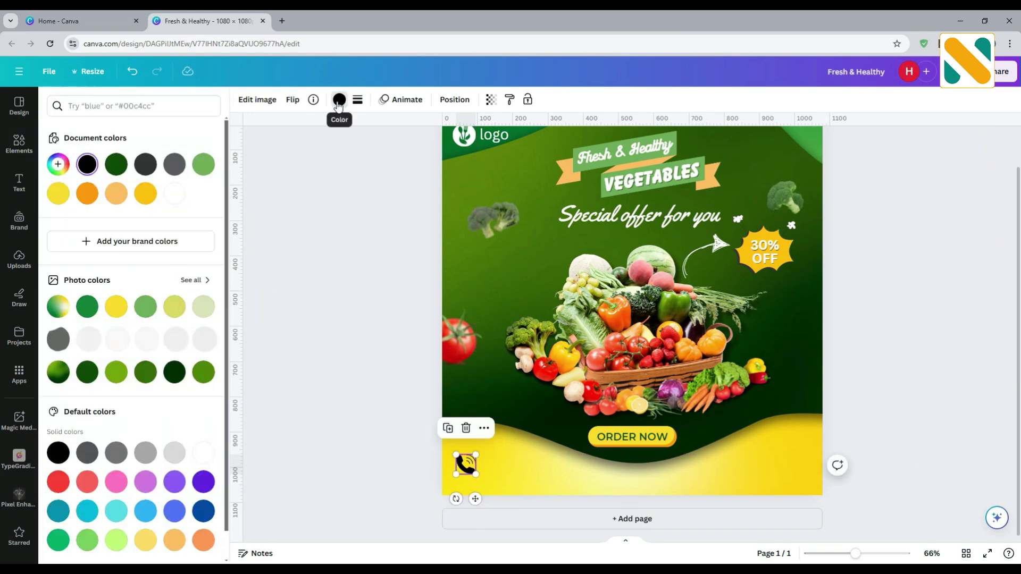
left_click(145, 371)
left_click(301, 301)
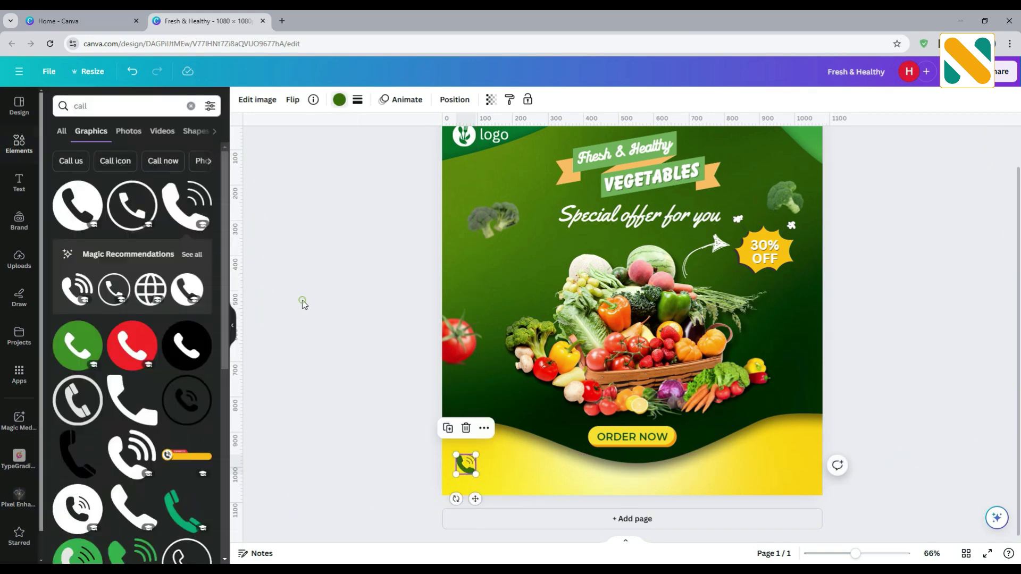
Step: Add a subheading text box reading "Call for order"
left_click(645, 439)
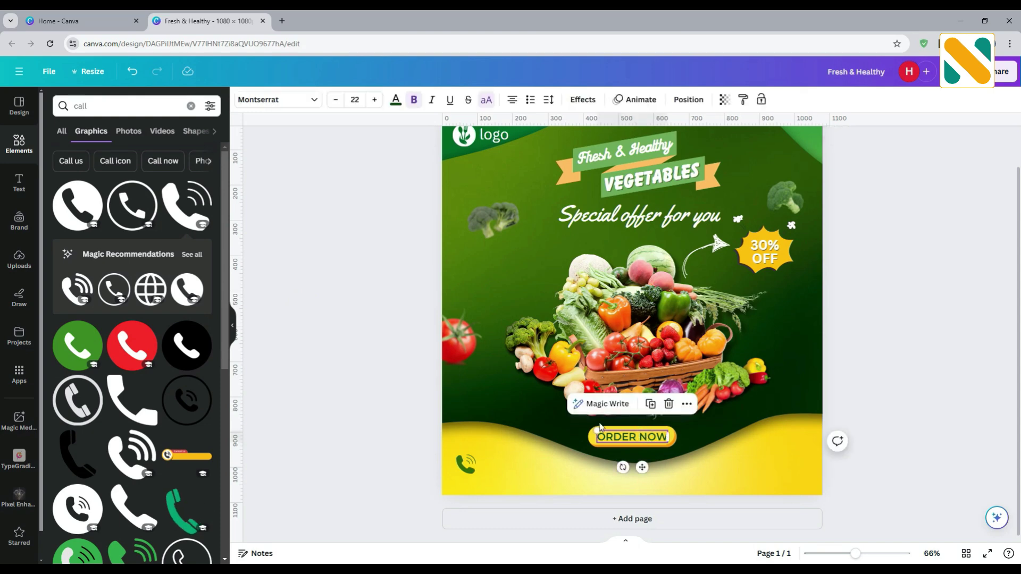
left_click(375, 330)
left_click(30, 184)
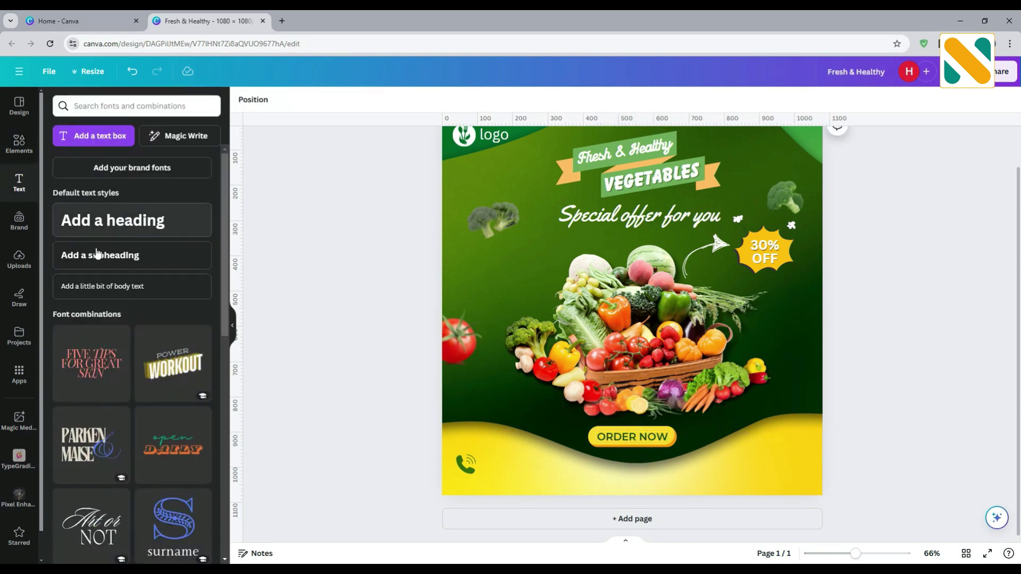
left_click(109, 255)
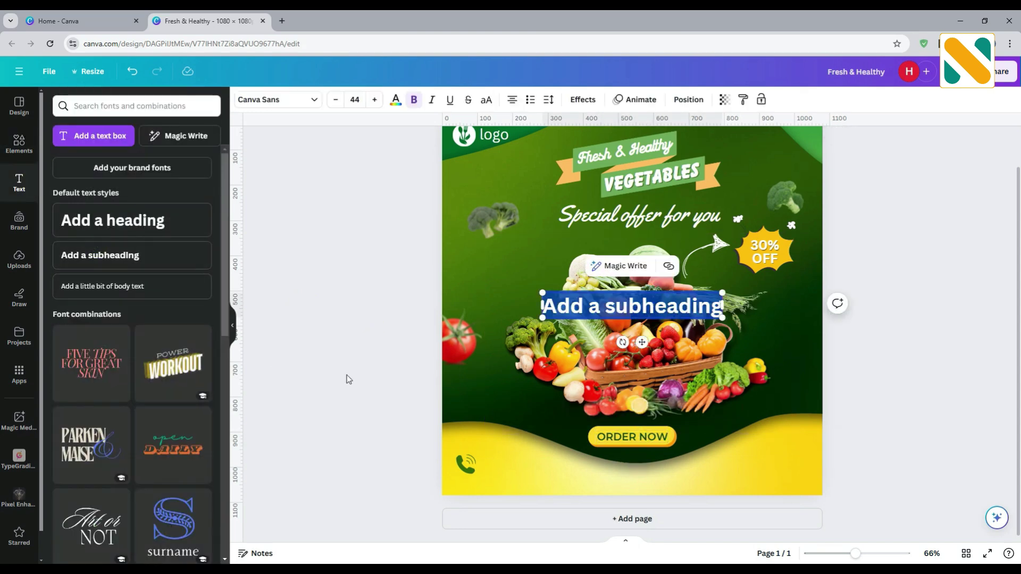
type("Call for or")
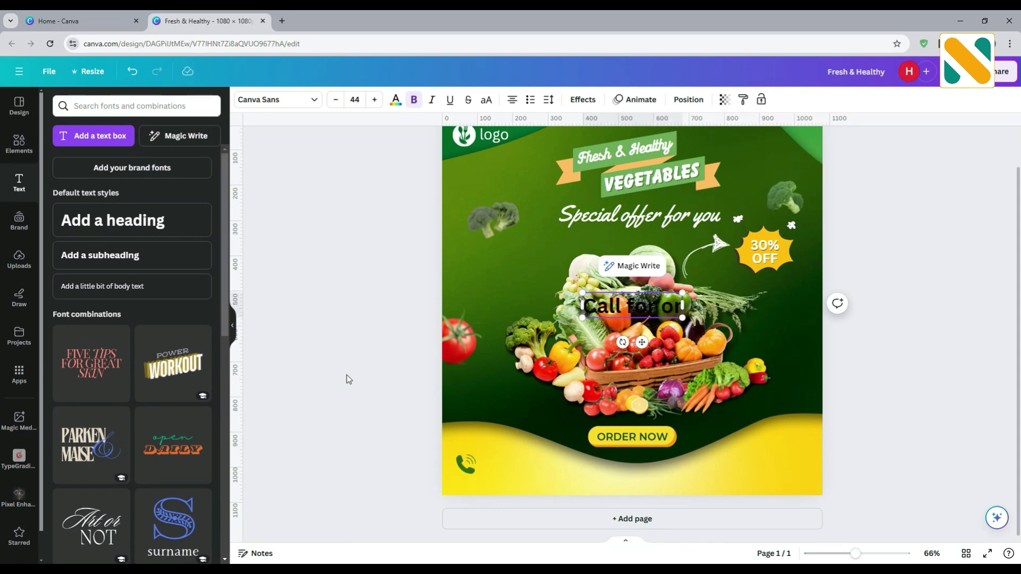
type("der")
left_click(341, 178)
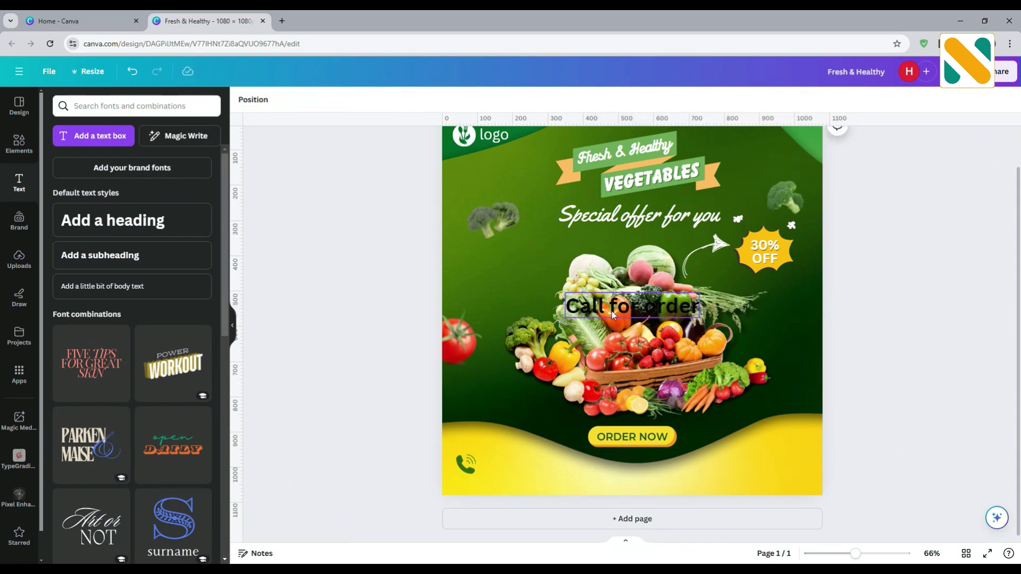
Step: Place the "Call for order" text beside the phone icon, scaled down to font size 19.3, and set it in Montserrat Medium
left_click_drag(611, 314, 535, 468)
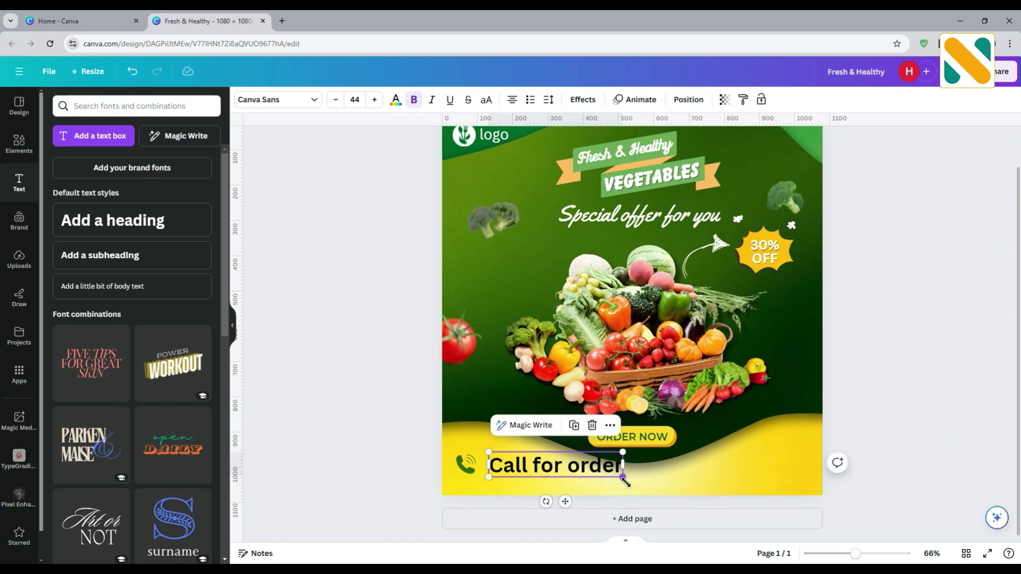
left_click_drag(626, 482, 549, 463)
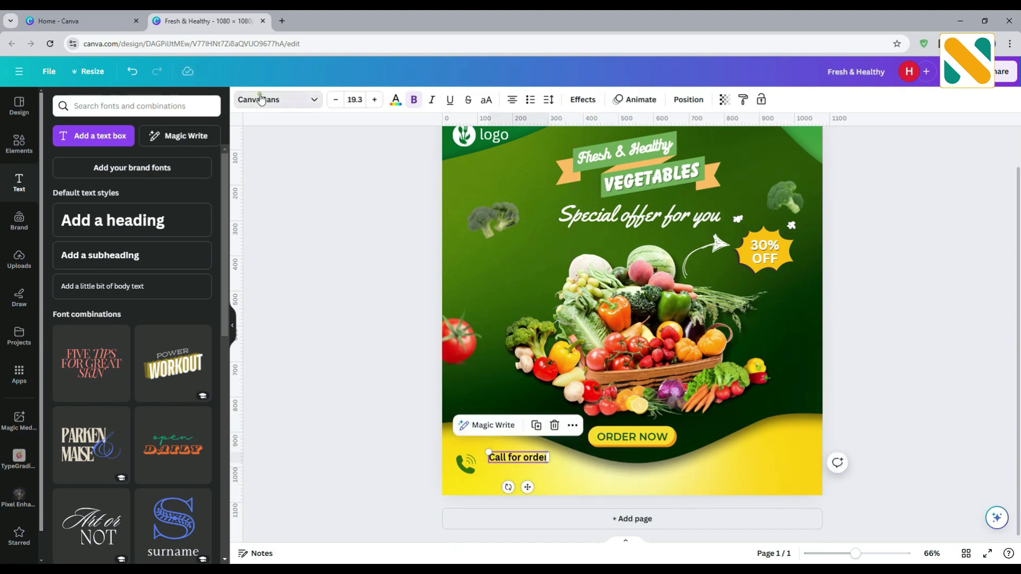
left_click(261, 100)
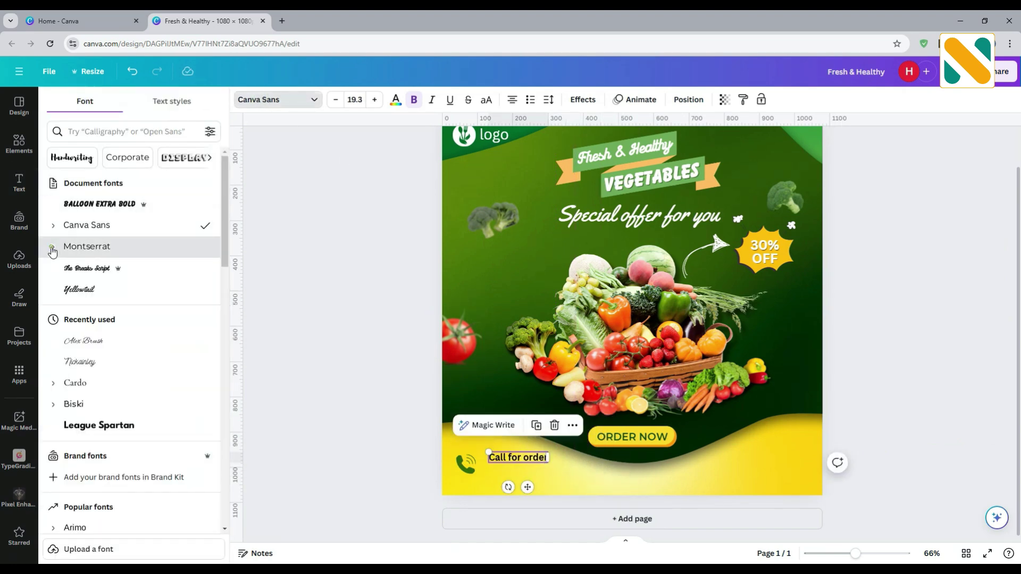
left_click(52, 248)
left_click(91, 353)
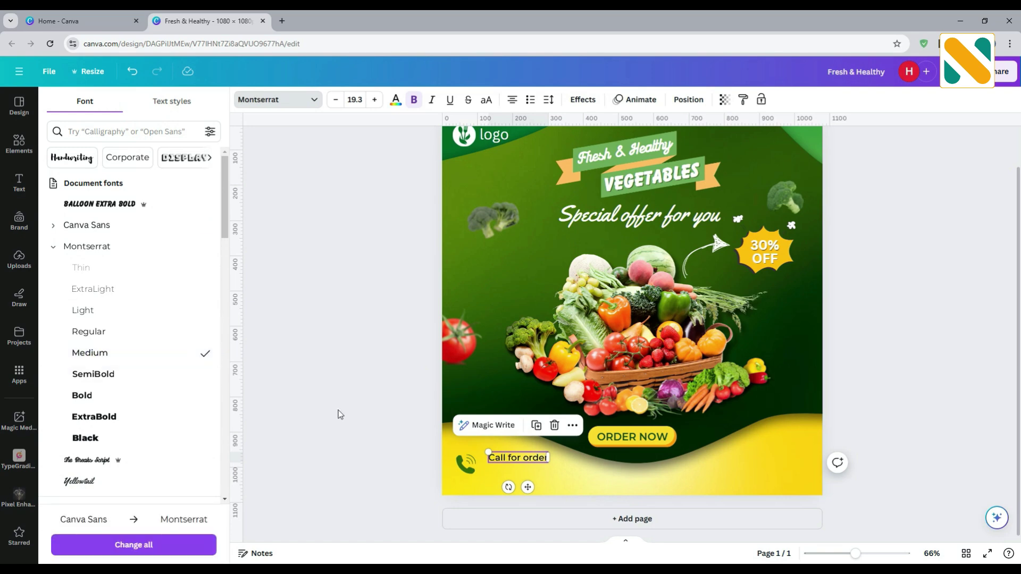
Step: Recolor the "Call for order" text with the photo palette's medium green and move it closer to the phone icon
left_click(395, 101)
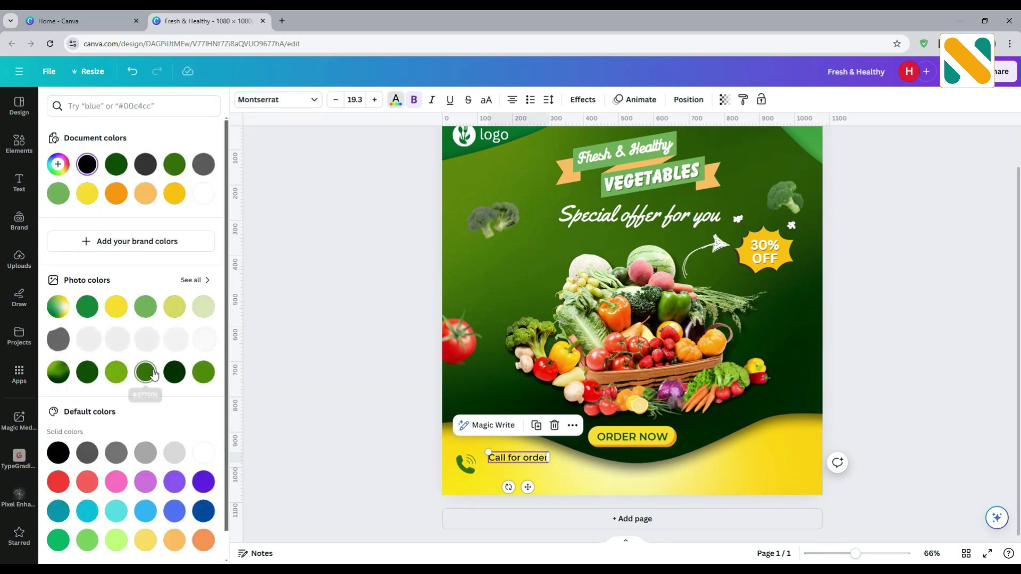
left_click(145, 372)
left_click_drag(527, 487, 520, 489)
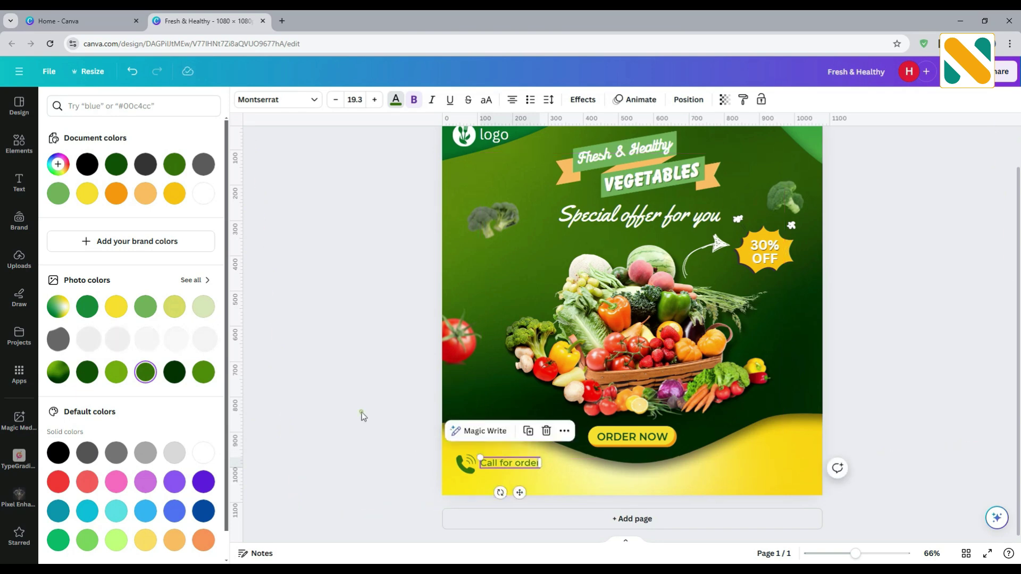
left_click(361, 416)
Step: Duplicate the "Call for order" text and replace the copy's wording with the contact phone number
left_click(502, 467)
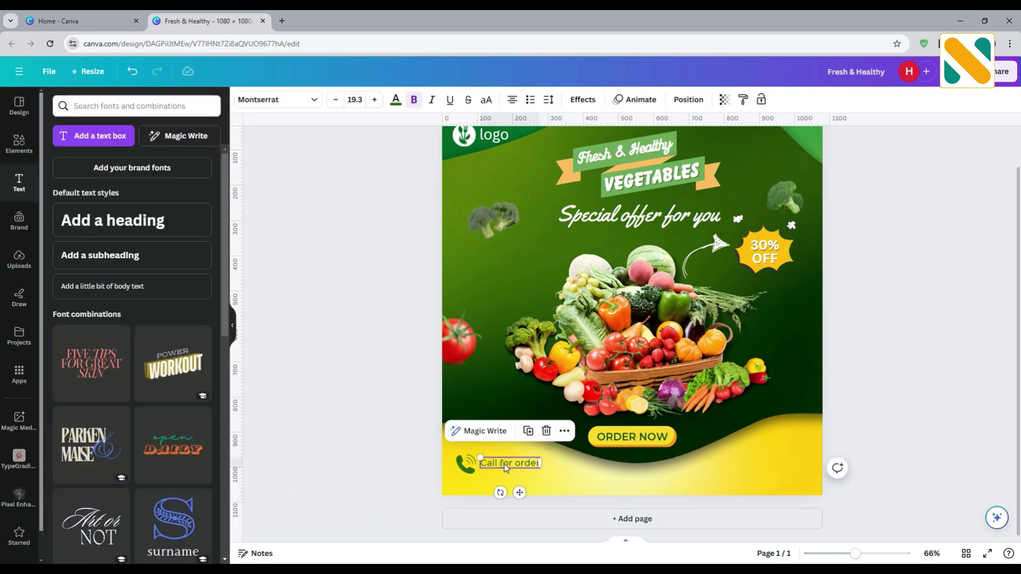
left_click(528, 431)
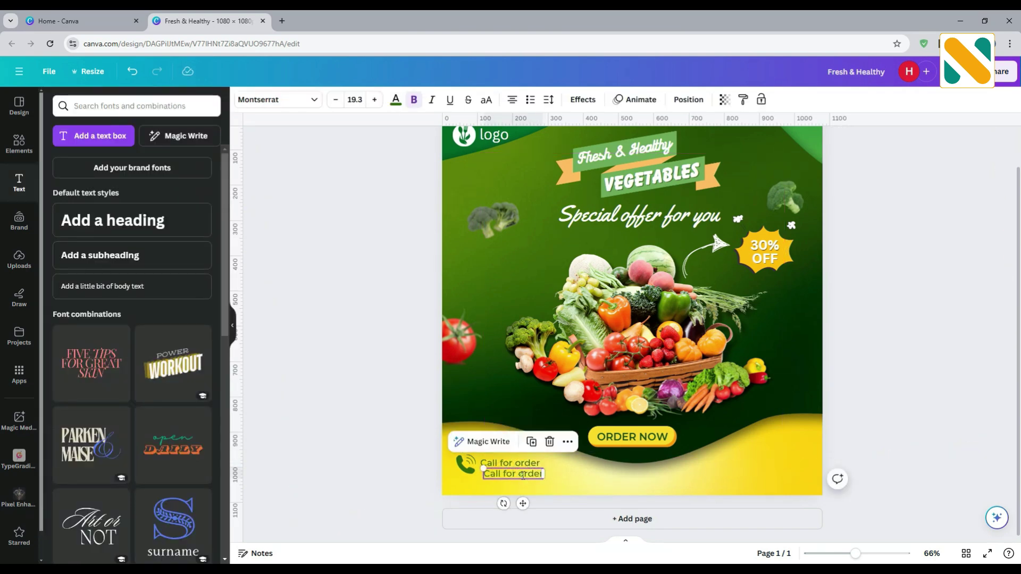
double_click(523, 474)
type("0123456789")
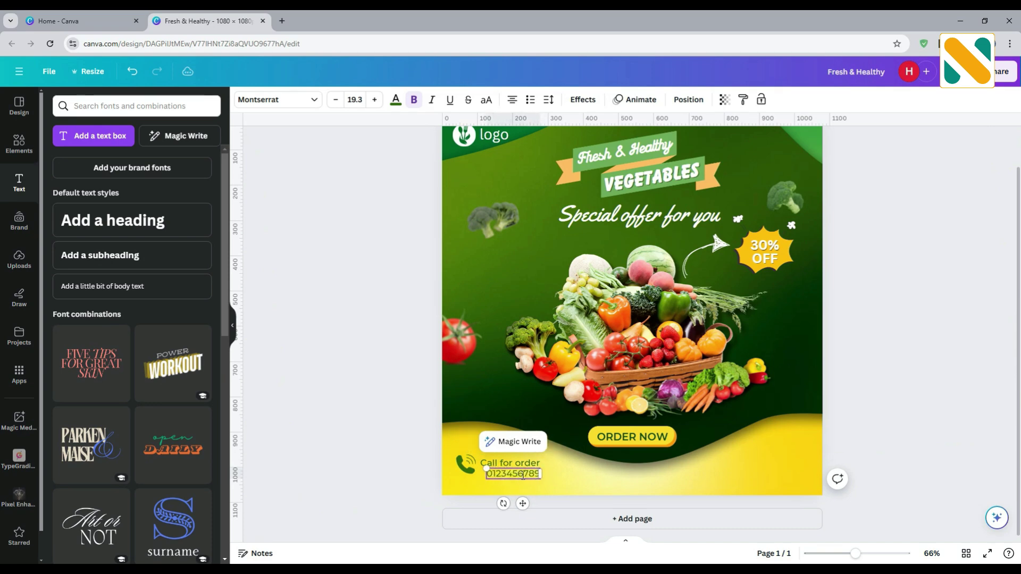
left_click(376, 361)
Step: Left-align the phone number under "Call for order" and raise both lines to centre them vertically beside the phone icon
left_click(509, 472)
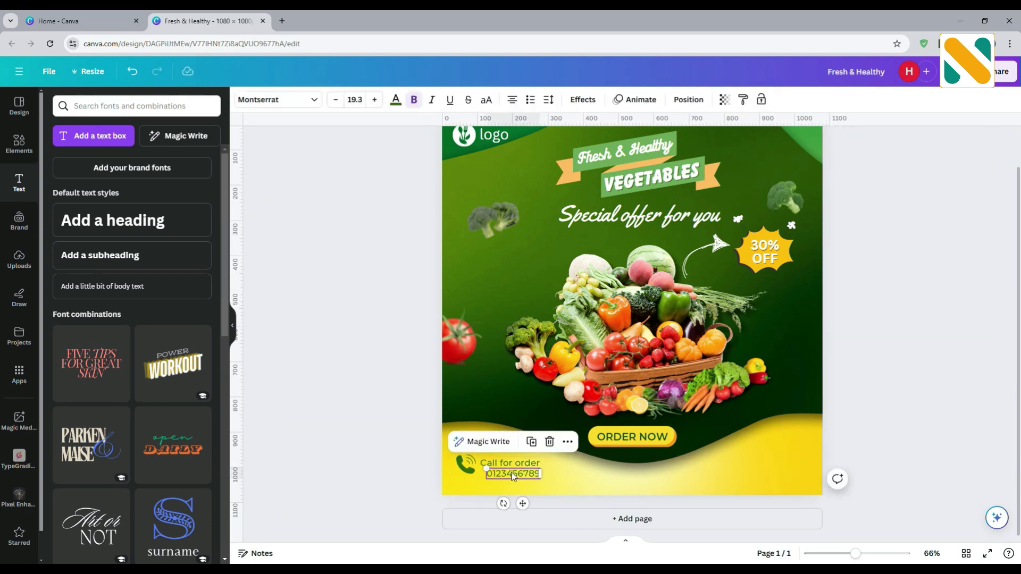
left_click_drag(509, 472, 506, 473)
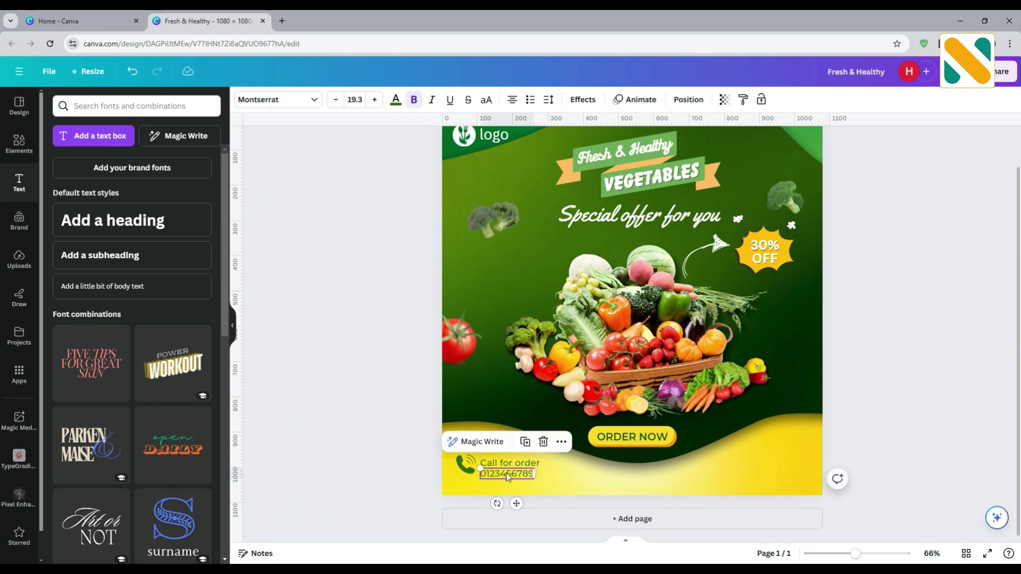
mouse_move(505, 468)
left_mouse_down()
mouse_move(539, 476)
mouse_move(517, 461)
left_mouse_up()
left_click(507, 473)
left_click(319, 420)
left_click(347, 423)
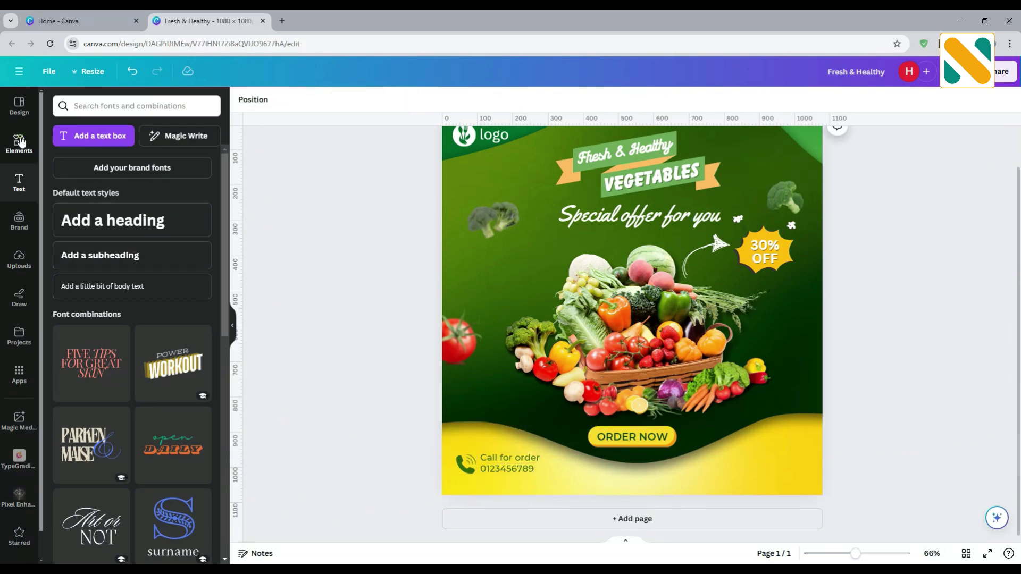
Step: Search the graphics for "website" and add the chain link icon
left_click(19, 141)
left_click(70, 107)
double_click(70, 107)
type("w")
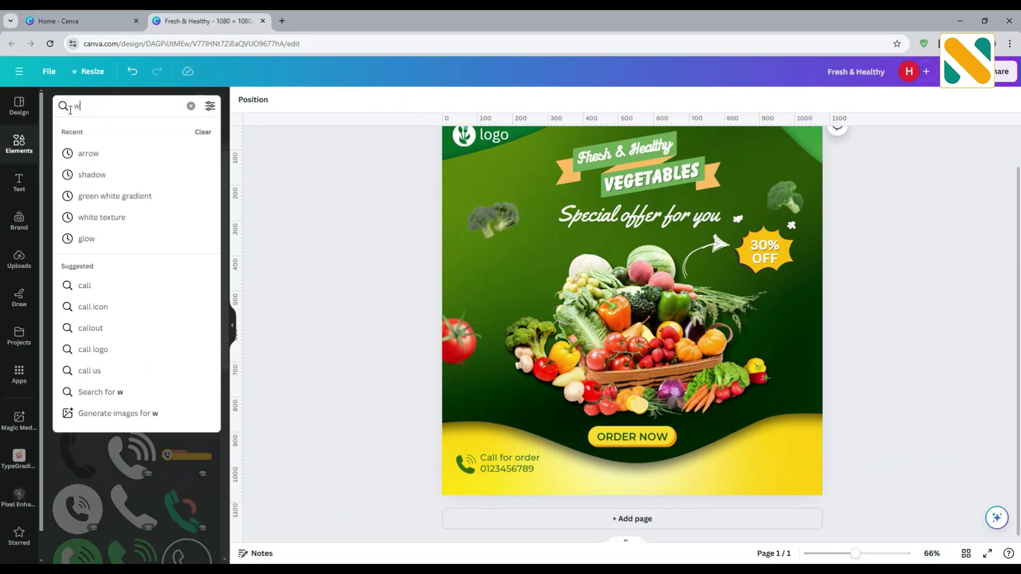
type("ebsite")
key("Return")
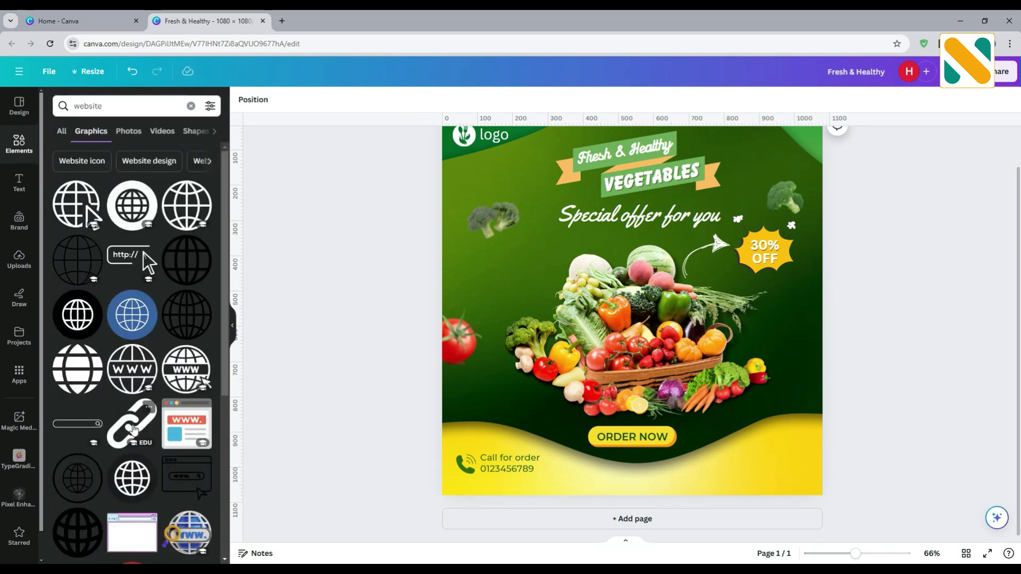
left_click(133, 426)
left_click(360, 296)
Step: Shrink the link icon to about 60 px, recolor it green, and place it in the yellow area's lower-right part
left_click_drag(665, 263, 659, 395)
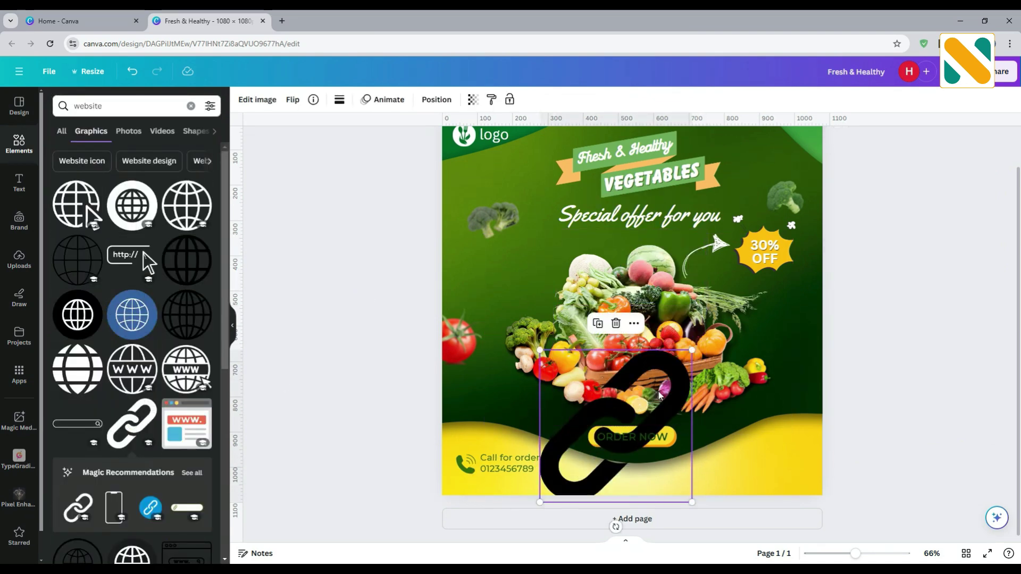
left_click_drag(691, 350, 558, 480)
left_click(339, 100)
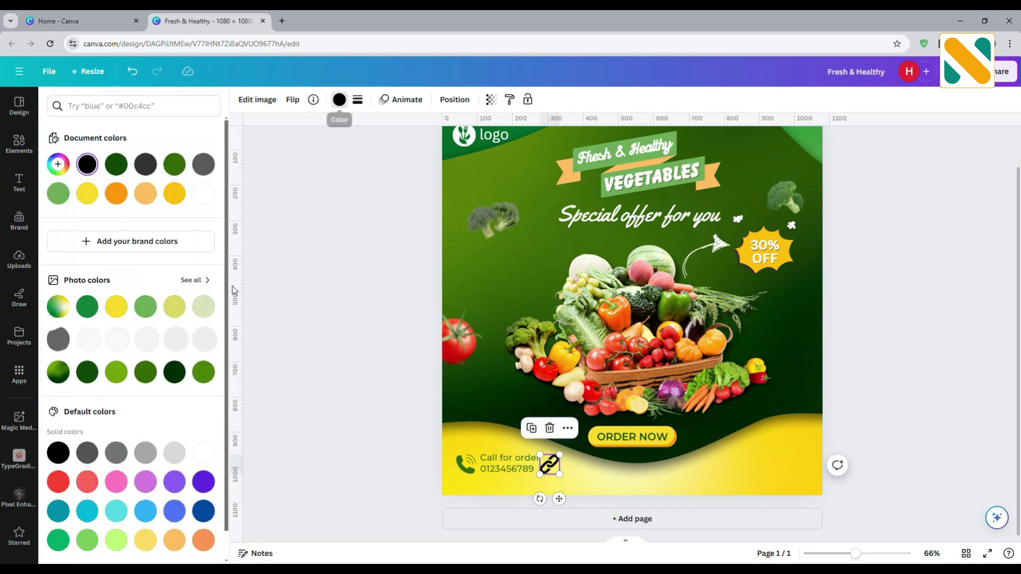
left_click(145, 372)
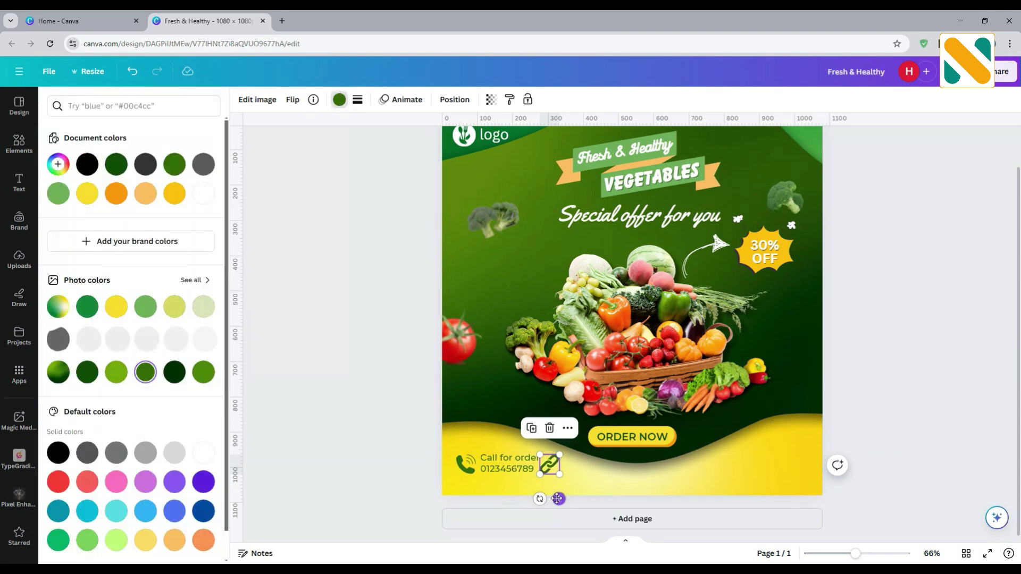
left_click_drag(557, 499, 719, 499)
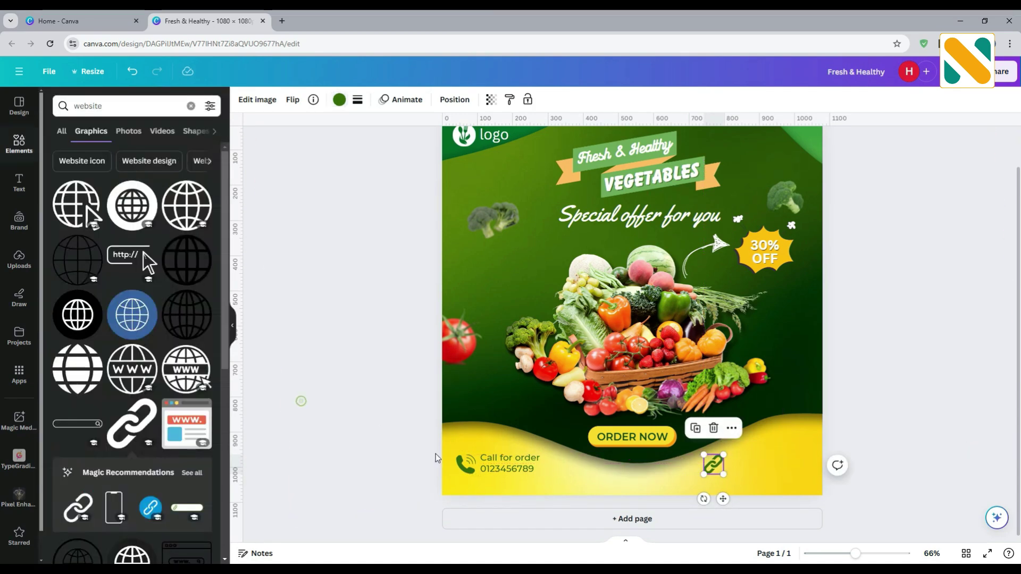
Step: Duplicate the phone number text beside the link icon and change the copy to "More info"
left_click(508, 457)
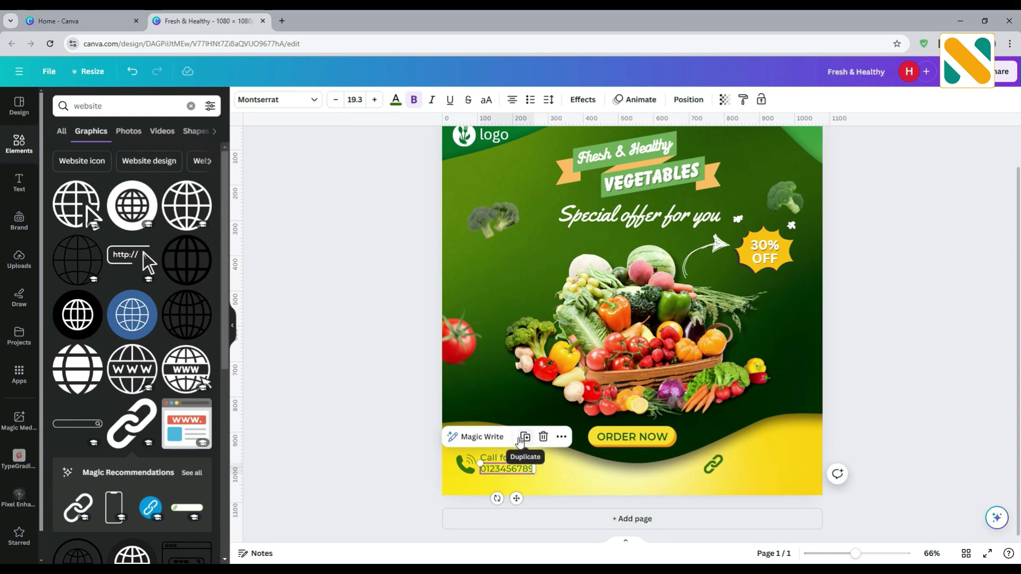
left_click(524, 437)
left_click_drag(524, 504, 768, 490)
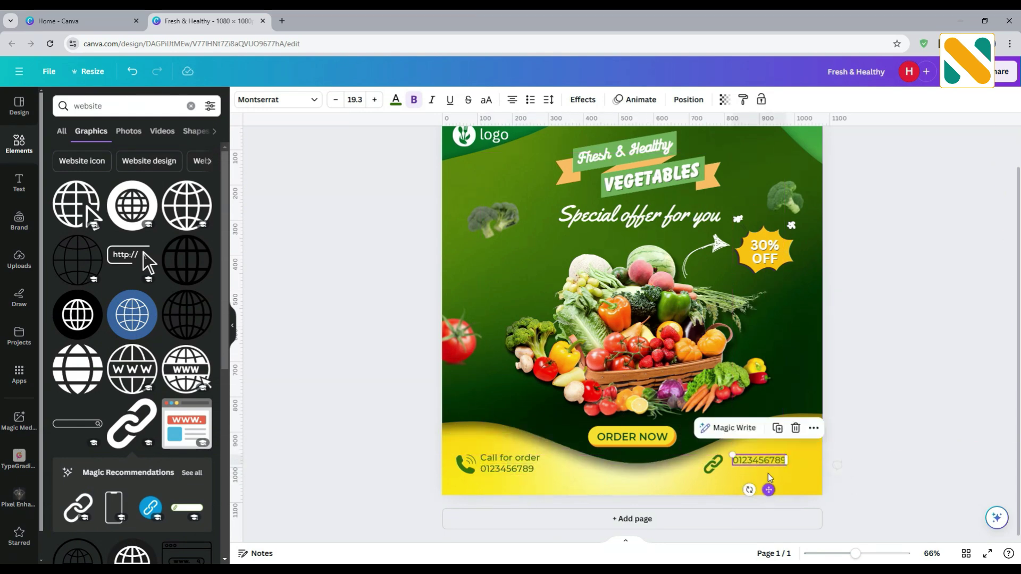
double_click(765, 460)
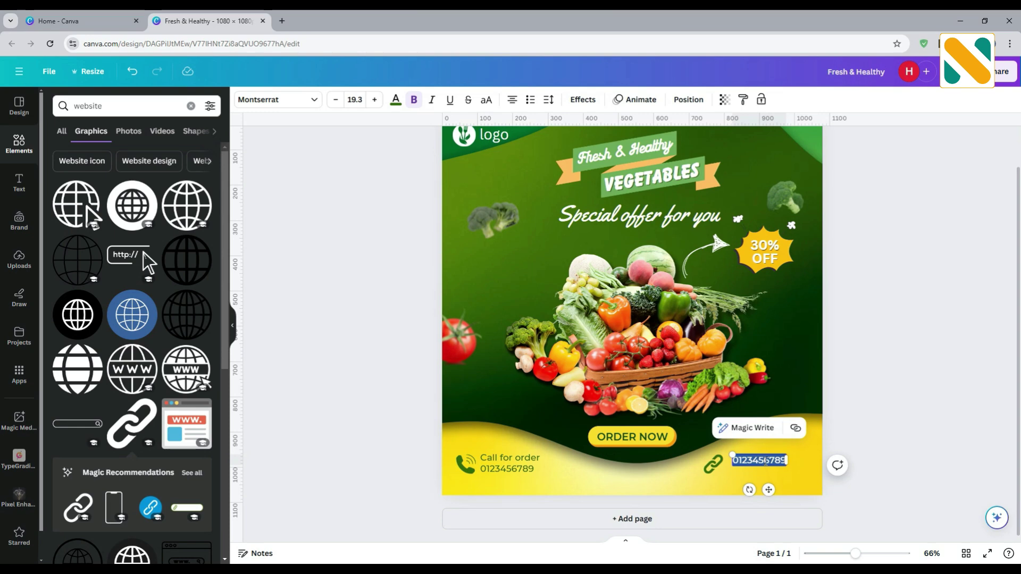
key("BackSpace")
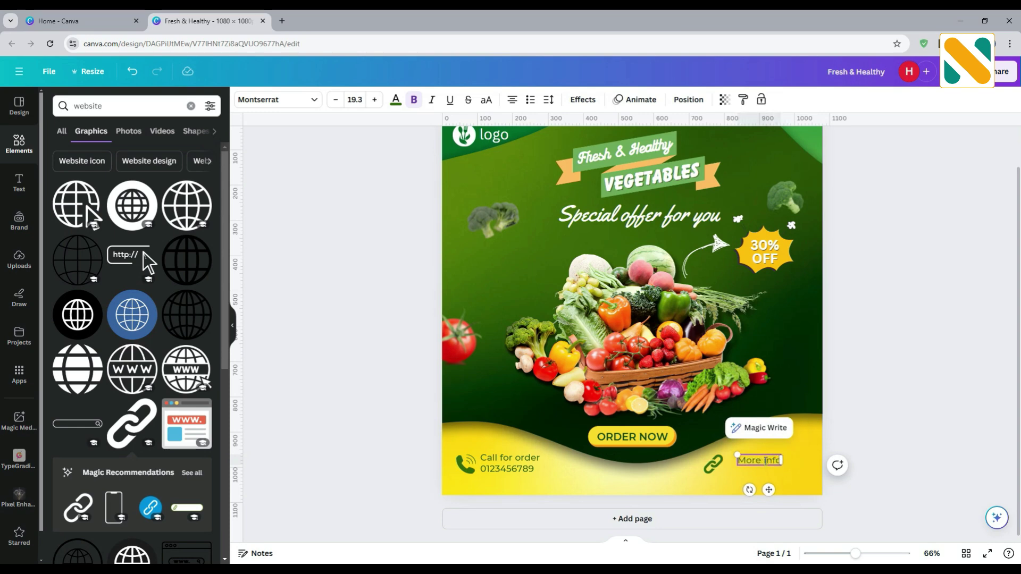
left_click(392, 319)
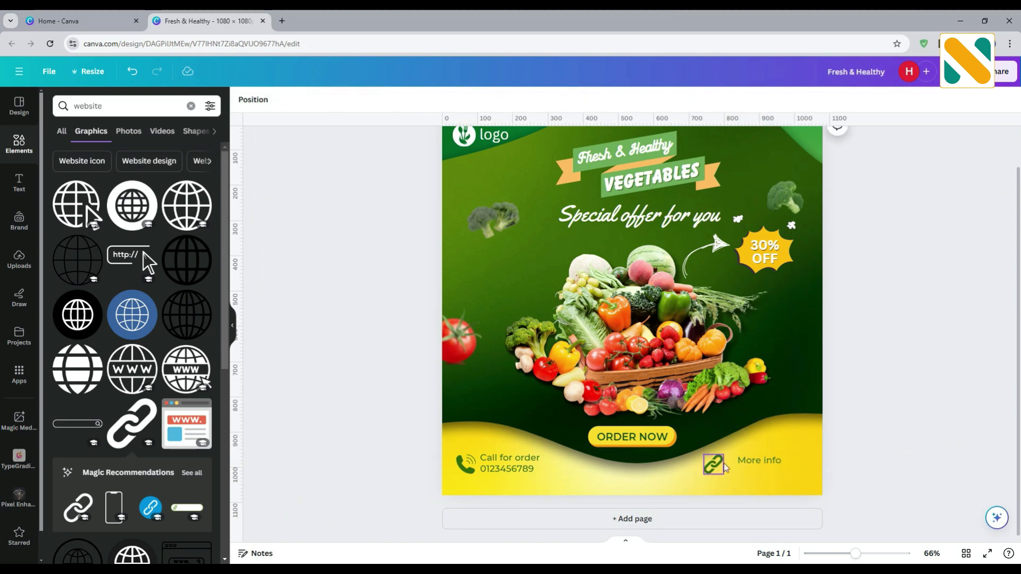
Step: Move "More info" closer to the link icon and add a duplicate beneath it reading "website.com"
left_click(772, 466)
left_click_drag(772, 466, 755, 498)
double_click(754, 471)
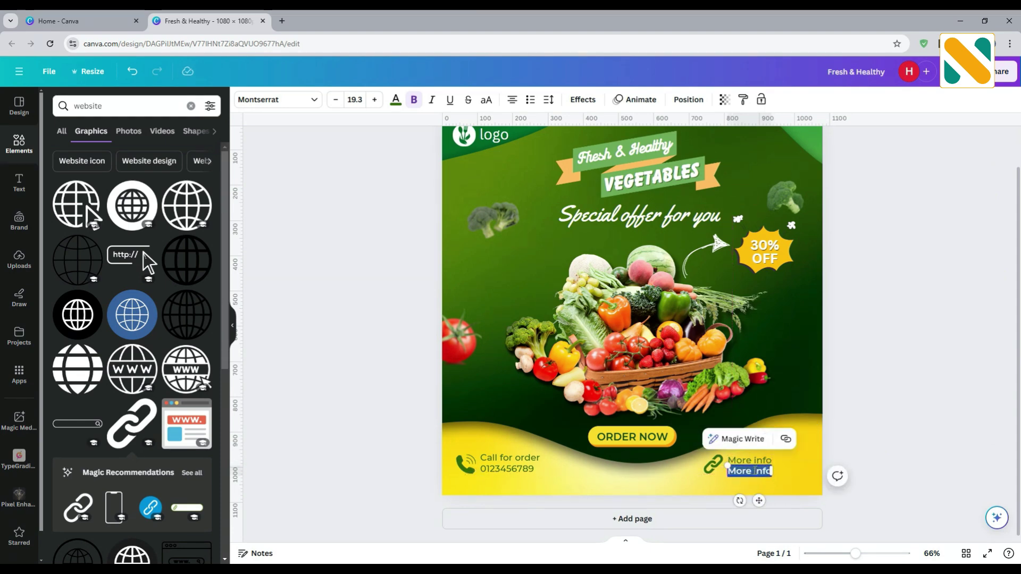
type("we")
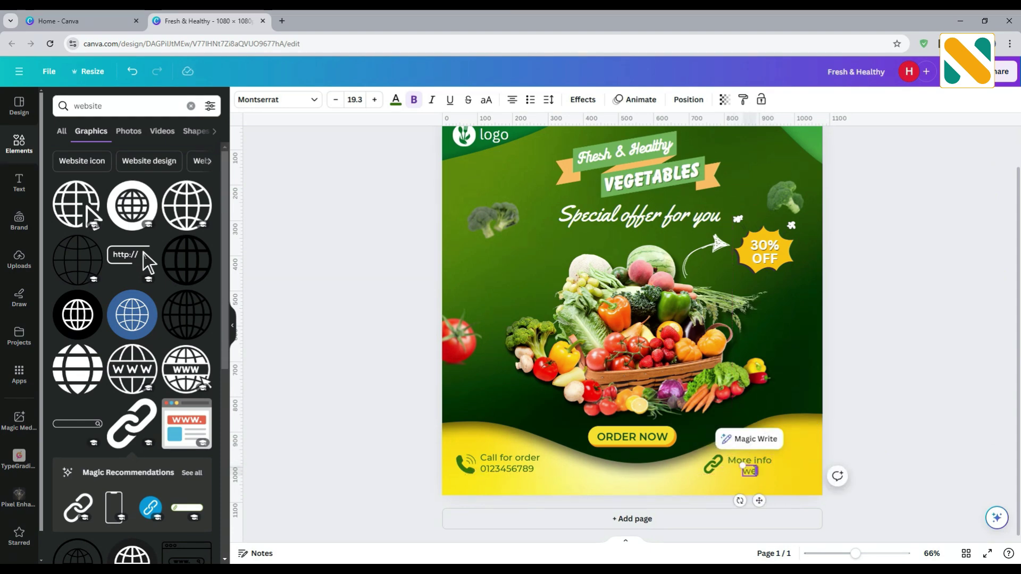
type("bsite.c")
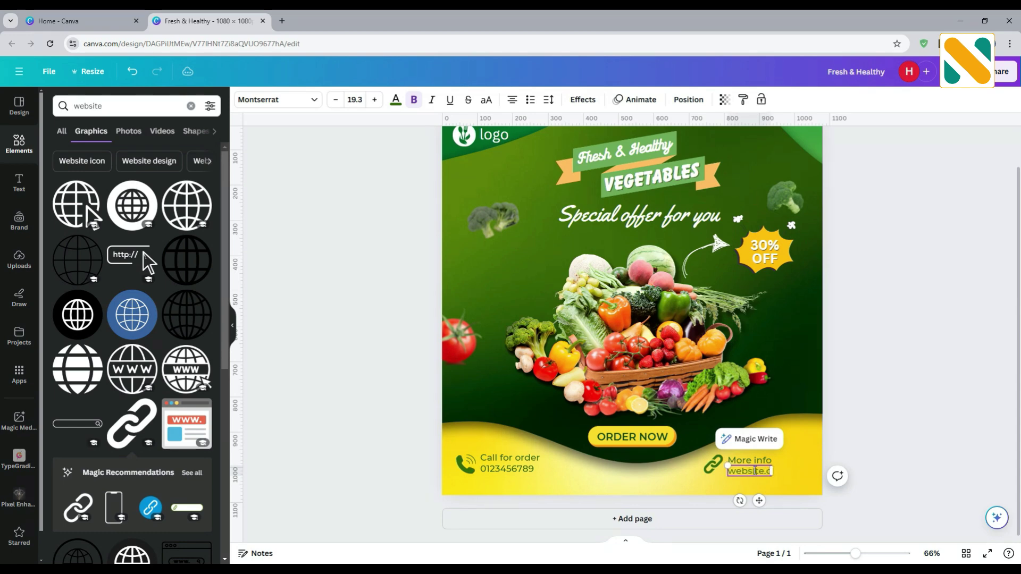
type("om")
left_click(952, 380)
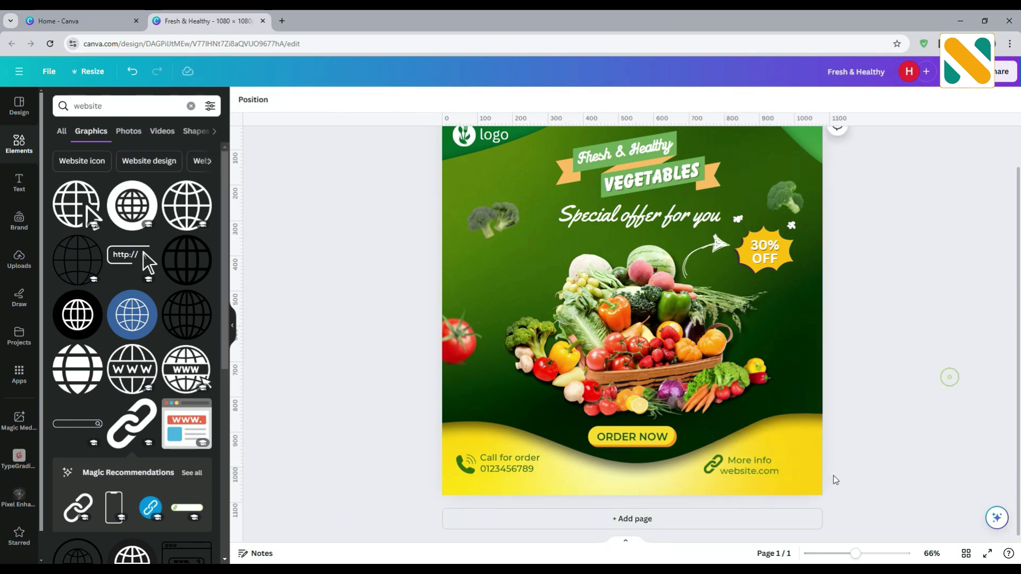
Step: Align the left edge of "website.com" with "More info" above it
left_click(736, 476)
left_click_drag(737, 476, 743, 476)
left_click(908, 407)
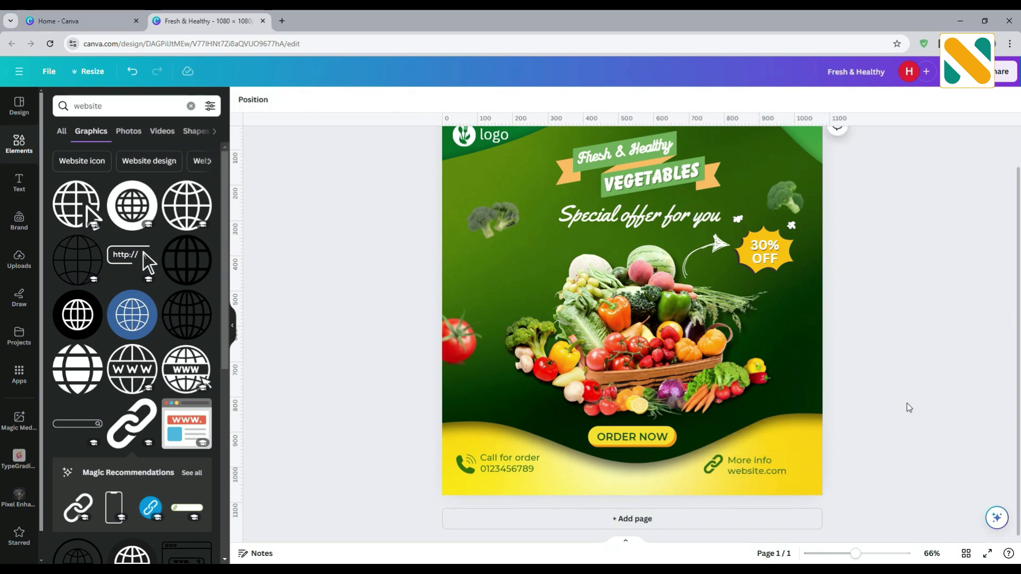
Step: Search the graphics for "dot" and insert the horizontal strip of staggered dots
scroll(909, 408, "up", 2)
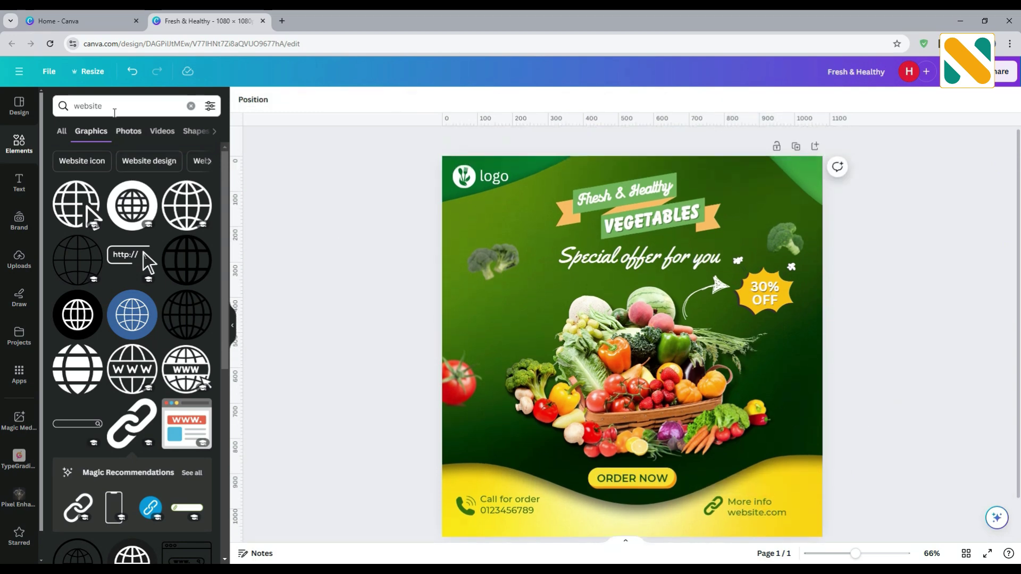
left_click(112, 109)
type("dot")
key("Return")
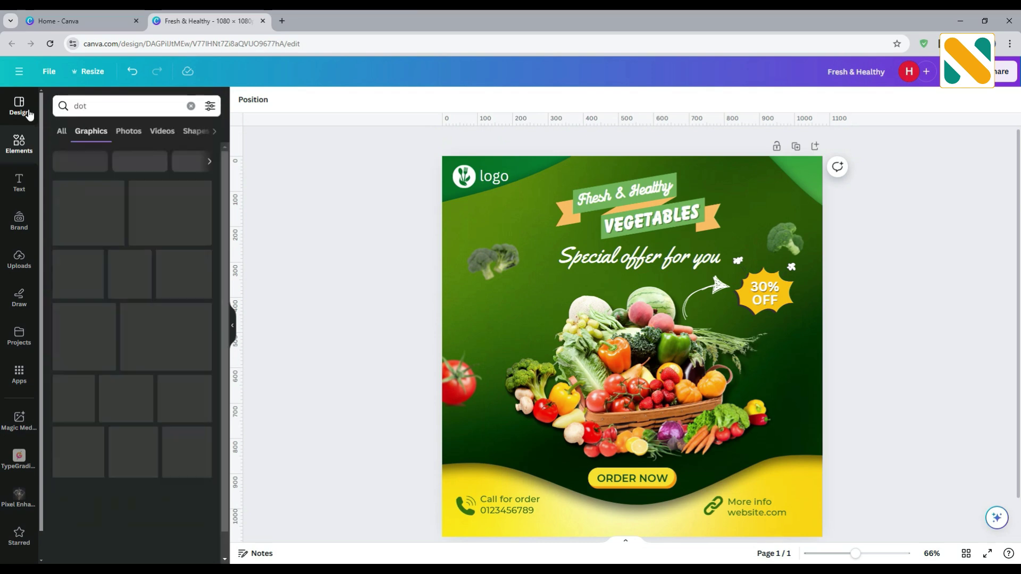
scroll(74, 304, "down", 5)
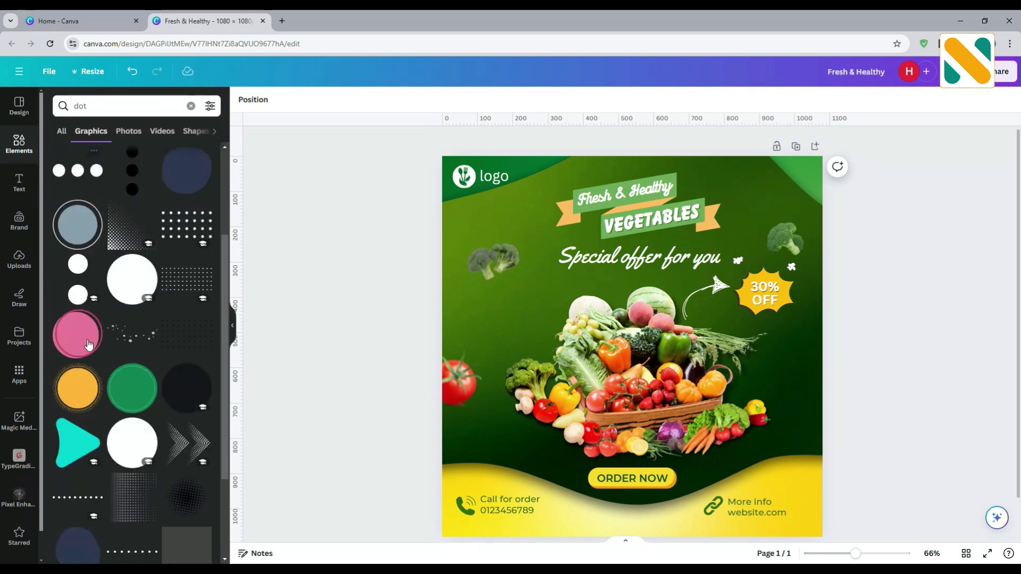
scroll(88, 344, "down", 6)
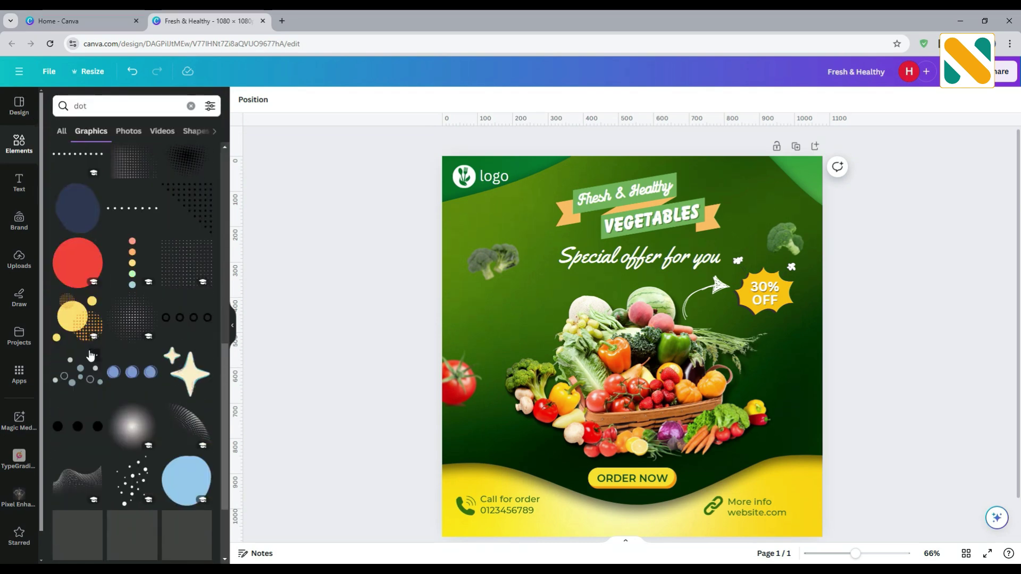
scroll(91, 355, "down", 6)
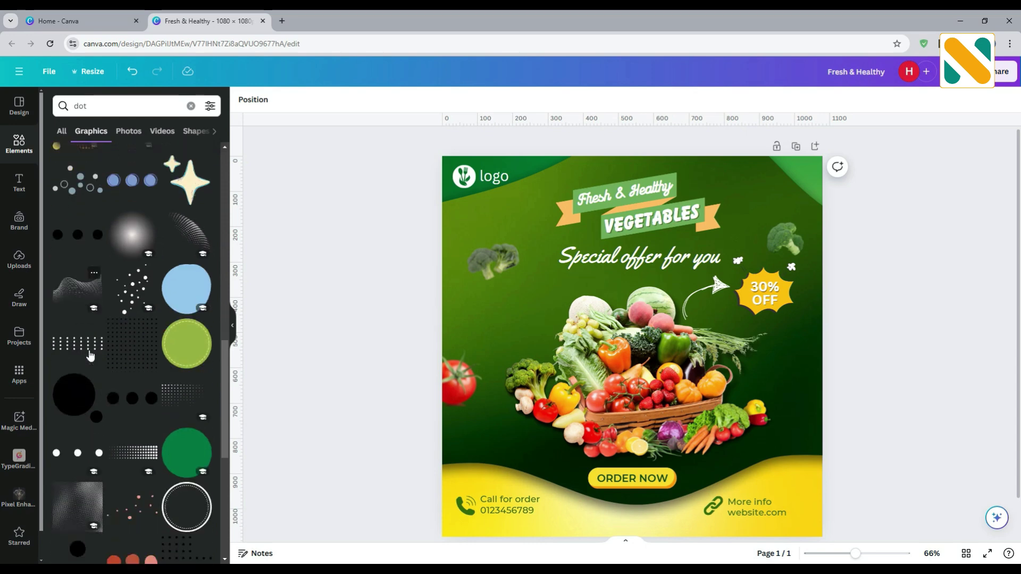
scroll(89, 354, "down", 5)
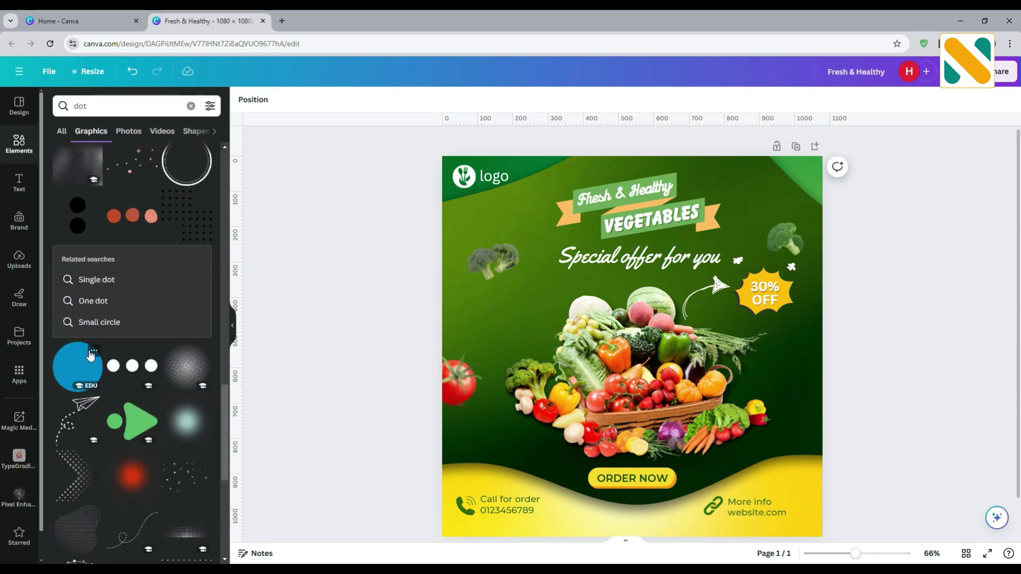
scroll(90, 355, "down", 6)
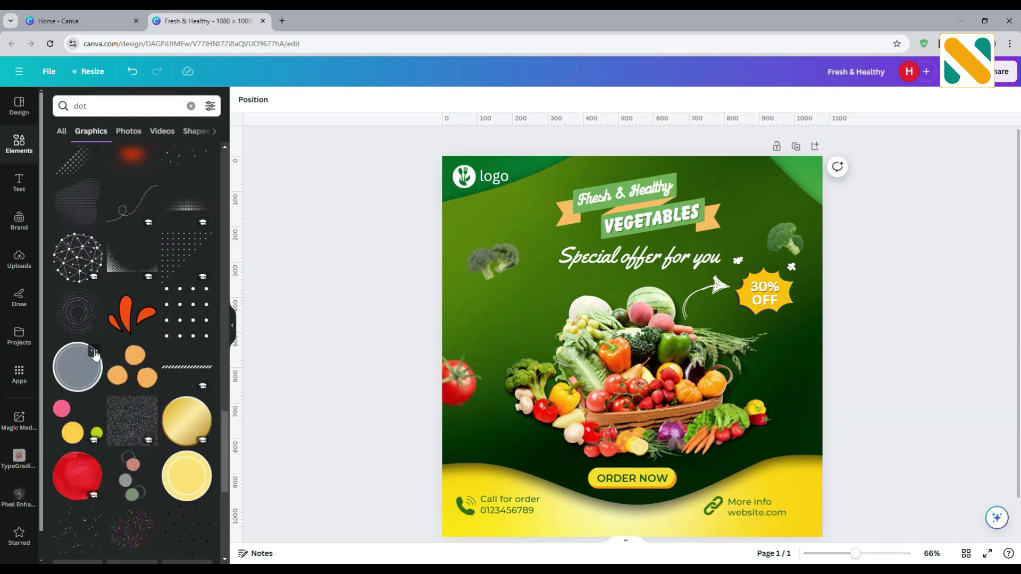
scroll(94, 357, "down", 5)
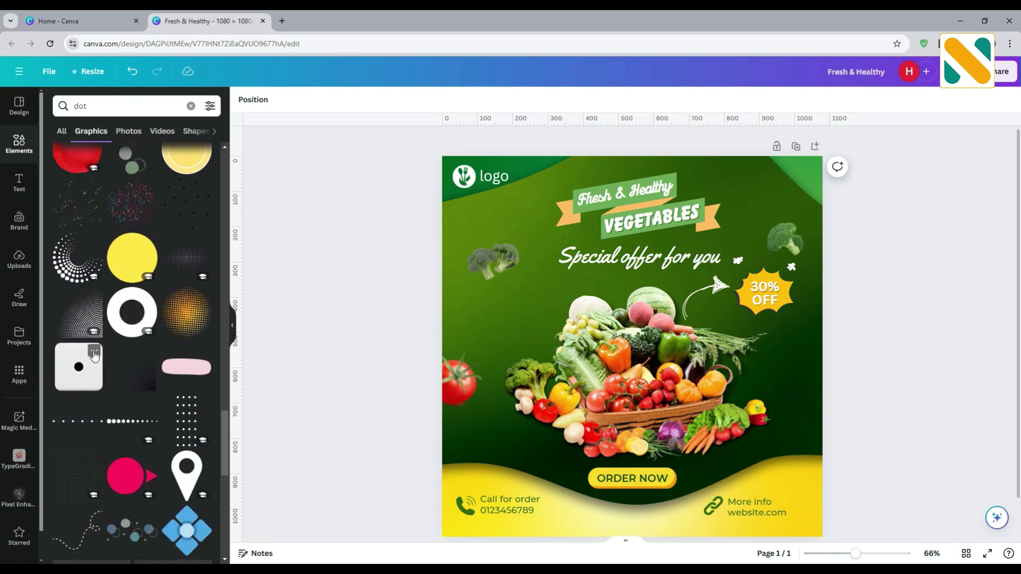
scroll(95, 356, "down", 11)
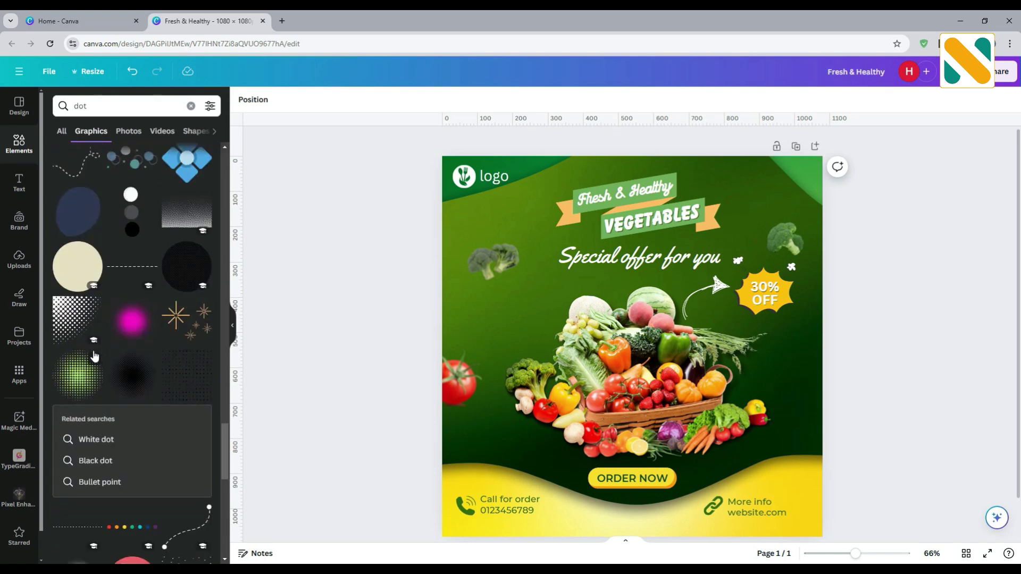
scroll(94, 357, "down", 5)
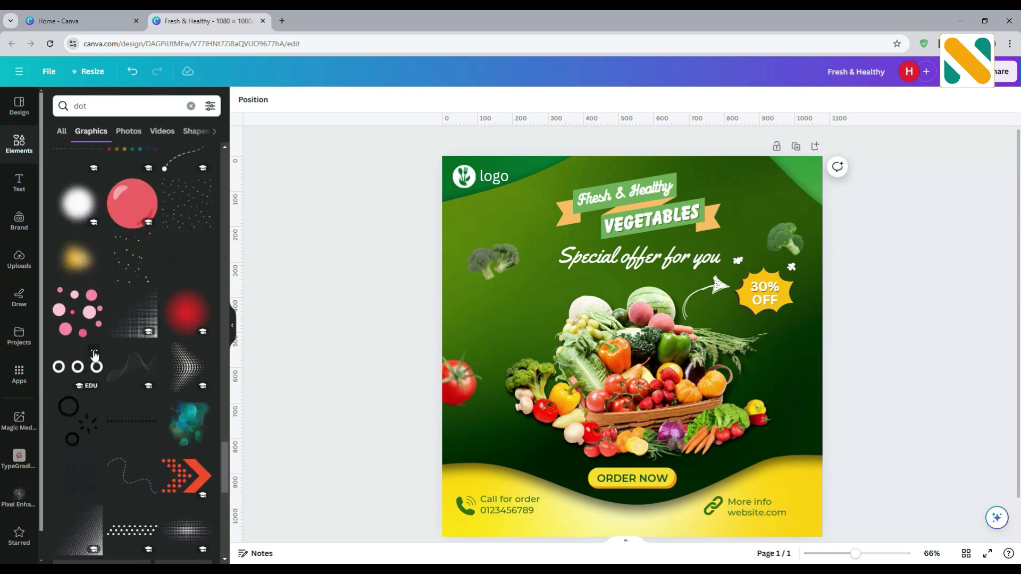
left_click(122, 359)
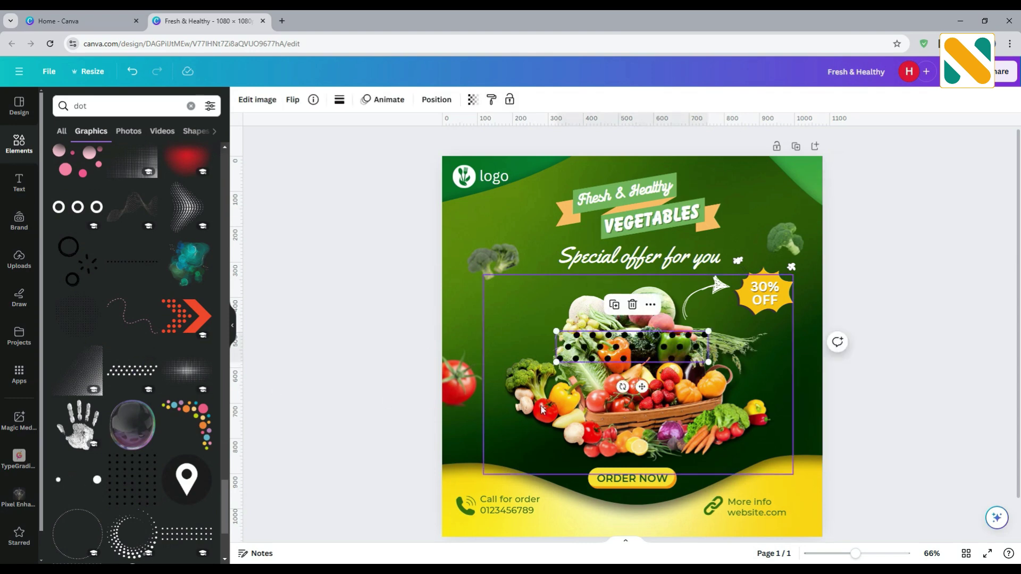
Step: Turn the dot strip upright, shrink it to fit near the design's right edge below the starburst, and color it yellow
left_click_drag(622, 386, 590, 341)
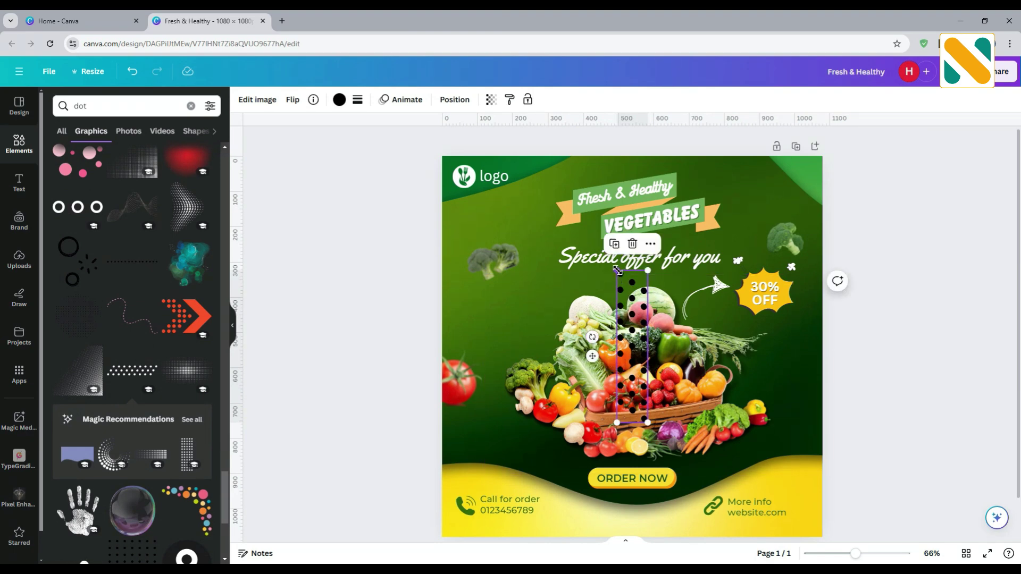
left_click_drag(616, 272, 825, 366)
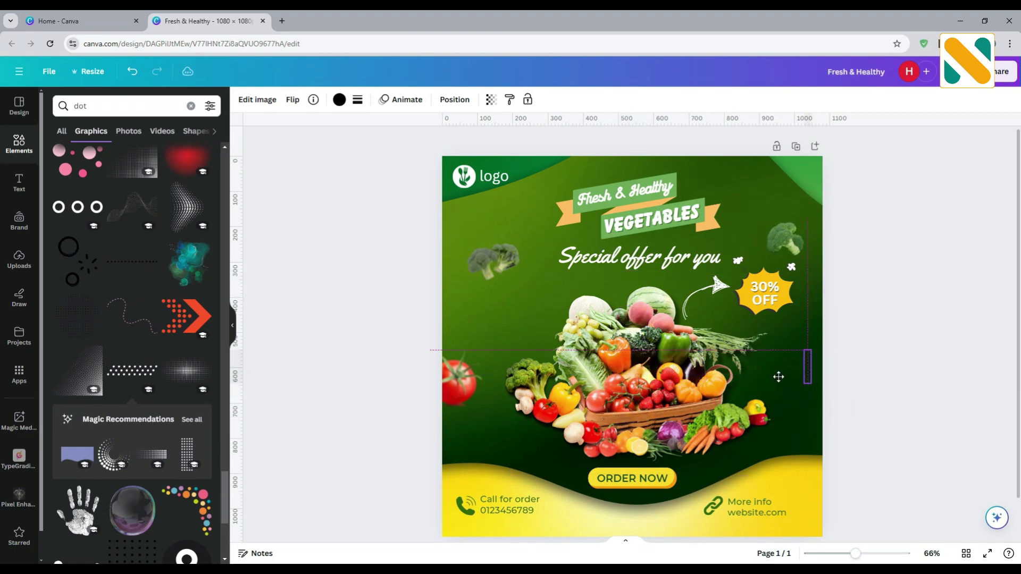
left_click(339, 100)
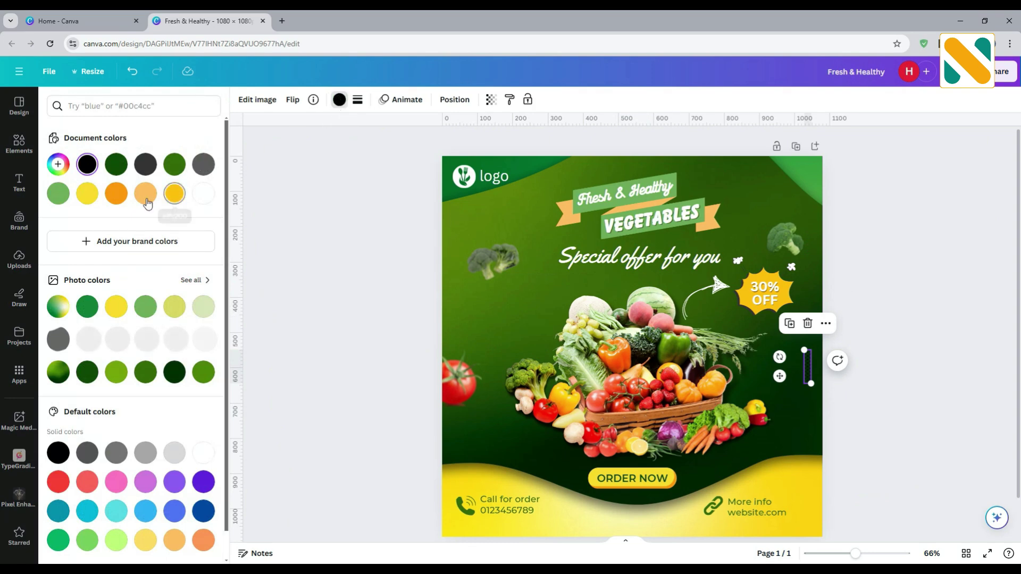
left_click(94, 196)
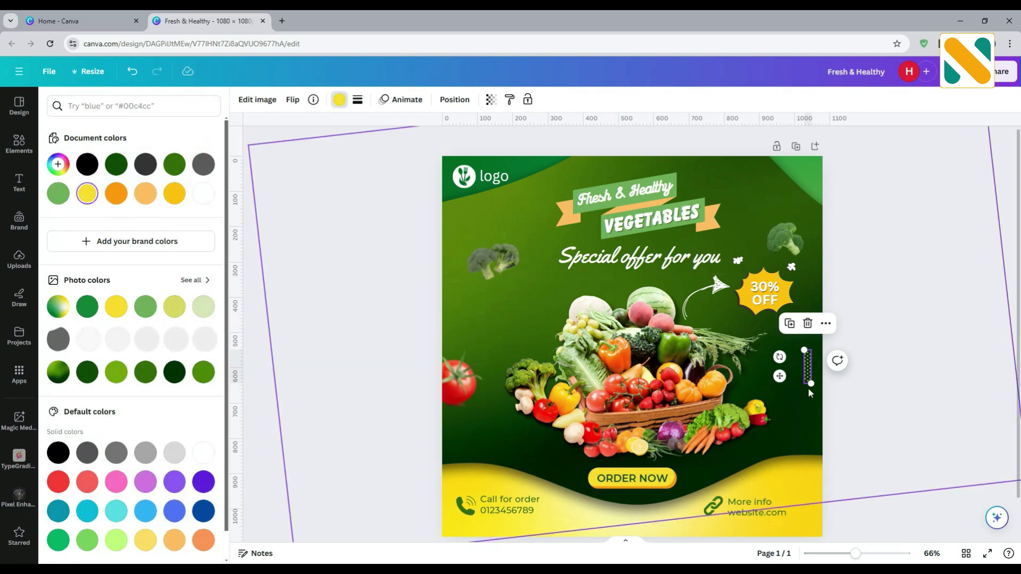
Step: Enlarge the yellow dot strip to about 120 px tall and place a white copy at the design's left edge beside the broccoli
left_click_drag(813, 385, 424, 260)
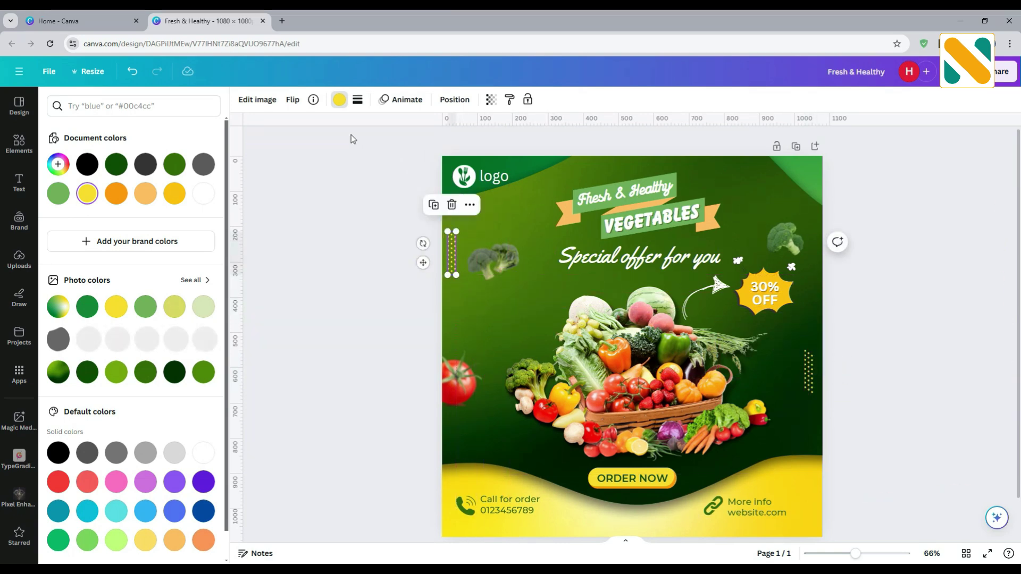
left_click(204, 453)
left_click(298, 324)
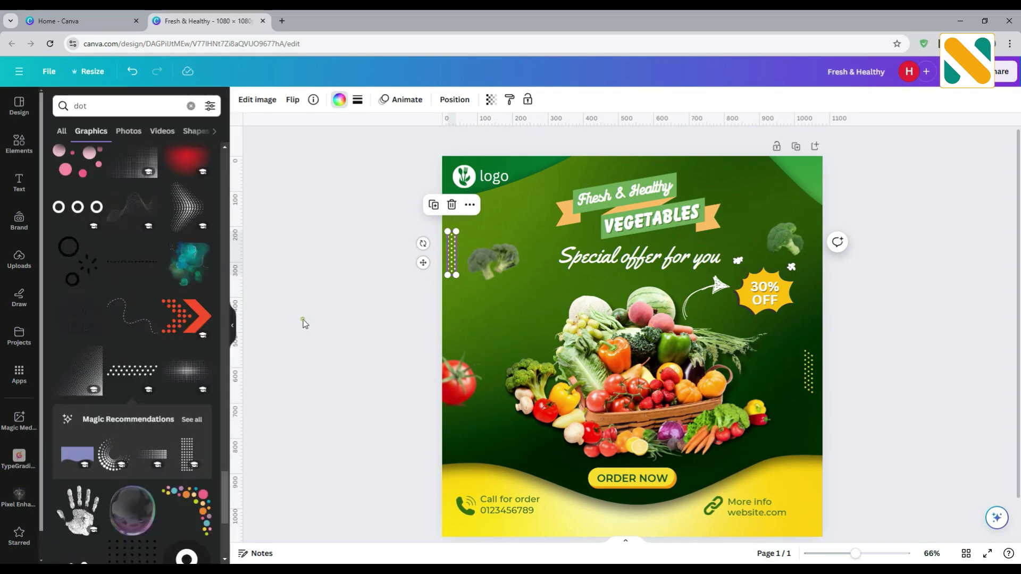
Step: Lower the left broccoli's transparency value to about 79 and increase its contrast
left_click(490, 274)
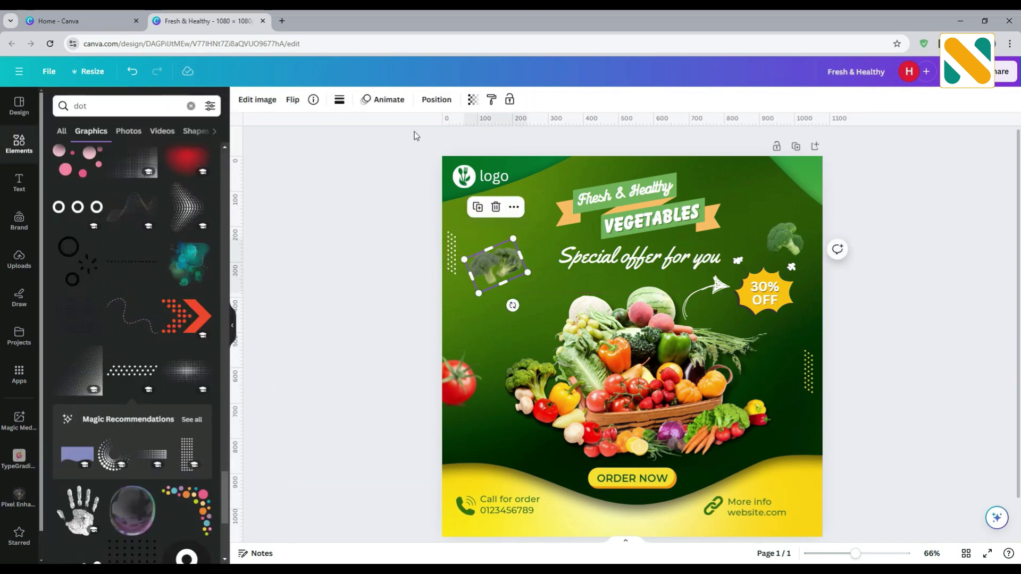
left_click(472, 101)
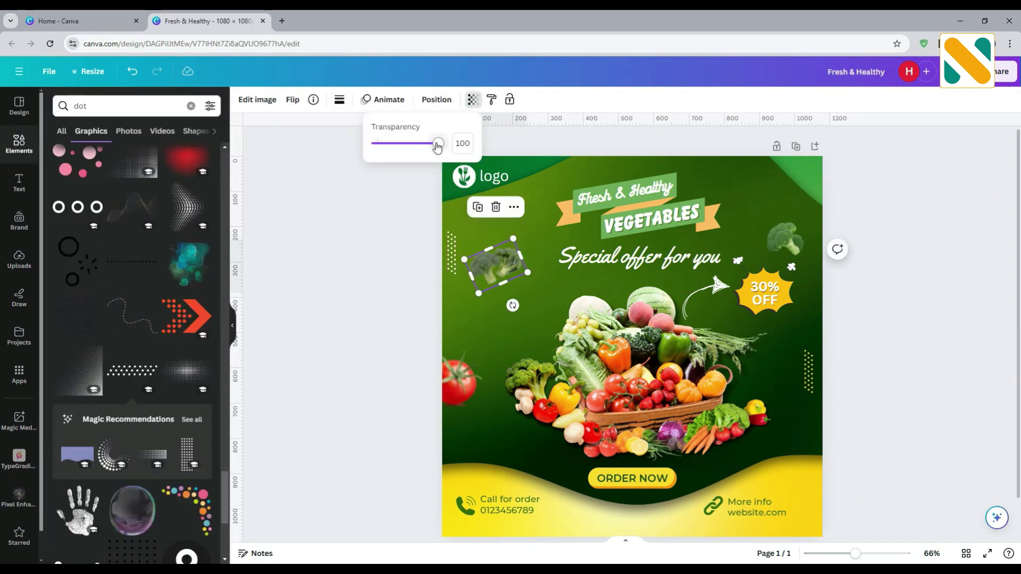
left_click_drag(437, 146, 423, 146)
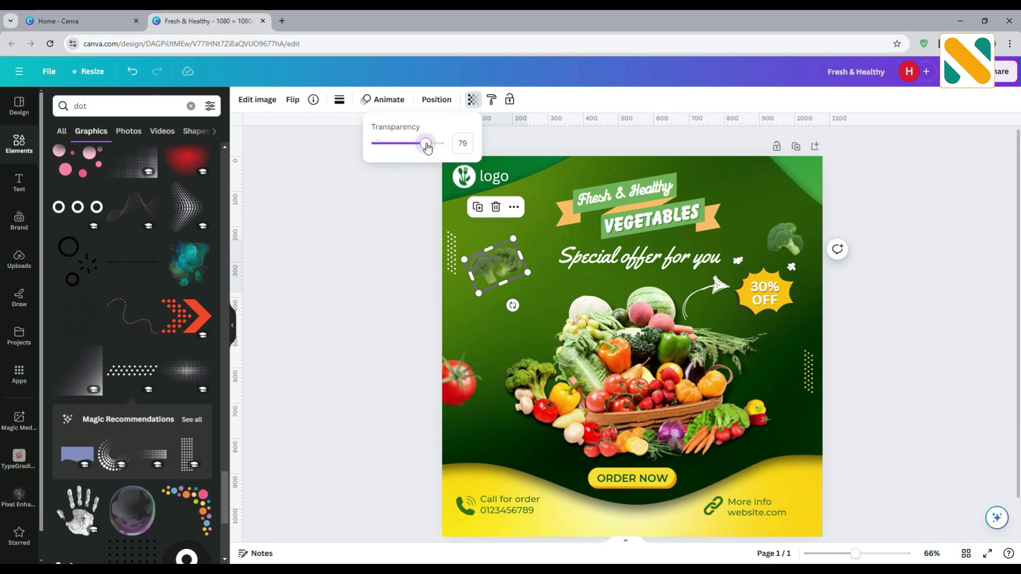
left_click(253, 101)
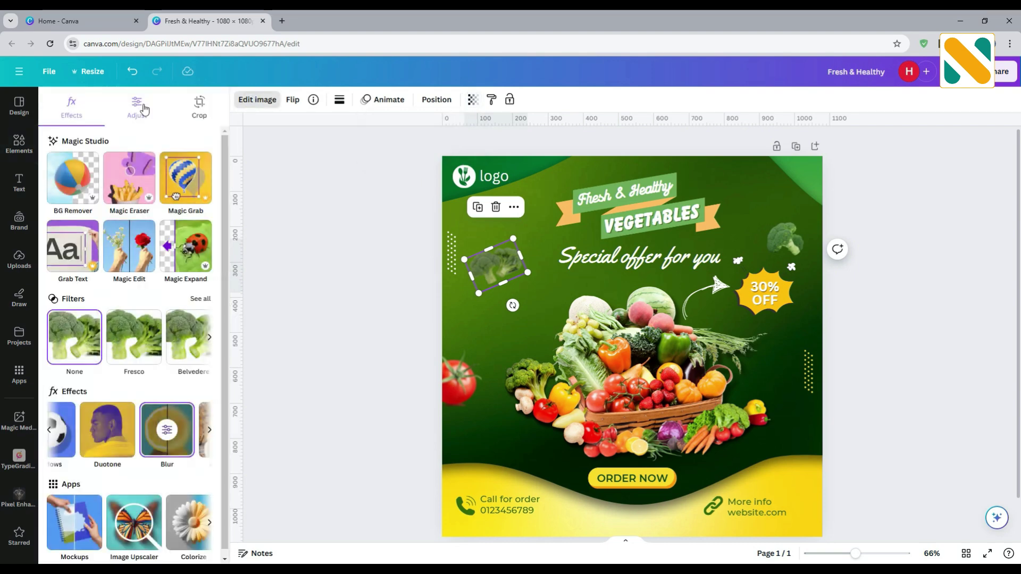
left_click(141, 107)
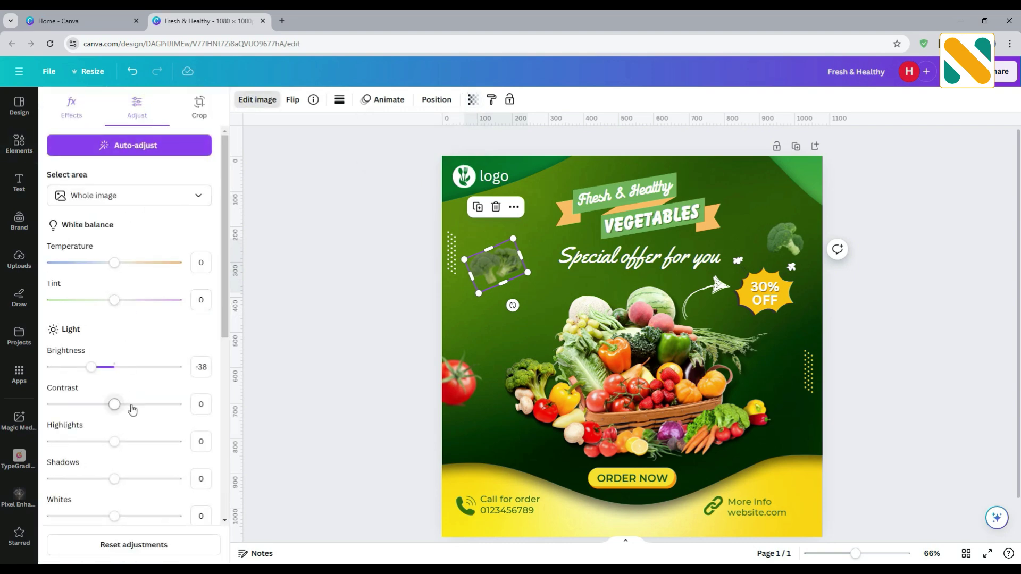
left_click_drag(153, 408, 162, 405)
left_click(374, 276)
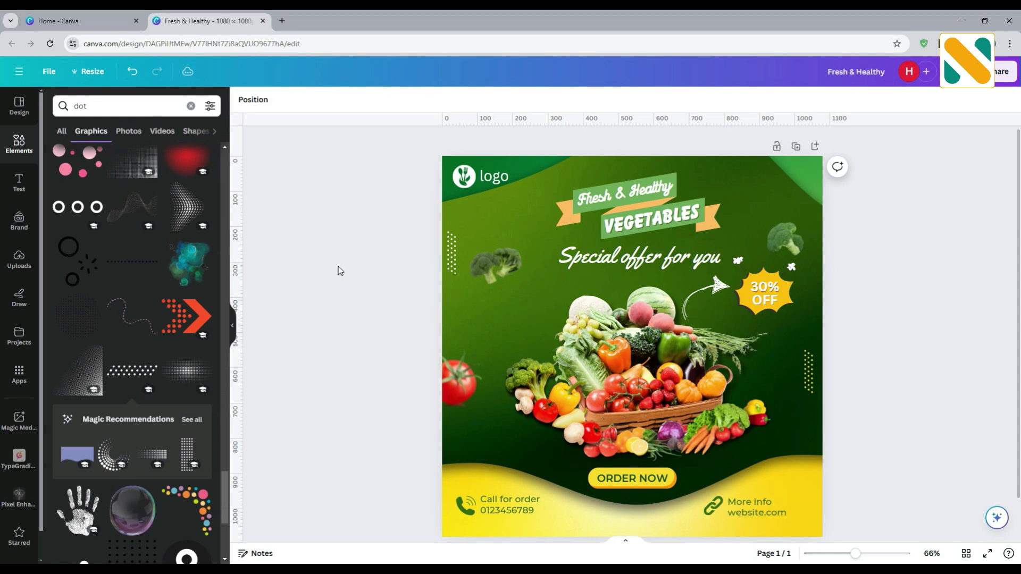
Step: Search the graphics for "+" and insert a plain plus sign with rounded arms
left_click(55, 108)
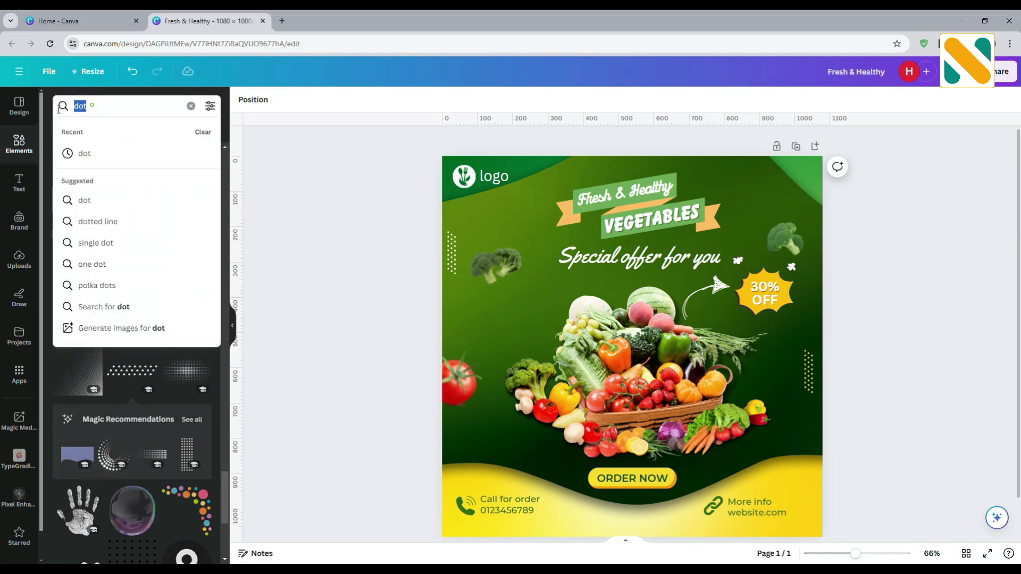
type("+")
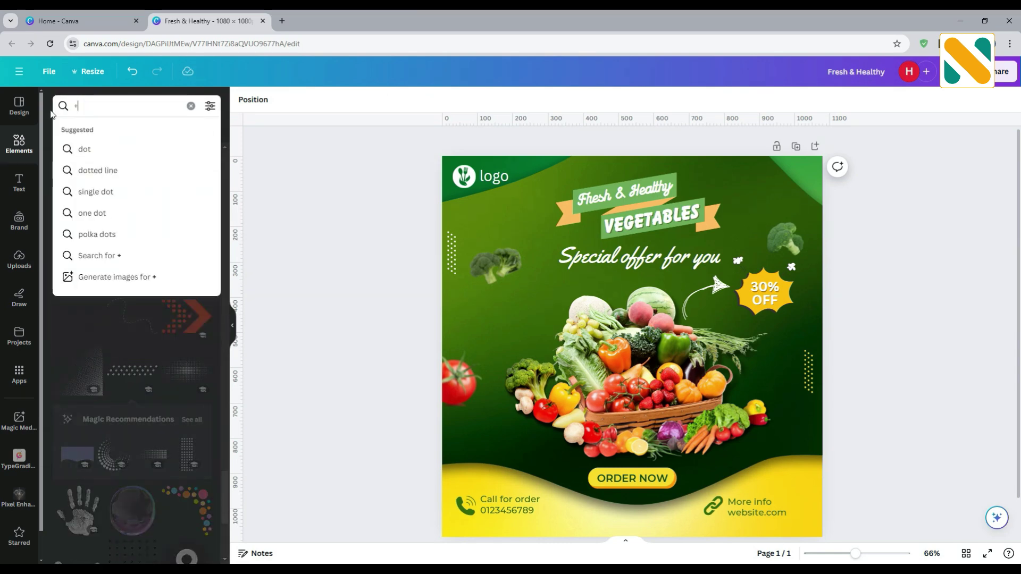
key("Return")
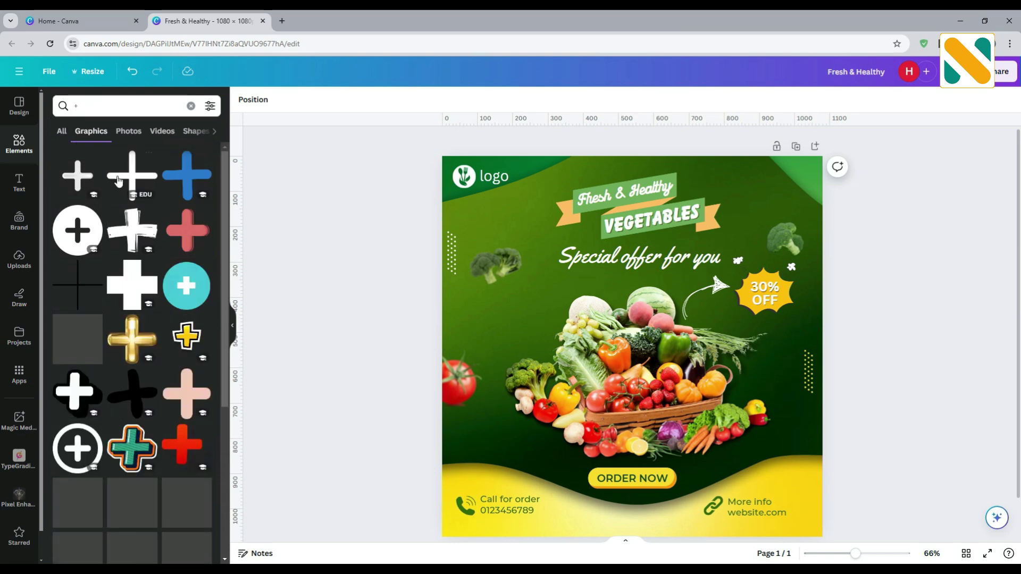
left_click(77, 285)
left_click(566, 283)
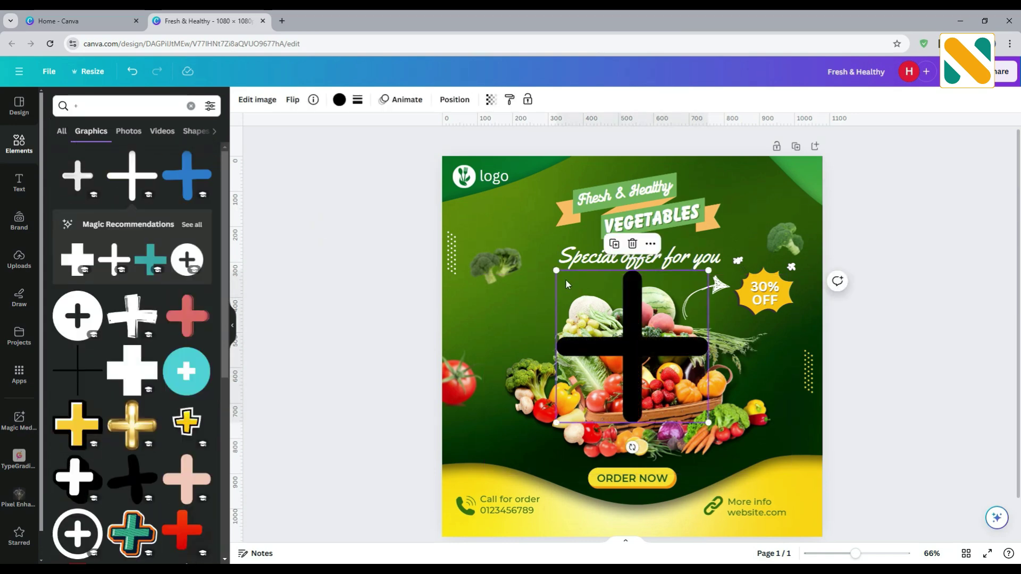
Step: Shrink the plus sign to about 50 px, place it below the left broccoli beside the basket, and recolor it yellow
left_click_drag(558, 271, 692, 407)
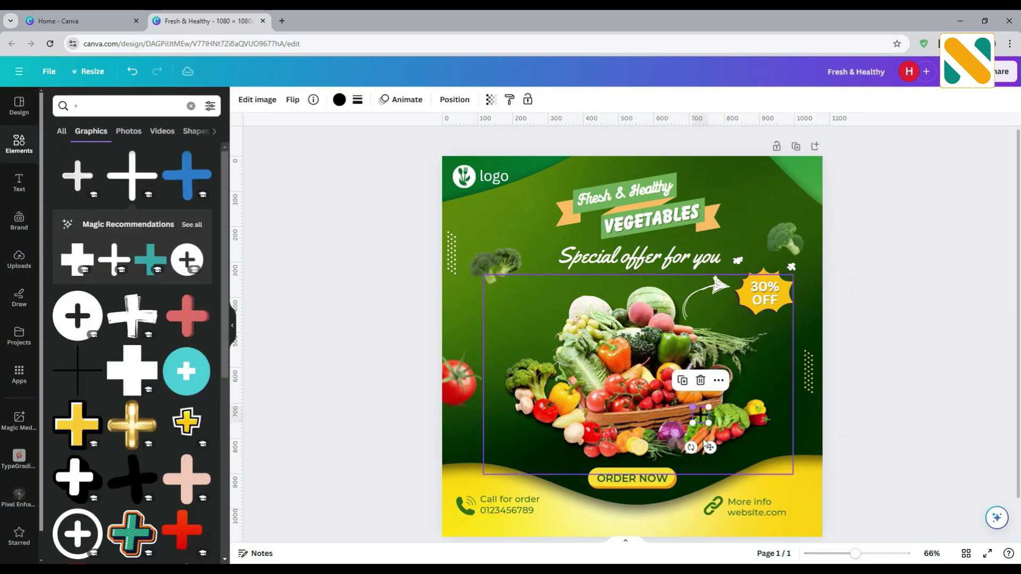
left_click_drag(713, 451, 523, 358)
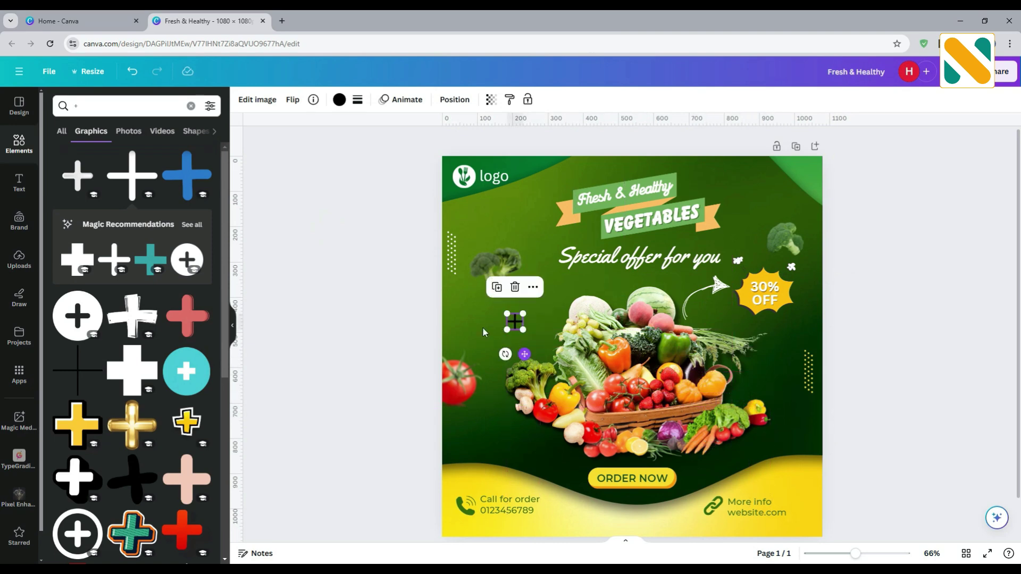
left_click(339, 100)
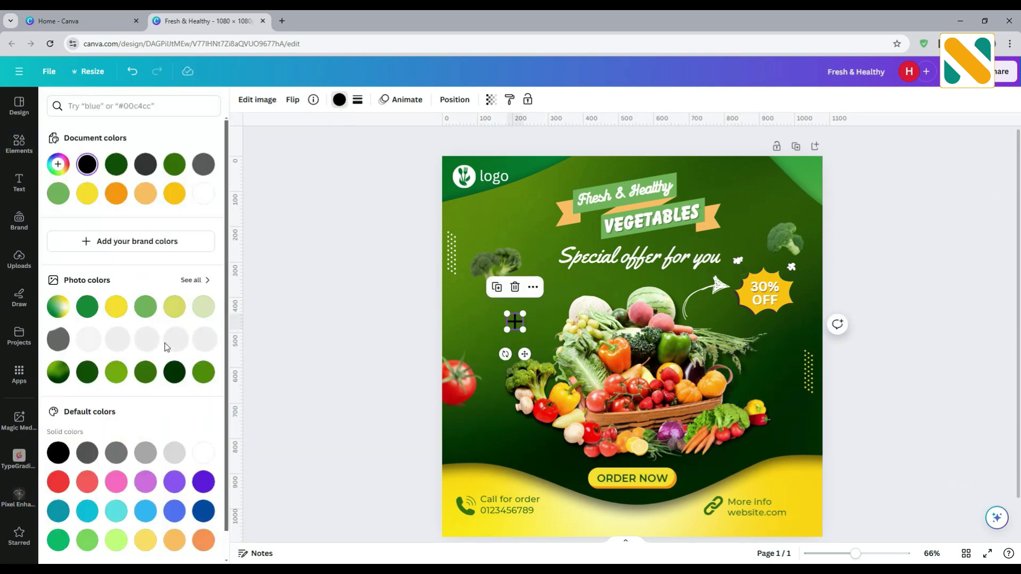
left_click(116, 306)
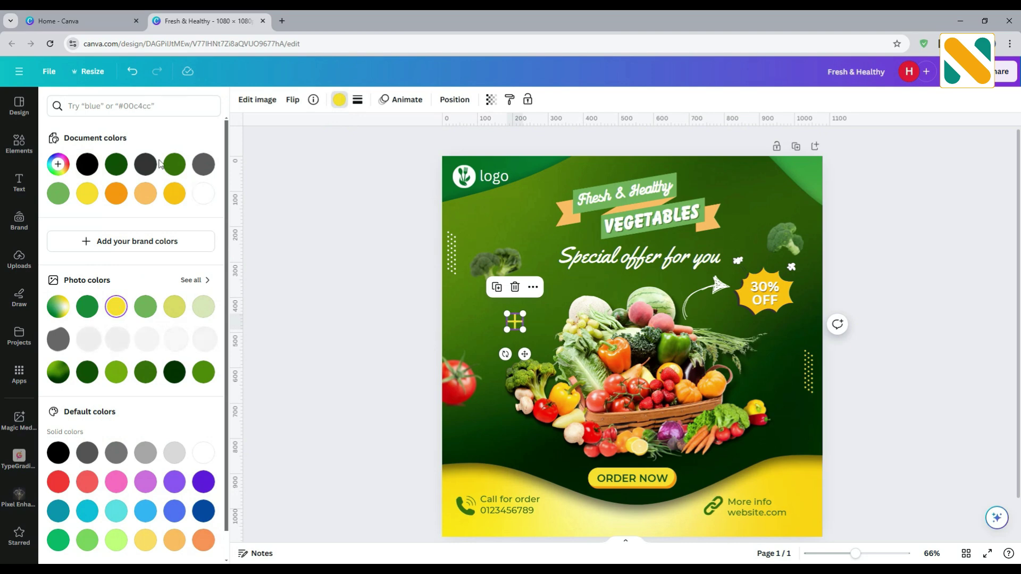
Step: Search the graphics for "circle" and insert the thick-outlined ring
left_click(19, 146)
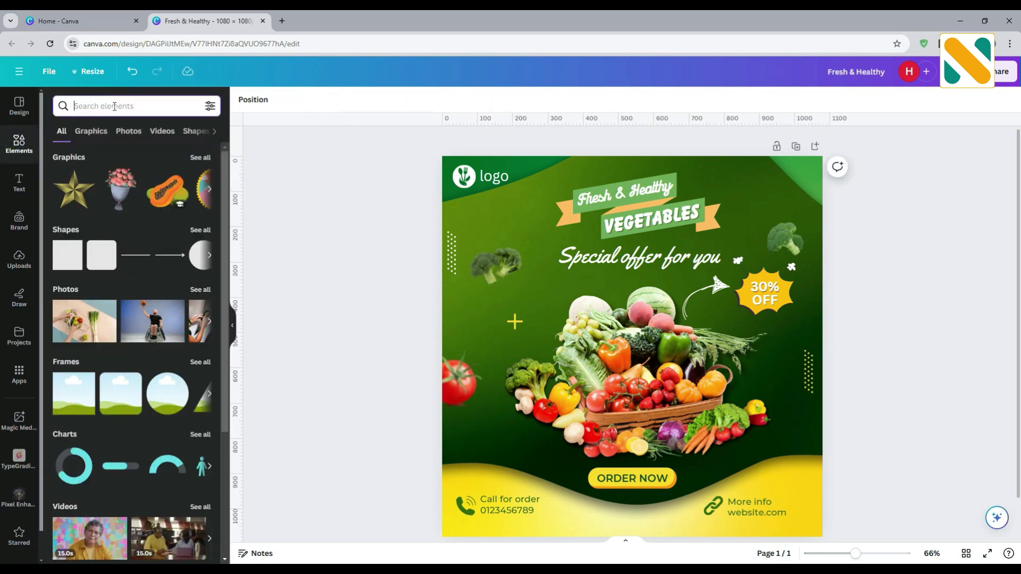
type("cir")
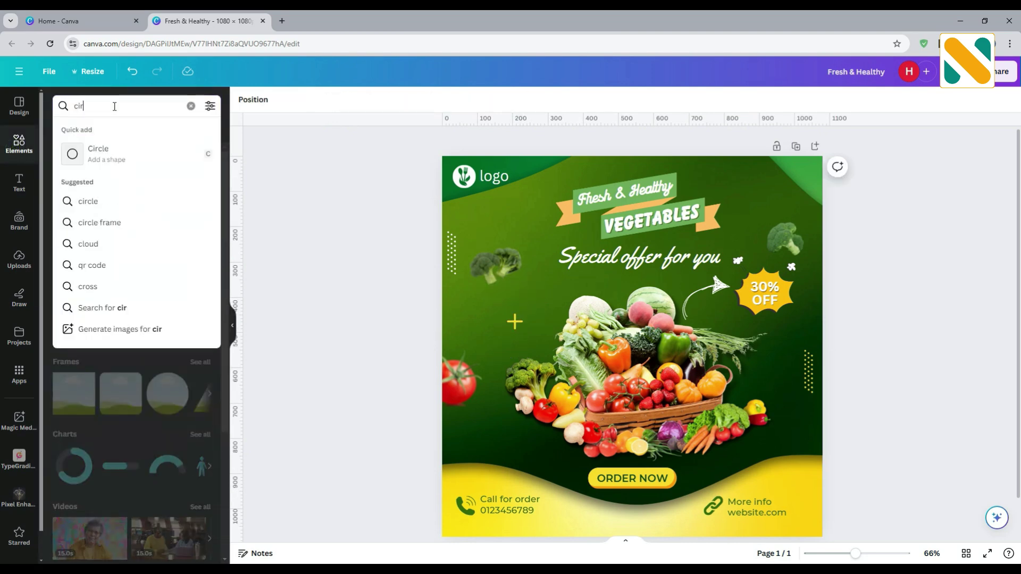
type("cle")
key("Return")
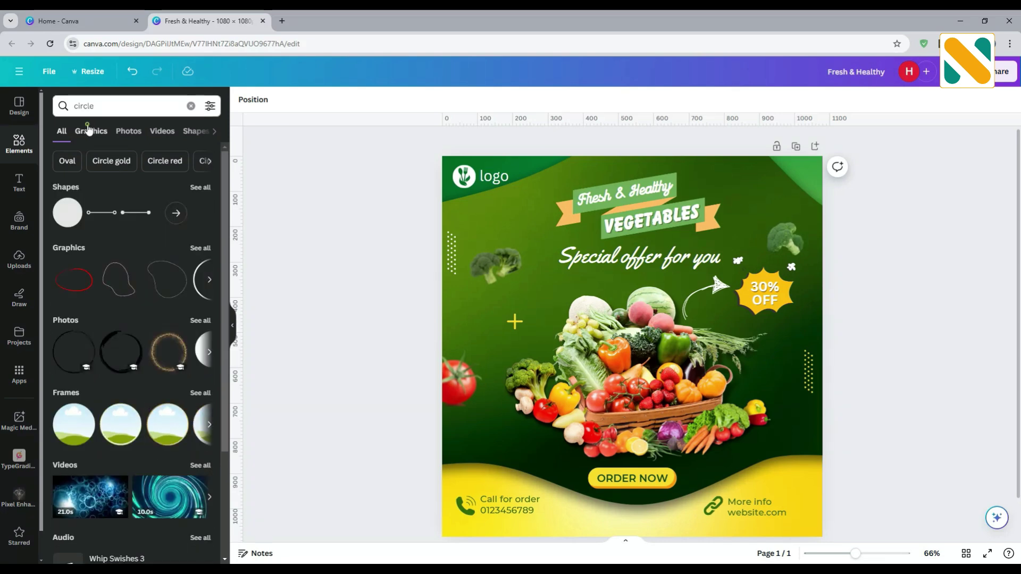
left_click(88, 131)
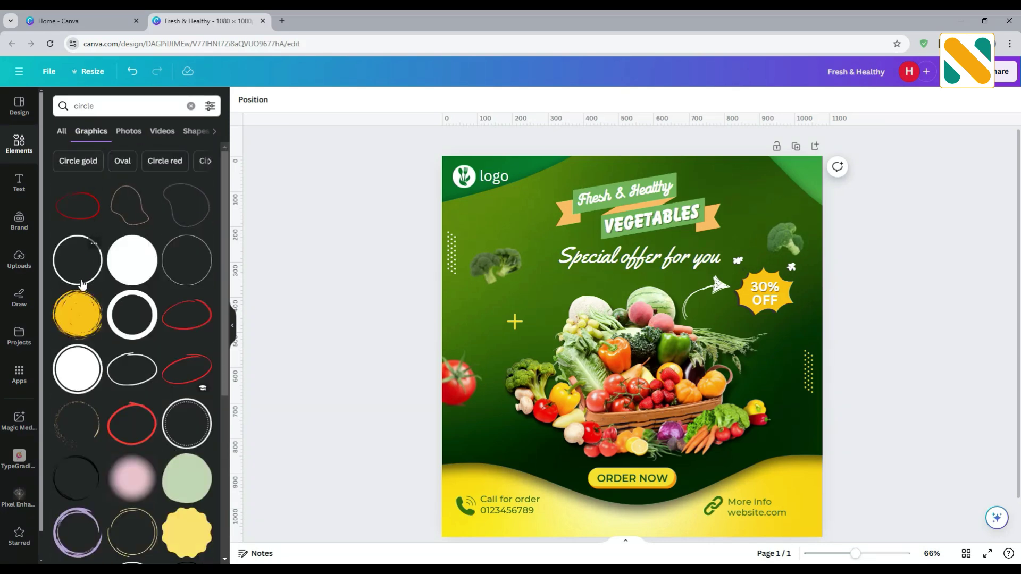
left_click(127, 323)
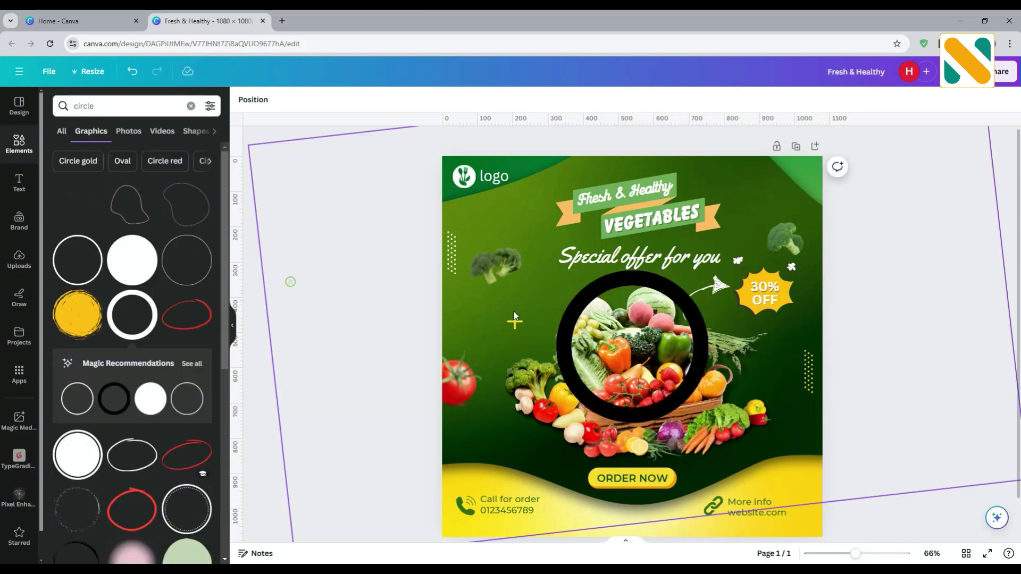
Step: Shrink the ring to a small circle, place it between the basket and the yellow dot strip, and recolor it white
left_click_drag(558, 271, 777, 399)
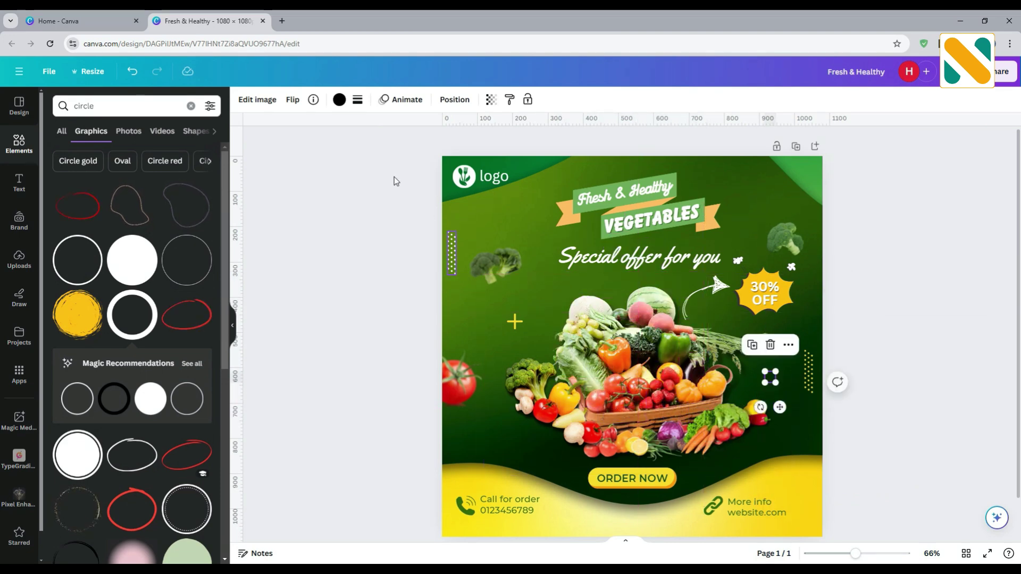
left_click(339, 100)
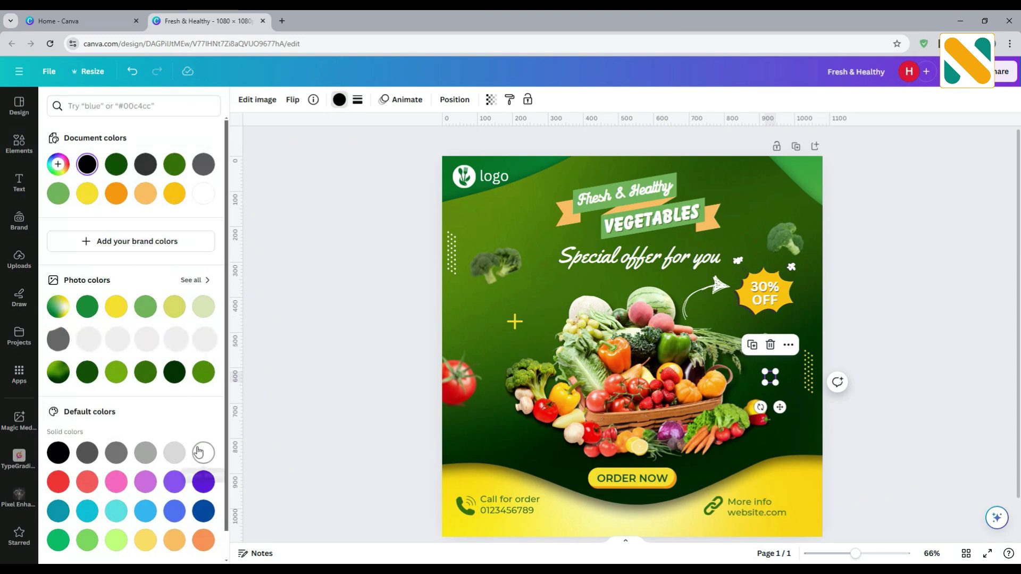
left_click(202, 452)
left_click(340, 311)
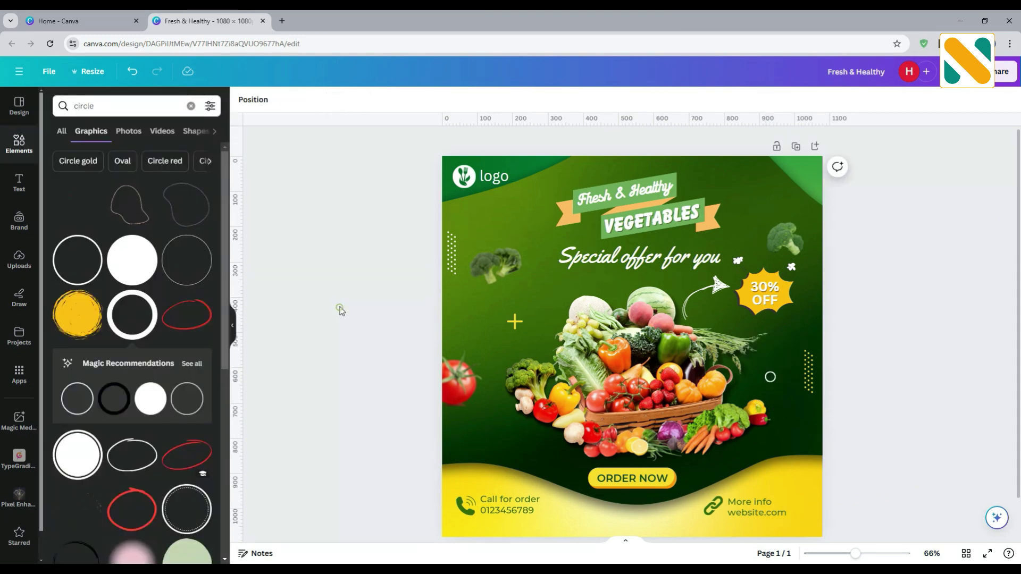
Step: Search the graphics for "half circle" and insert the thick half-ring arc
left_click(93, 106)
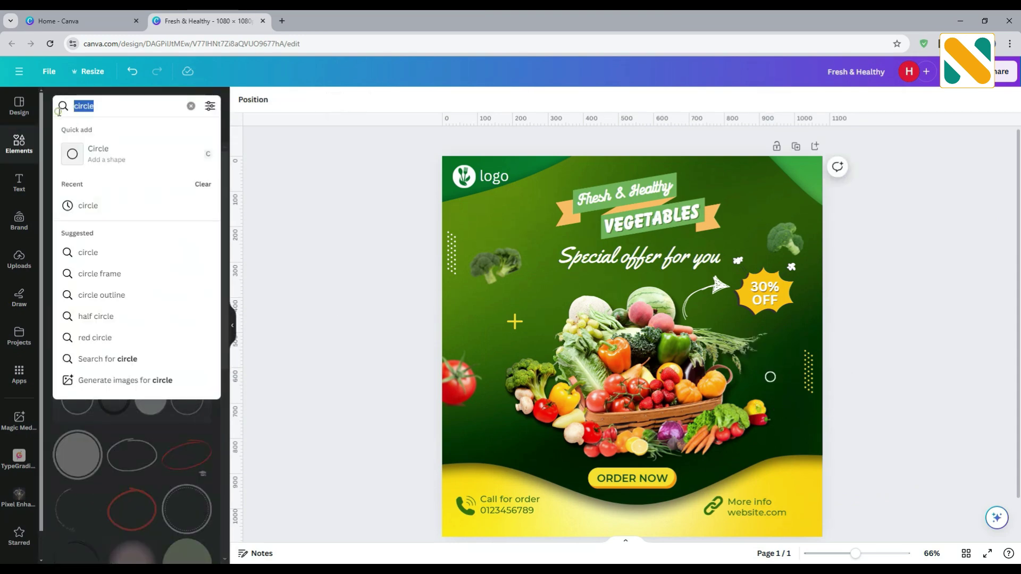
left_click(77, 105)
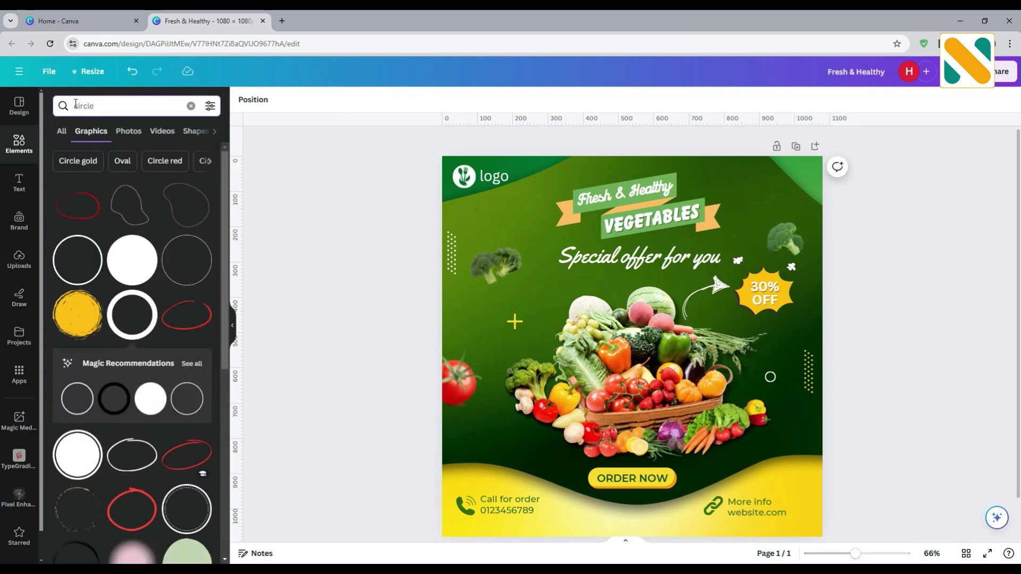
type("half")
key("Return")
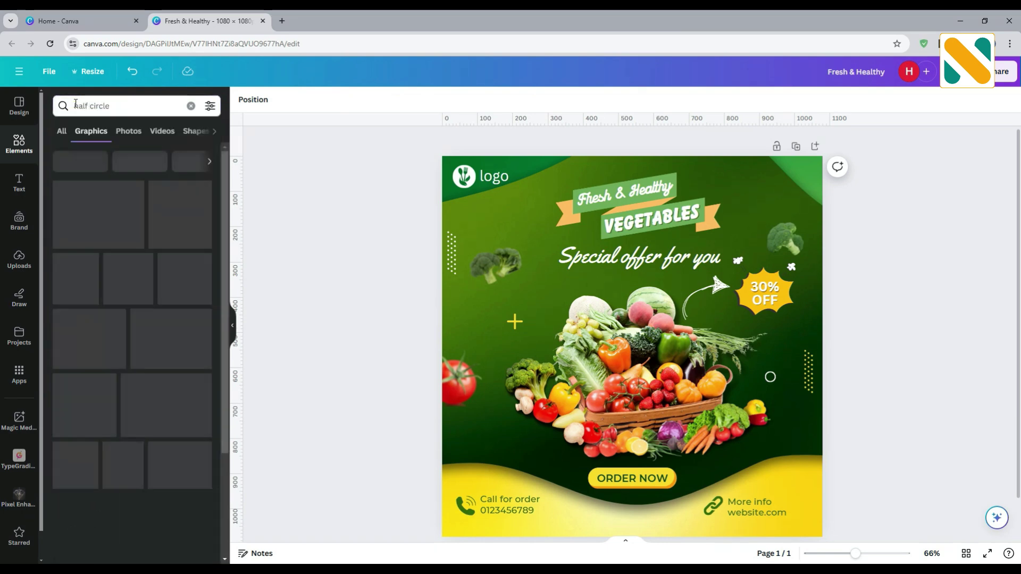
left_click(186, 207)
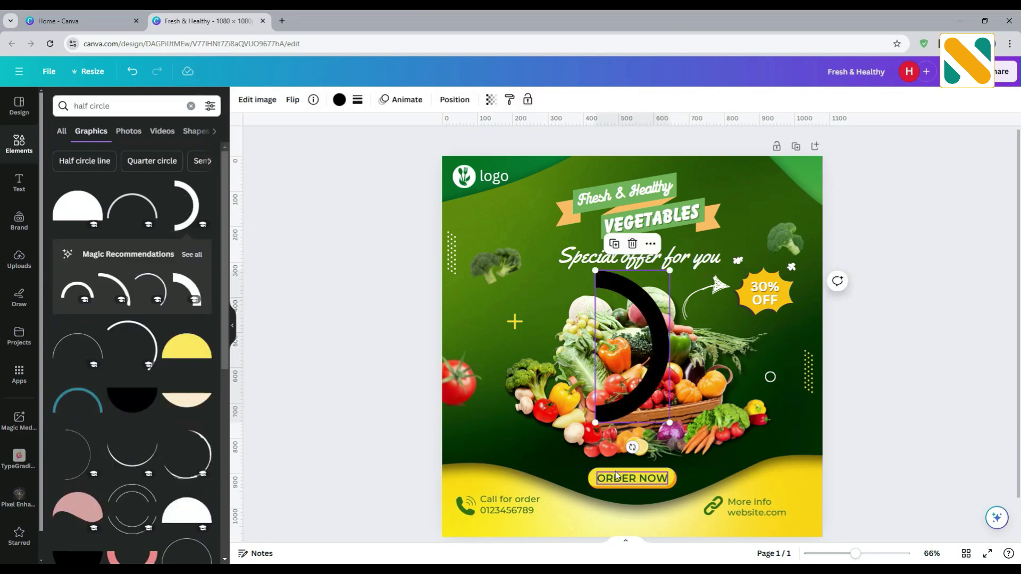
Step: Shrink and rotate the half-ring into a small arc above the left broccoli and recolor it yellow
left_click_drag(632, 448, 539, 223)
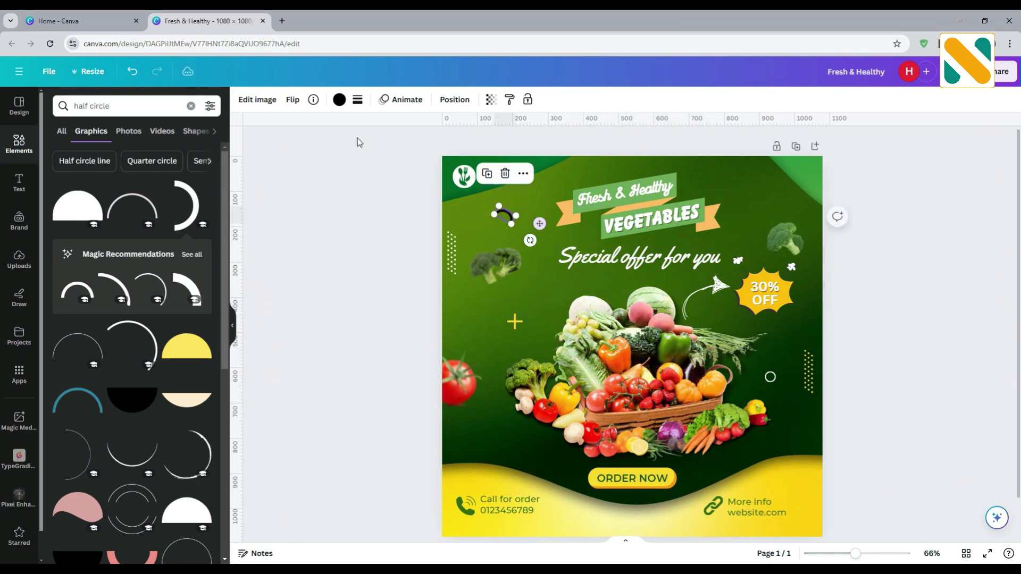
left_click(339, 101)
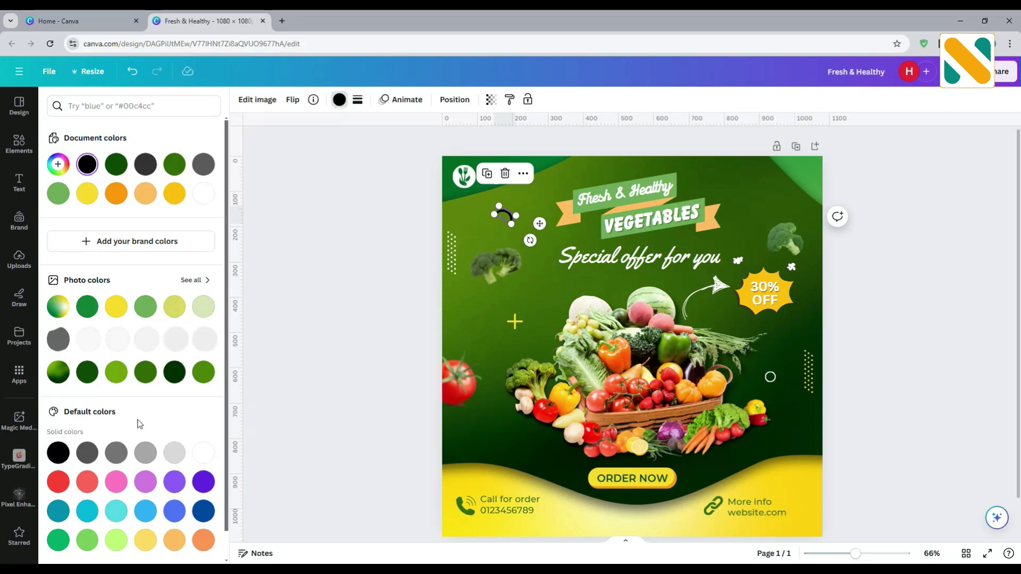
left_click(116, 307)
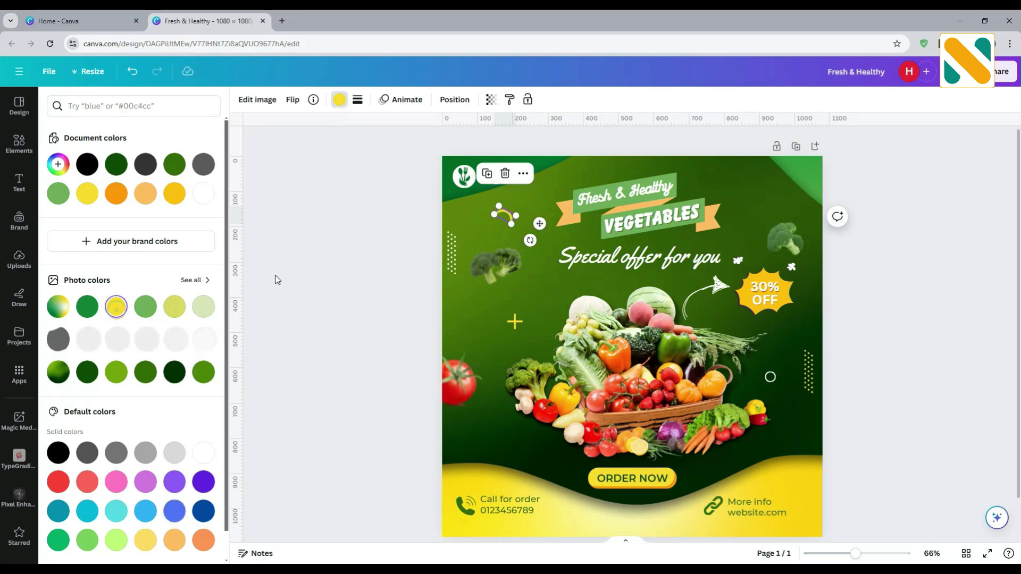
left_click(276, 278)
left_click(495, 215)
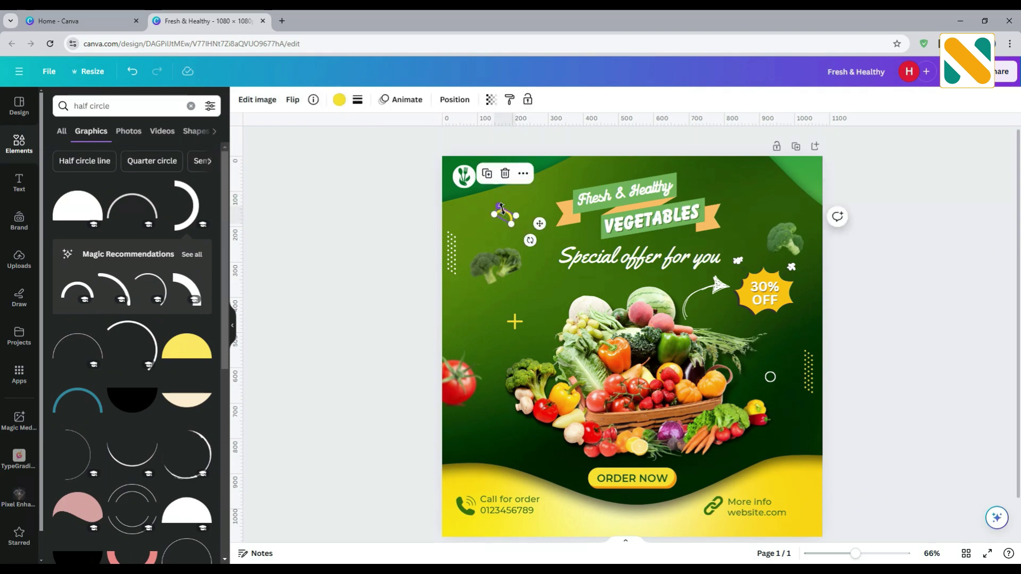
left_click(361, 244)
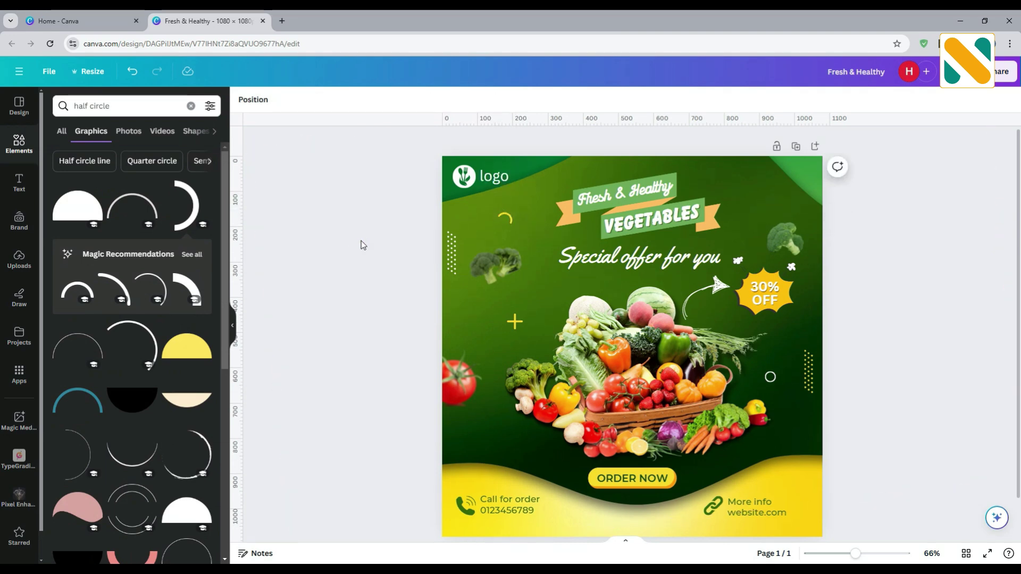
Step: Move the white dot strip down along the design's left edge, slightly lower than the left broccoli
left_click_drag(452, 254, 453, 290)
left_click(401, 287)
scroll(396, 293, "down", 1)
left_click(713, 252)
Step: Search the graphics for "corner" and insert the white page-curl graphic
left_click(118, 110)
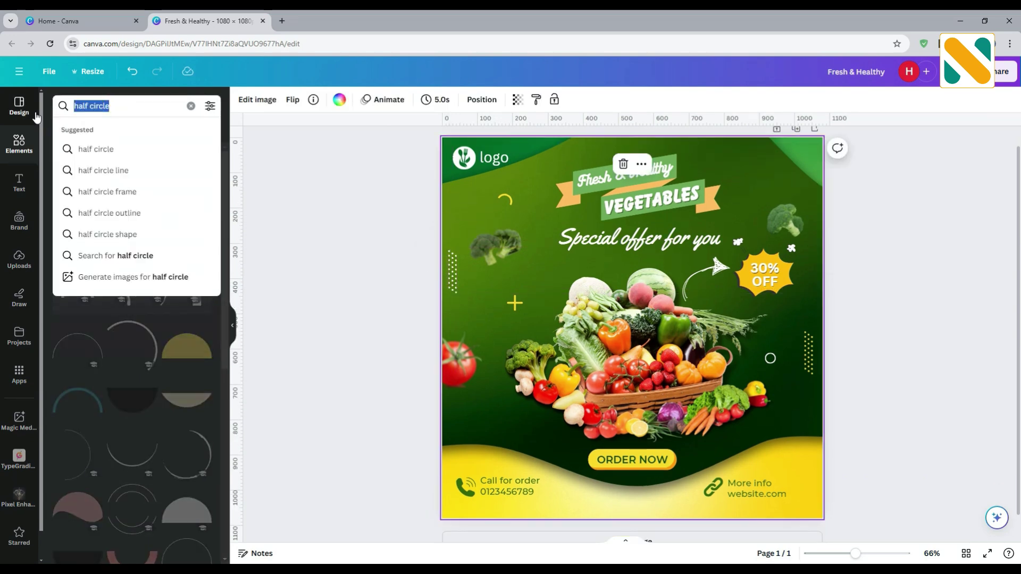
type("corner")
key("Return")
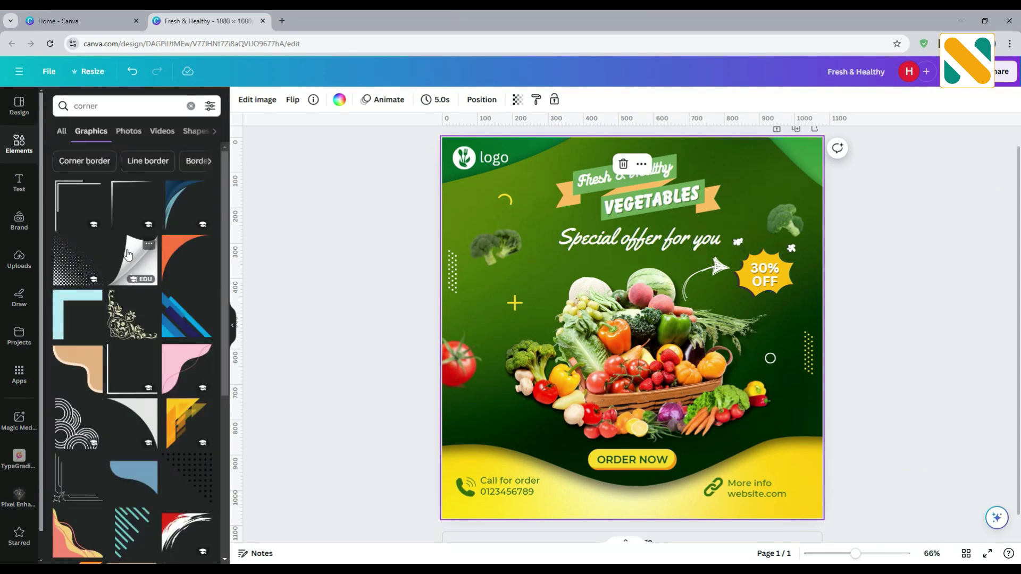
left_click(130, 258)
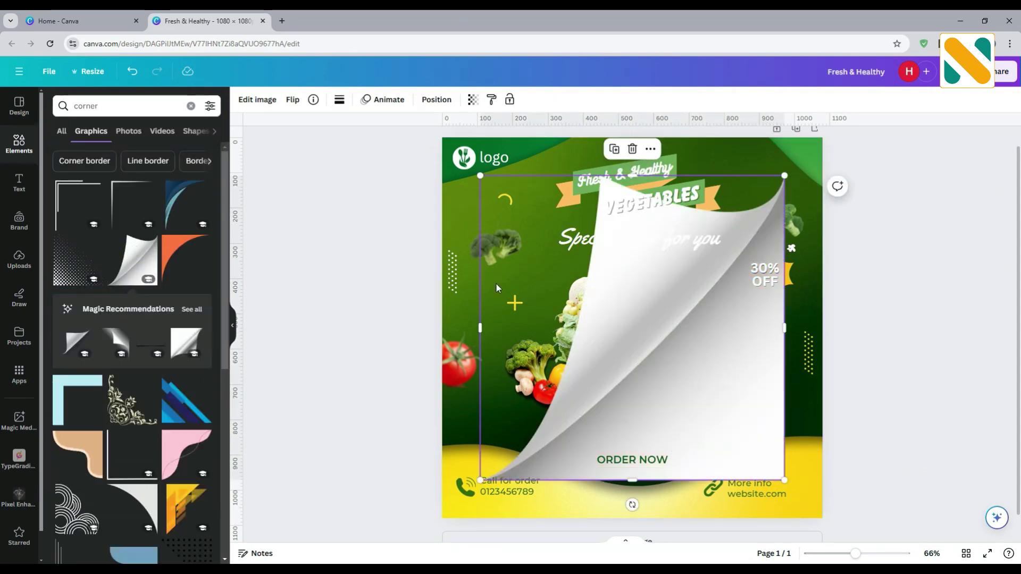
Step: Flip the page curl horizontally and vertically and align it with the design's top-right corner
left_click(292, 100)
left_click(319, 127)
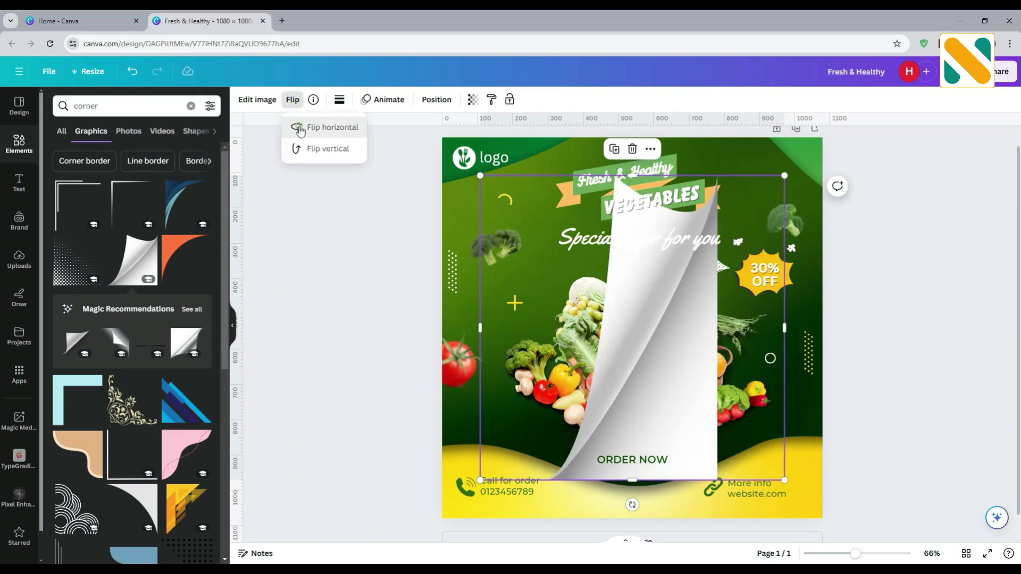
left_click(329, 127)
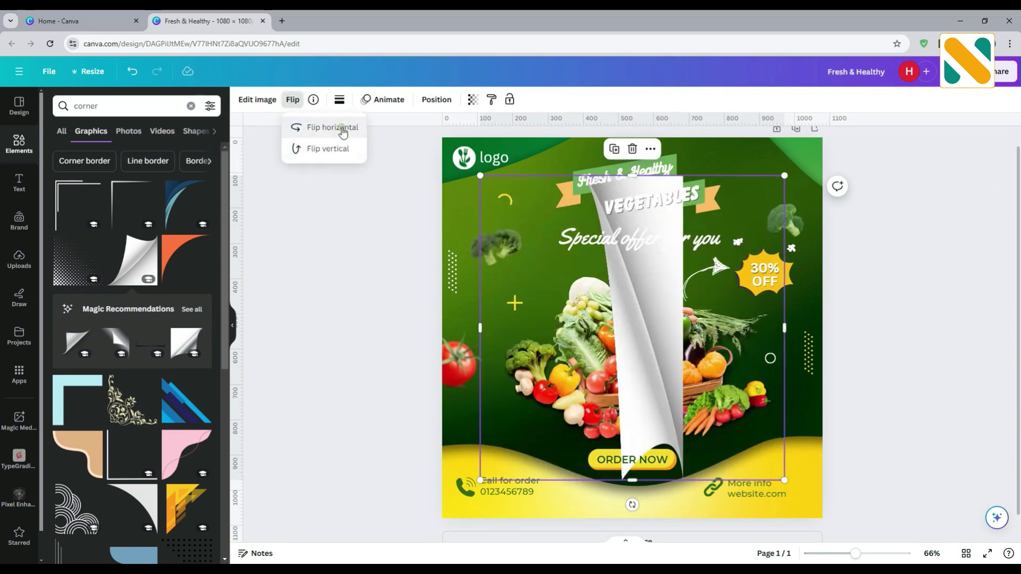
left_click_drag(648, 400, 686, 355)
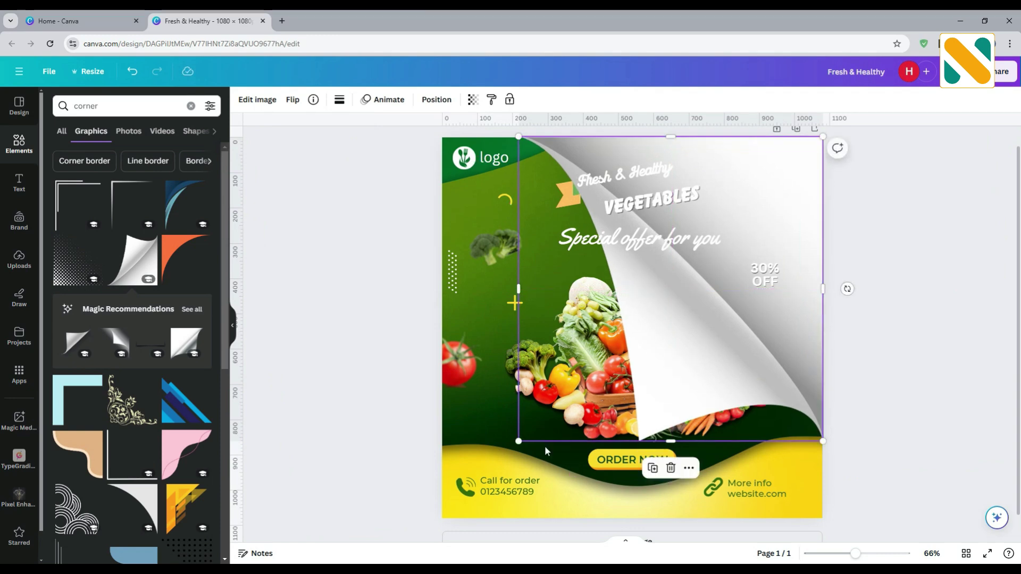
Step: Shrink the page curl to about 165 px square, keeping it anchored in the design's top-right corner
left_click_drag(544, 446, 736, 171)
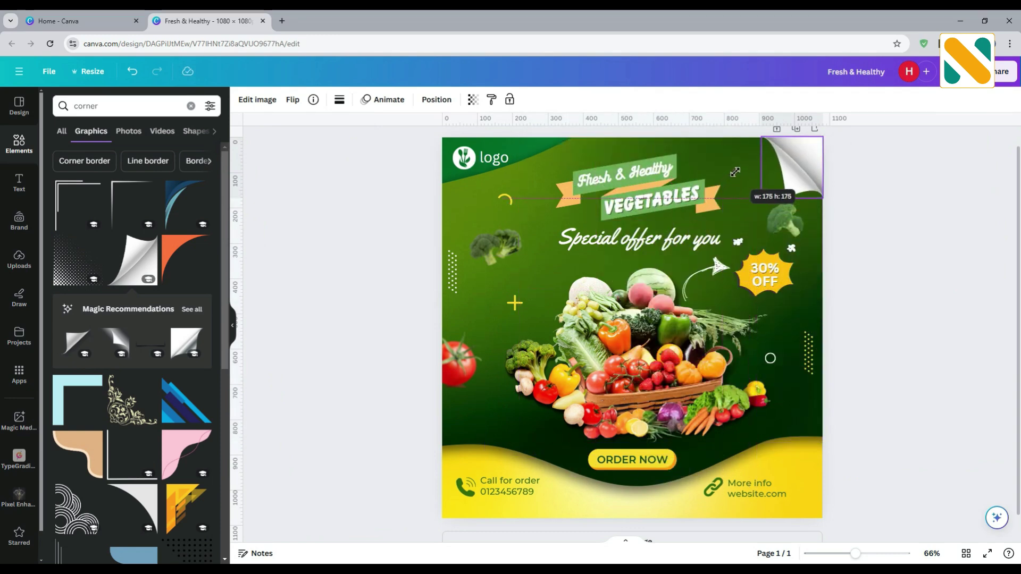
left_click(877, 207)
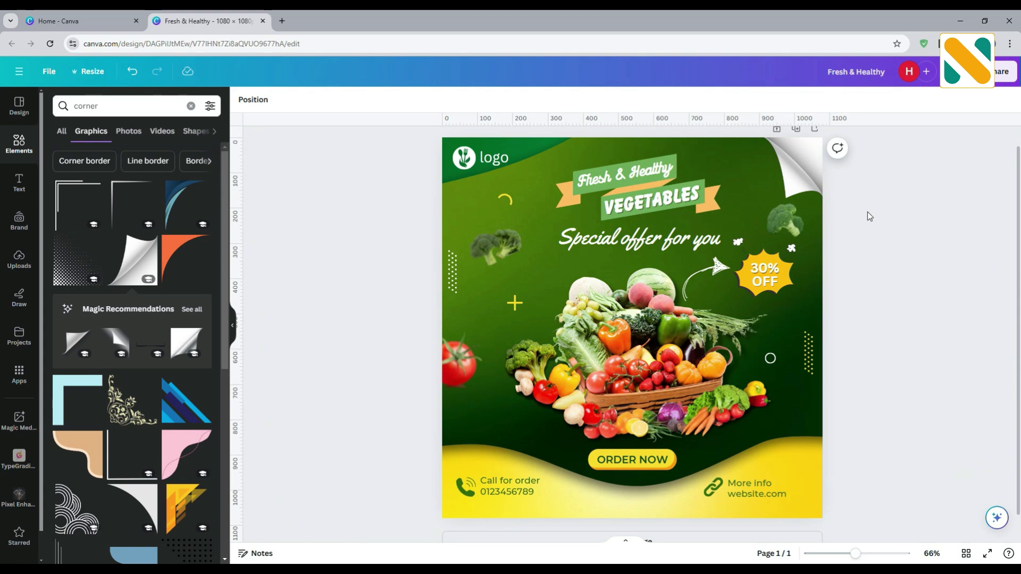
left_click(790, 171)
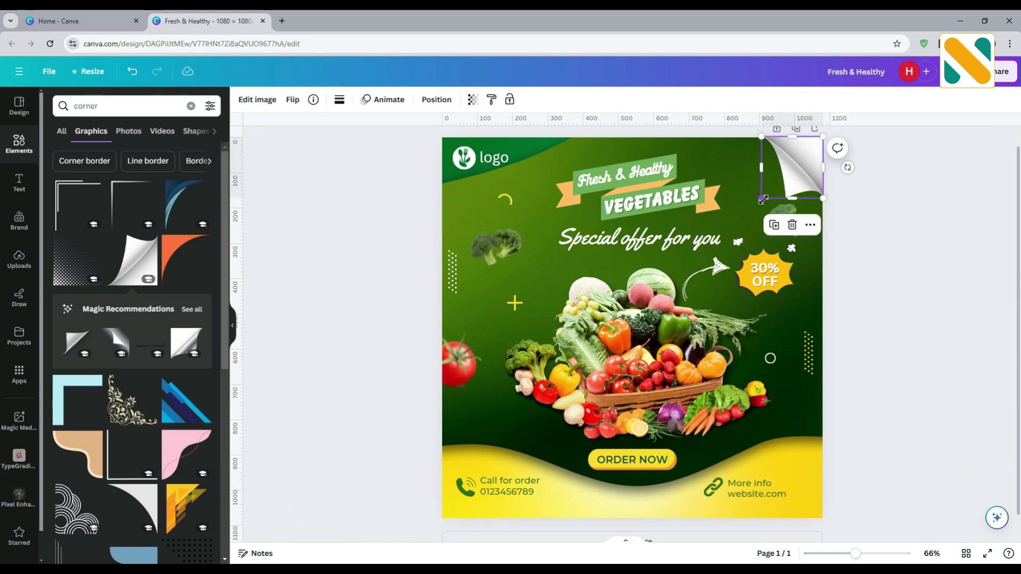
left_click_drag(765, 195, 767, 195)
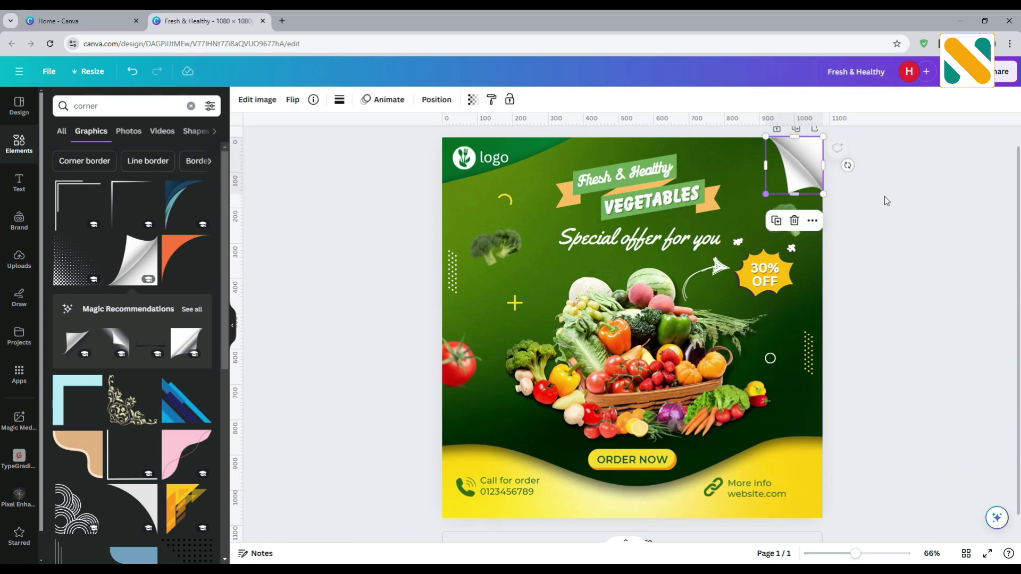
left_click(898, 196)
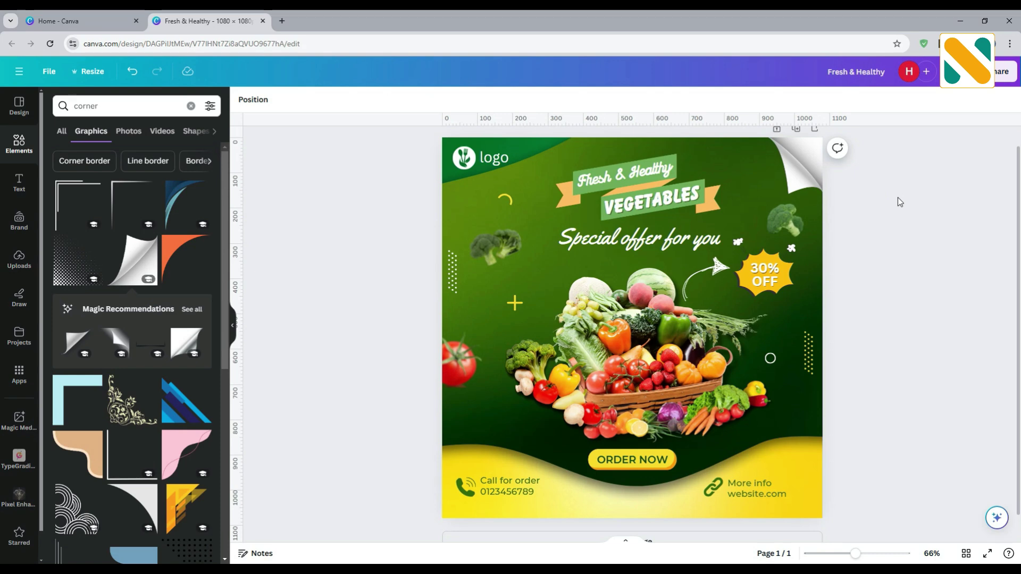
Step: Nudge the vegetable basket group slightly toward the design's left edge
left_click(676, 353)
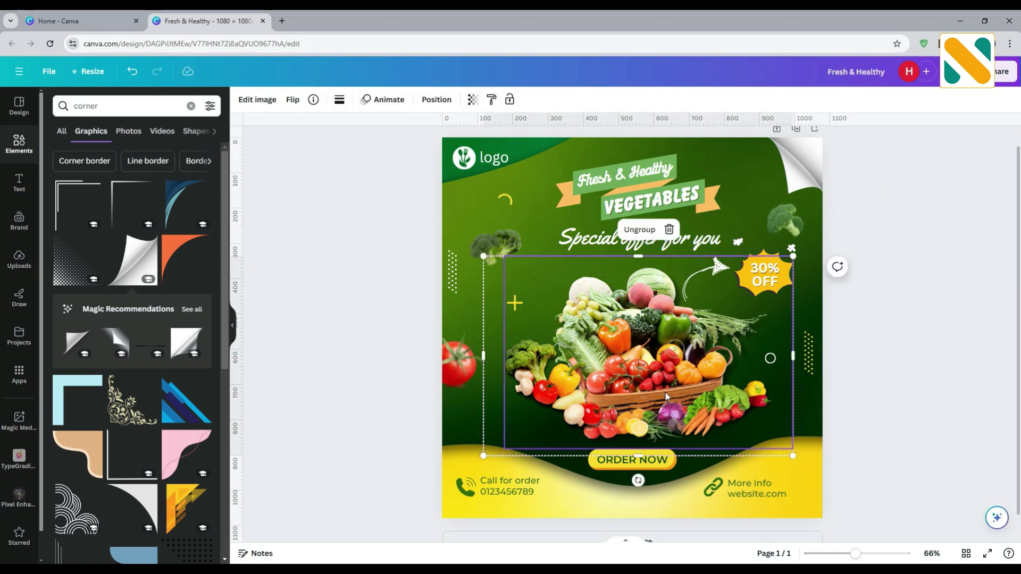
mouse_move(639, 483)
left_mouse_down()
mouse_move(615, 474)
mouse_move(636, 490)
mouse_move(637, 480)
left_mouse_up()
left_click_drag(643, 385, 635, 384)
left_click(912, 293)
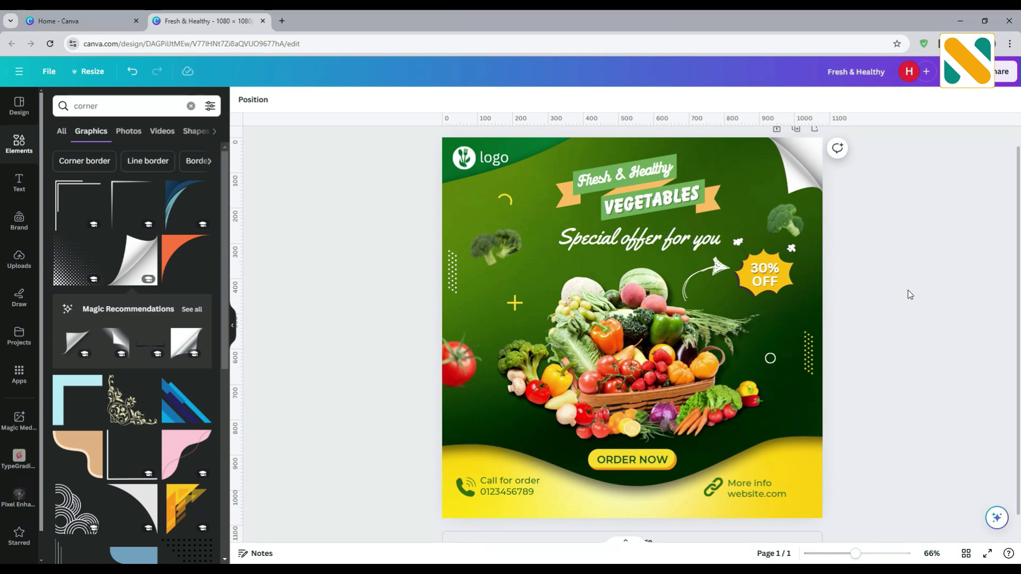
Step: Search the graphics for "yellow glow" and insert the soft round golden glow
left_click(479, 279)
left_click(124, 106)
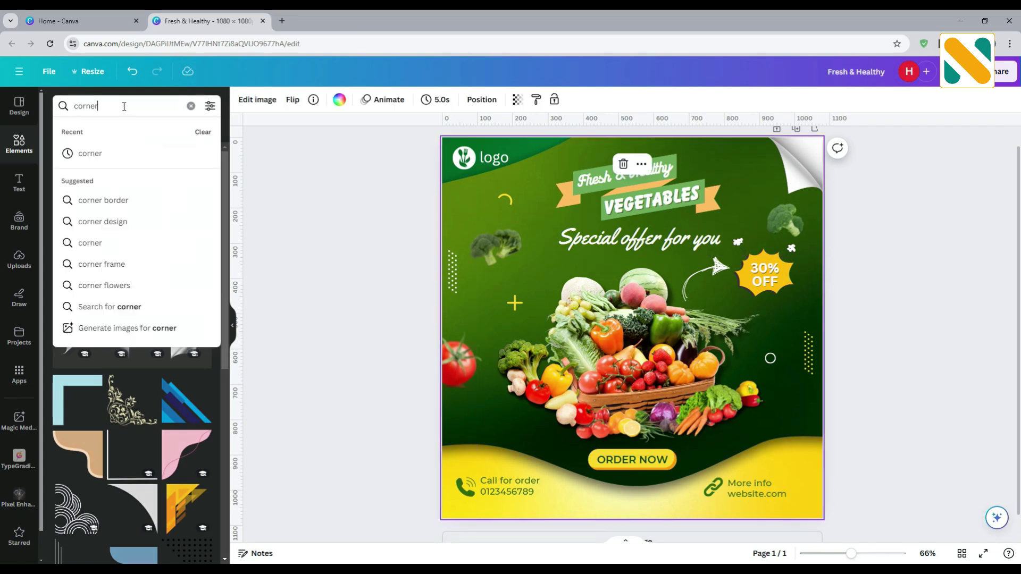
double_click(124, 107)
type("yellow glow")
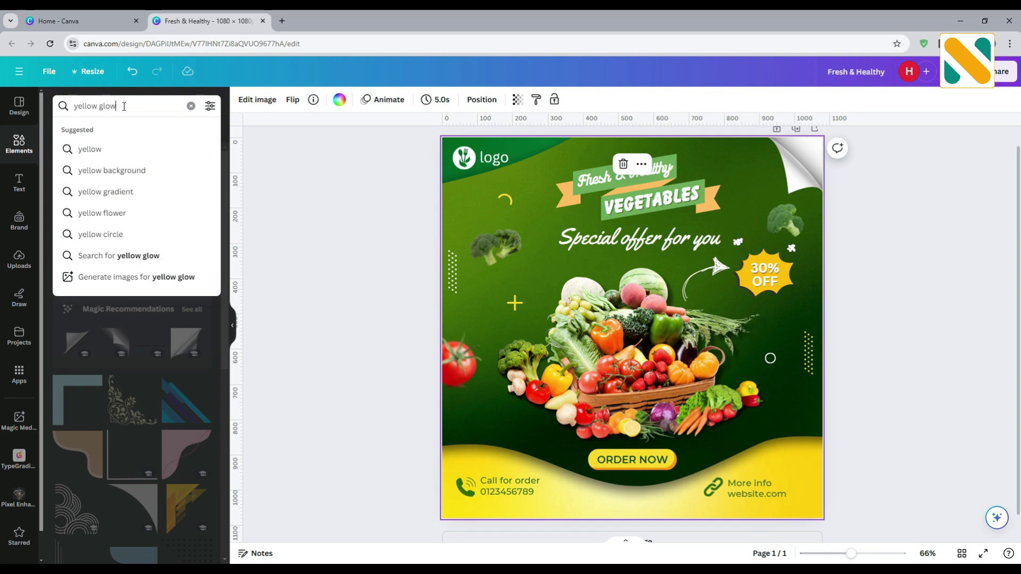
key("Return")
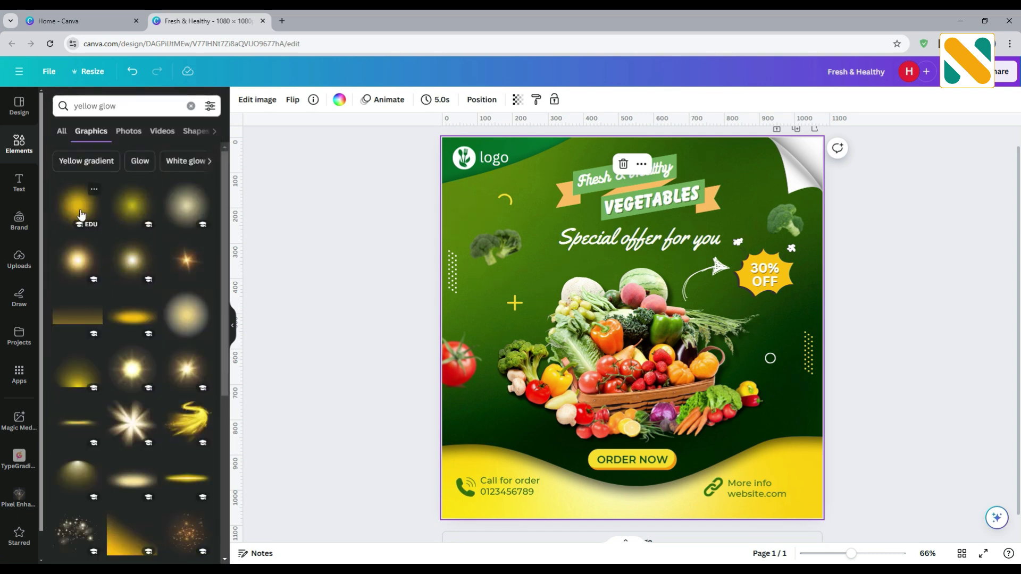
left_click(78, 206)
Step: Reorder the yellow glow so it sits behind the vegetable basket and just in front of the green background
left_click(434, 100)
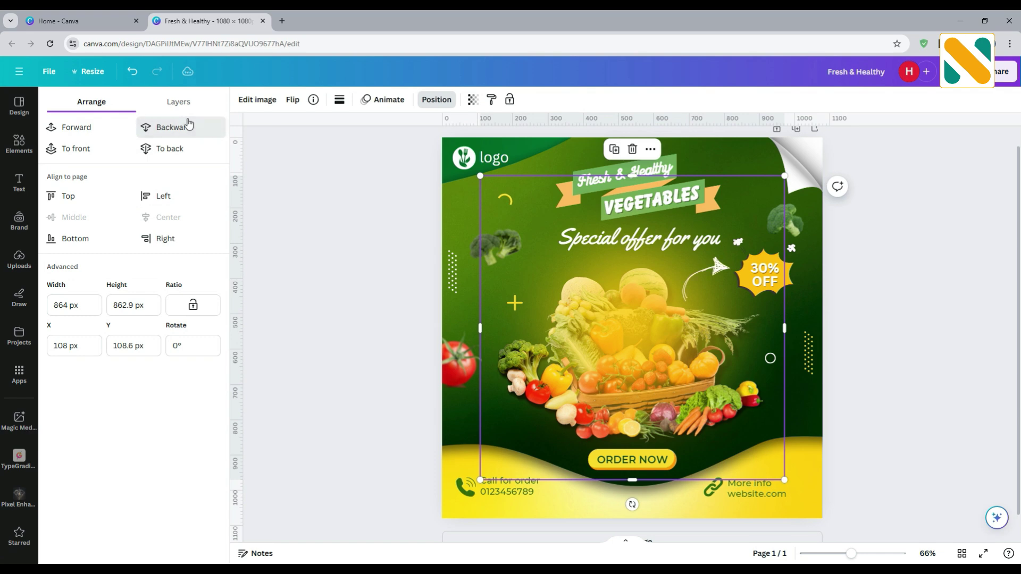
left_click(189, 126)
left_click(188, 126)
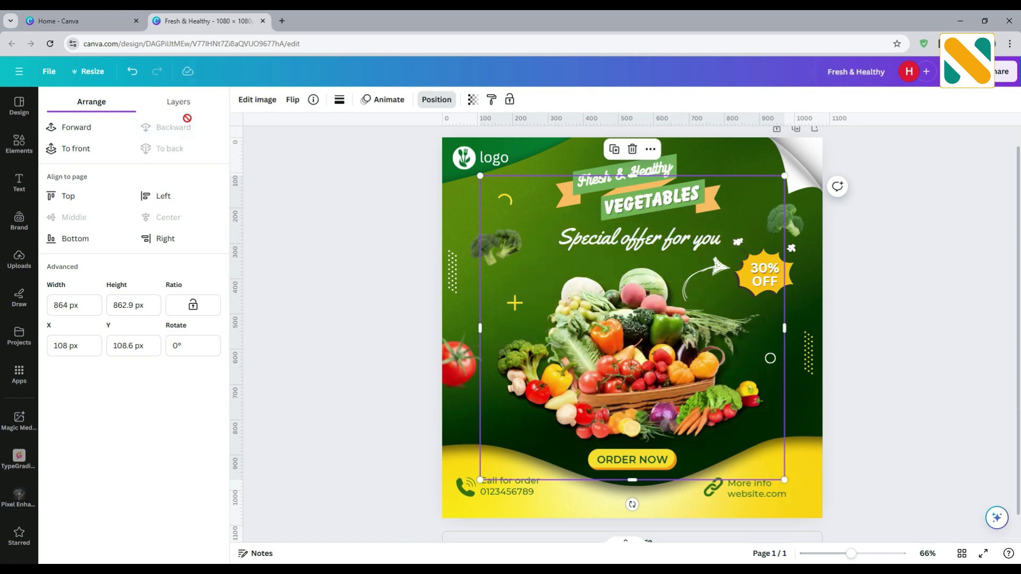
left_click(86, 130)
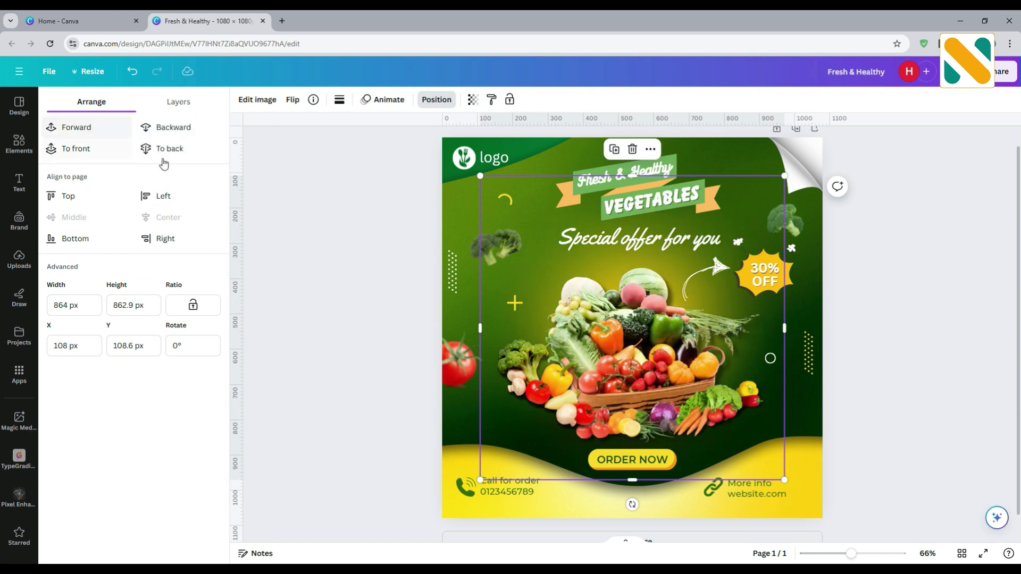
left_click(362, 249)
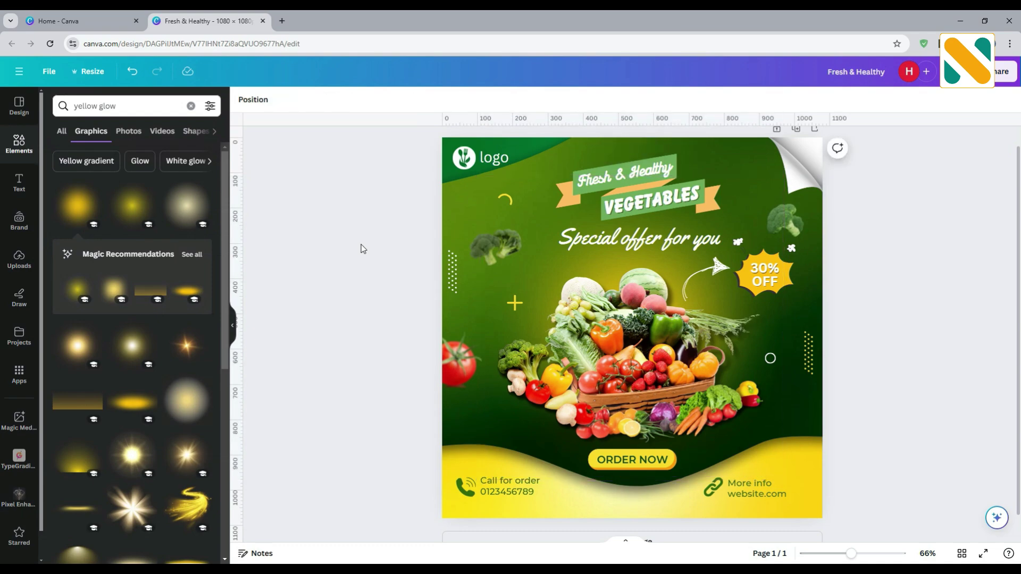